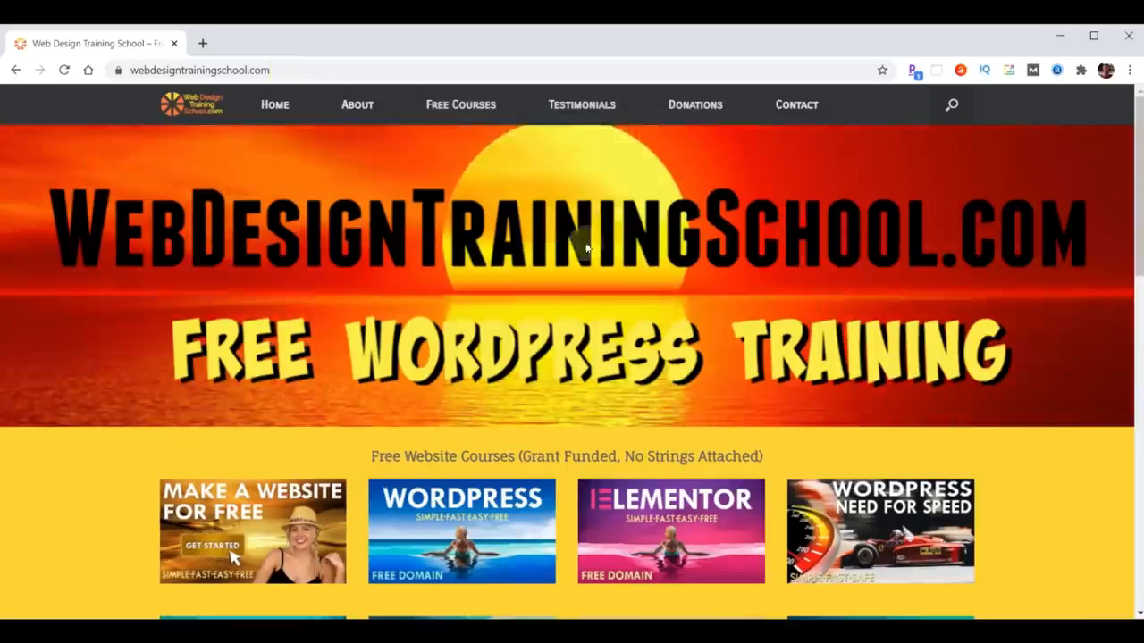
- Open the site's Contact page and scroll down to the message form and location map
{"action": "left_click", "coordinate": [781, 108]}
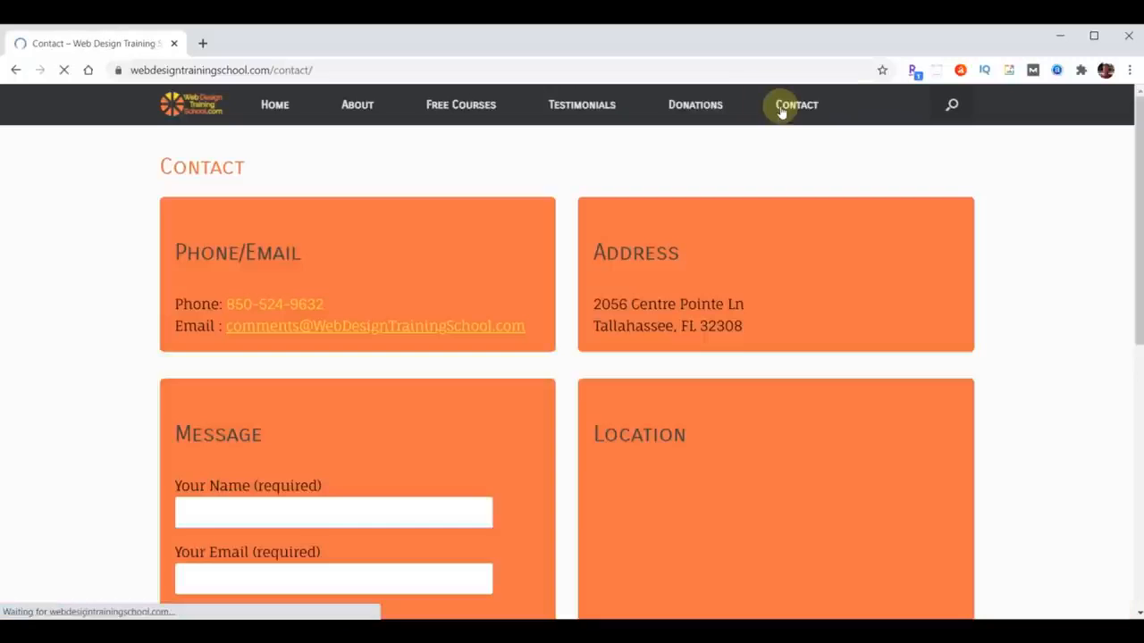
{"action": "scroll", "coordinate": [799, 256], "scroll_direction": "down", "scroll_amount": 3}
{"action": "scroll", "coordinate": [799, 255], "scroll_direction": "down", "scroll_amount": 3}
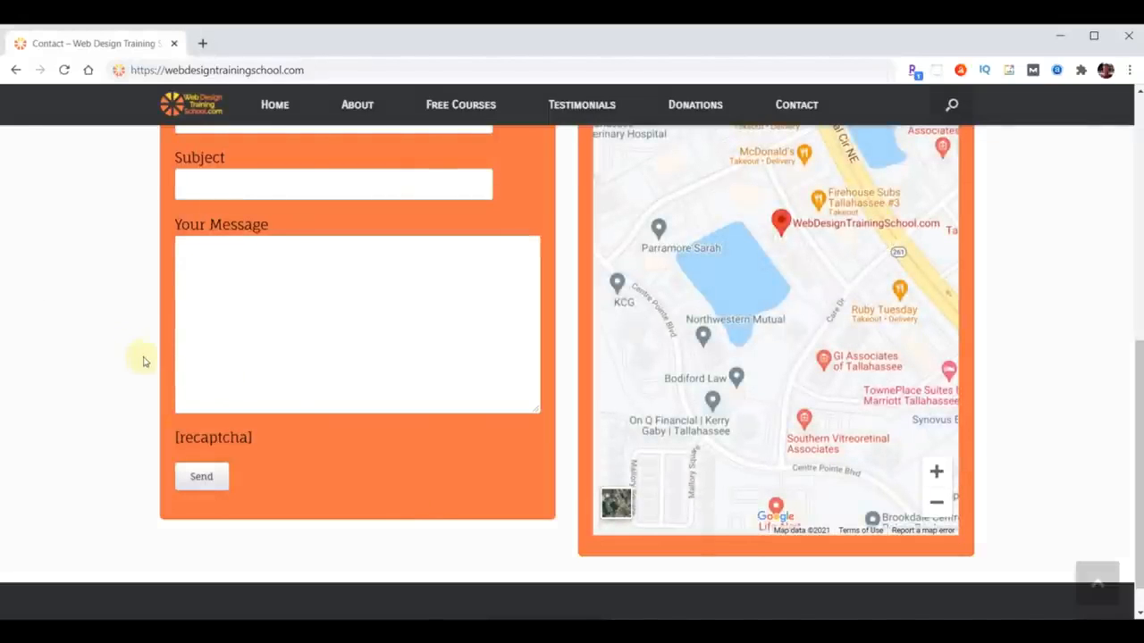
- Log in to the admin Dashboard at webdesigntrainingschool.com/wp-admin
{"action": "left_click", "coordinate": [342, 69]}
{"action": "type", "text": "webdesigntrainingschool.com/wp-admin"}
{"action": "key", "text": "Return"}
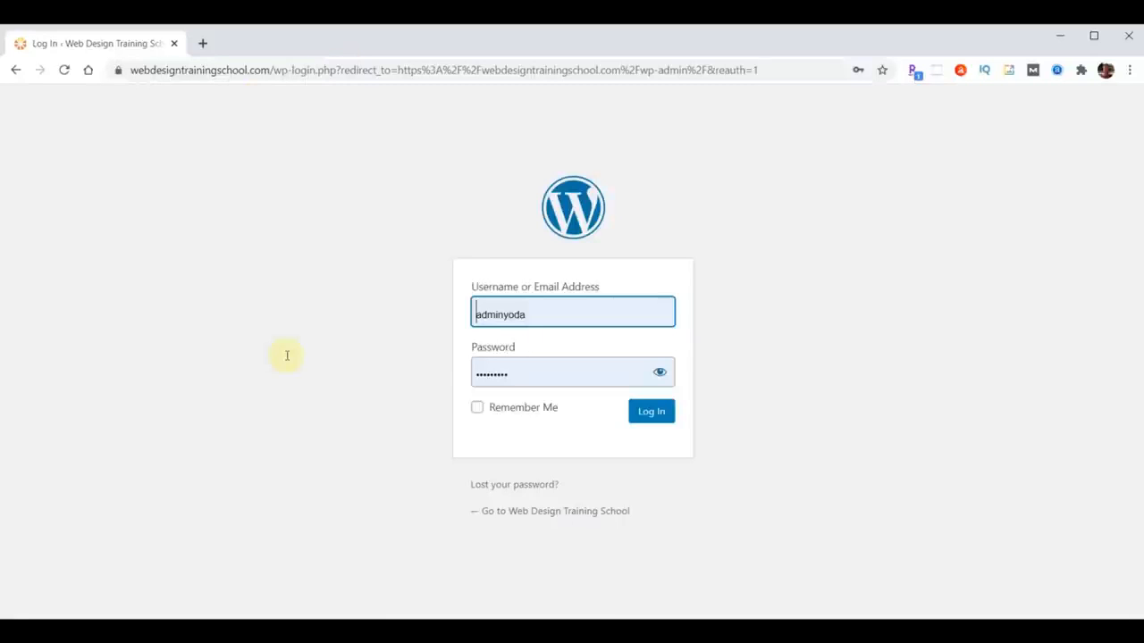
{"action": "left_click", "coordinate": [652, 412]}
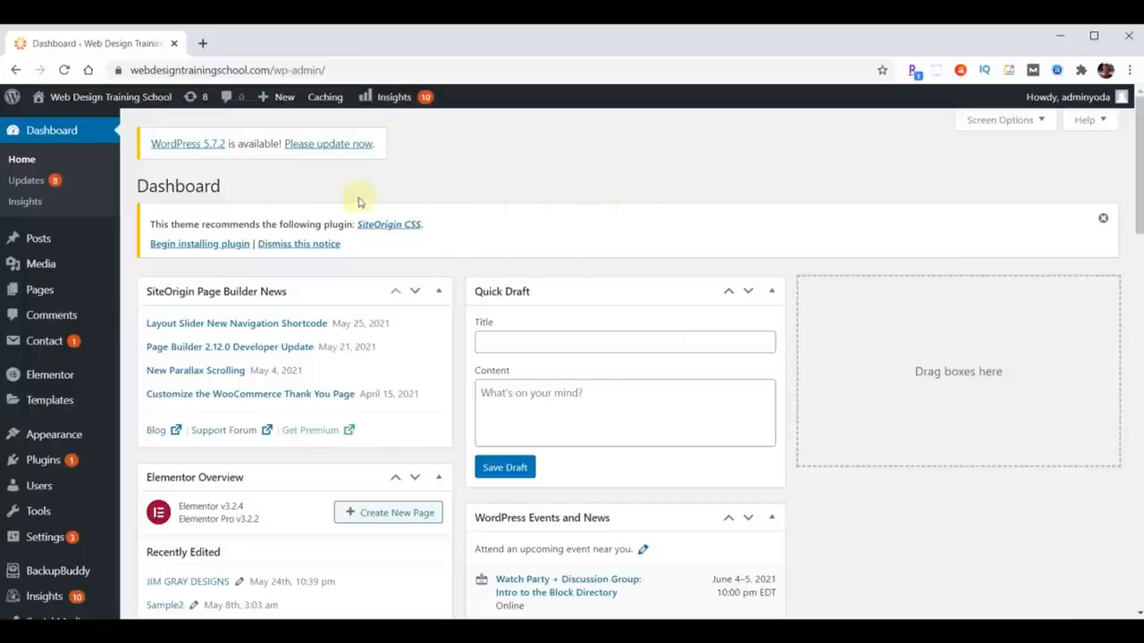
- Open the live site's Contact page in a new tab, then return to the Dashboard tab
{"action": "mouse_move", "coordinate": [64, 107]}
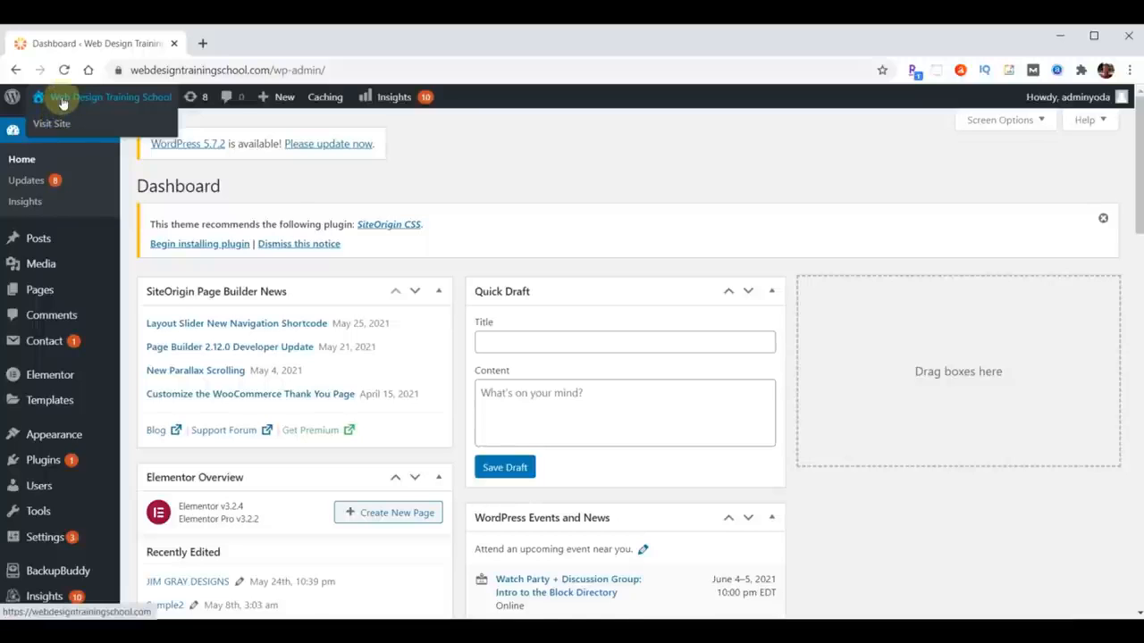
{"action": "right_click", "coordinate": [63, 103]}
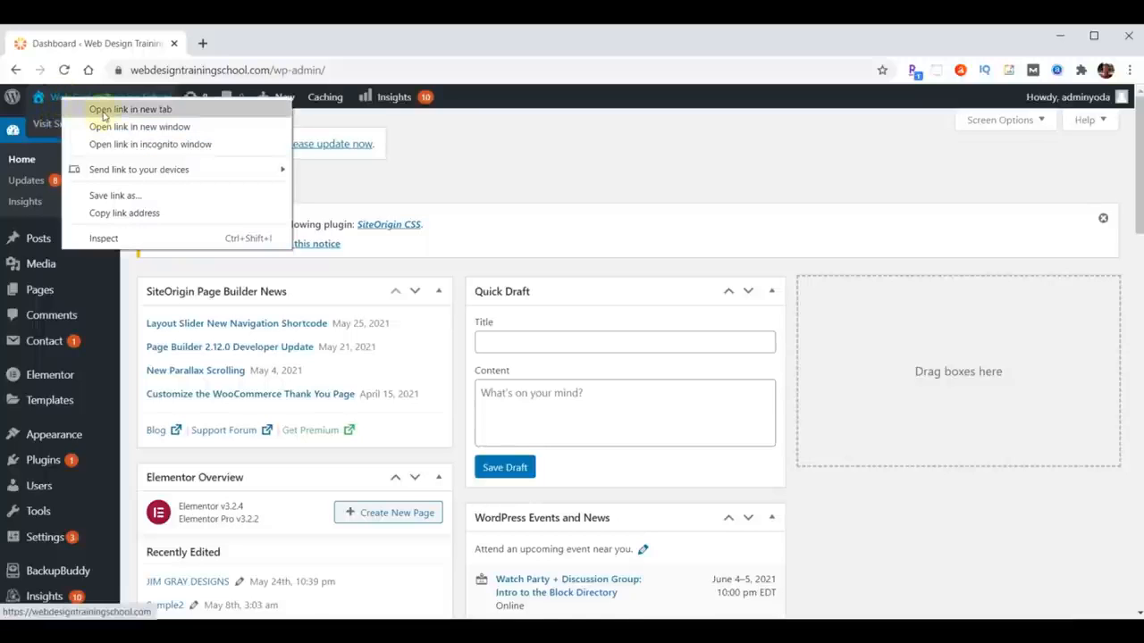
{"action": "left_click", "coordinate": [104, 112]}
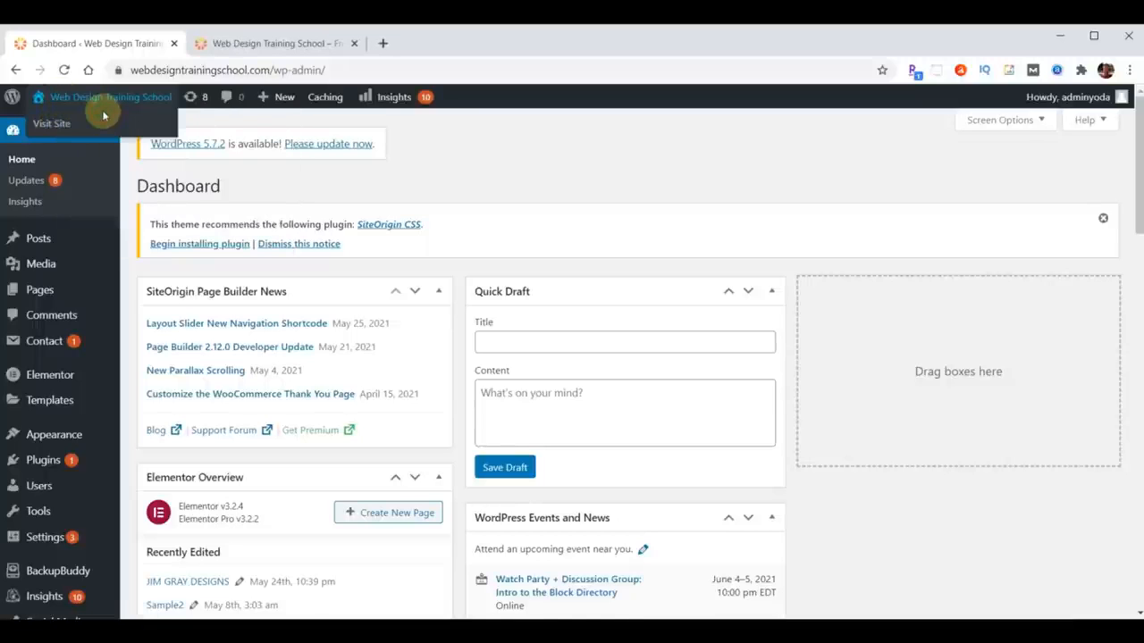
{"action": "left_click", "coordinate": [228, 43]}
{"action": "left_click", "coordinate": [795, 105]}
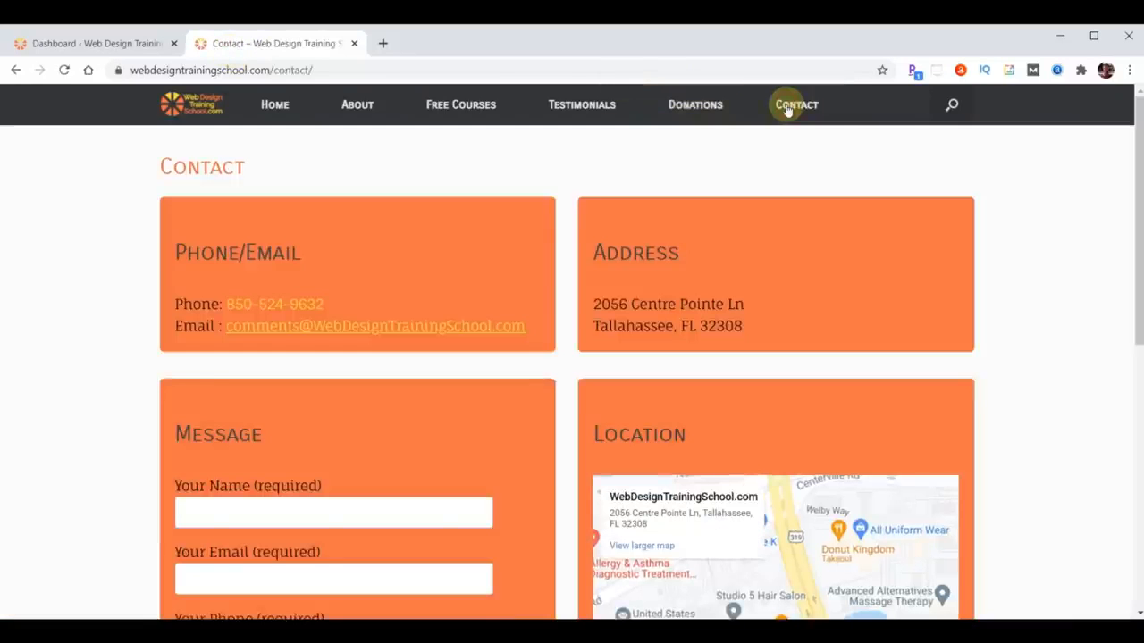
{"action": "left_click", "coordinate": [76, 47]}
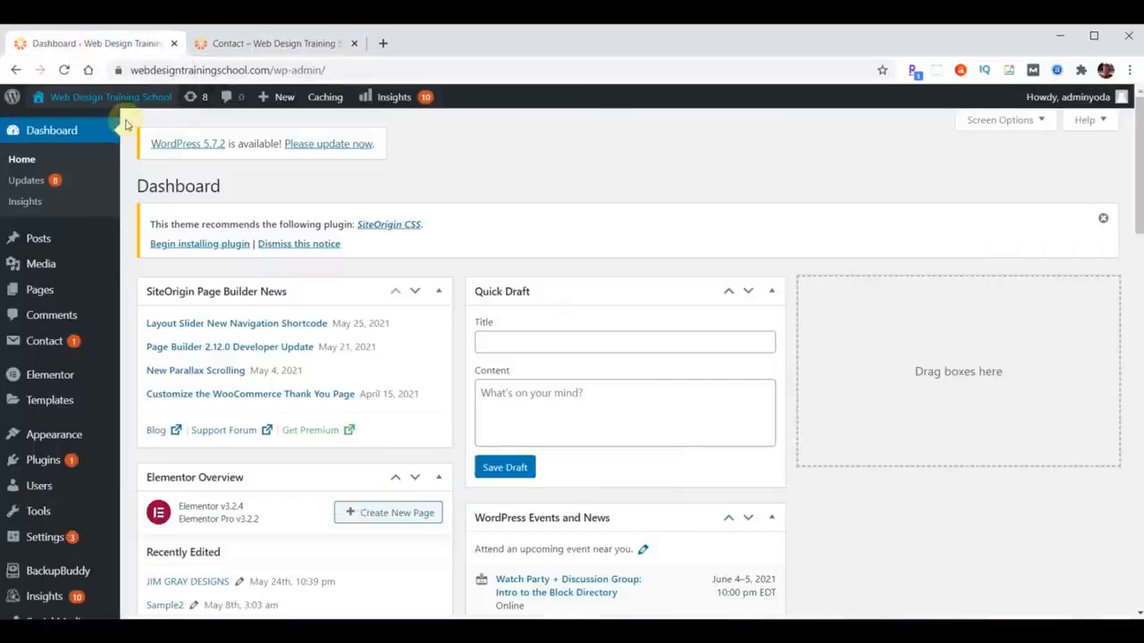
- Download the WPForms Free zip from webyoda.com/wpforms in a new tab, then return to the Dashboard
{"action": "left_click", "coordinate": [384, 45]}
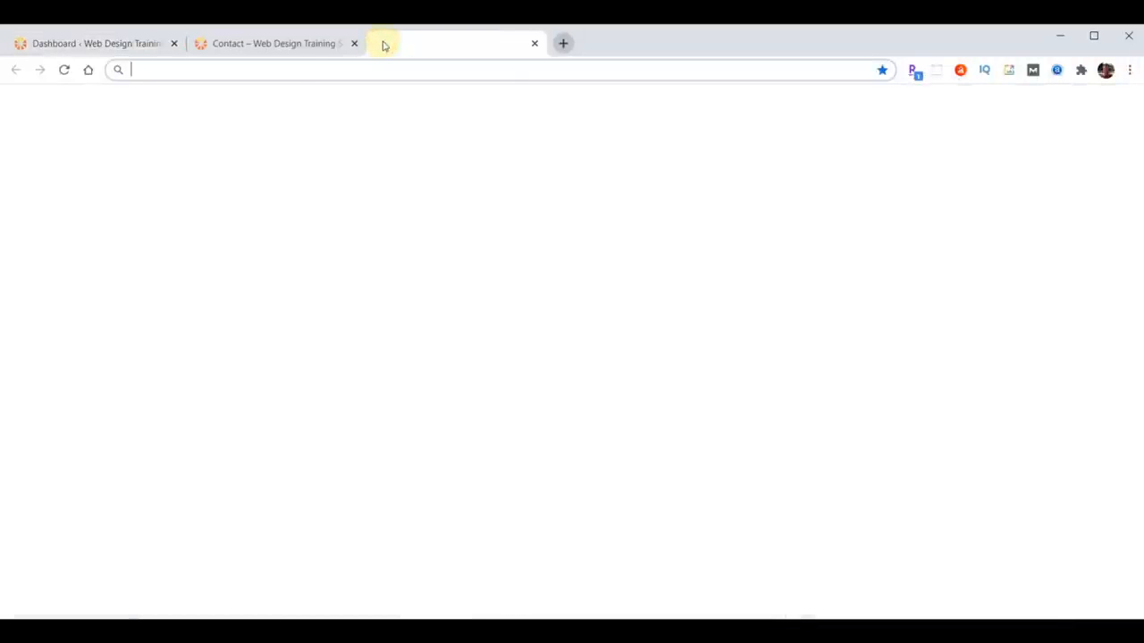
{"action": "type", "text": "web"}
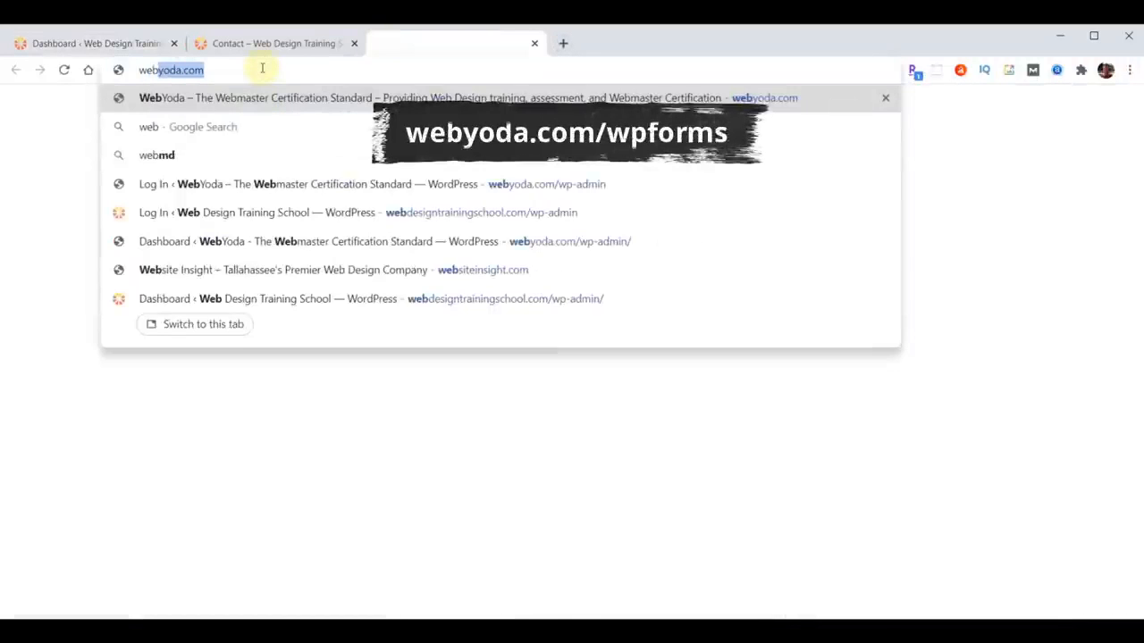
{"action": "type", "text": "yoda.com"}
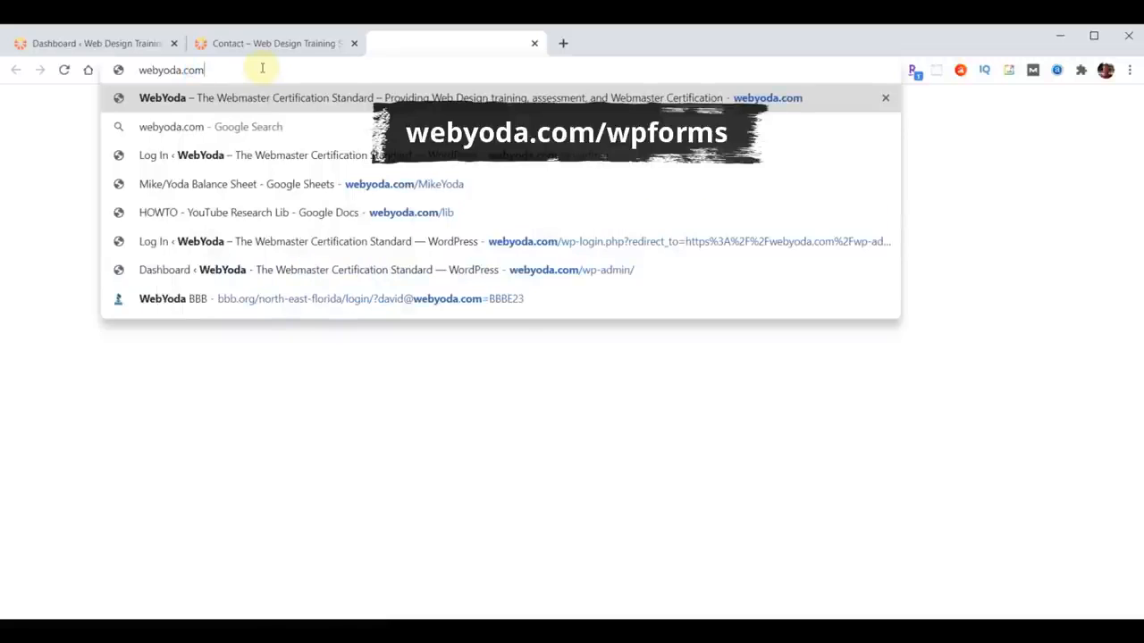
{"action": "type", "text": "/wpforms"}
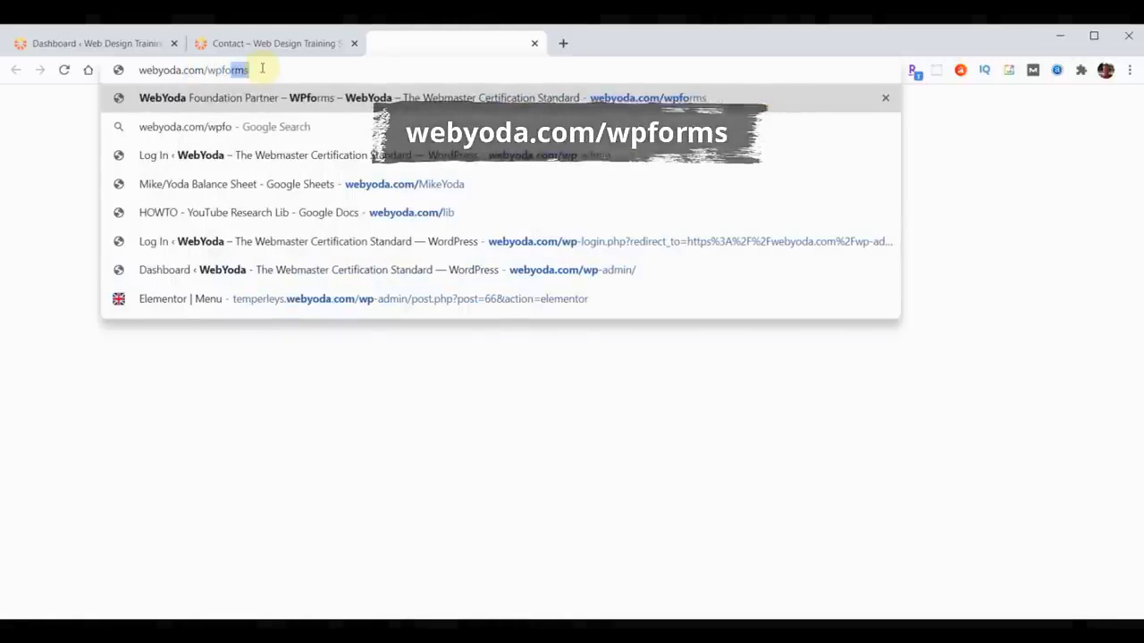
{"action": "key", "text": "Return"}
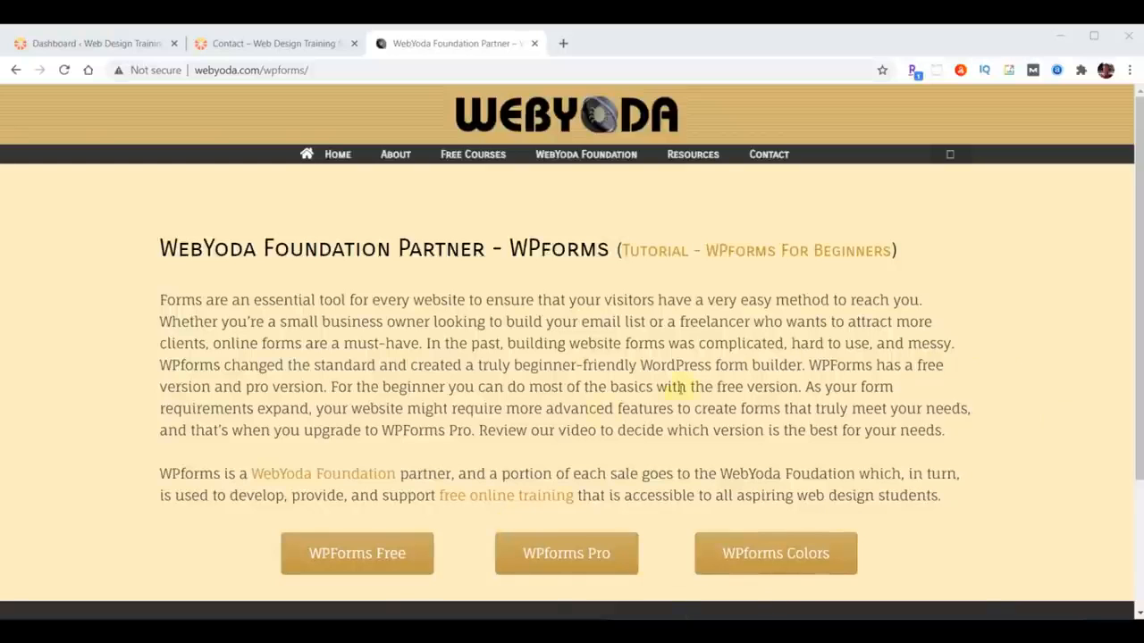
{"action": "left_click", "coordinate": [334, 558]}
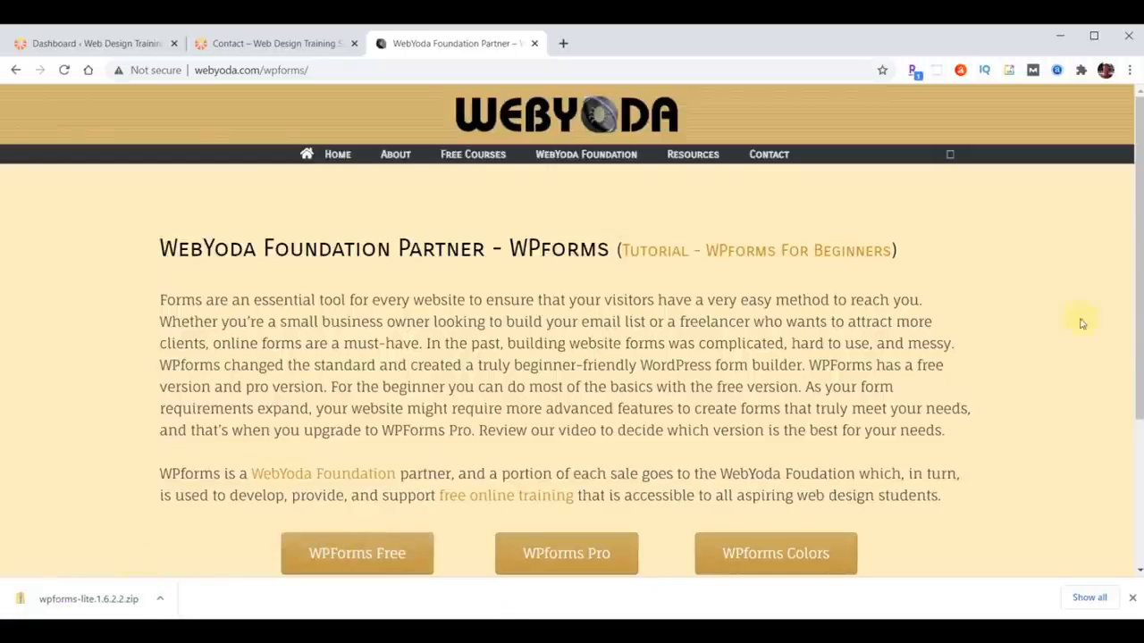
{"action": "left_click", "coordinate": [1132, 599]}
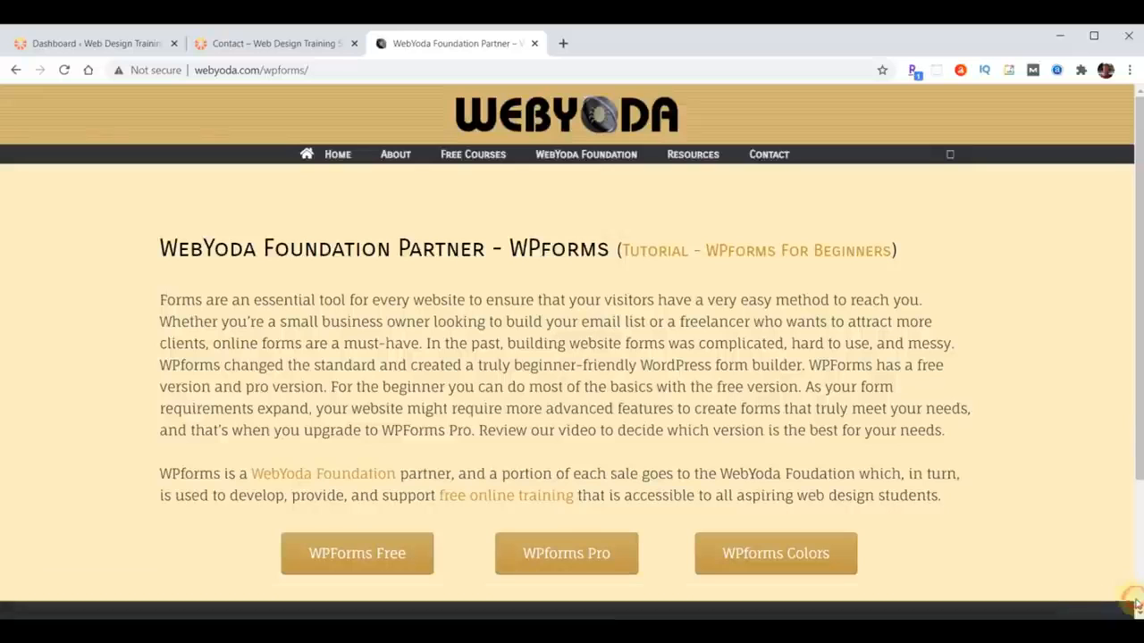
{"action": "left_click", "coordinate": [61, 46]}
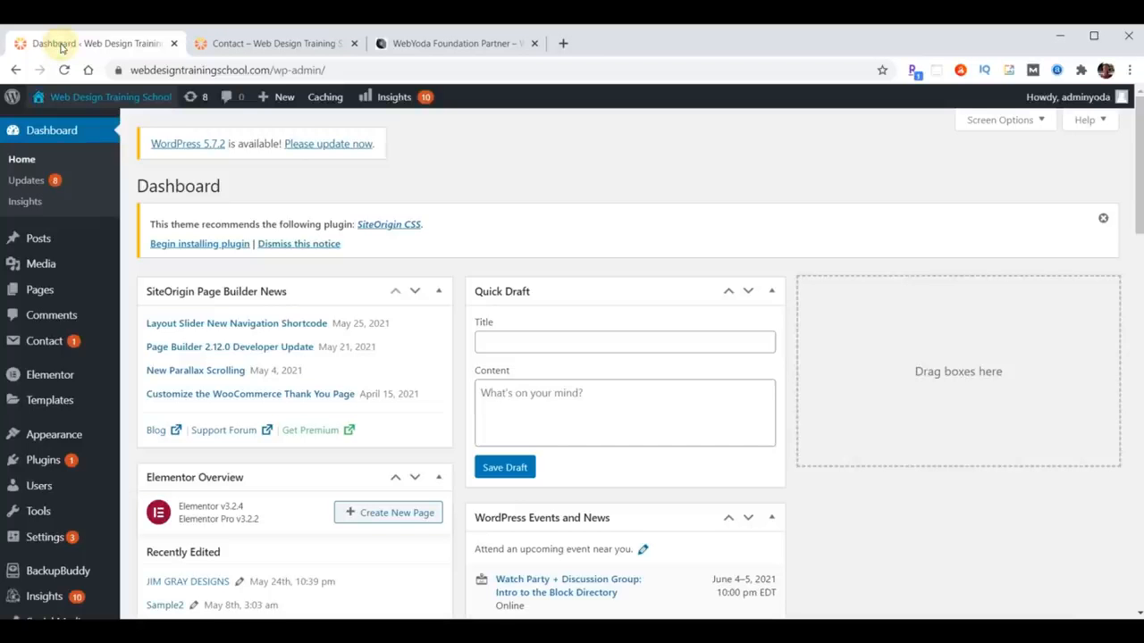
- Upload wpforms-lite.1.6.2.2.zip from Downloads through Plugins > Add New, then install and activate it
{"action": "left_click", "coordinate": [43, 464]}
{"action": "left_click", "coordinate": [217, 188]}
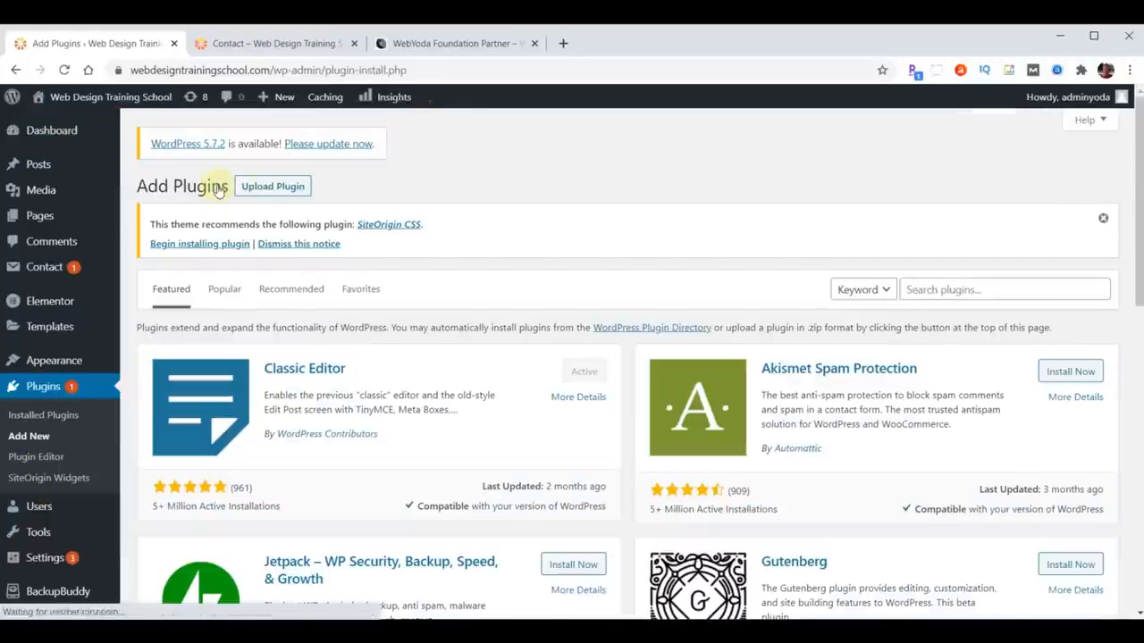
{"action": "left_click", "coordinate": [272, 188]}
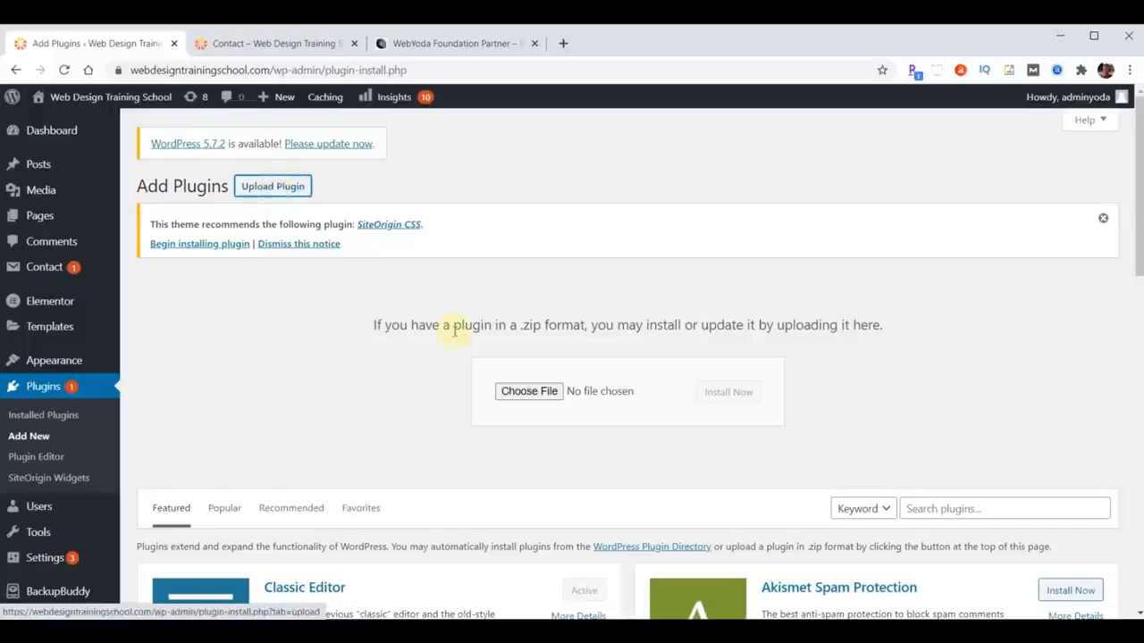
{"action": "left_click", "coordinate": [528, 392]}
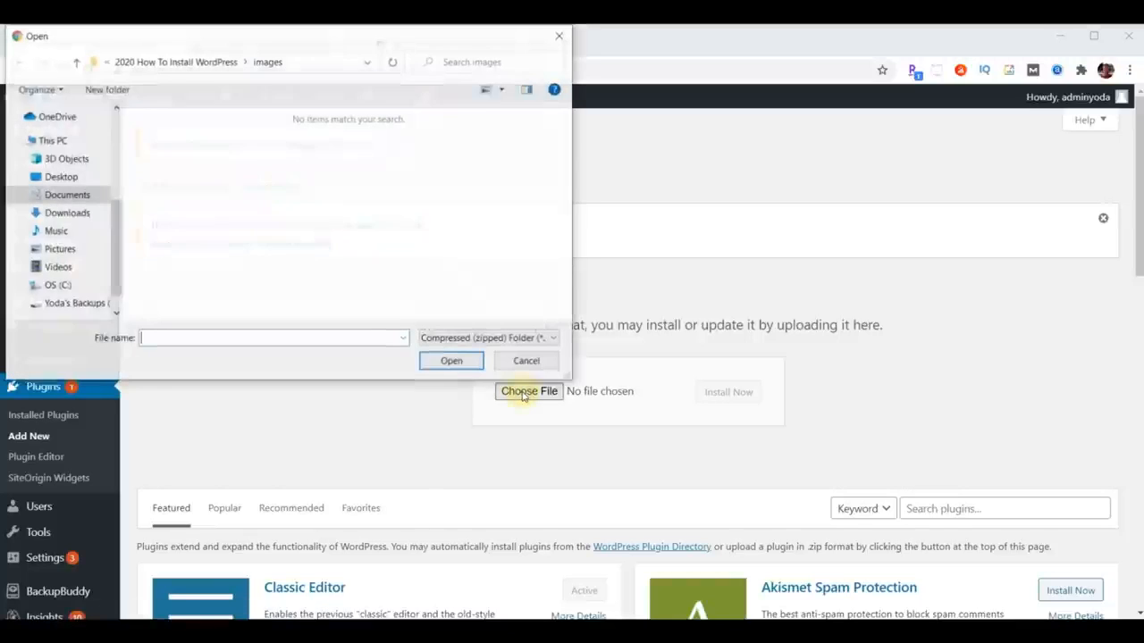
{"action": "scroll", "coordinate": [71, 236], "scroll_direction": "up", "scroll_amount": 5}
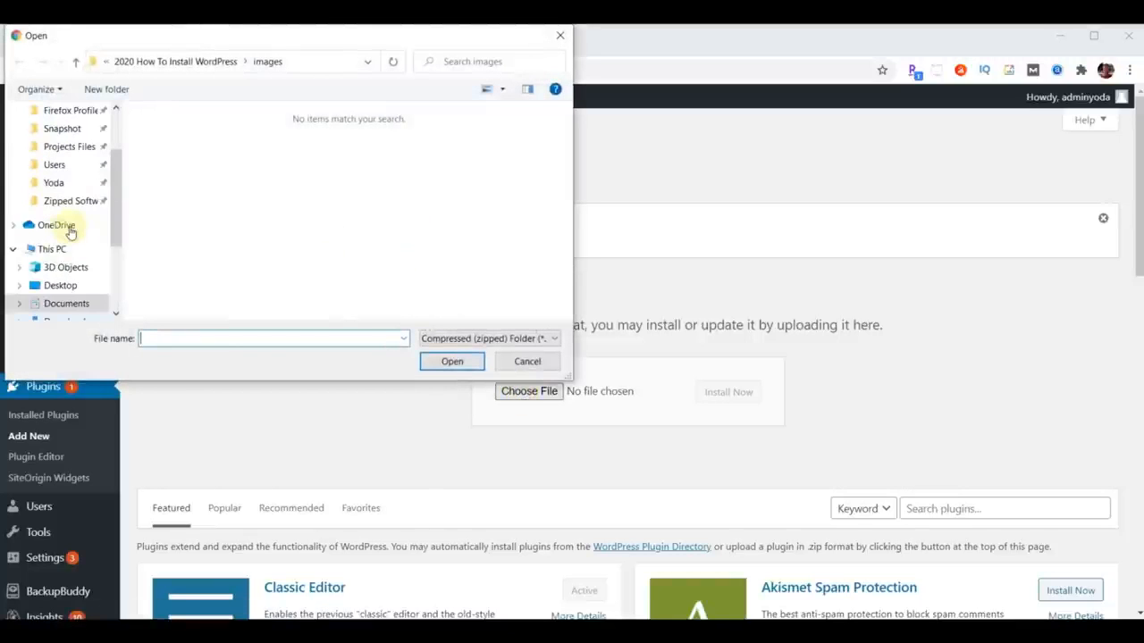
{"action": "left_click", "coordinate": [62, 161]}
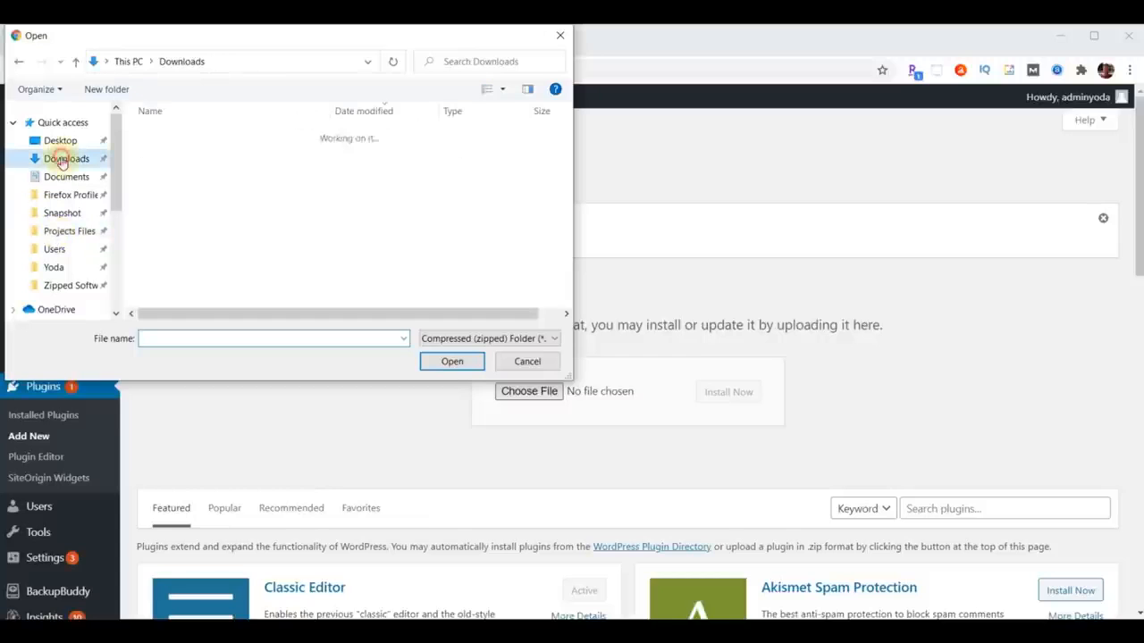
{"action": "left_click", "coordinate": [187, 154]}
{"action": "left_click", "coordinate": [451, 361]}
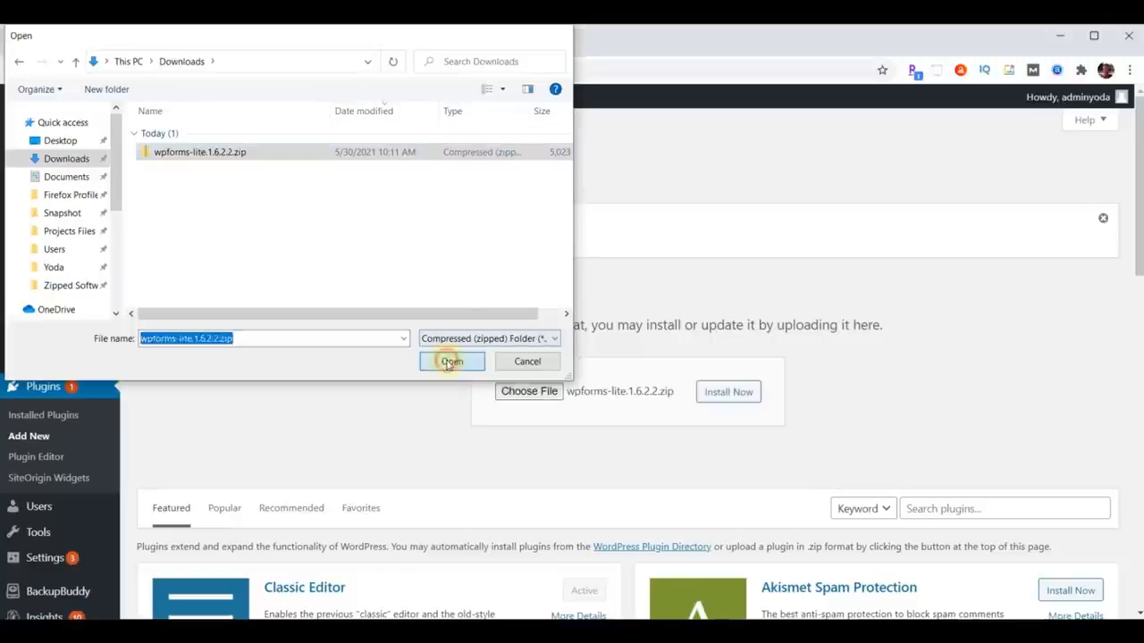
{"action": "left_click", "coordinate": [725, 393]}
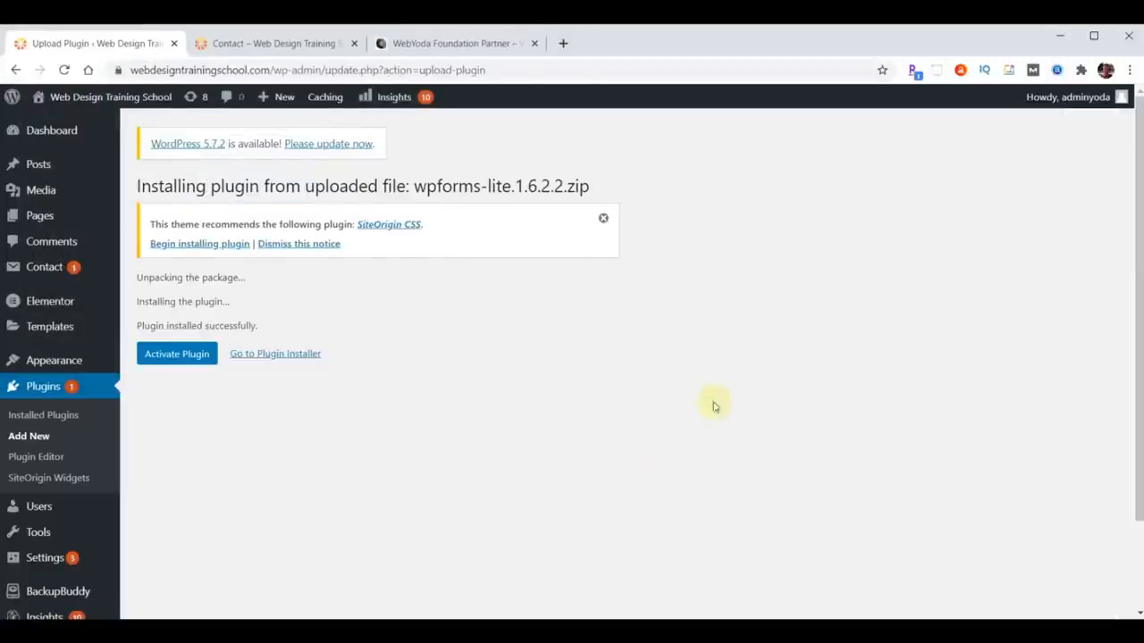
{"action": "left_click", "coordinate": [171, 359]}
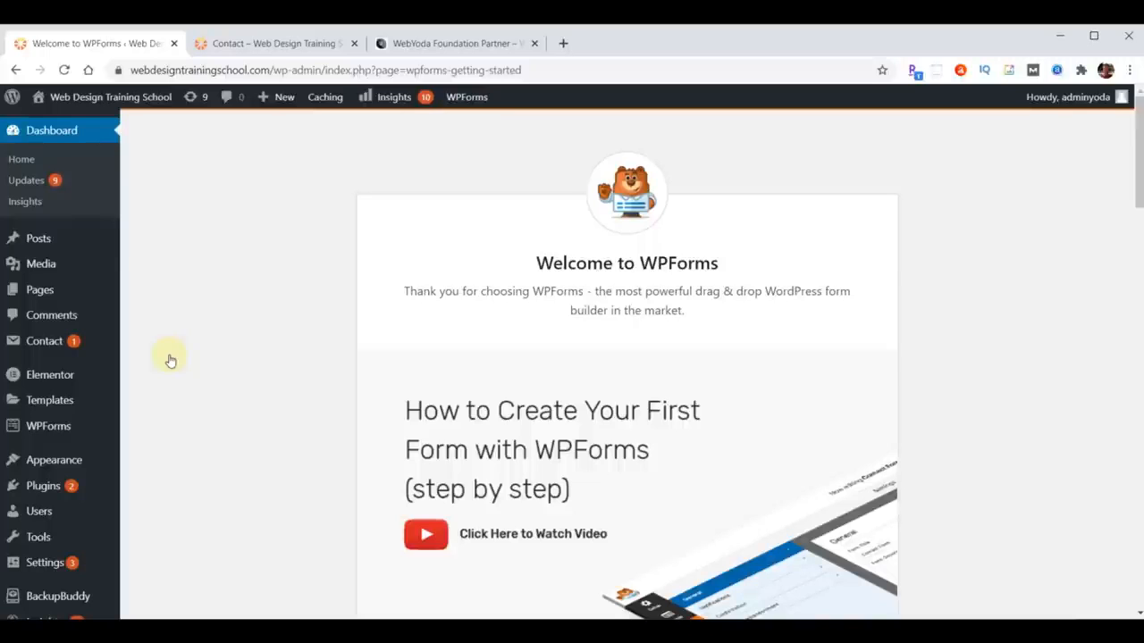
- Create a new WPForms form from the Simple Contact Form template
{"action": "left_click", "coordinate": [45, 431]}
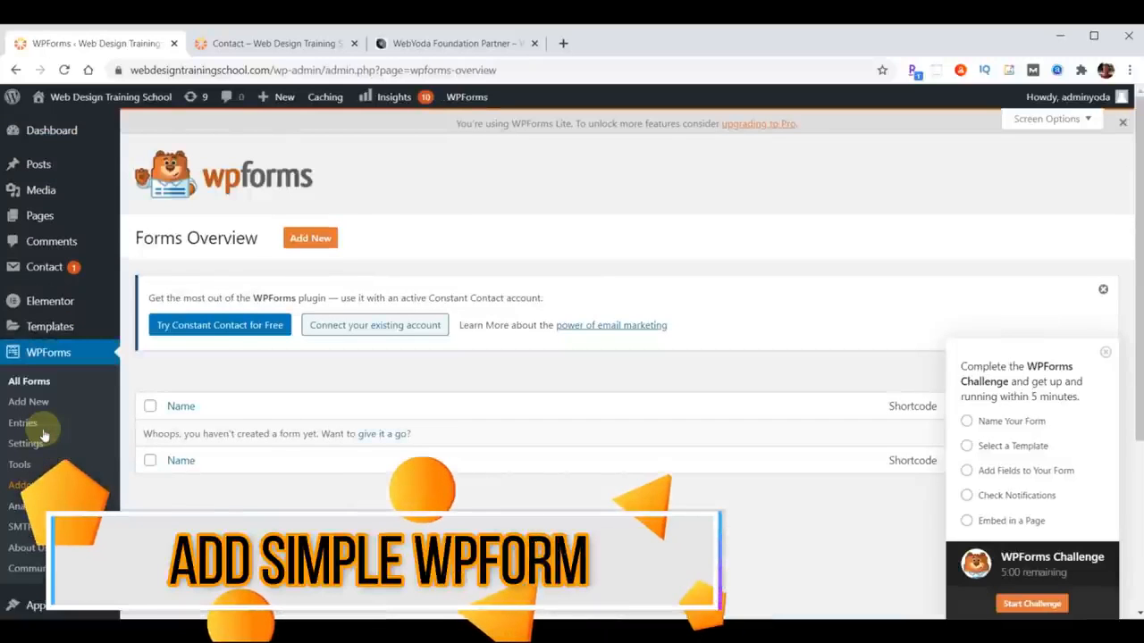
{"action": "left_click", "coordinate": [309, 240]}
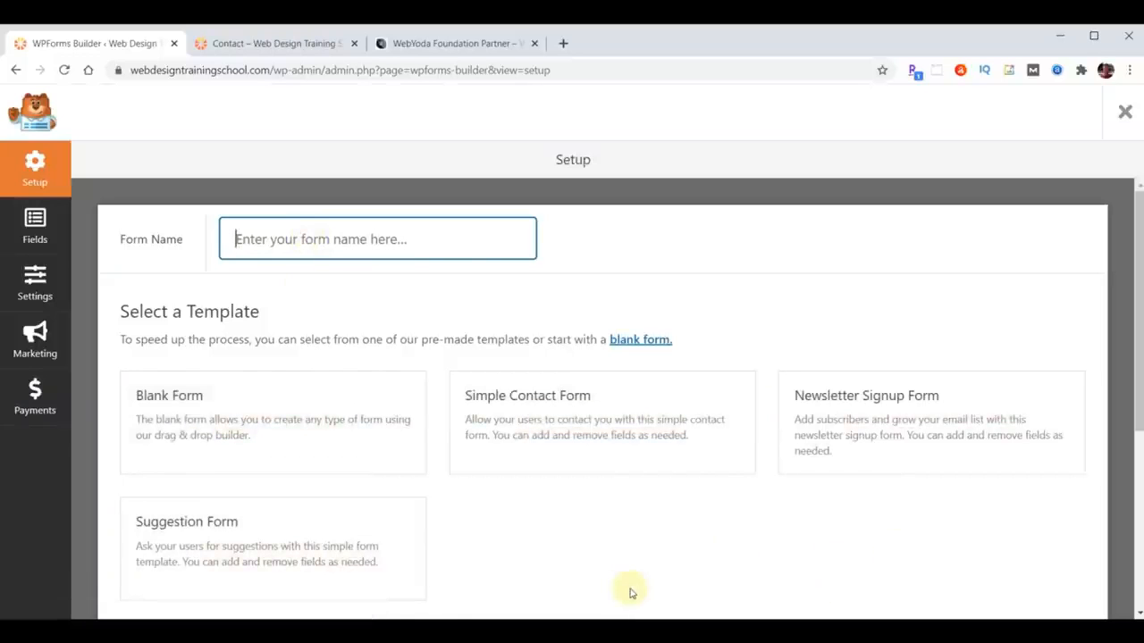
{"action": "left_click", "coordinate": [587, 425]}
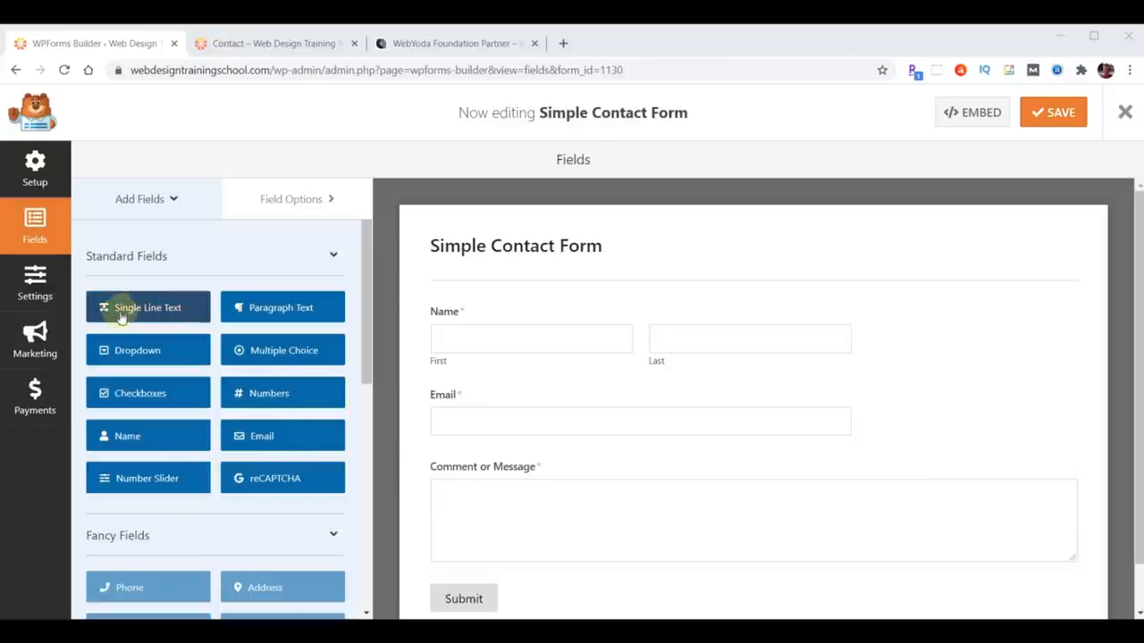
- Add a Single Line Text field below Email and change its label to 'Subject'
{"action": "left_click_drag", "start_coordinate": [134, 309], "coordinate": [488, 468]}
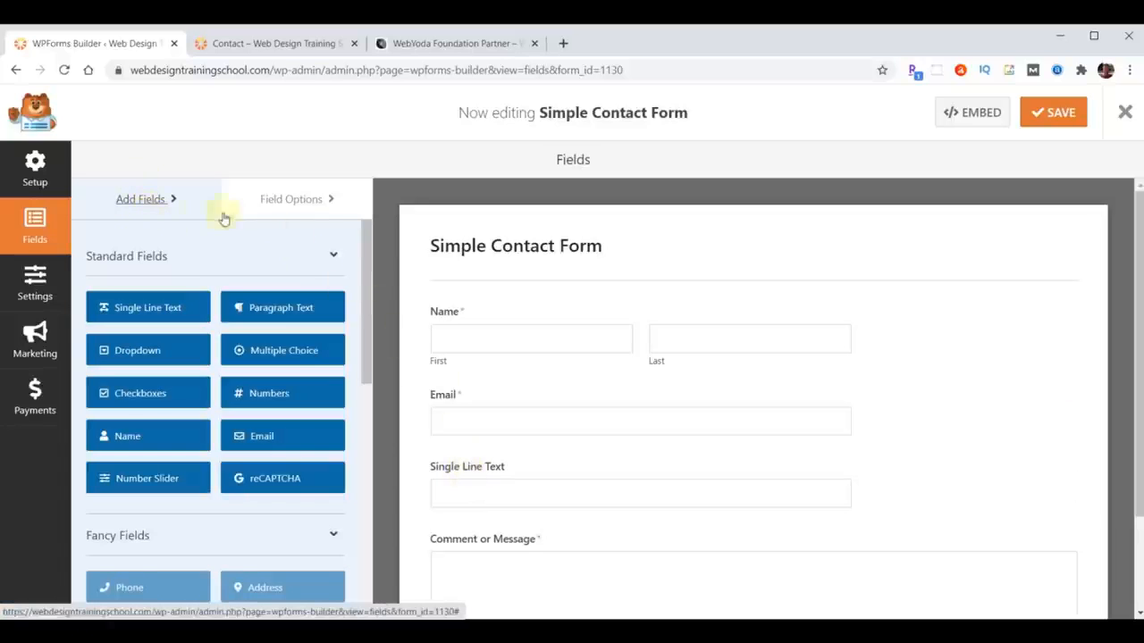
{"action": "left_click", "coordinate": [278, 200]}
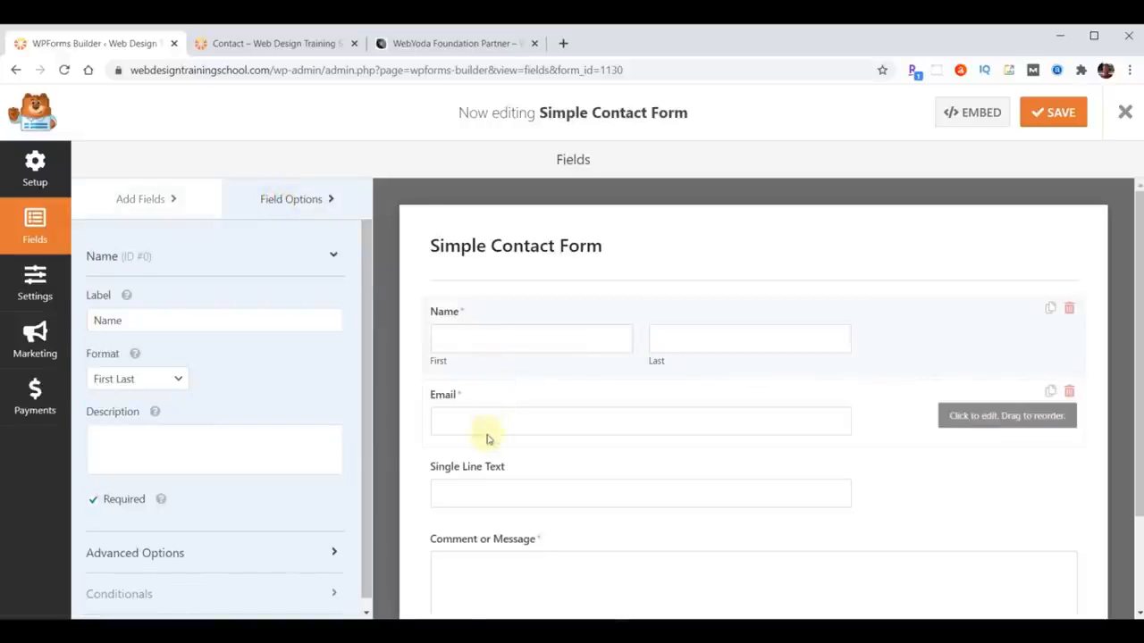
{"action": "left_click", "coordinate": [466, 473]}
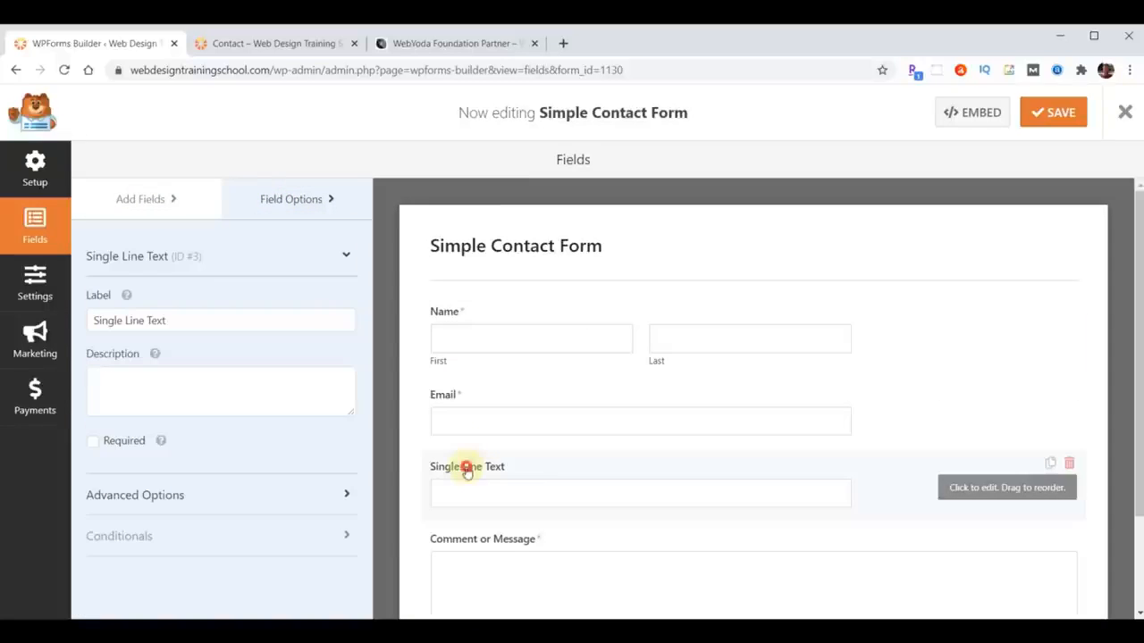
{"action": "left_click_drag", "start_coordinate": [217, 315], "coordinate": [31, 313]}
{"action": "type", "text": "Su"}
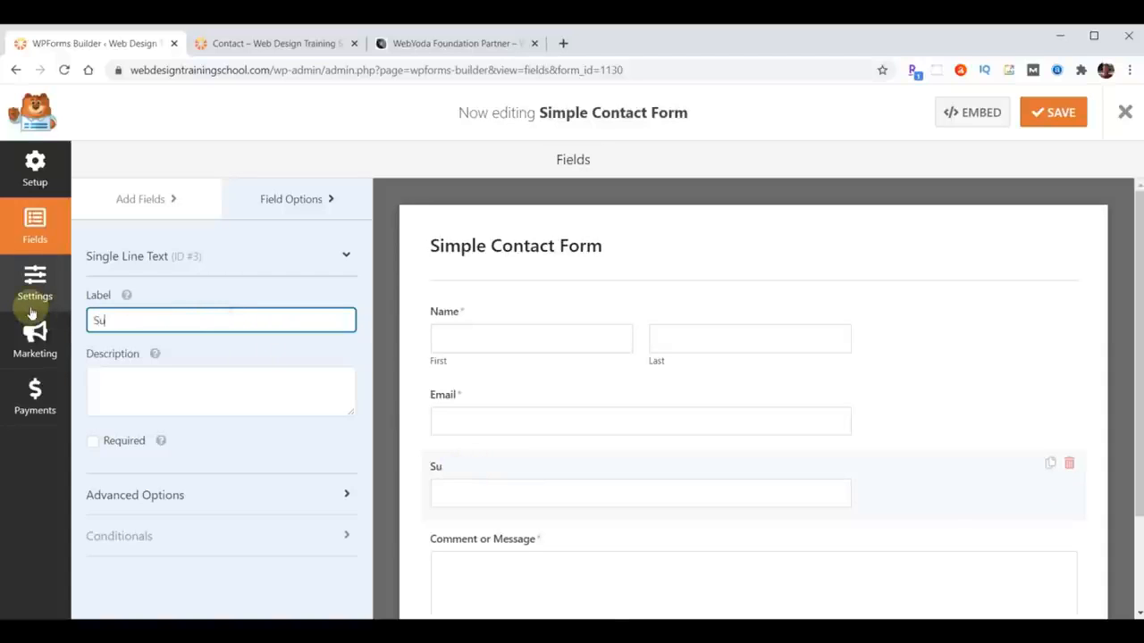
{"action": "type", "text": "bject"}
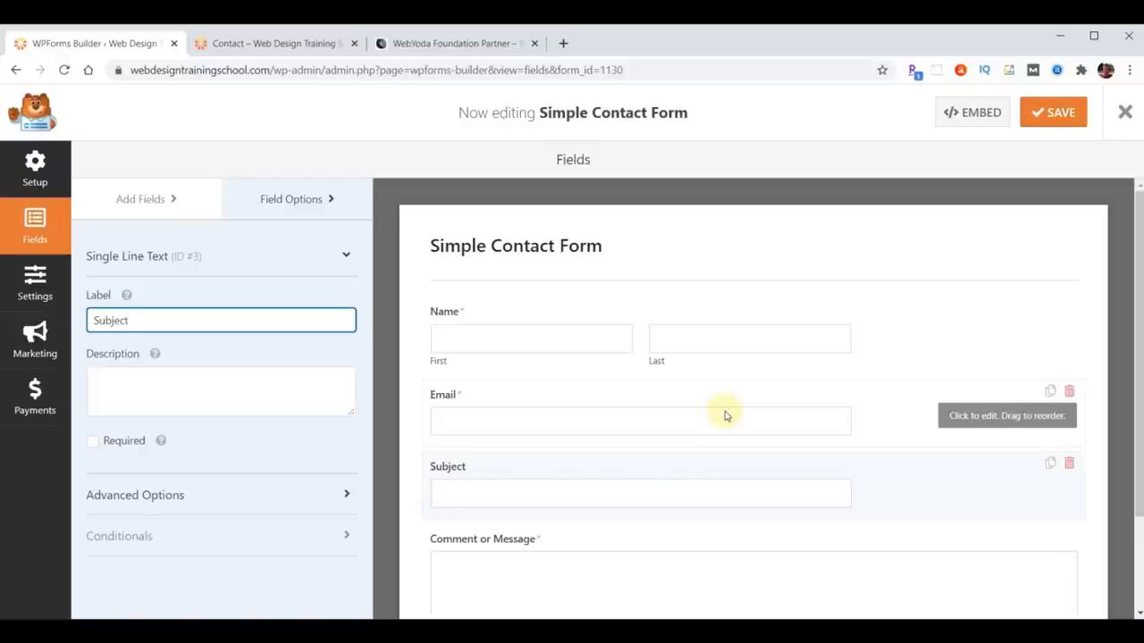
{"action": "left_click", "coordinate": [130, 200]}
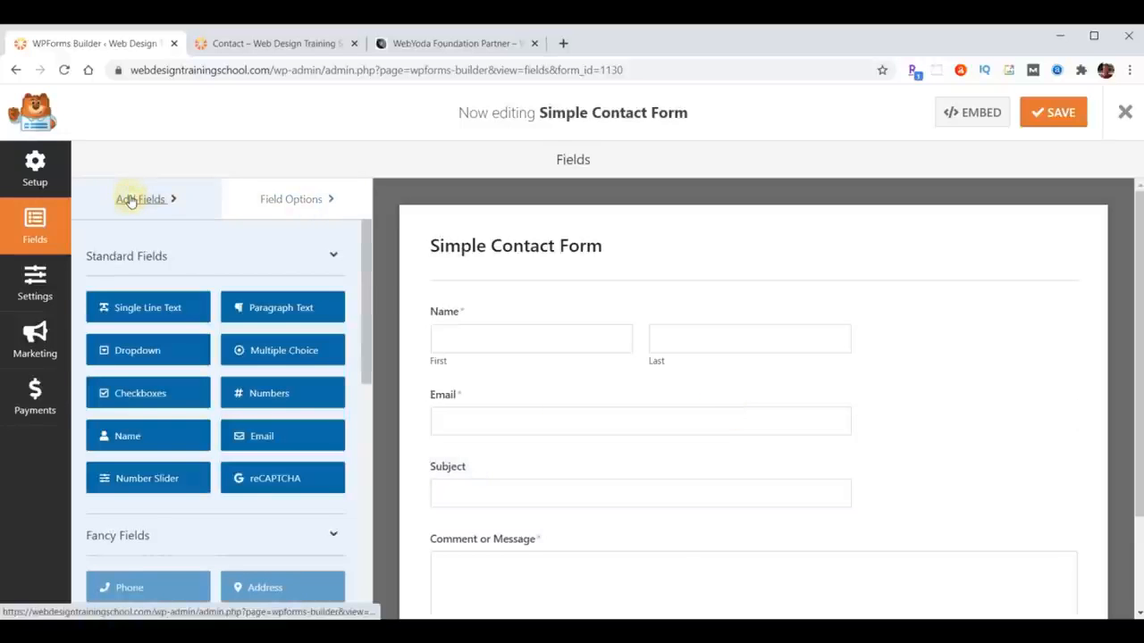
{"action": "scroll", "coordinate": [294, 435], "scroll_direction": "down", "scroll_amount": 2}
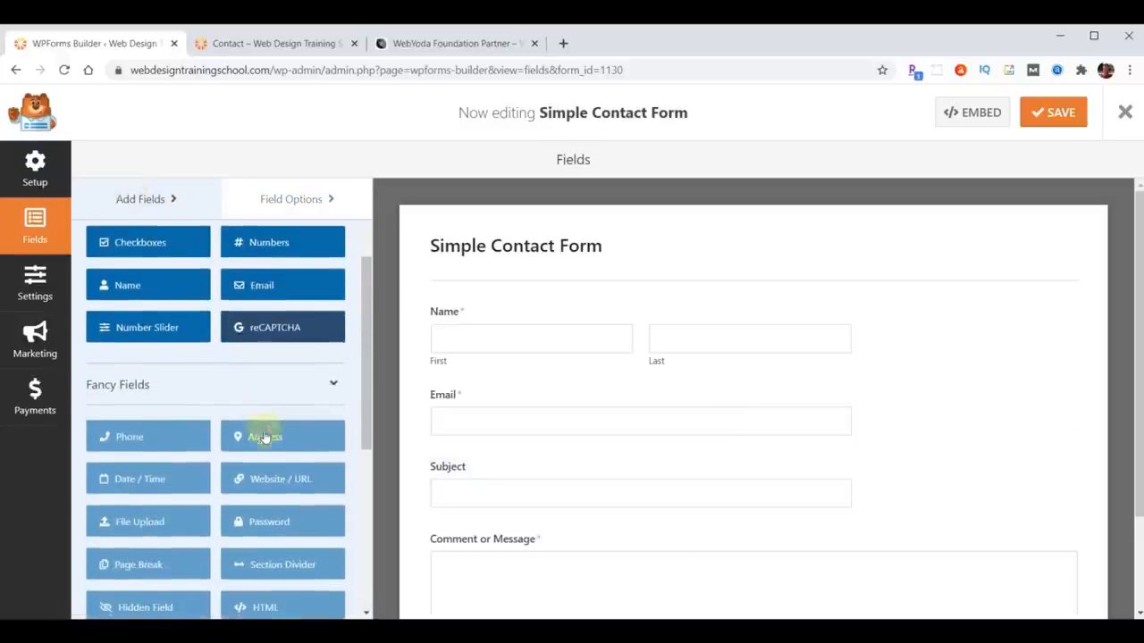
{"action": "left_click", "coordinate": [130, 437]}
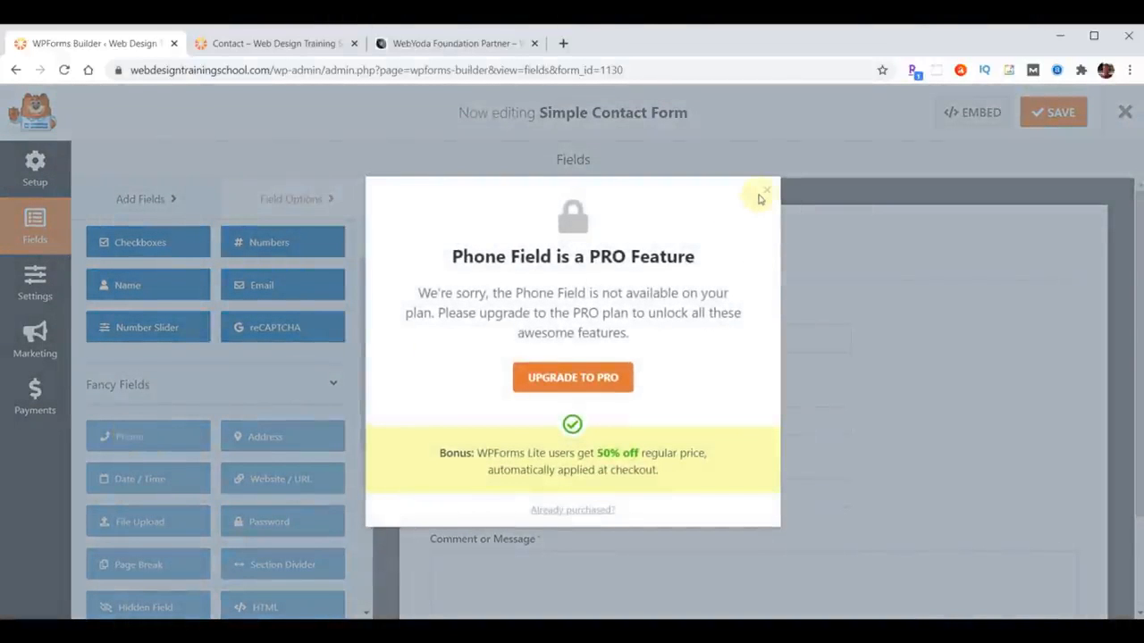
{"action": "left_click", "coordinate": [149, 437]}
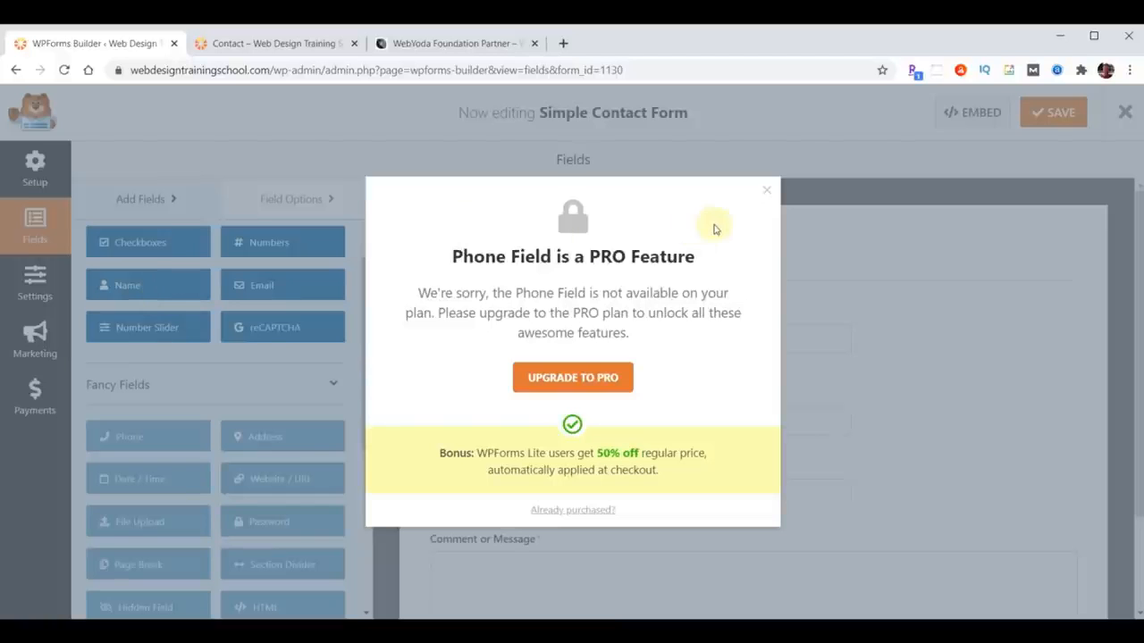
{"action": "left_click", "coordinate": [766, 190]}
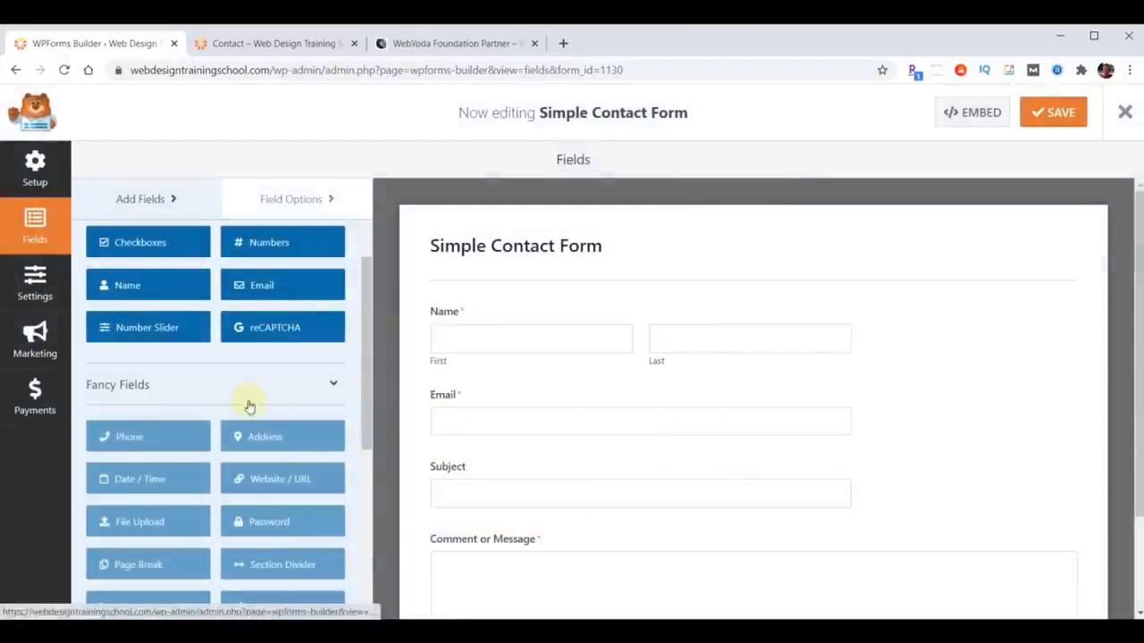
{"action": "scroll", "coordinate": [263, 435], "scroll_direction": "up", "scroll_amount": 2}
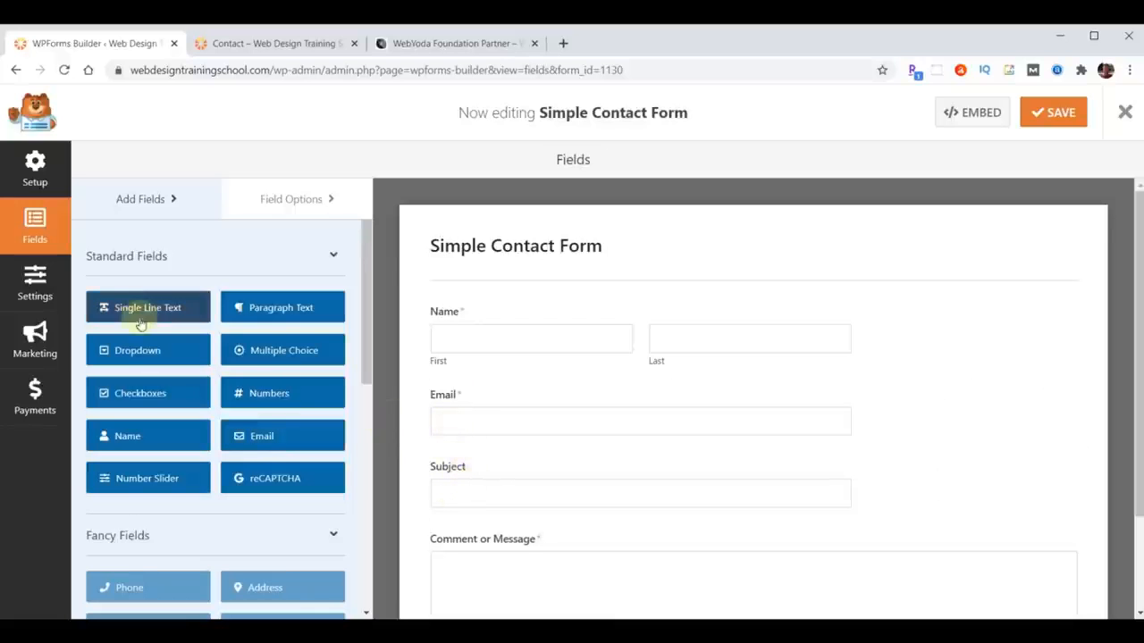
- Add a Single Line Text field below Email, label it 'Phone', and mark it Required
{"action": "left_click_drag", "start_coordinate": [134, 311], "coordinate": [477, 465]}
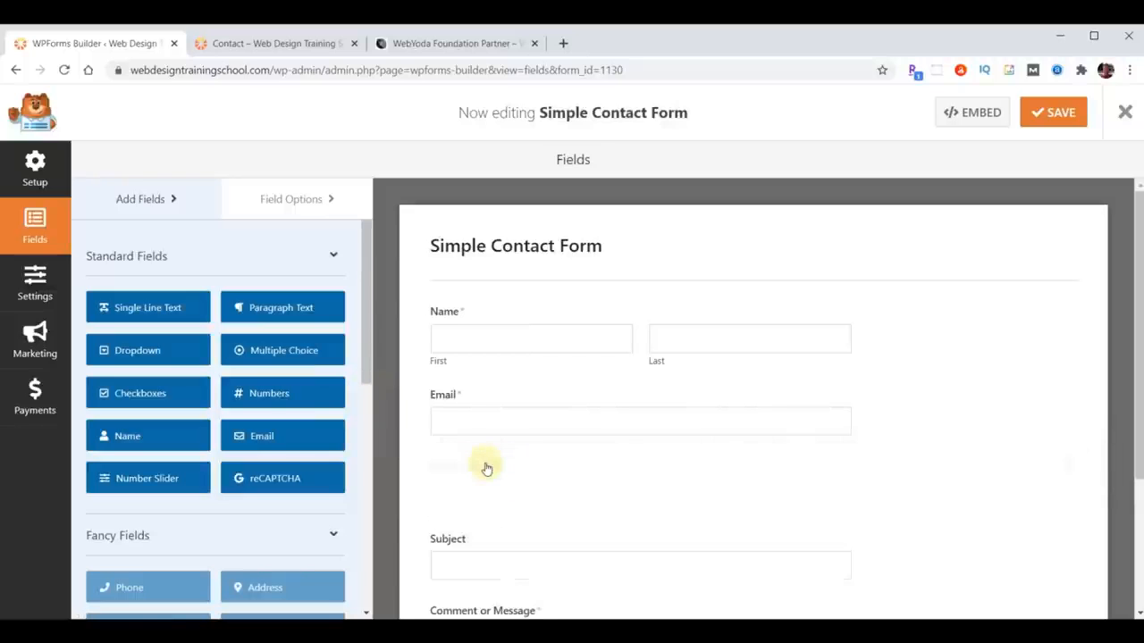
{"action": "left_click", "coordinate": [273, 199]}
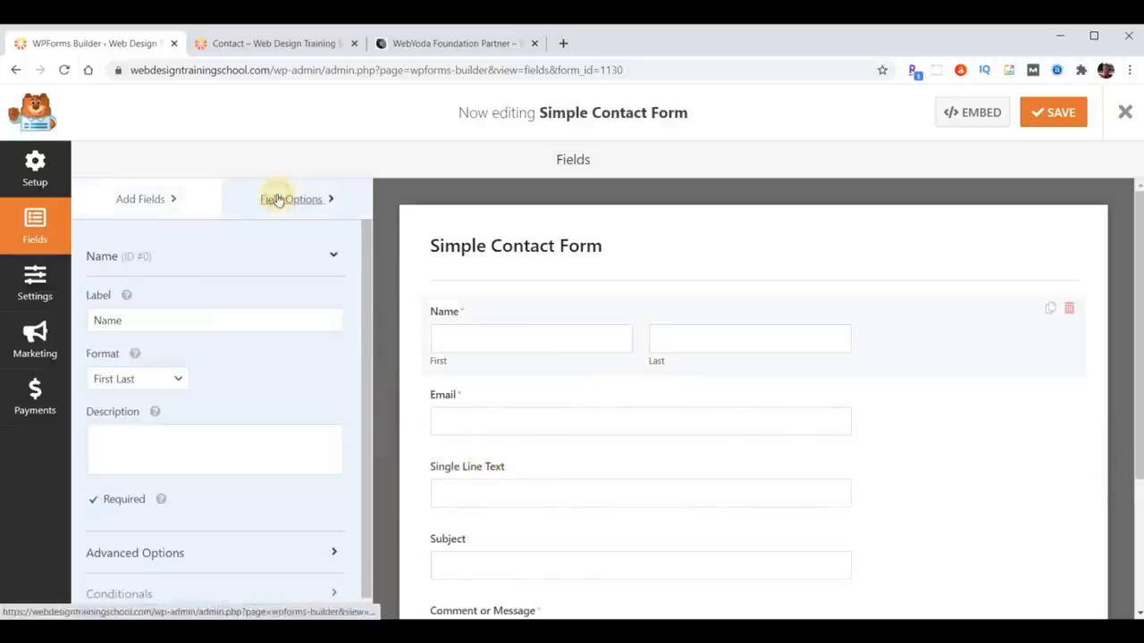
{"action": "left_click", "coordinate": [468, 465]}
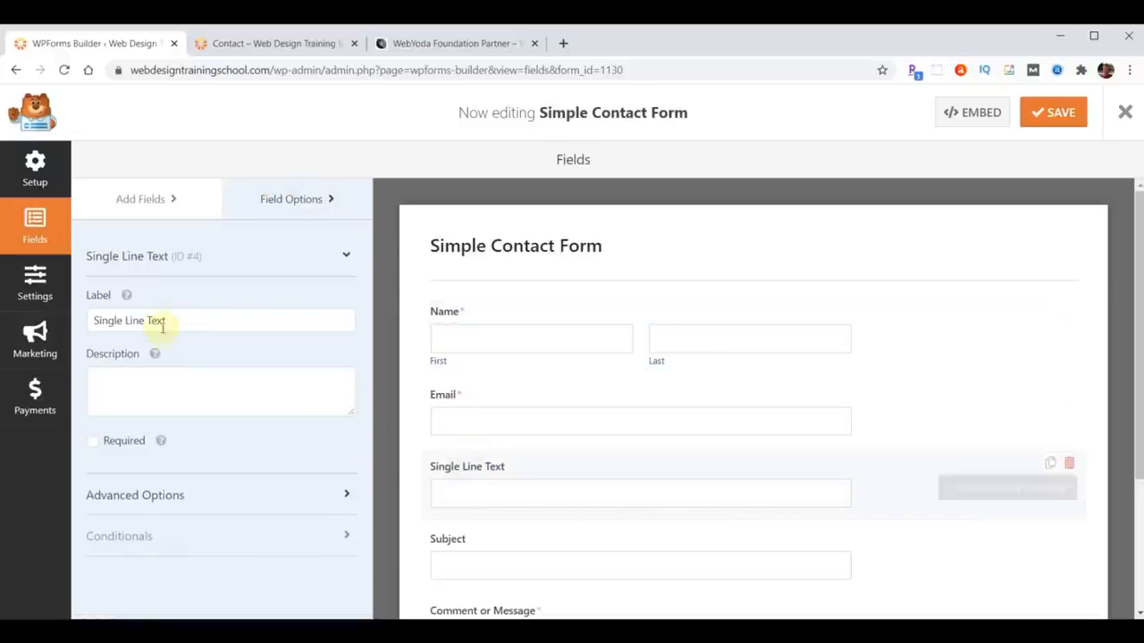
{"action": "left_click_drag", "start_coordinate": [184, 319], "coordinate": [77, 319]}
{"action": "type", "text": "Phone"}
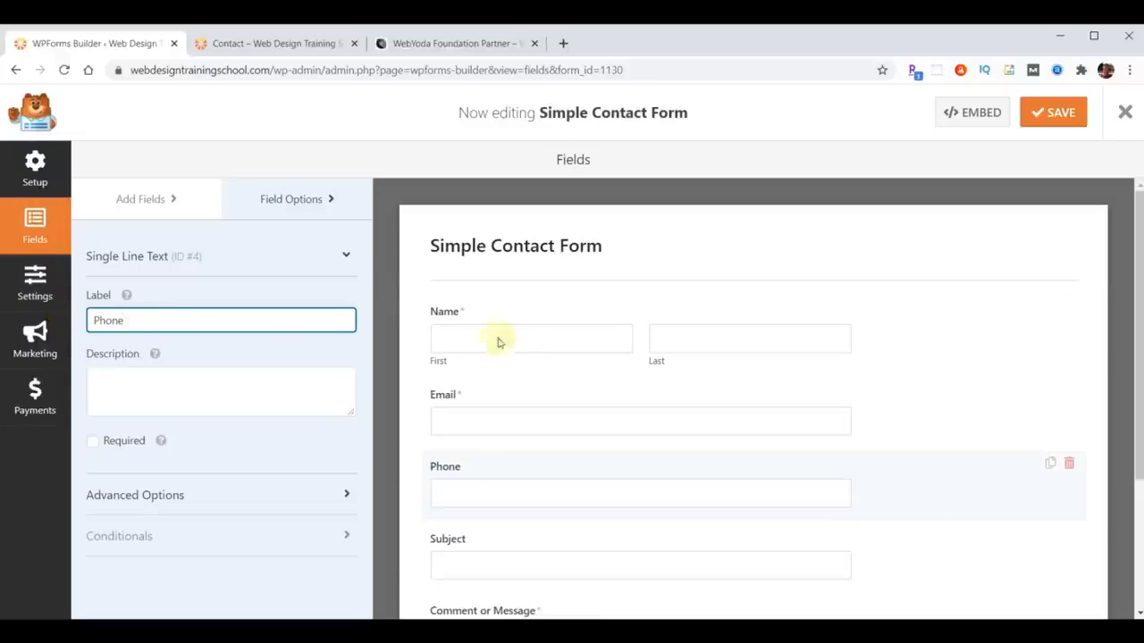
{"action": "left_click", "coordinate": [404, 418]}
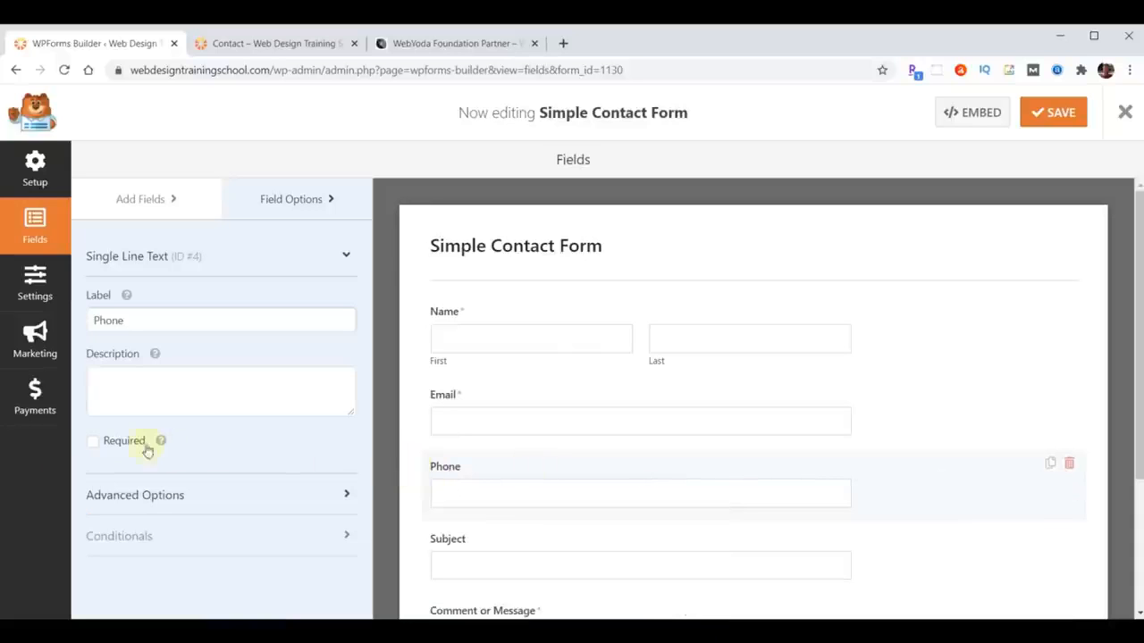
{"action": "left_click", "coordinate": [92, 441]}
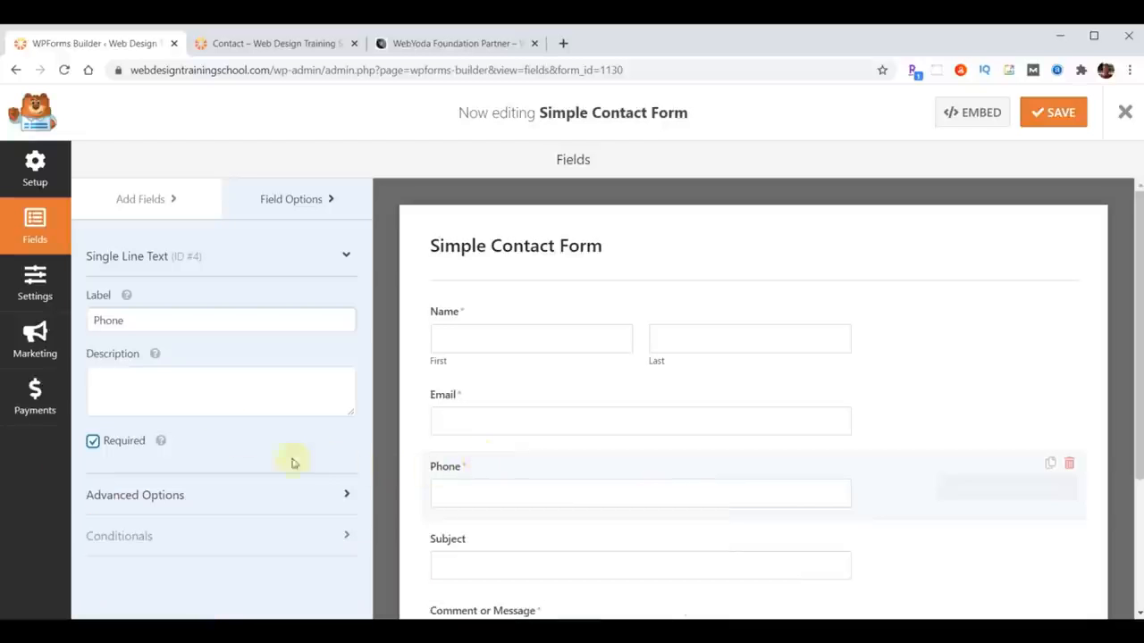
- Open the form's Settings > Notifications page showing the Default Notification
{"action": "left_click", "coordinate": [45, 295]}
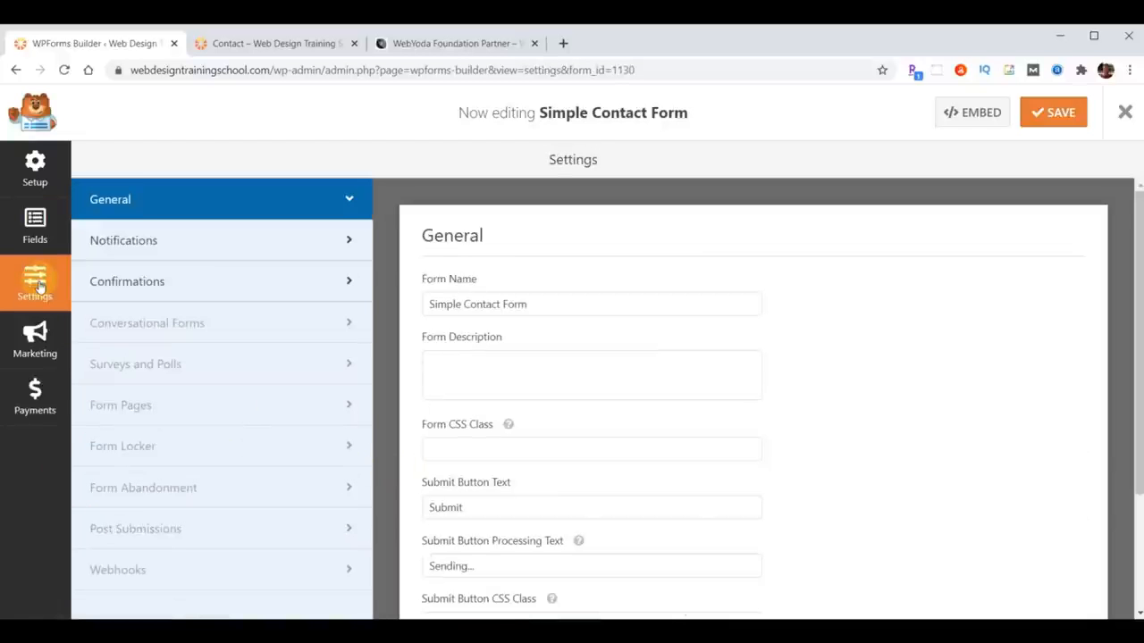
{"action": "left_click", "coordinate": [133, 248]}
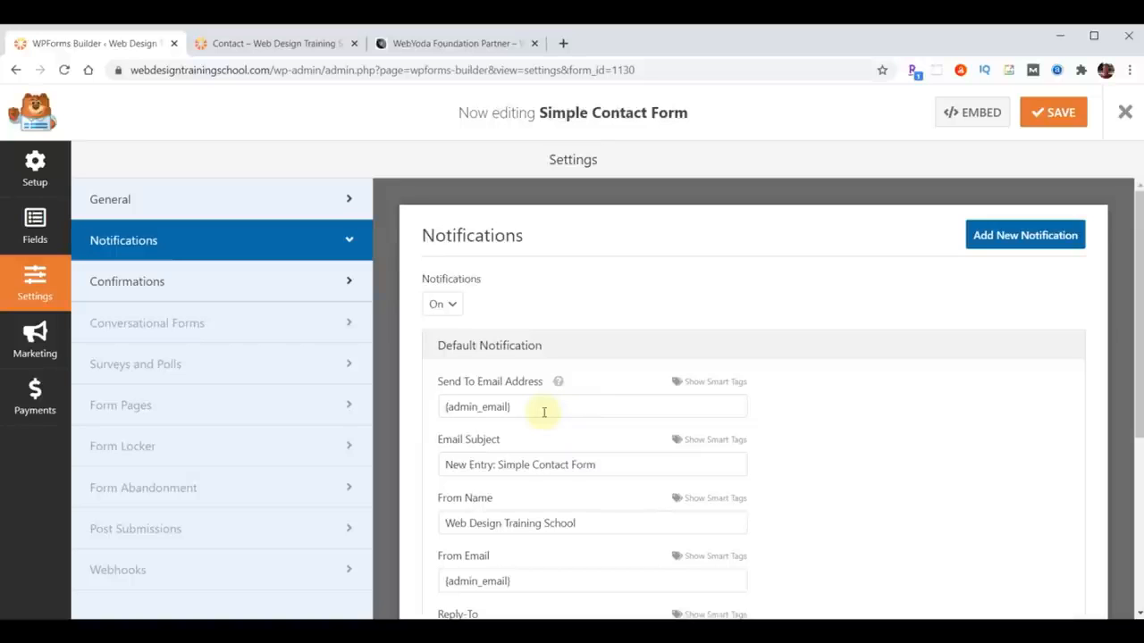
- Replace the {admin_email} Send To address with your own e-mail, save, and exit the builder
{"action": "left_click_drag", "start_coordinate": [543, 412], "coordinate": [412, 416]}
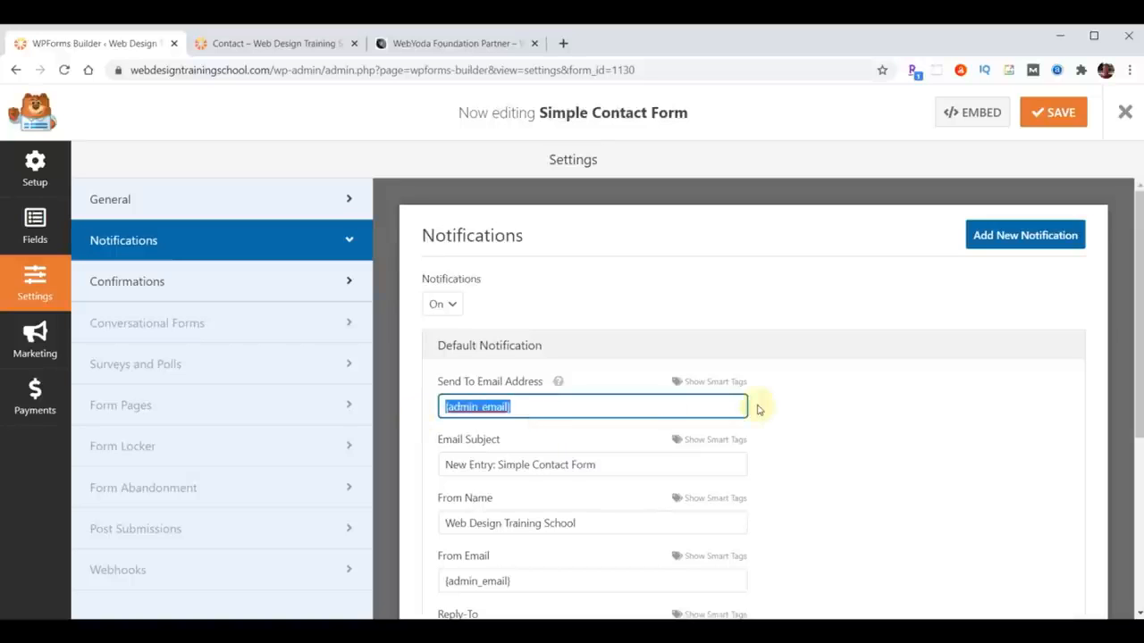
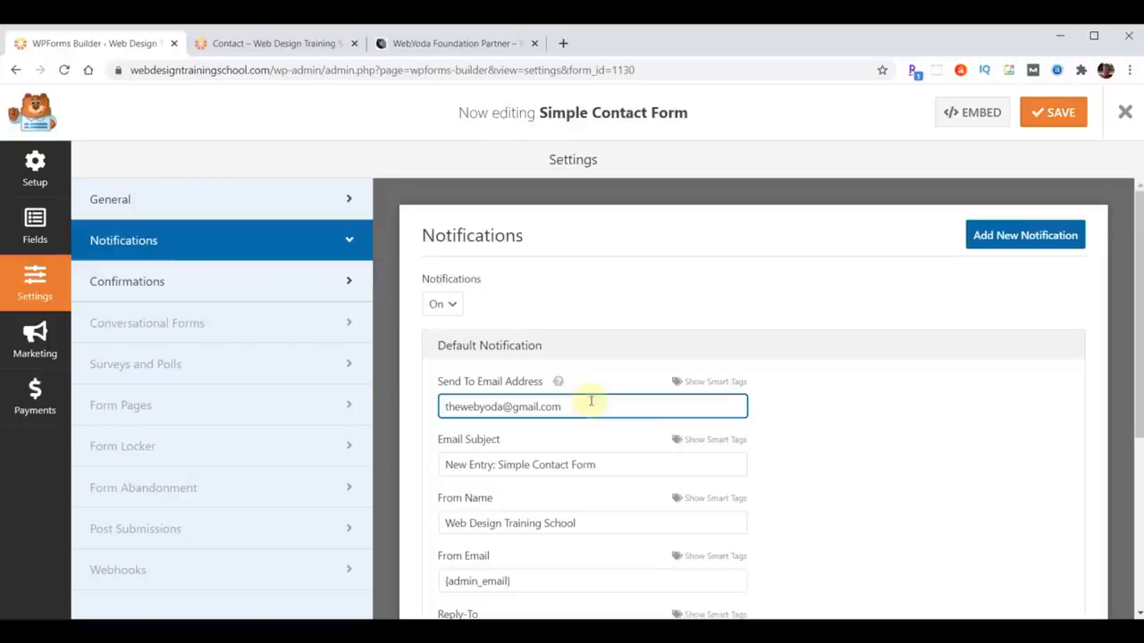
{"action": "left_click", "coordinate": [1044, 116]}
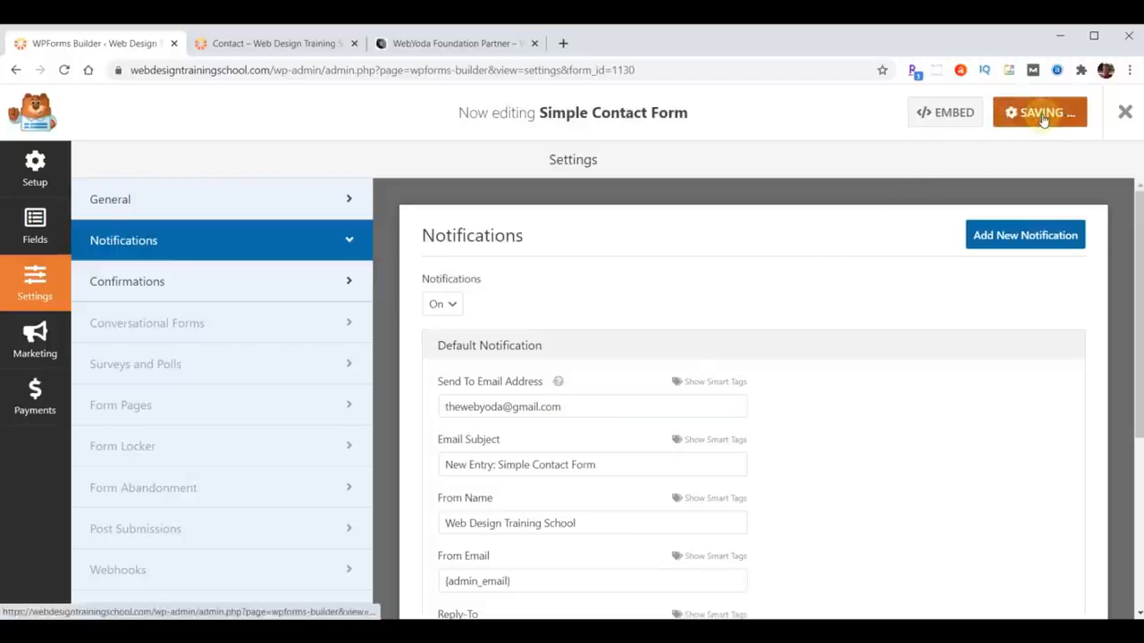
{"action": "left_click", "coordinate": [1126, 113]}
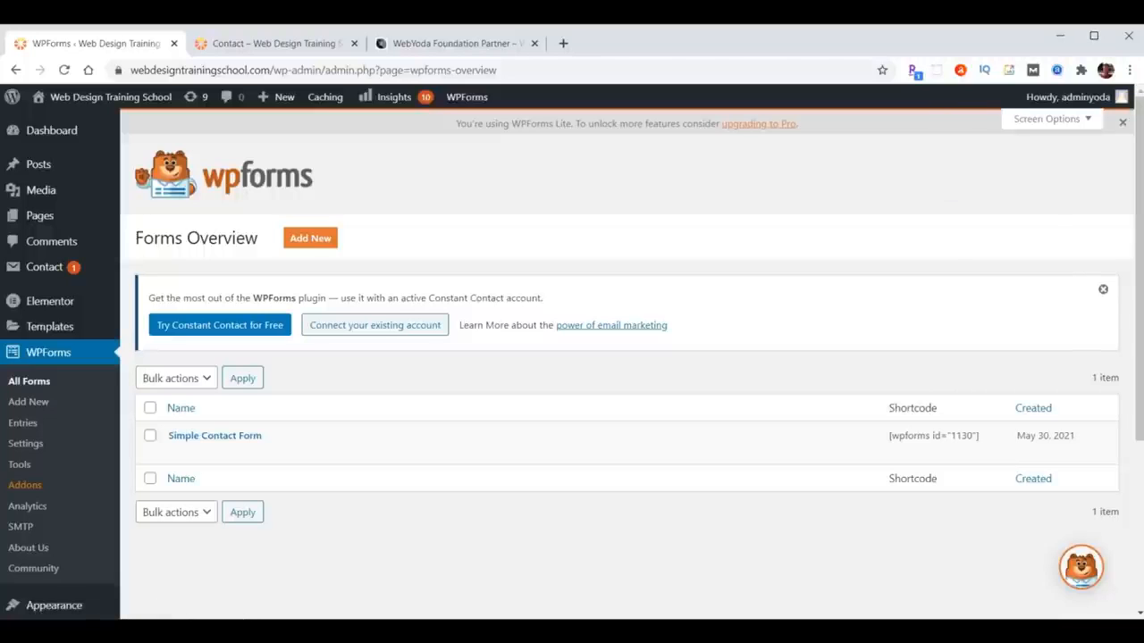
- Copy the [wpforms id="1130"] shortcode from the Forms Overview list
{"action": "left_click_drag", "start_coordinate": [890, 437], "coordinate": [975, 437]}
{"action": "key", "text": "ctrl+c"}
{"action": "right_click", "coordinate": [952, 436]}
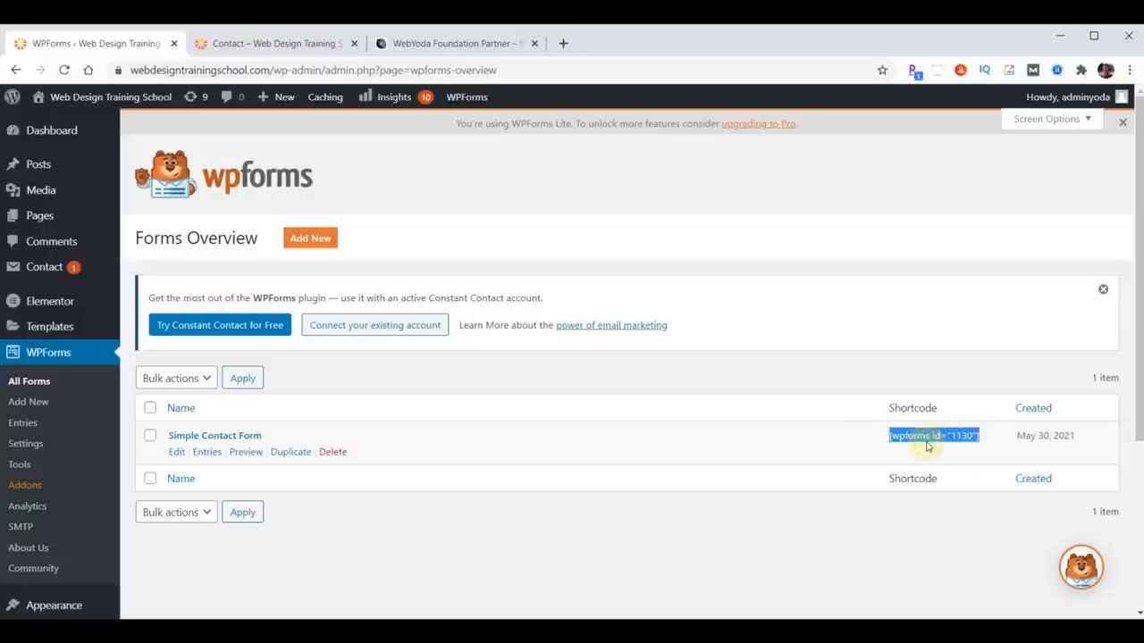
- Open the Contact page in the editor and start editing its Message widget's HTML
{"action": "left_click", "coordinate": [39, 216]}
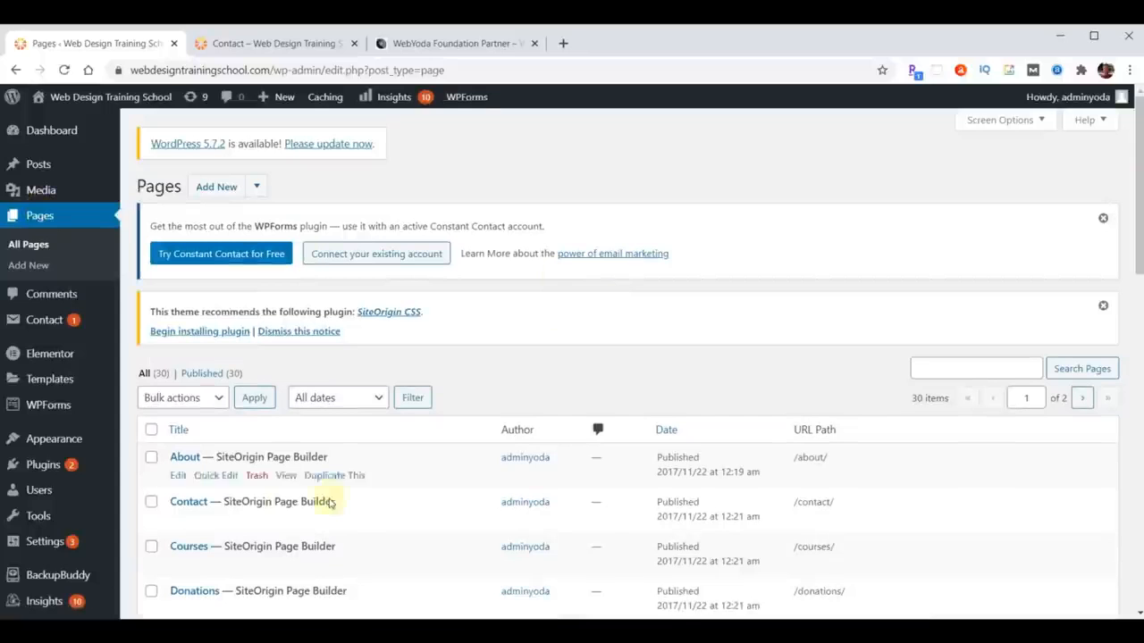
{"action": "left_click", "coordinate": [189, 502]}
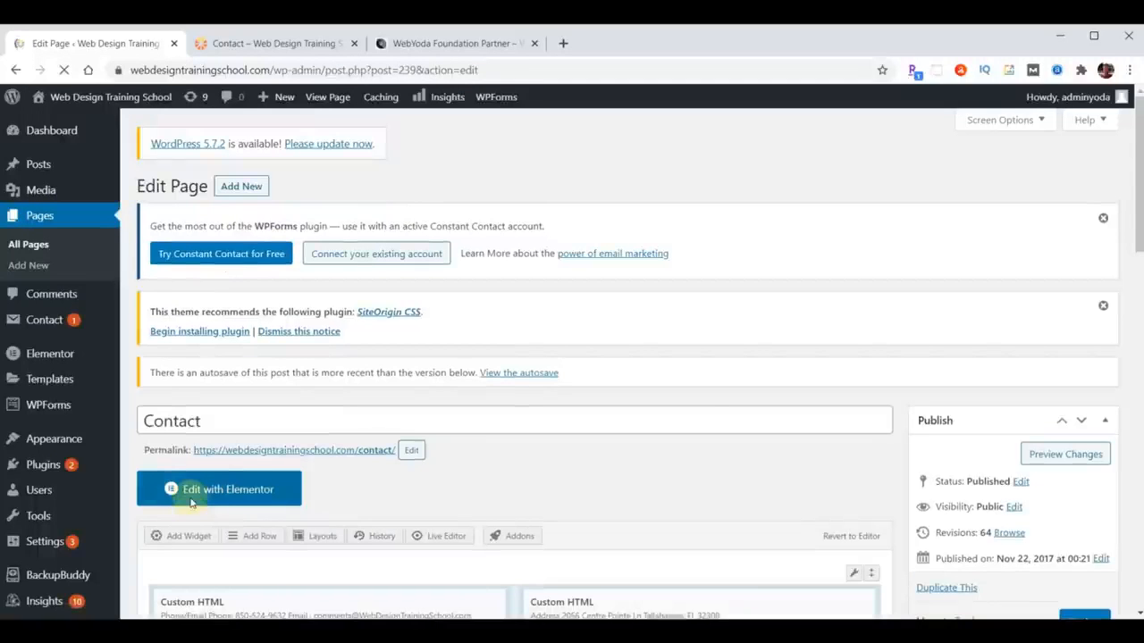
{"action": "scroll", "coordinate": [684, 408], "scroll_direction": "down", "scroll_amount": 3}
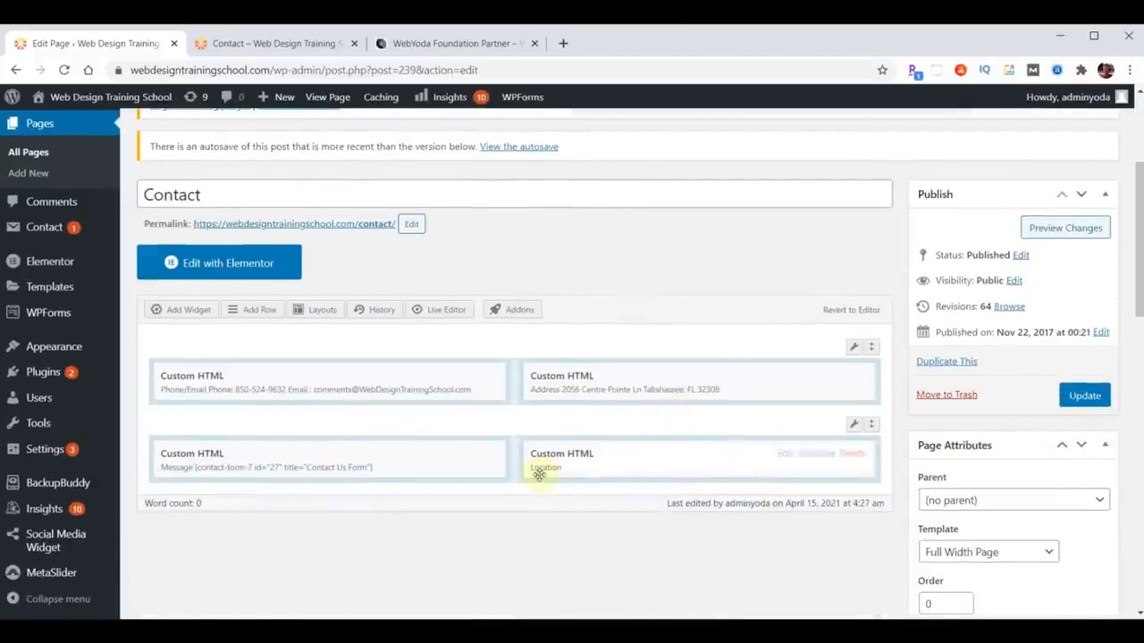
{"action": "left_click", "coordinate": [193, 461]}
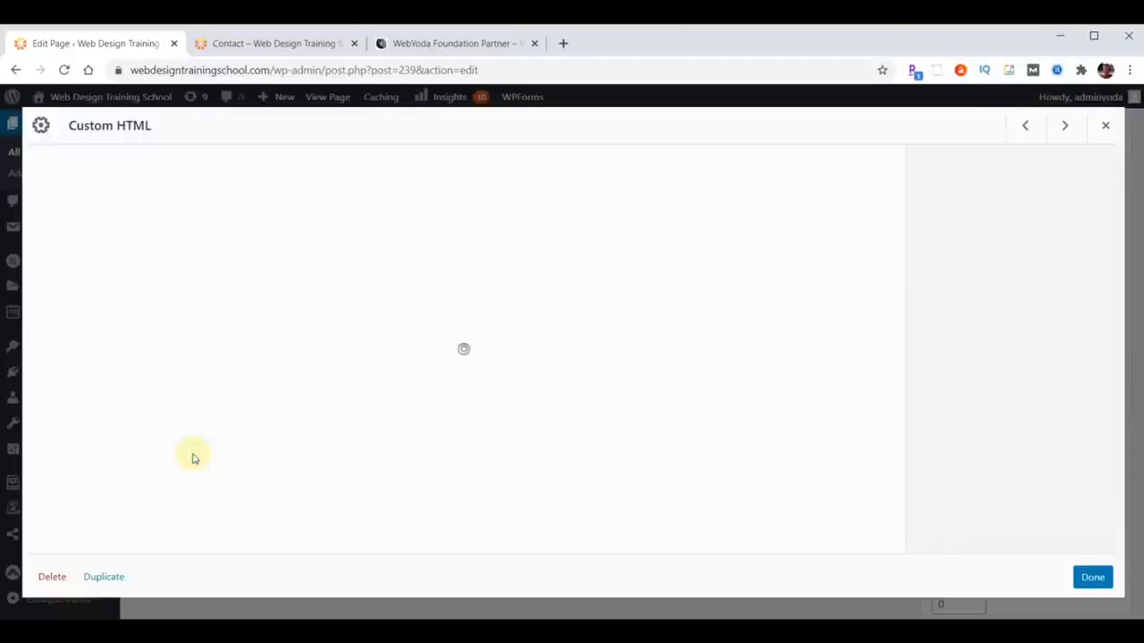
{"action": "left_click", "coordinate": [190, 242]}
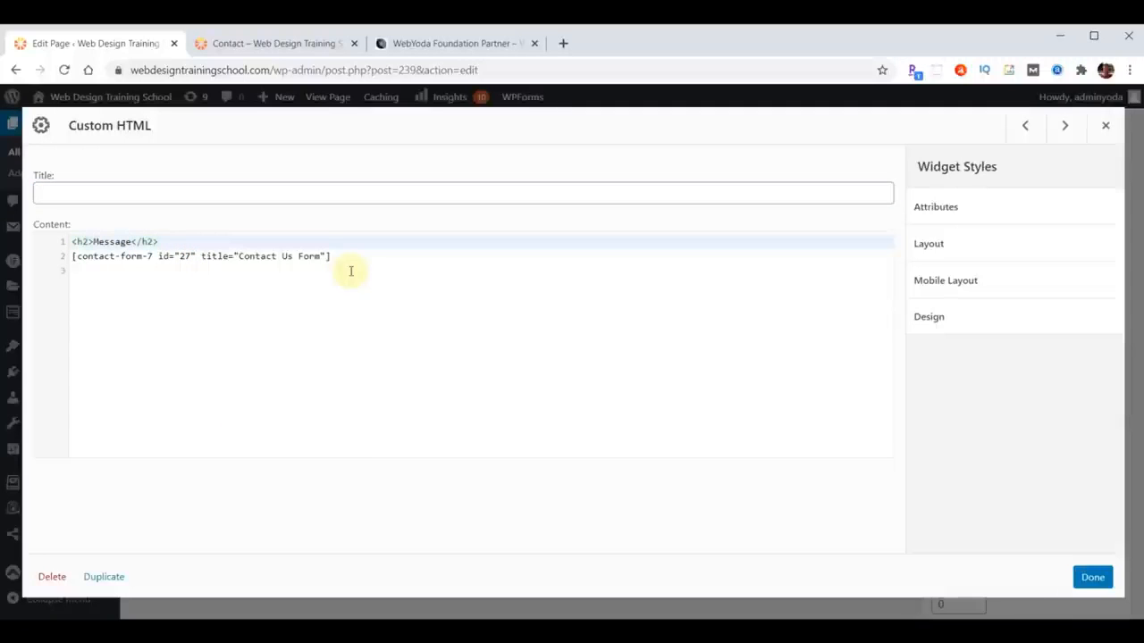
- Replace the Contact Form 7 shortcode with [wpforms id="1130"] and update the page
{"action": "key", "text": "Right"}
{"action": "key", "text": "ctrl+v"}
{"action": "key", "text": "Return"}
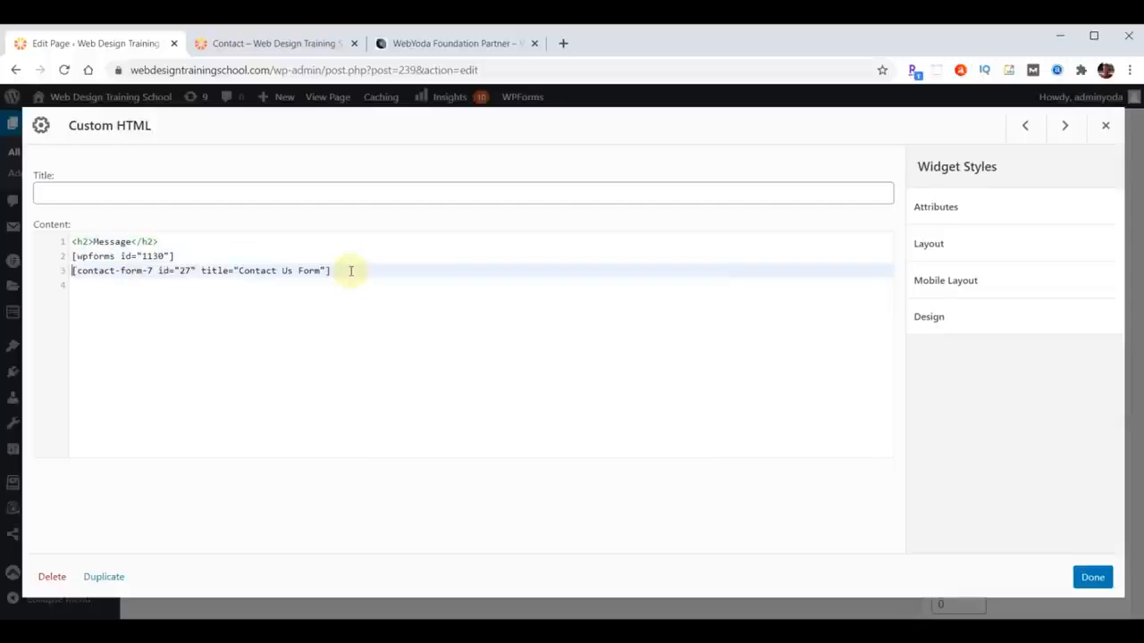
{"action": "key", "text": "Return"}
{"action": "key", "text": "Delete"}
{"action": "key", "text": "Delete"}
{"action": "key", "text": "Delete"}
{"action": "key", "text": "Delete"}
{"action": "key", "text": "Delete"}
{"action": "key", "text": "Delete"}
{"action": "key", "text": "Delete"}
{"action": "key", "text": "Delete"}
{"action": "key", "text": "Delete"}
{"action": "key", "text": "Delete"}
{"action": "key", "text": "Delete"}
{"action": "key", "text": "Delete"}
{"action": "key", "text": "Delete"}
{"action": "key", "text": "Delete"}
{"action": "key", "text": "Delete"}
{"action": "key", "text": "Delete"}
{"action": "key", "text": "Delete"}
{"action": "key", "text": "Delete"}
{"action": "key", "text": "Delete"}
{"action": "key", "text": "Delete"}
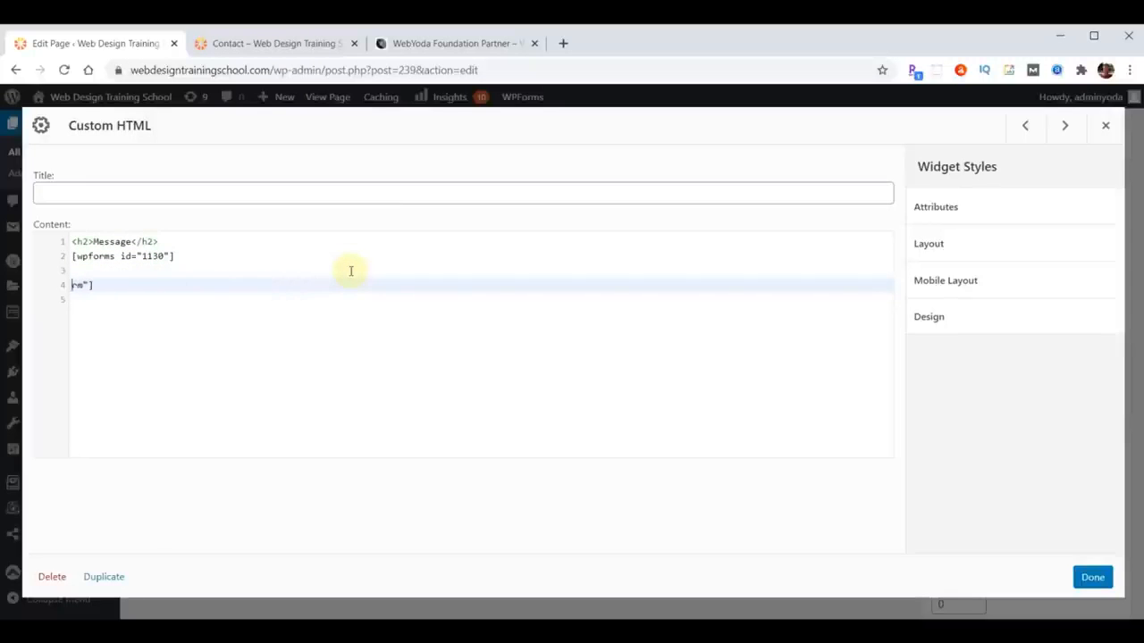
{"action": "left_click", "coordinate": [1093, 577]}
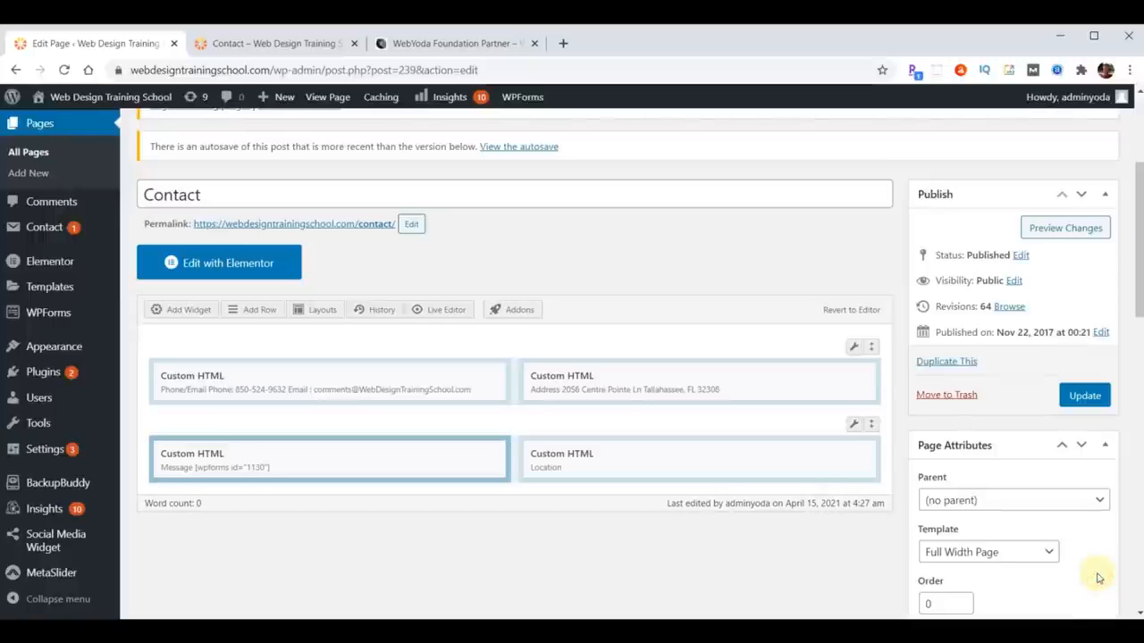
{"action": "left_click", "coordinate": [1084, 395]}
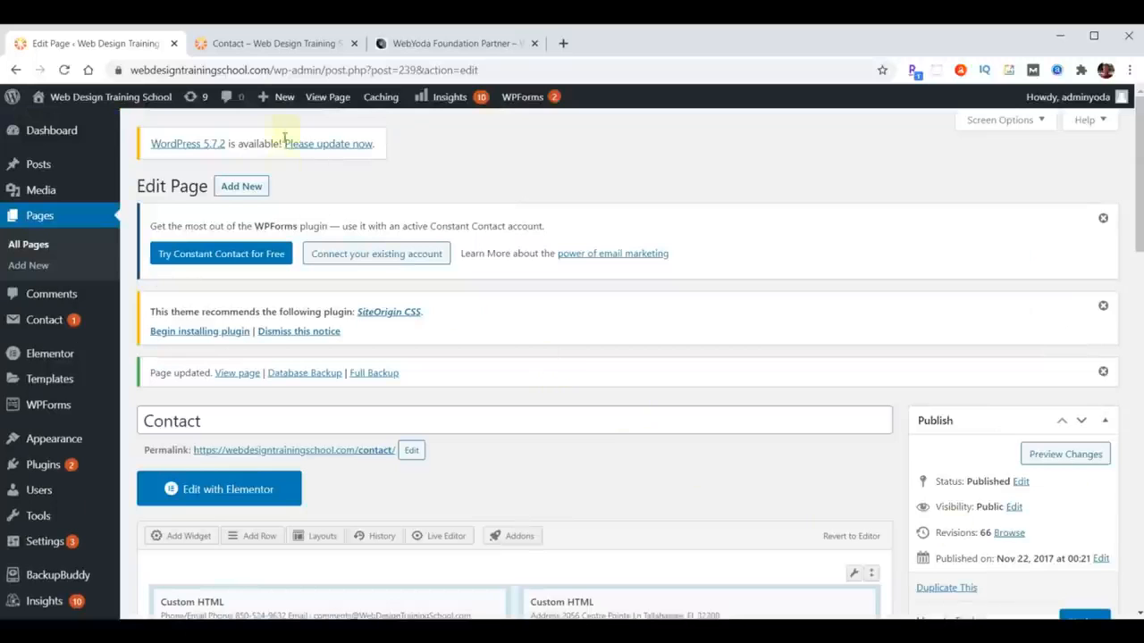
{"action": "left_click", "coordinate": [253, 47]}
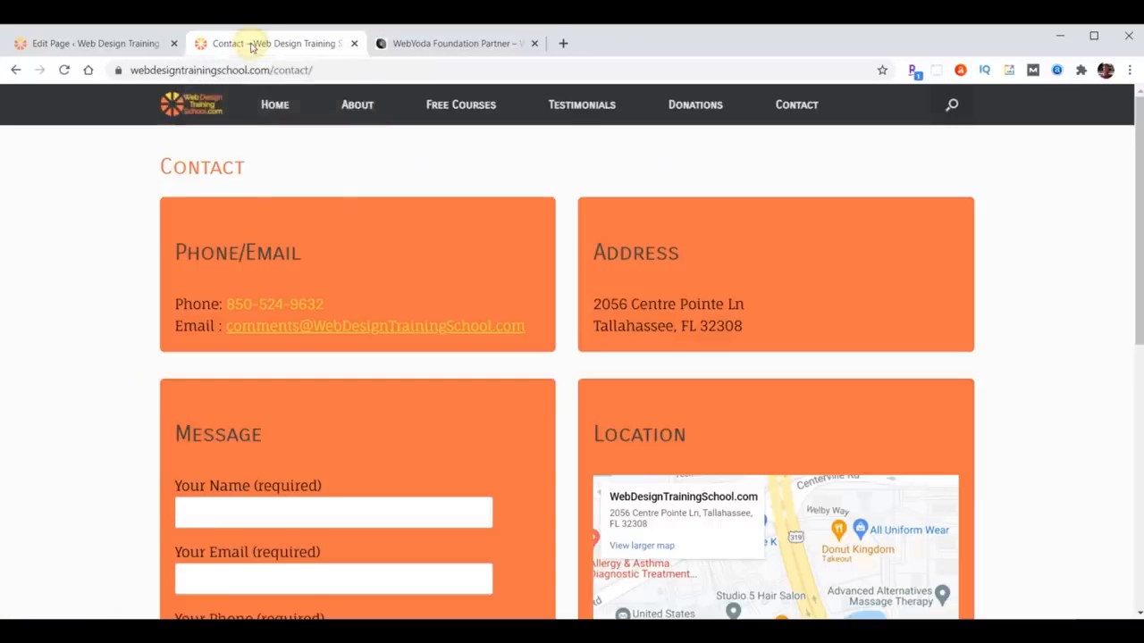
{"action": "scroll", "coordinate": [387, 332], "scroll_direction": "down", "scroll_amount": 5}
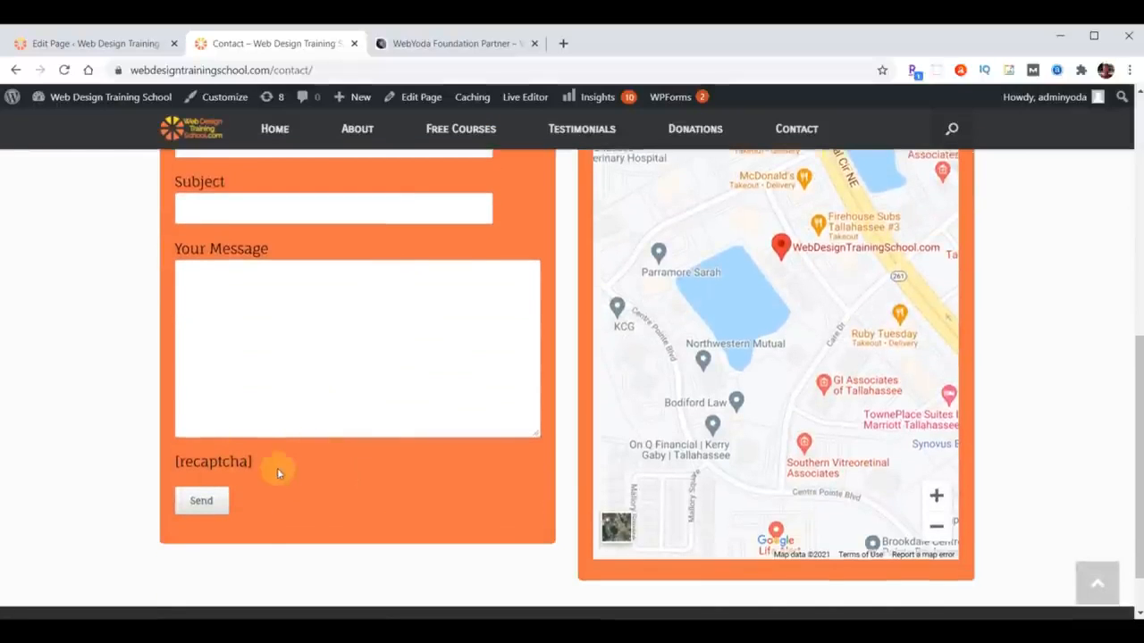
{"action": "left_click", "coordinate": [64, 69]}
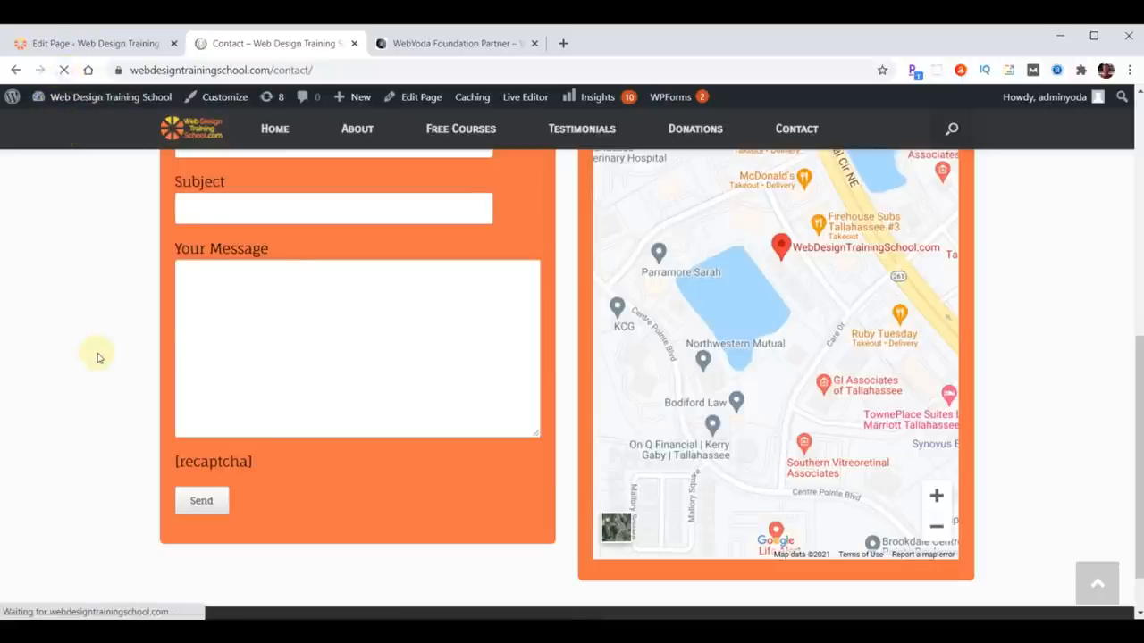
{"action": "scroll", "coordinate": [432, 454], "scroll_direction": "up", "scroll_amount": 6}
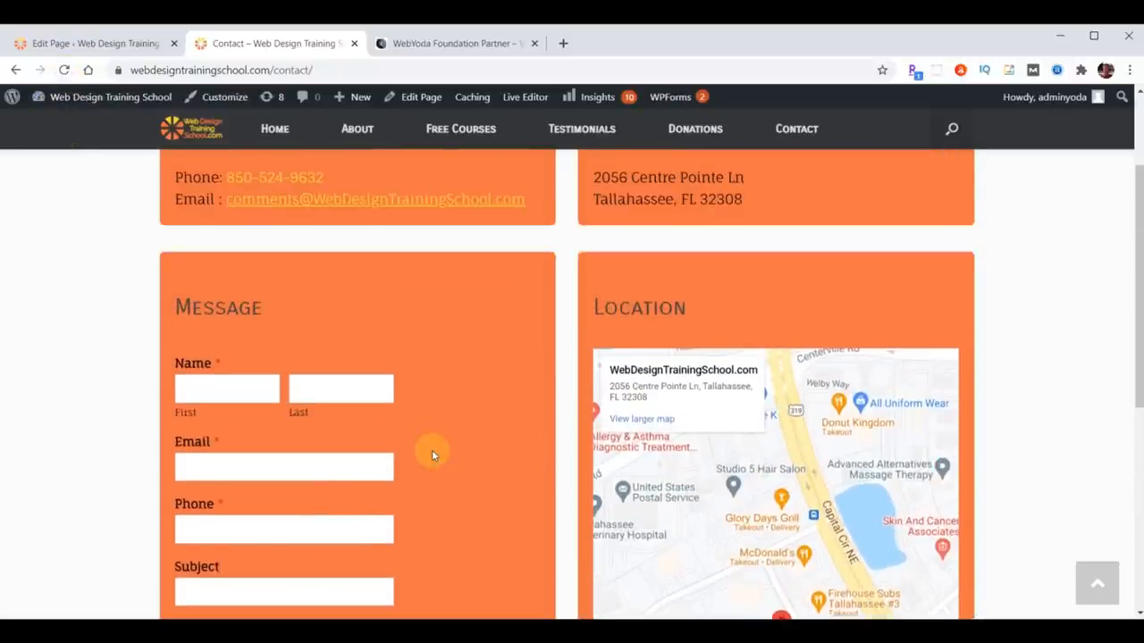
{"action": "scroll", "coordinate": [431, 454], "scroll_direction": "down", "scroll_amount": 3}
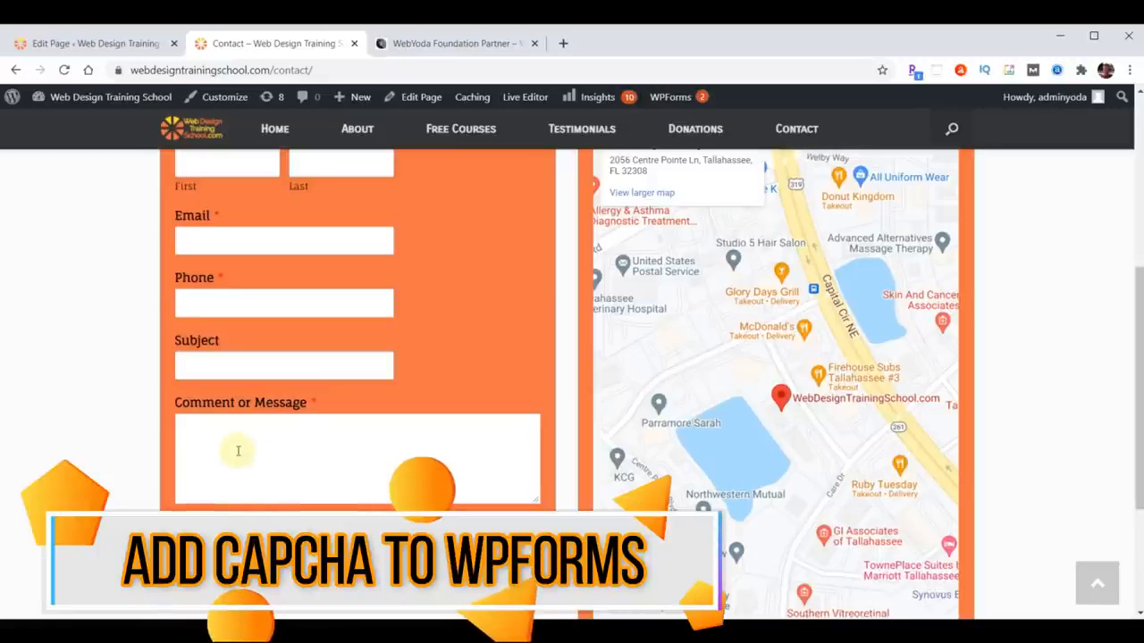
{"action": "scroll", "coordinate": [342, 477], "scroll_direction": "up", "scroll_amount": 4}
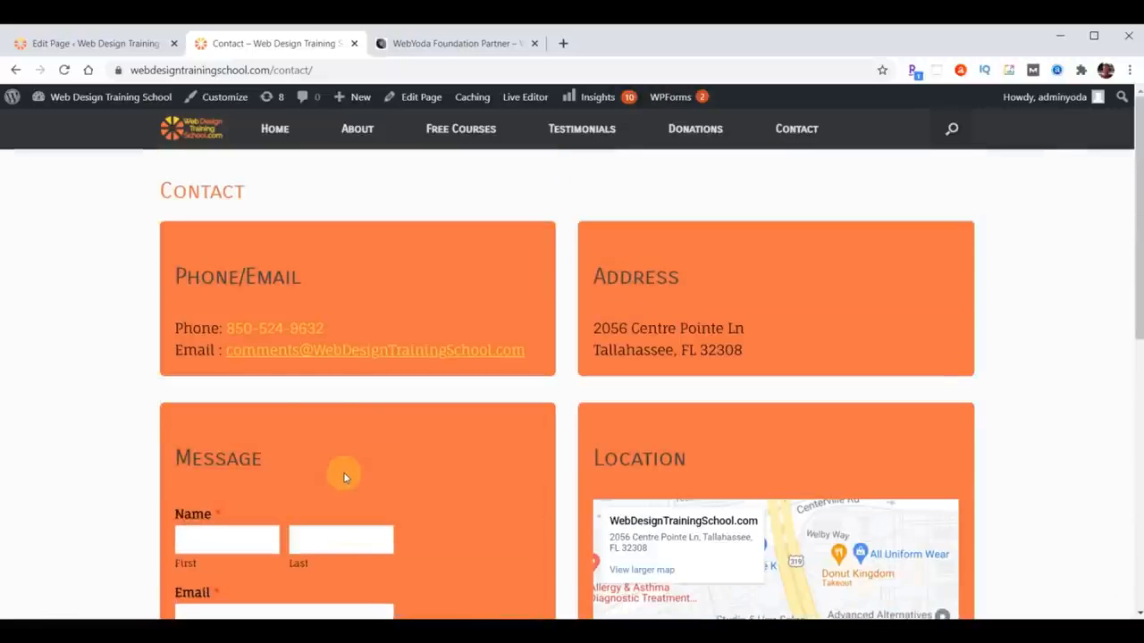
{"action": "left_click", "coordinate": [62, 45]}
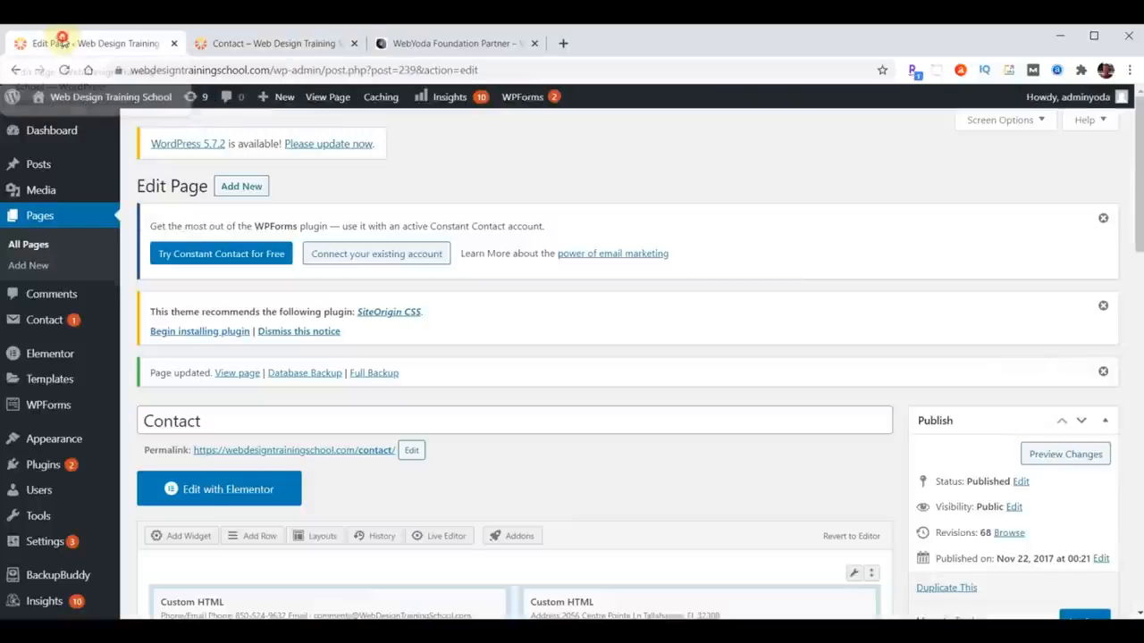
- Open the WPForms reCAPTCHA settings and the 'How to Choose a CAPTCHA in WPForms' guide in a new tab
{"action": "left_click", "coordinate": [39, 408]}
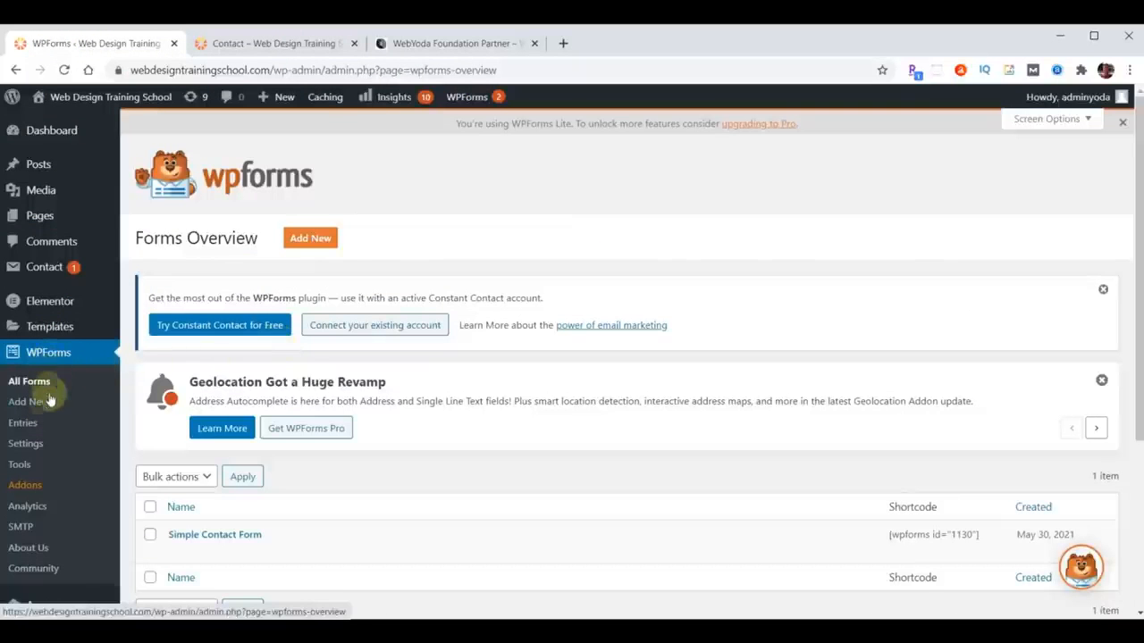
{"action": "left_click", "coordinate": [27, 443]}
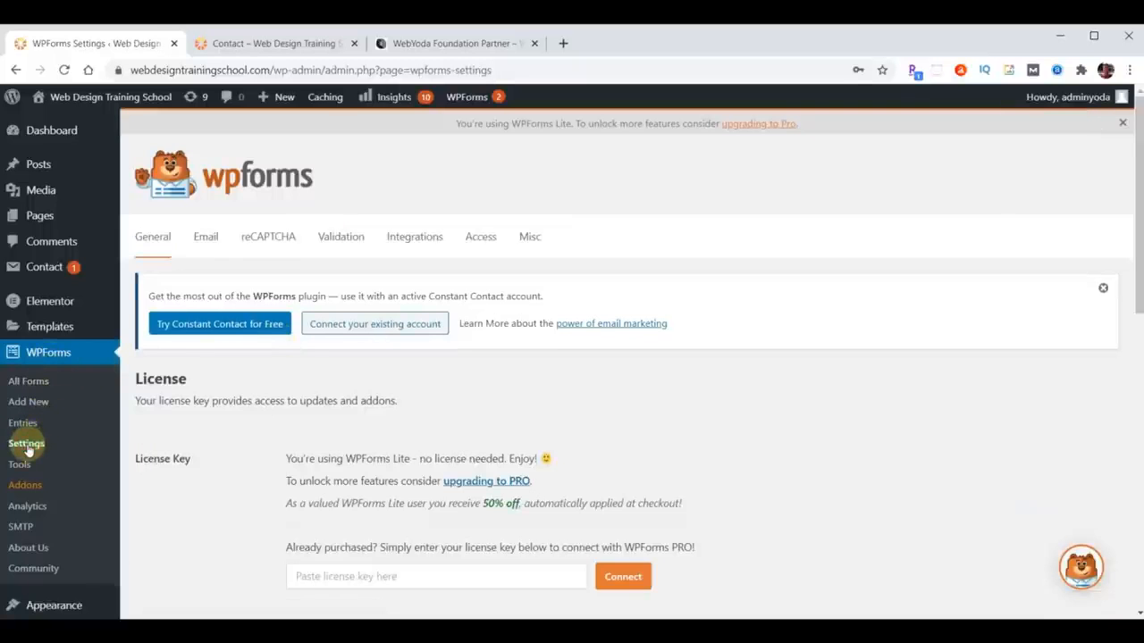
{"action": "left_click", "coordinate": [265, 243]}
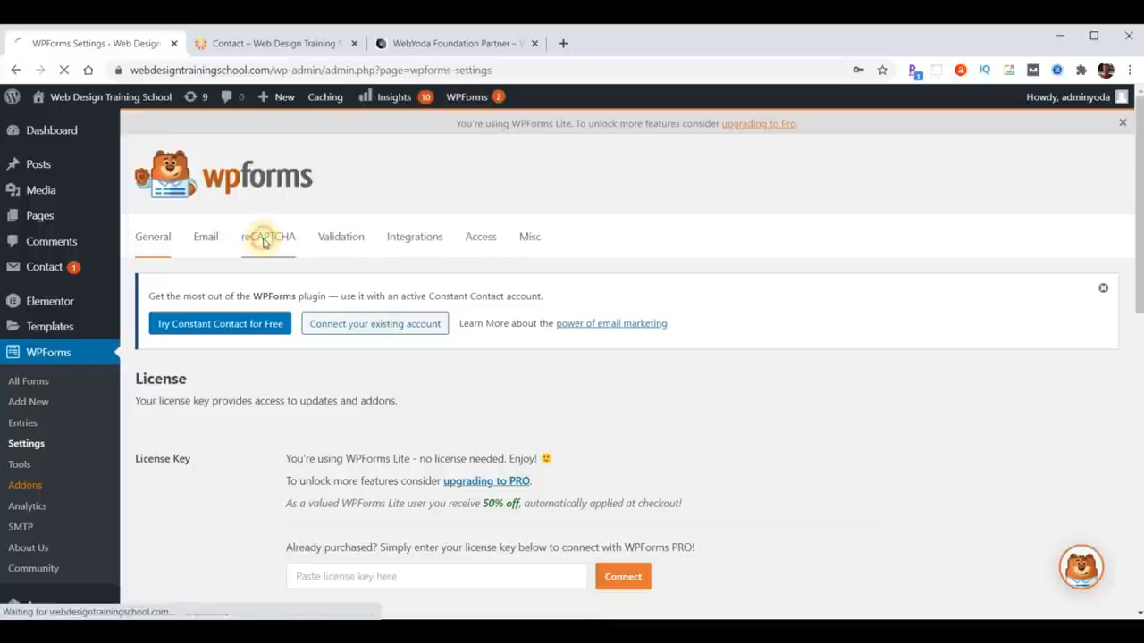
{"action": "scroll", "coordinate": [861, 315], "scroll_direction": "down", "scroll_amount": 3}
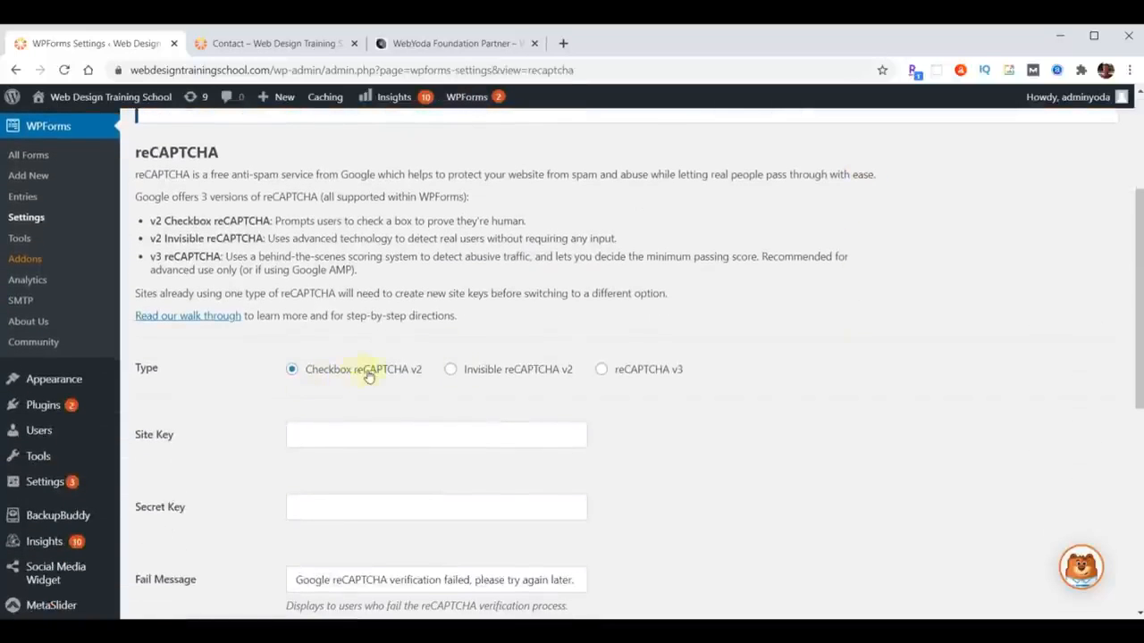
{"action": "scroll", "coordinate": [823, 341], "scroll_direction": "down", "scroll_amount": 1}
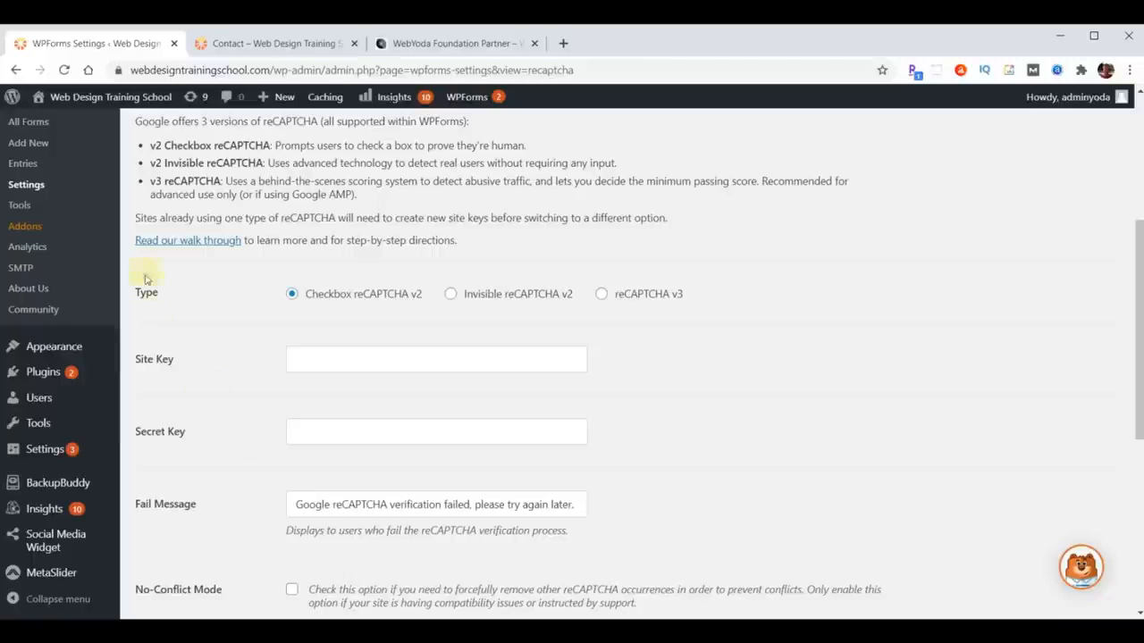
{"action": "left_click", "coordinate": [205, 243]}
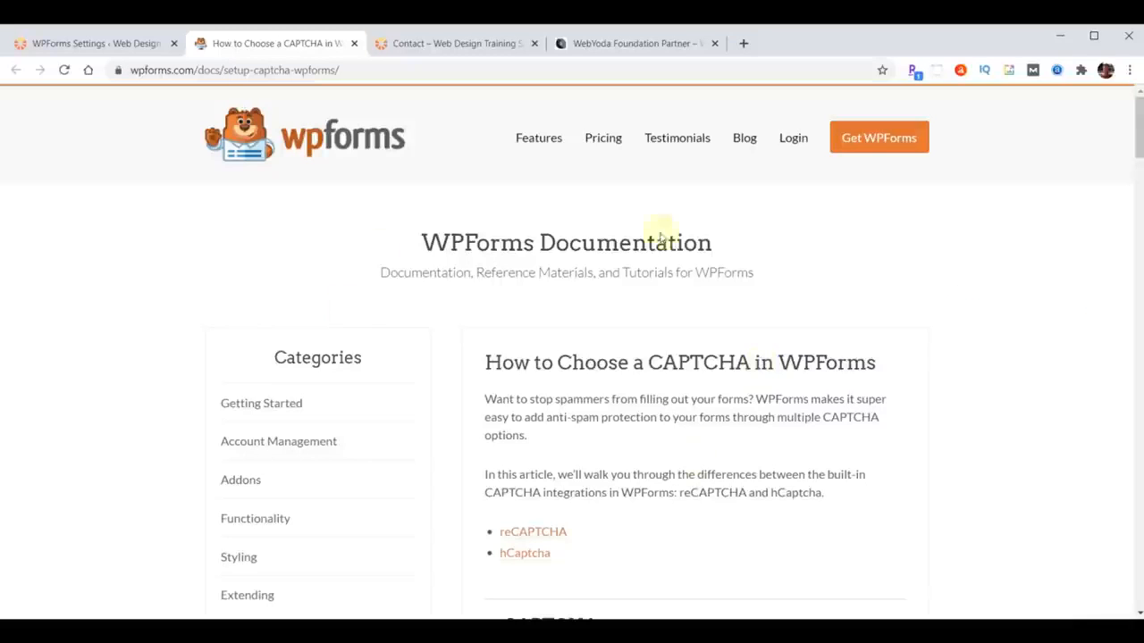
- Close the CAPTCHA documentation tab
{"action": "left_click", "coordinate": [355, 44]}
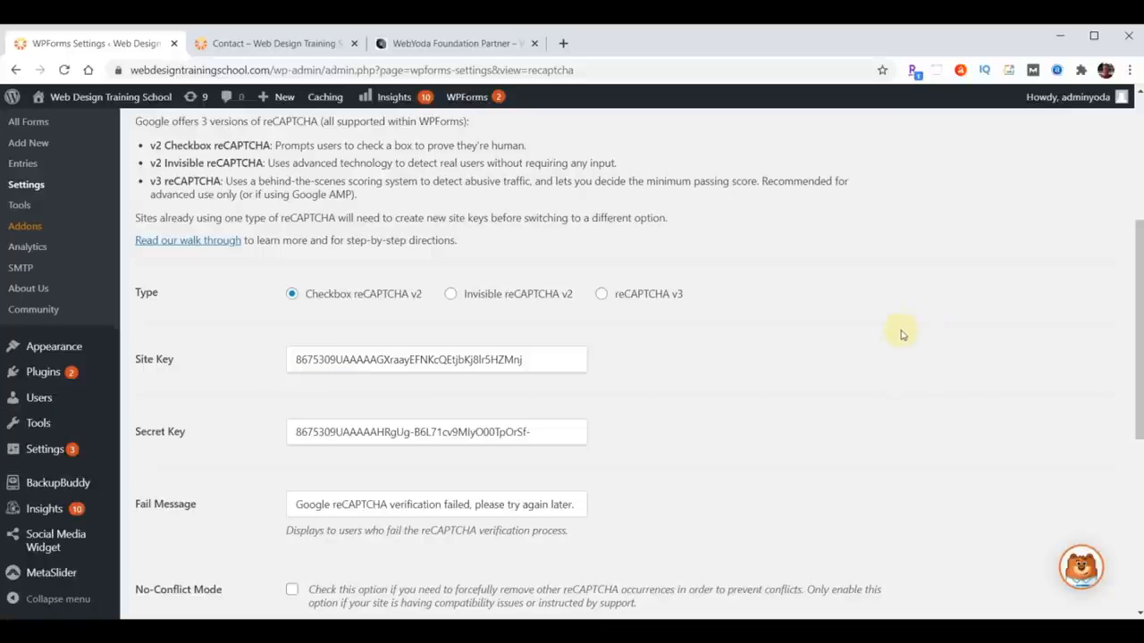
- Save the Checkbox reCAPTCHA v2 keys and go to the WPForms forms list
{"action": "scroll", "coordinate": [905, 334], "scroll_direction": "down", "scroll_amount": 5}
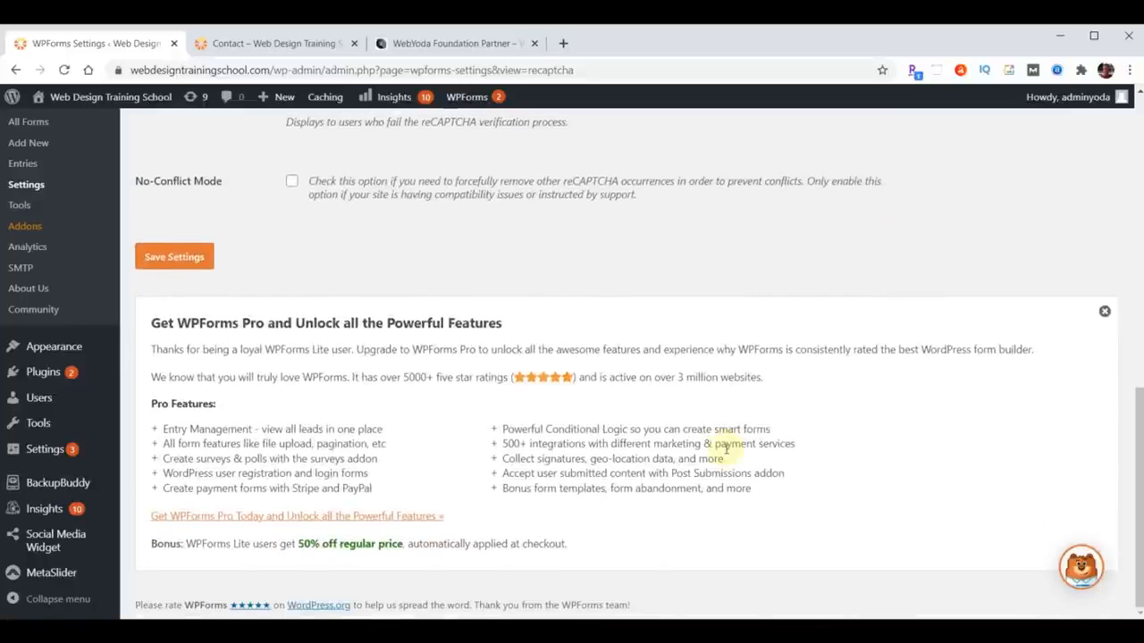
{"action": "left_click", "coordinate": [157, 258]}
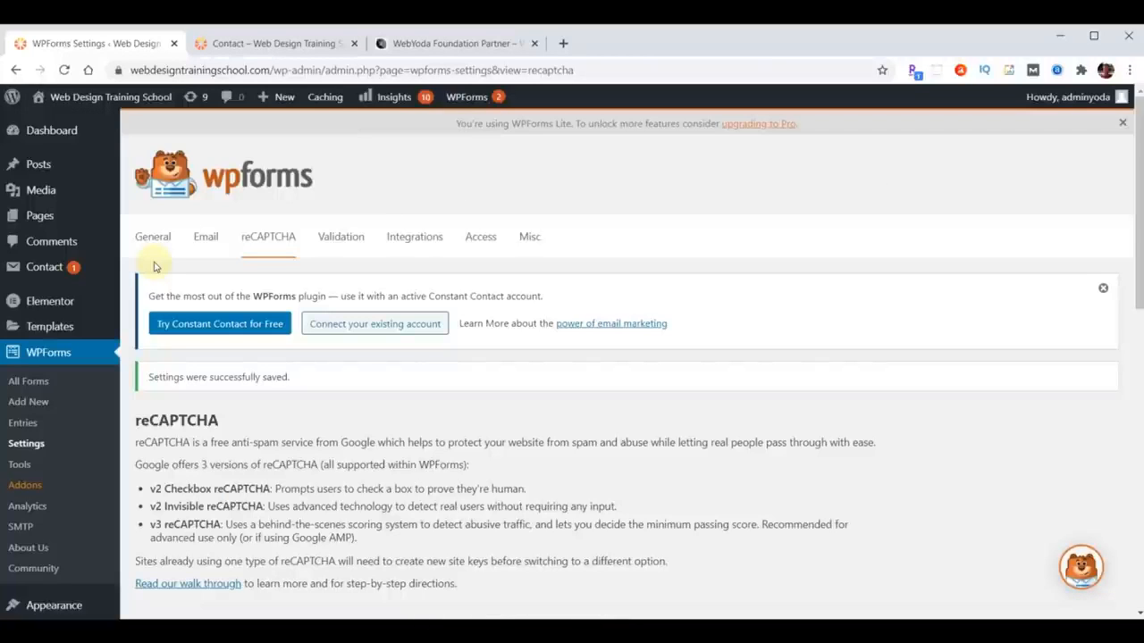
{"action": "left_click", "coordinate": [34, 359]}
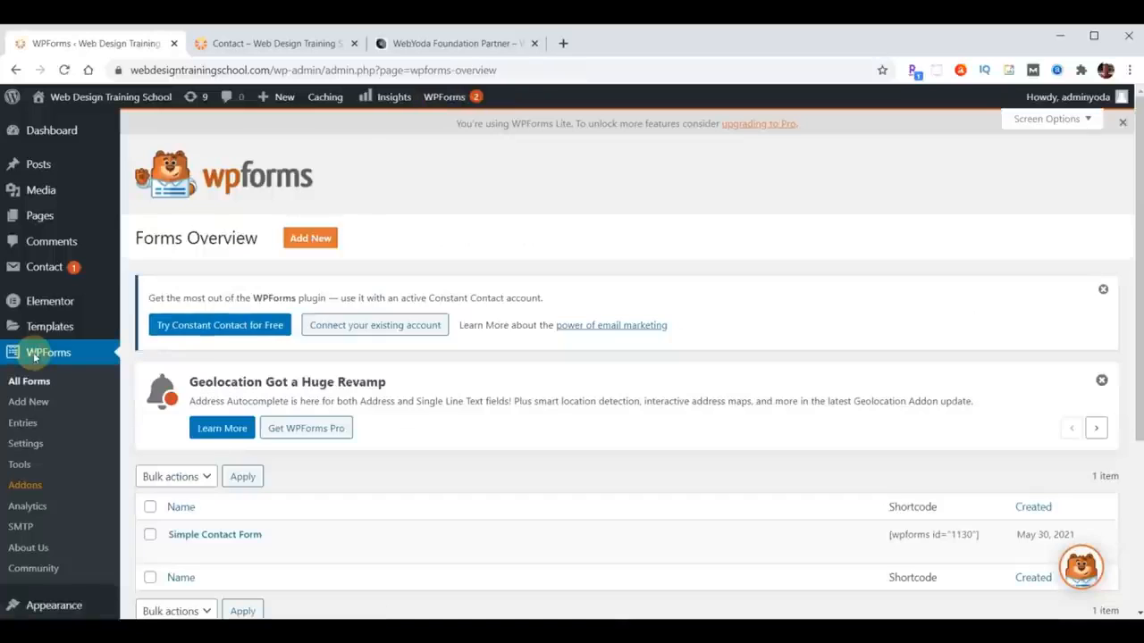
- Add the reCAPTCHA field to the Simple Contact Form and confirm the notice
{"action": "left_click", "coordinate": [185, 536]}
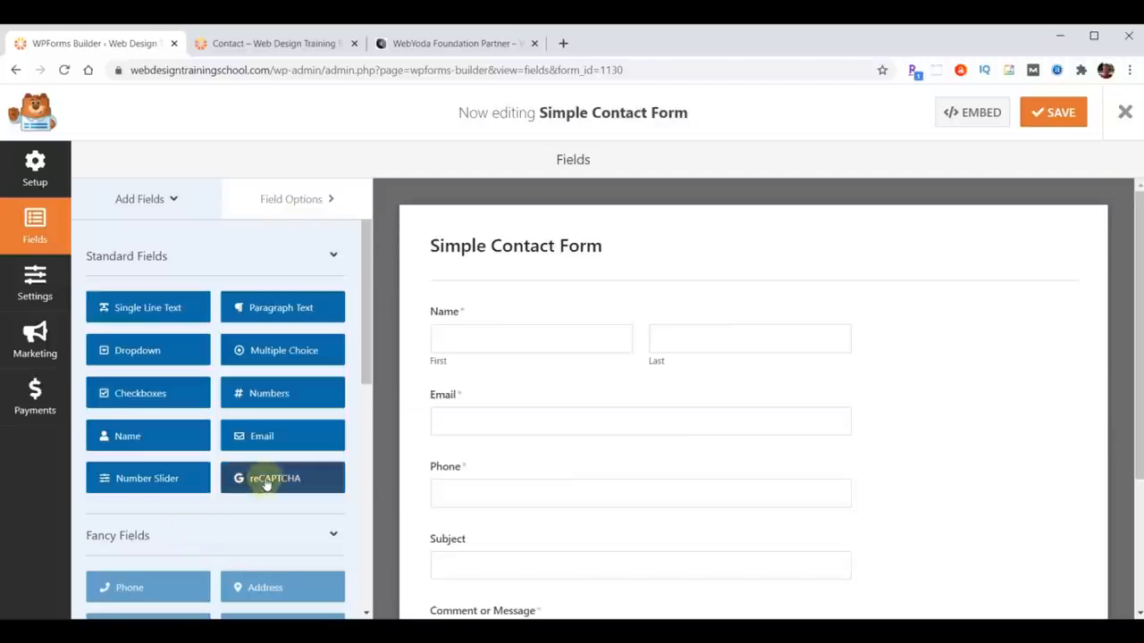
{"action": "left_click", "coordinate": [268, 481]}
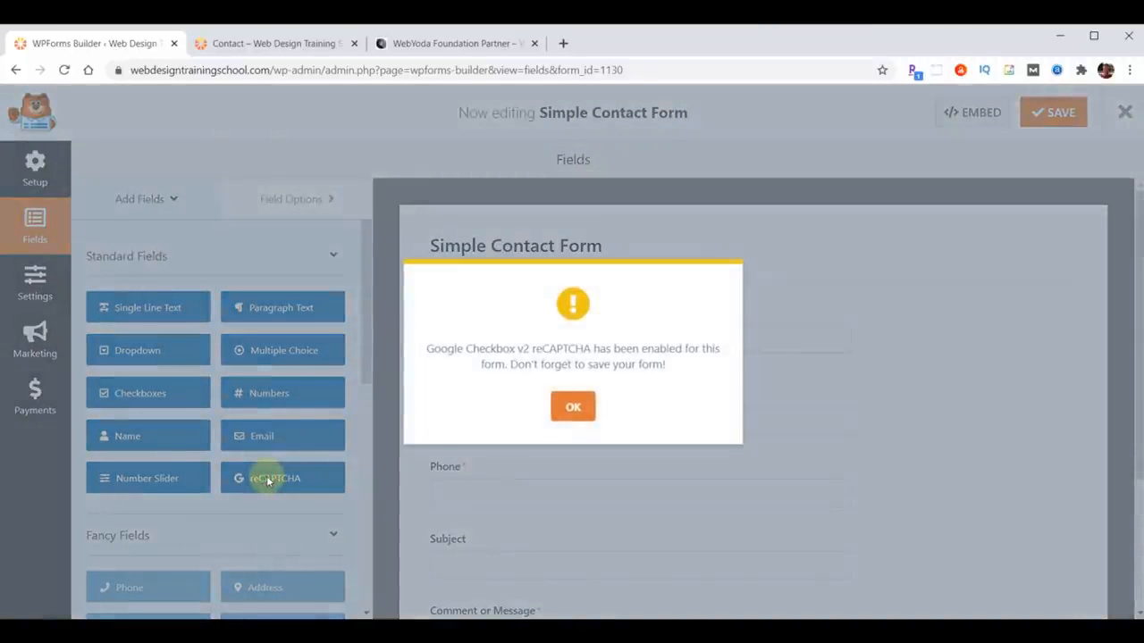
{"action": "left_click", "coordinate": [573, 408]}
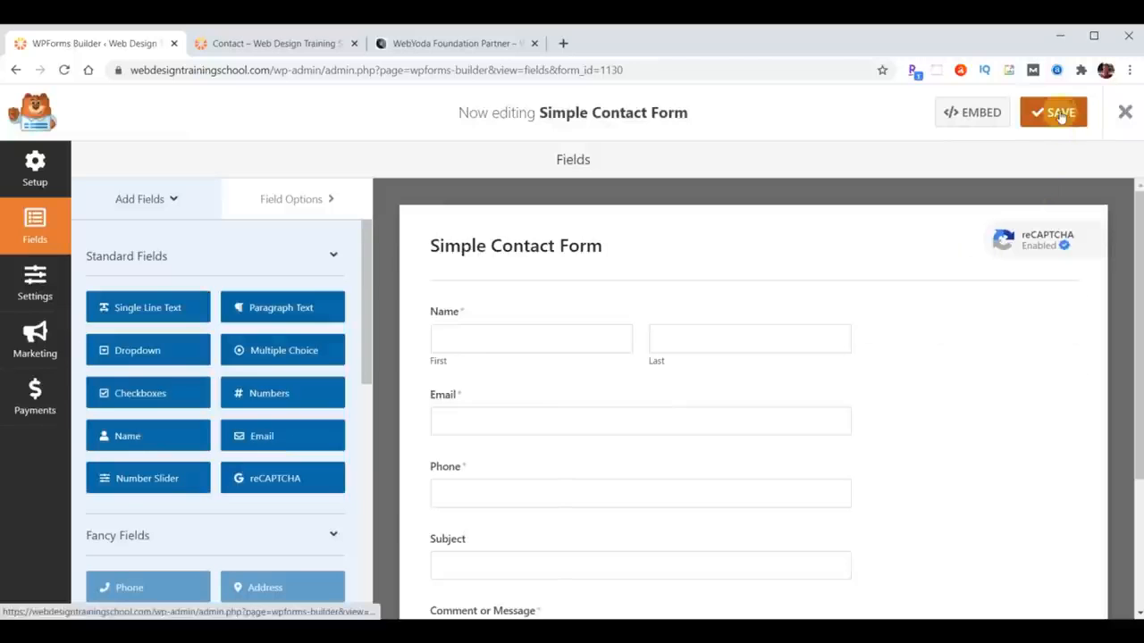
- Reload the live Contact page to verify the 'I'm not a robot' check, then return to the builder
{"action": "left_click", "coordinate": [288, 43]}
{"action": "left_click", "coordinate": [64, 70]}
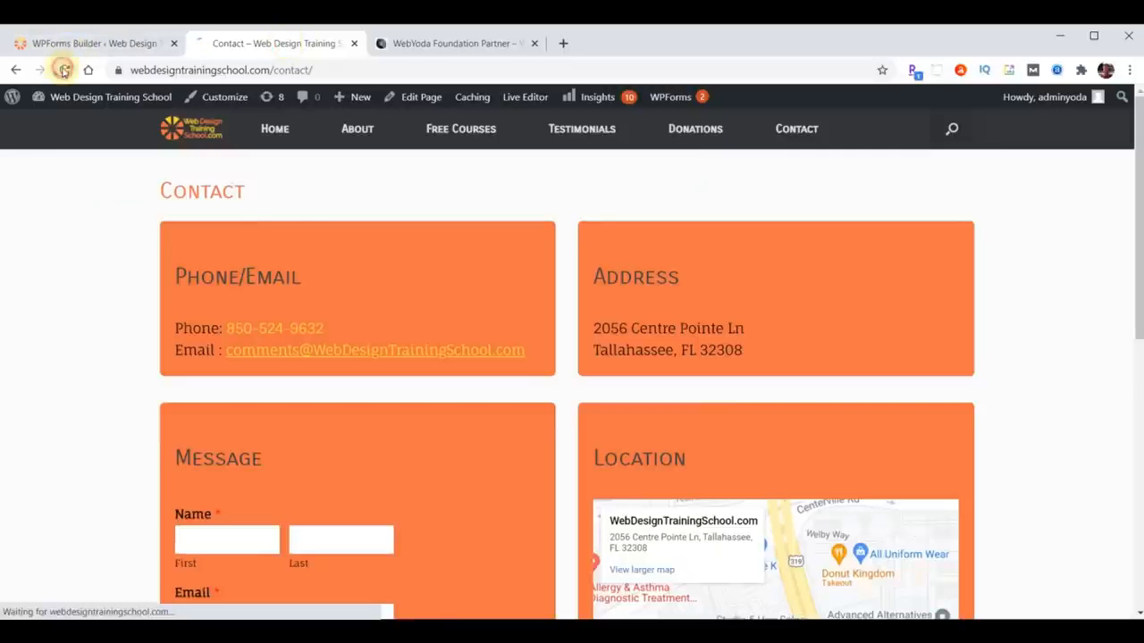
{"action": "scroll", "coordinate": [505, 377], "scroll_direction": "down", "scroll_amount": 6}
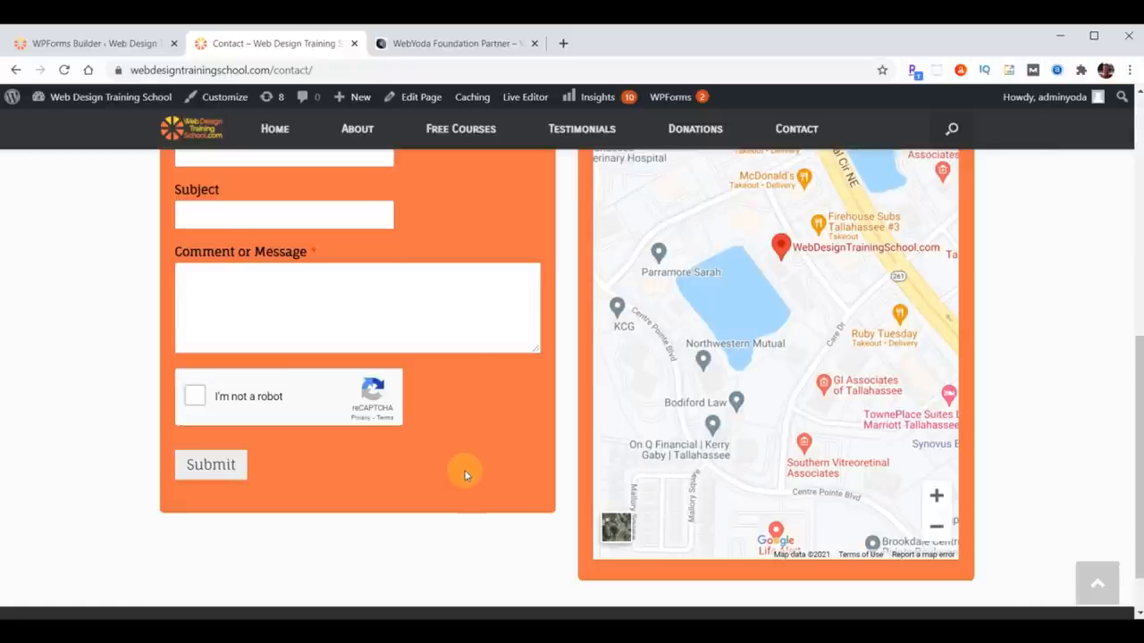
{"action": "scroll", "coordinate": [465, 475], "scroll_direction": "down", "scroll_amount": 1}
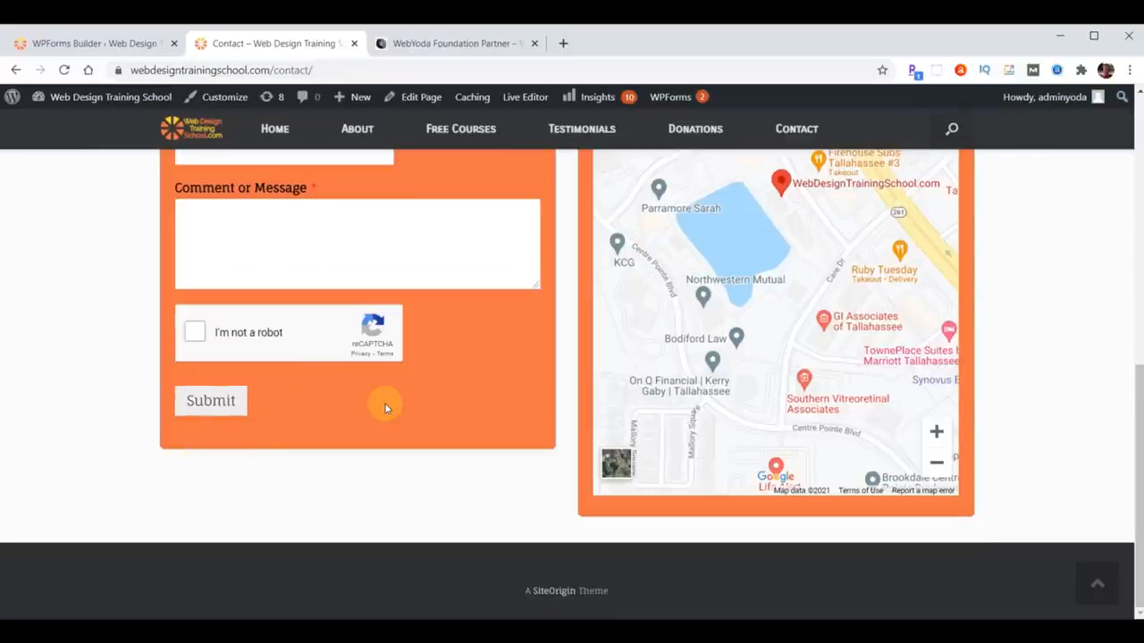
{"action": "left_click", "coordinate": [80, 44]}
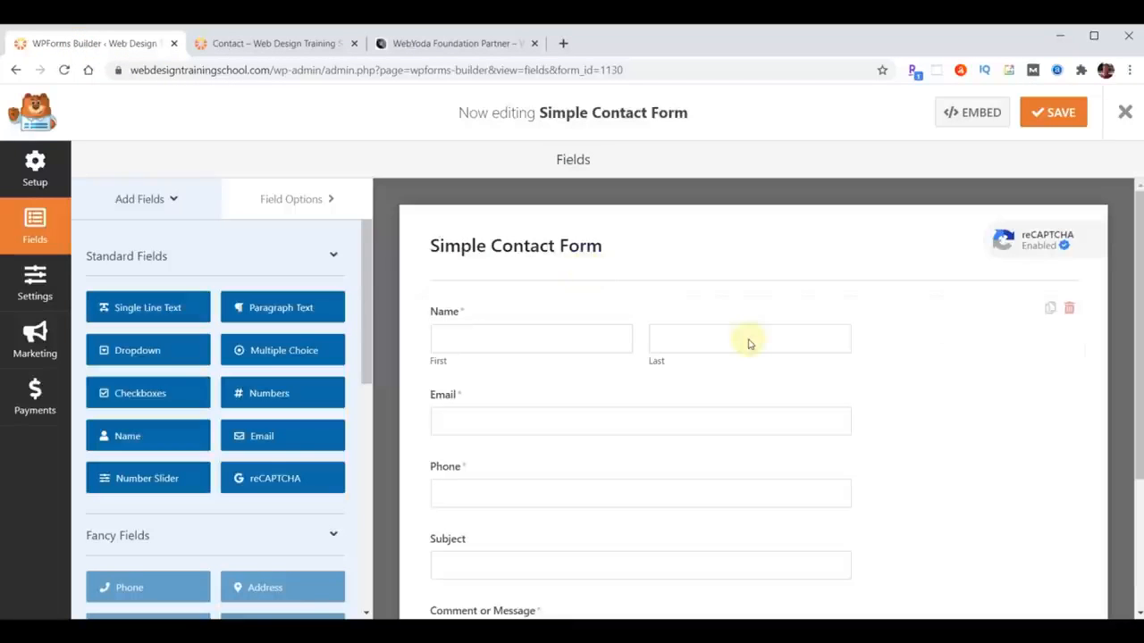
- Change the submit button text to 'Send Message', save the form, and reload the live Contact page
{"action": "left_click", "coordinate": [271, 200]}
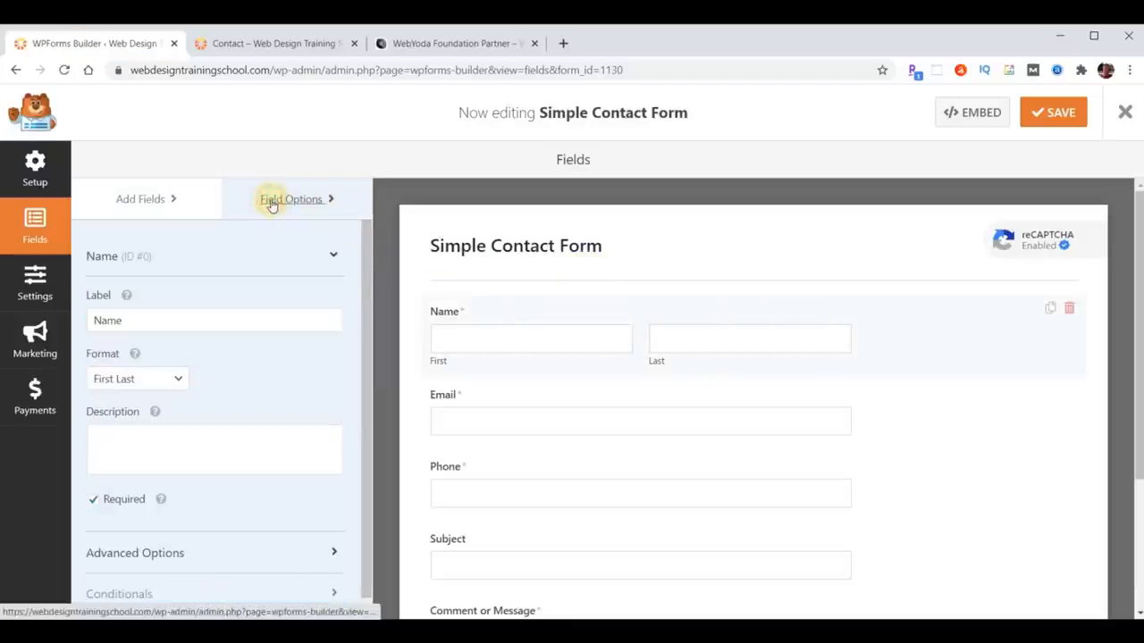
{"action": "scroll", "coordinate": [671, 384], "scroll_direction": "down", "scroll_amount": 3}
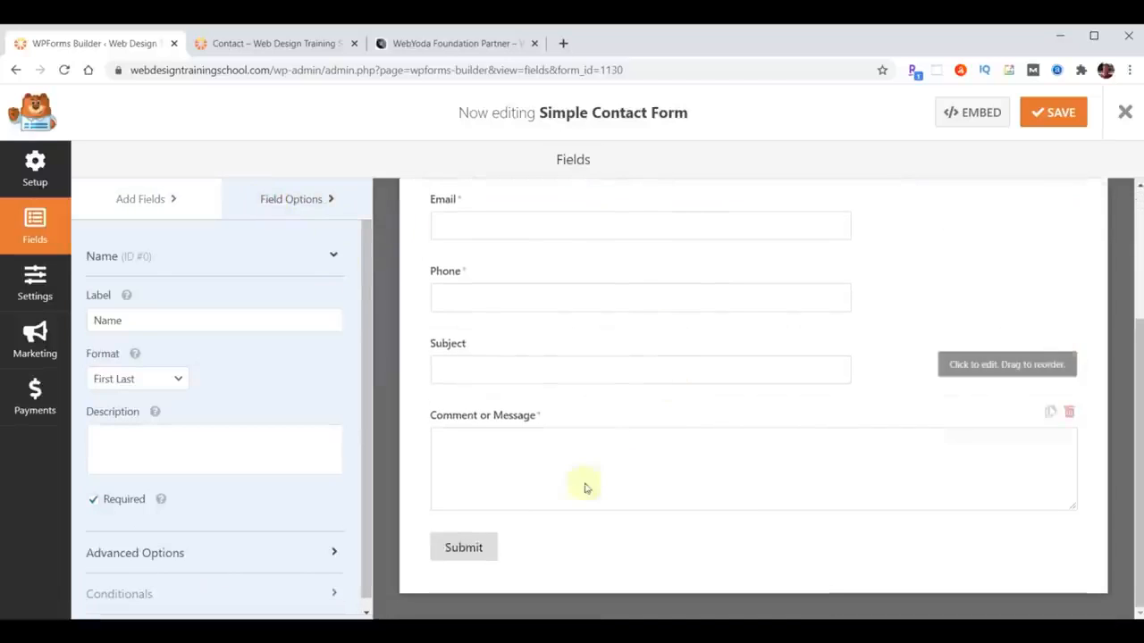
{"action": "left_click", "coordinate": [463, 547]}
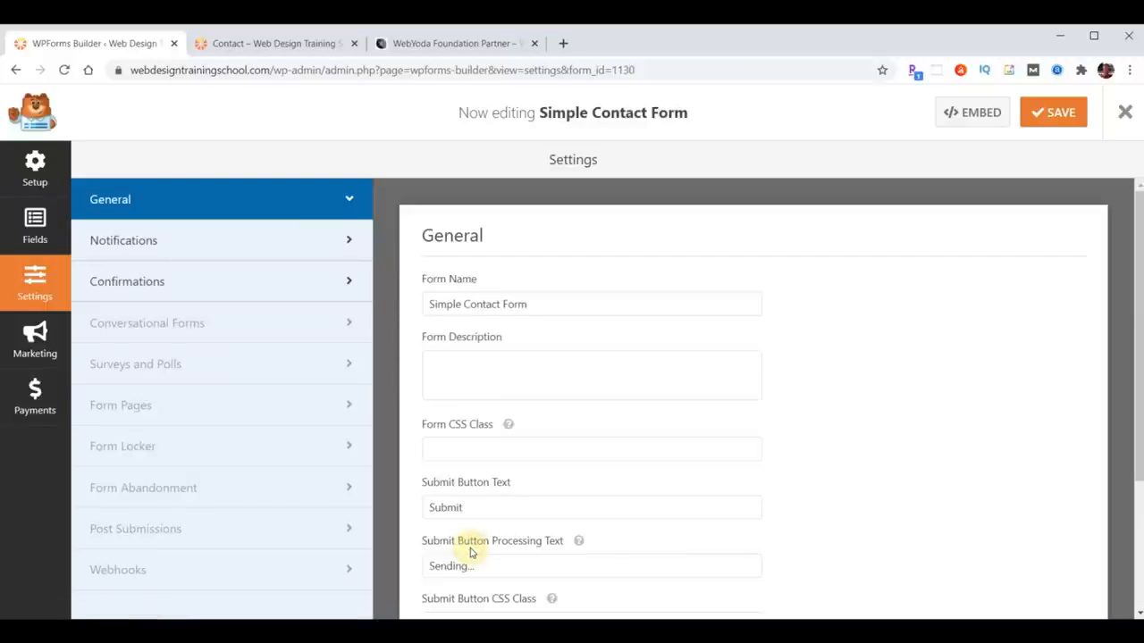
{"action": "left_click", "coordinate": [493, 507]}
{"action": "left_click_drag", "start_coordinate": [486, 508], "coordinate": [375, 517]}
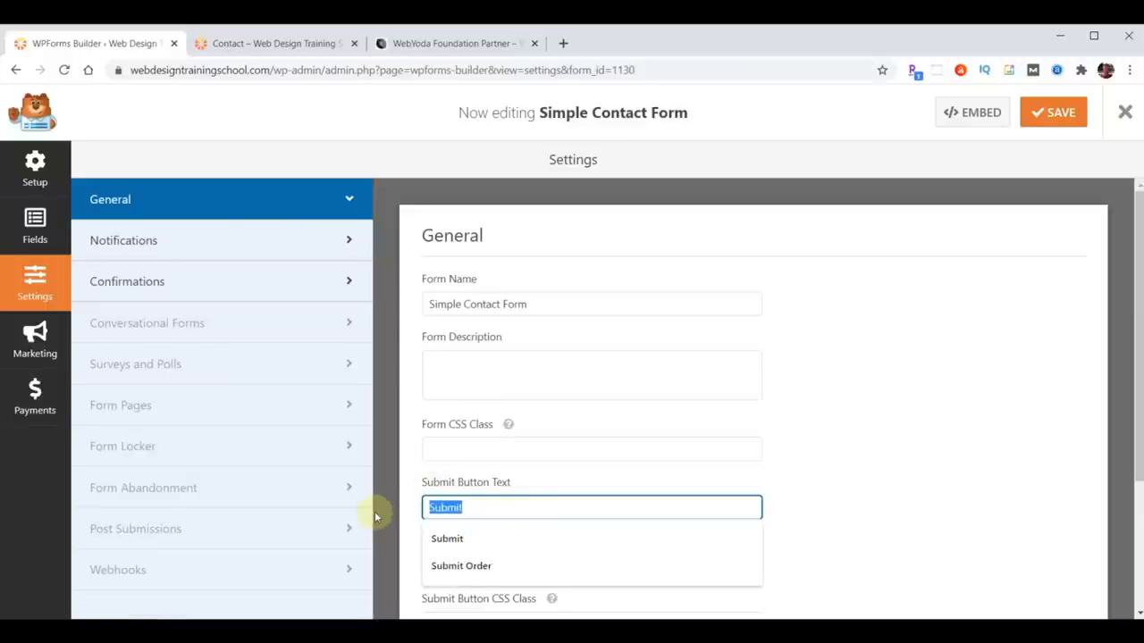
{"action": "type", "text": "Send Message"}
{"action": "left_click", "coordinate": [1052, 122]}
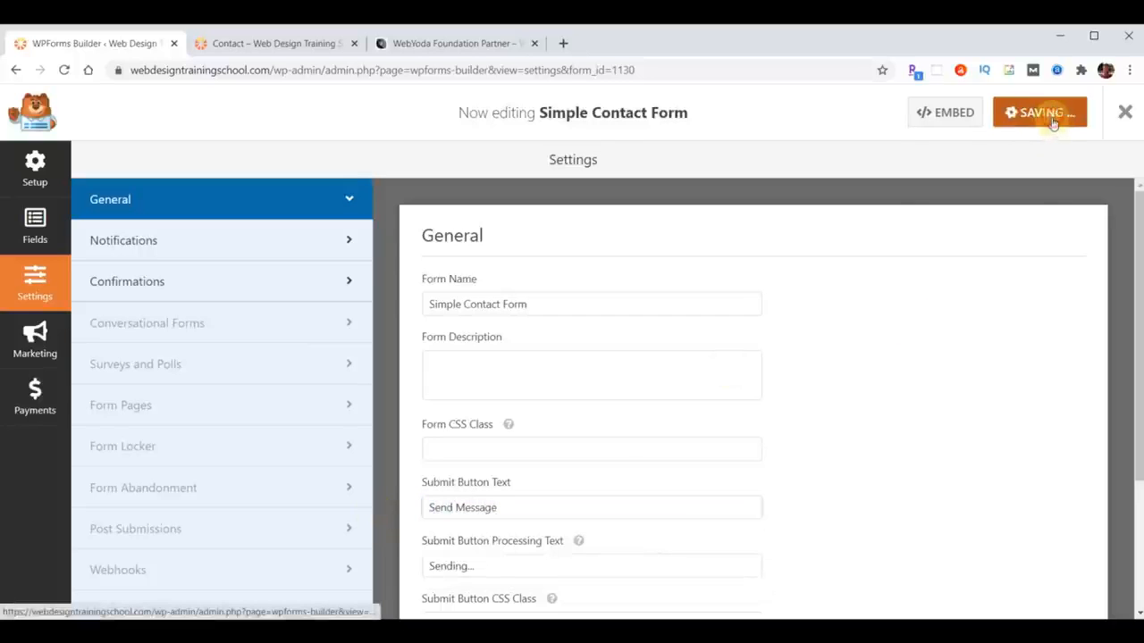
{"action": "left_click", "coordinate": [269, 43]}
{"action": "left_click", "coordinate": [63, 69]}
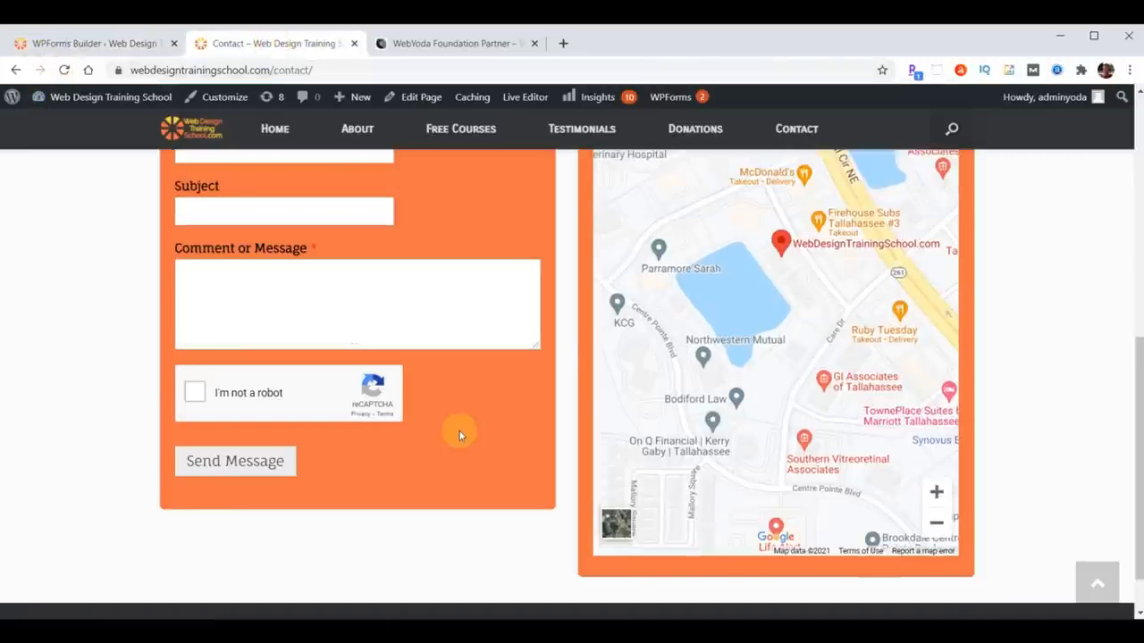
- Fill in autofilled name, email and phone, subject 'Testing Web Design Training School Email', and a message
{"action": "scroll", "coordinate": [536, 530], "scroll_direction": "up", "scroll_amount": 4}
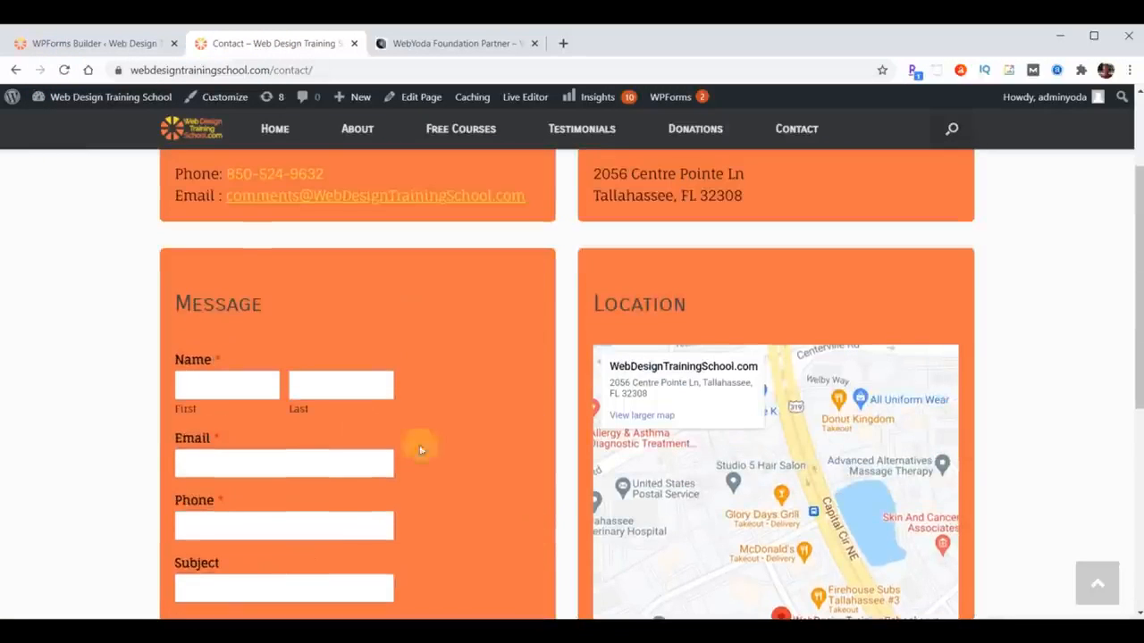
{"action": "left_click", "coordinate": [208, 382]}
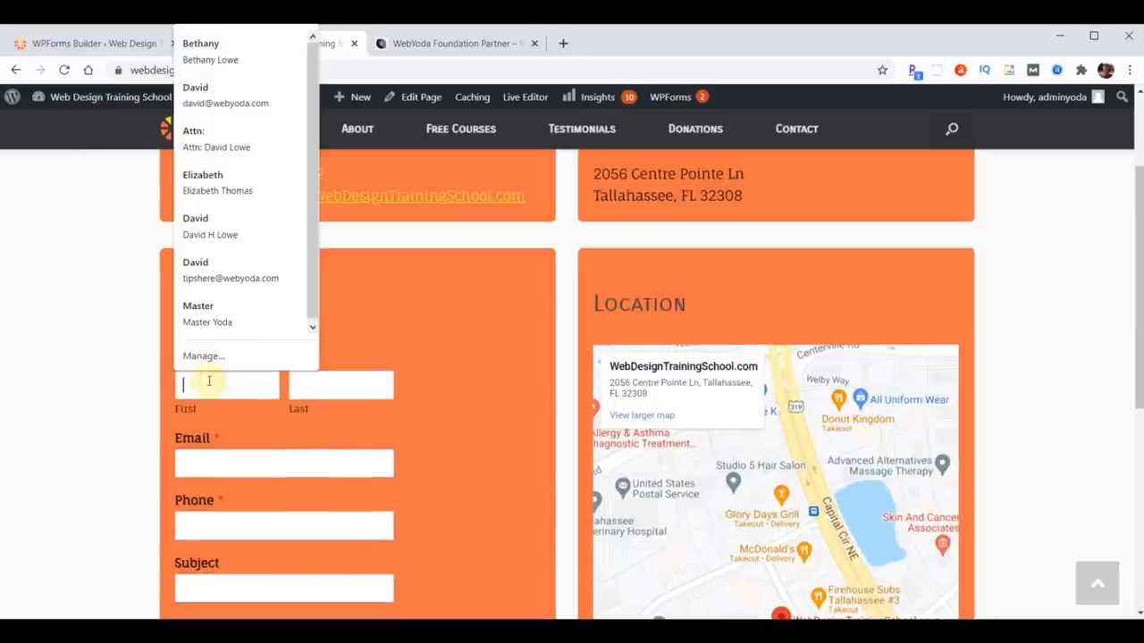
{"action": "left_click", "coordinate": [214, 46]}
{"action": "scroll", "coordinate": [438, 367], "scroll_direction": "down", "scroll_amount": 2}
{"action": "left_click", "coordinate": [313, 437]}
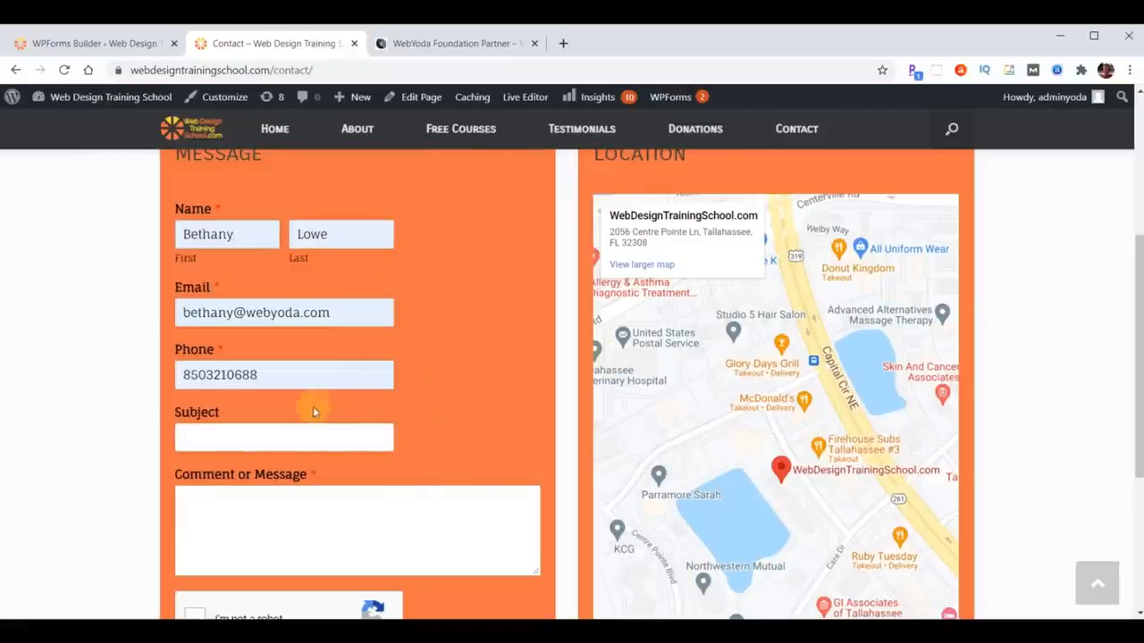
{"action": "type", "text": "Testing Web Design Training Sc"}
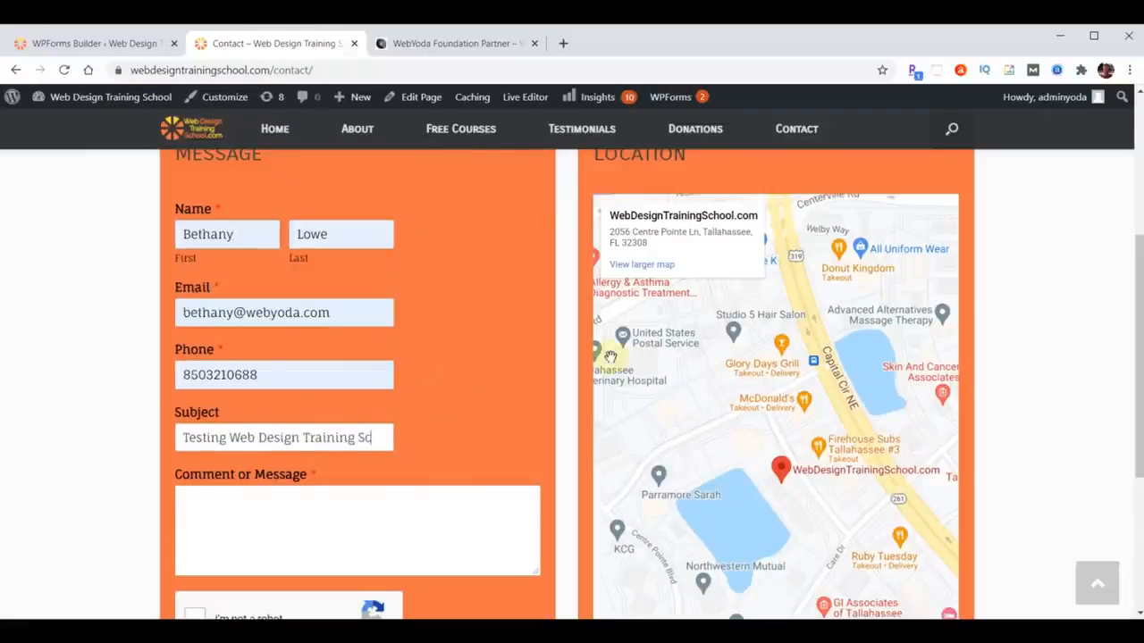
{"action": "type", "text": "hool Email"}
{"action": "left_click", "coordinate": [336, 537]}
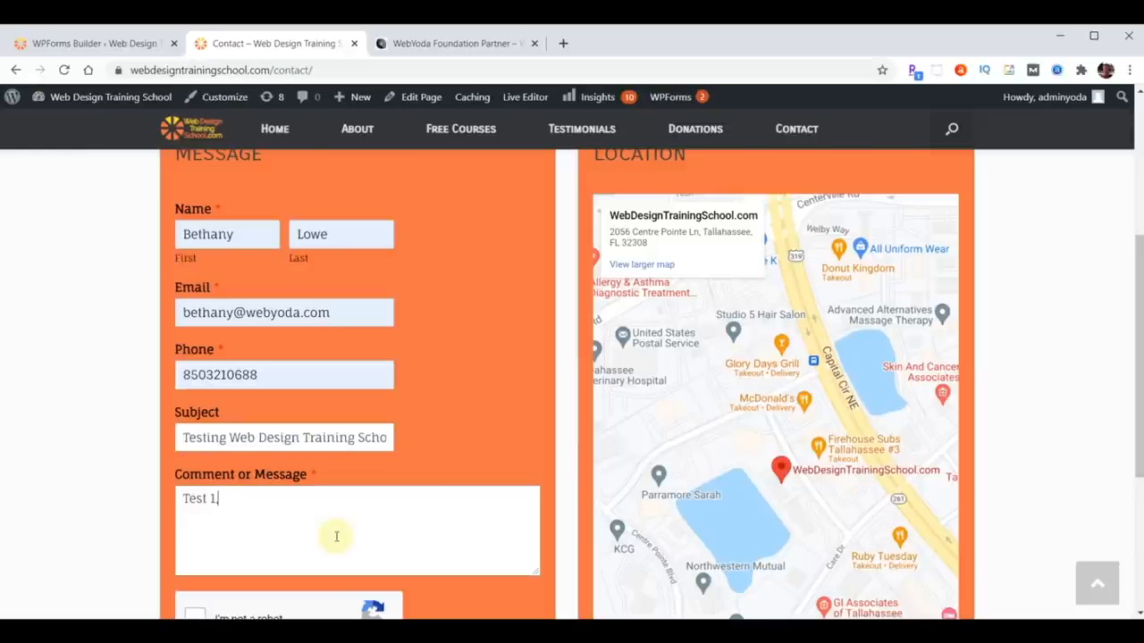
- Tick the reCAPTCHA box, send the test message, and return to the form builder
{"action": "scroll", "coordinate": [337, 536], "scroll_direction": "down", "scroll_amount": 3}
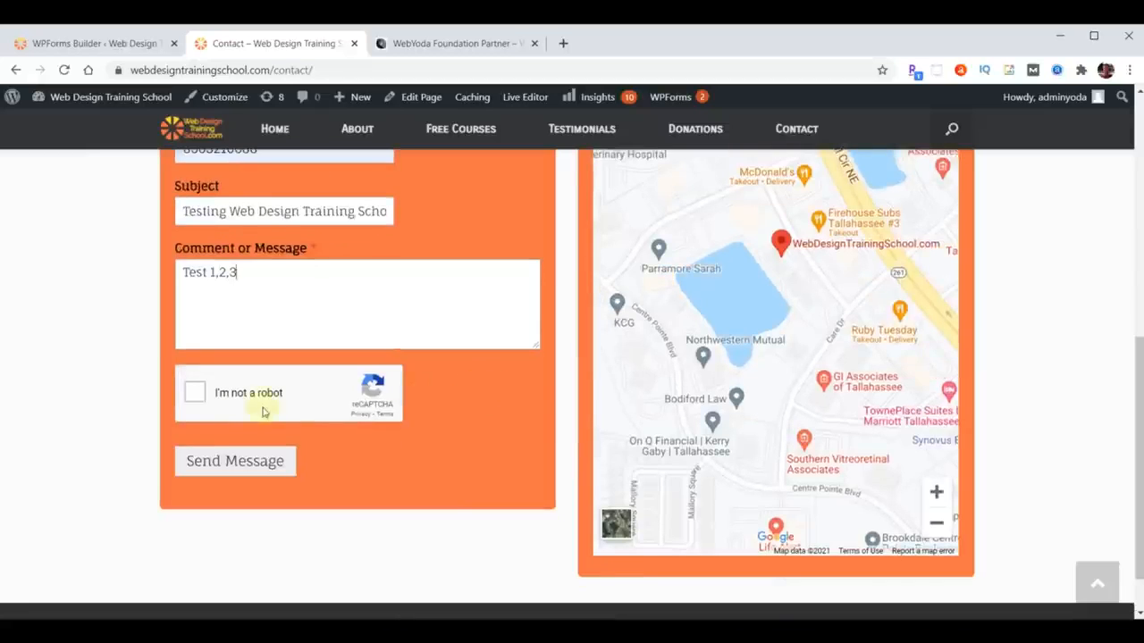
{"action": "left_click", "coordinate": [197, 396]}
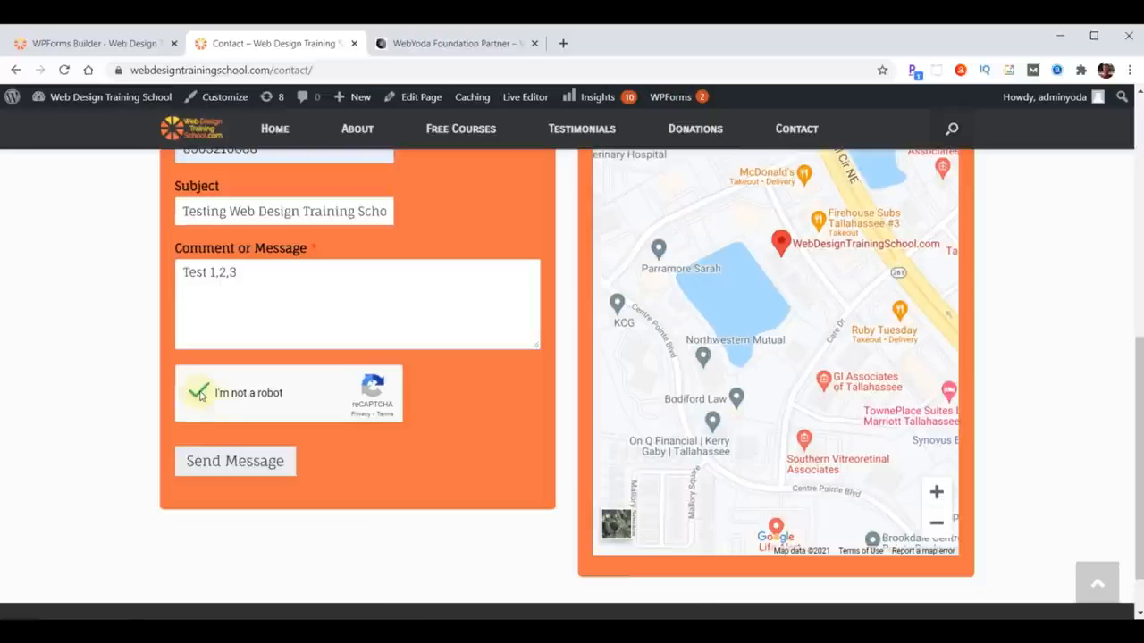
{"action": "left_click", "coordinate": [235, 461]}
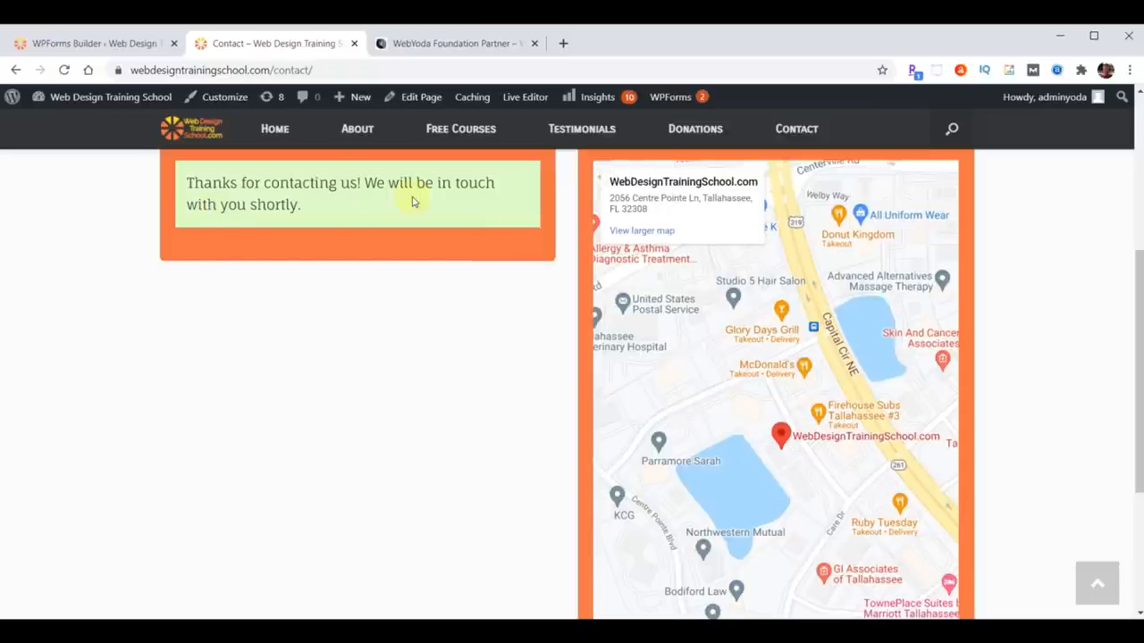
{"action": "left_click", "coordinate": [84, 43]}
{"action": "scroll", "coordinate": [891, 319], "scroll_direction": "down", "scroll_amount": 1}
- Review the form's Confirmations settings, then open Gmail in a new tab
{"action": "scroll", "coordinate": [891, 319], "scroll_direction": "down", "scroll_amount": 1}
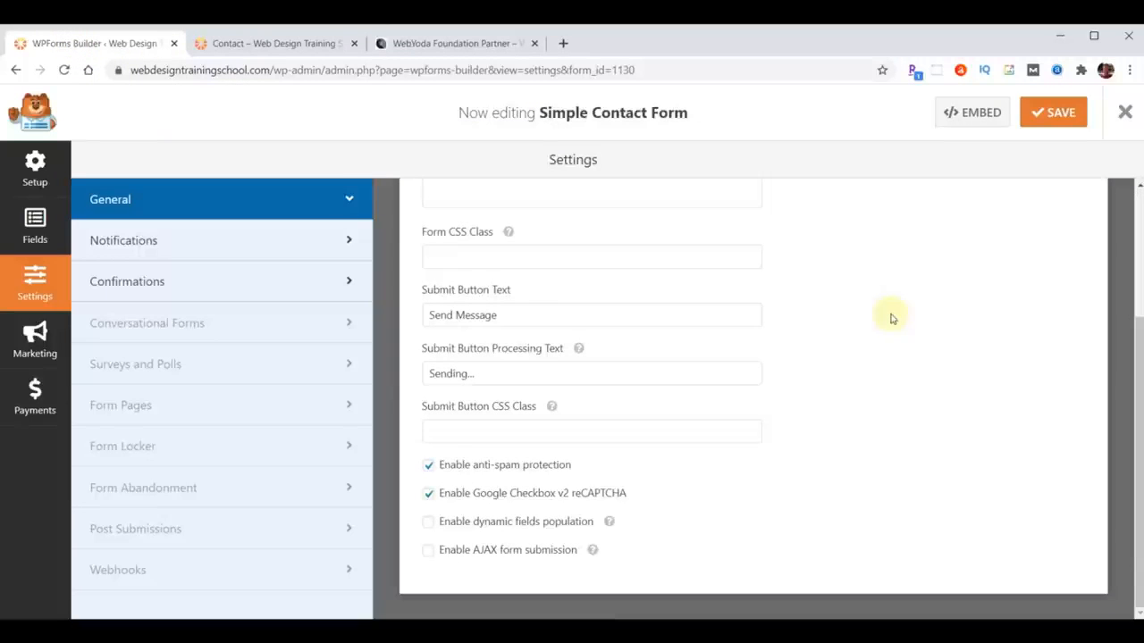
{"action": "left_click", "coordinate": [145, 280]}
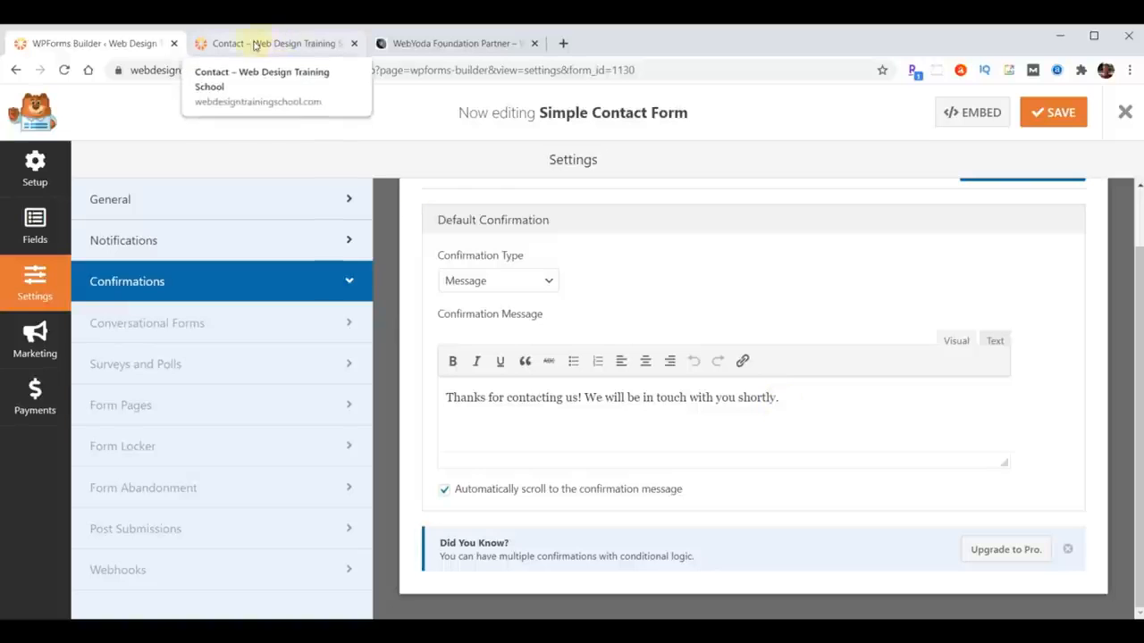
{"action": "left_click", "coordinate": [562, 47]}
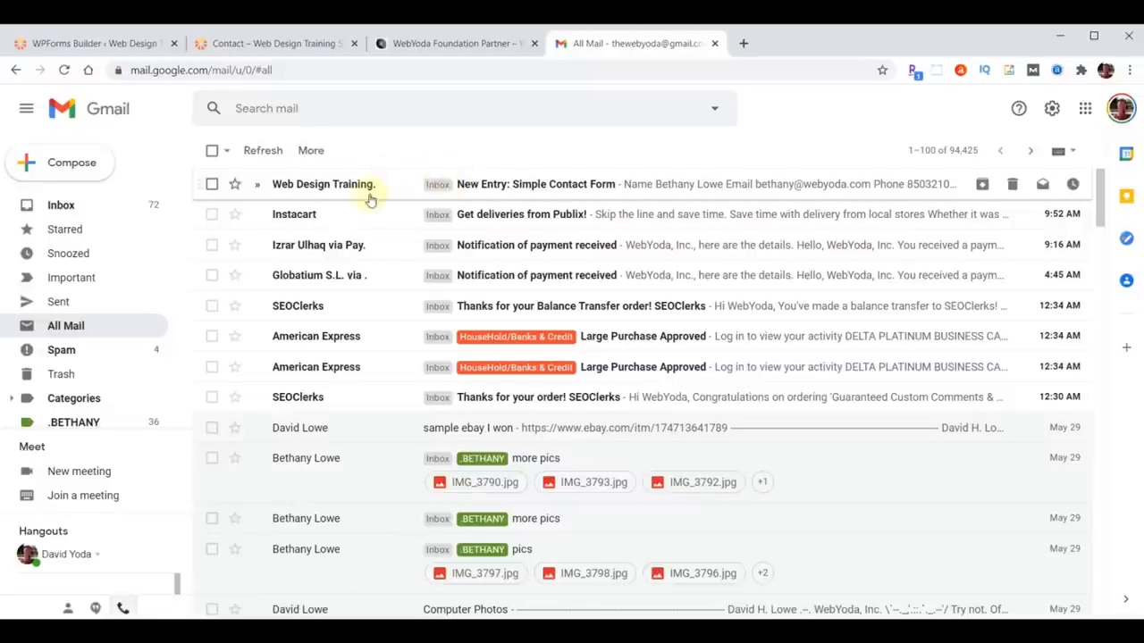
- Read the 'New Entry: Simple Contact Form' email, then return to the WPForms builder
{"action": "left_click", "coordinate": [527, 190]}
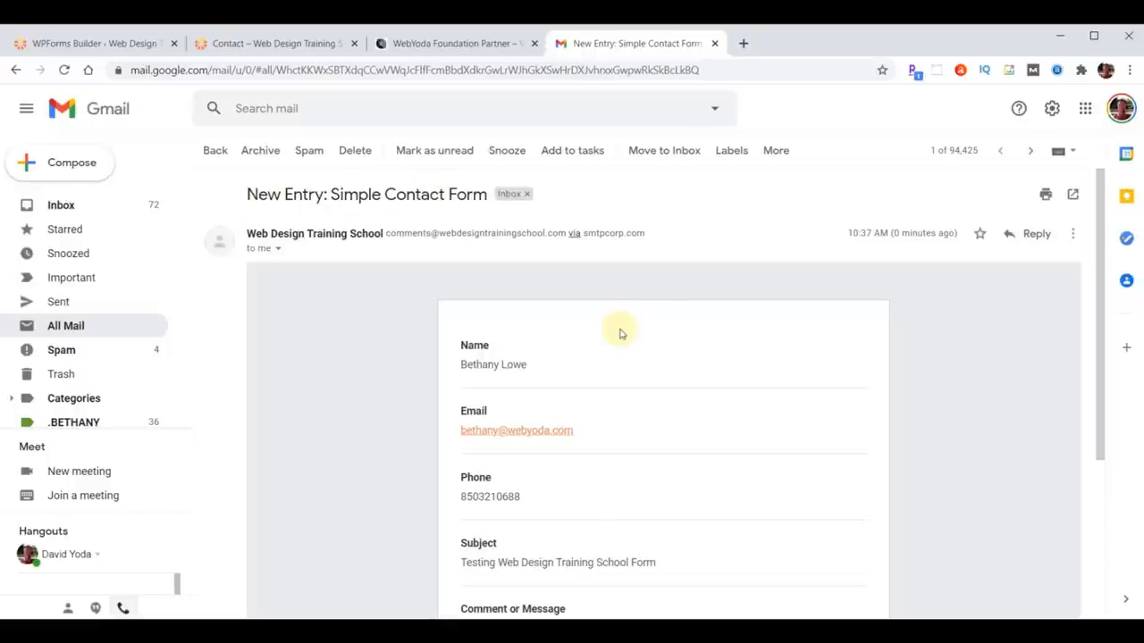
{"action": "left_click", "coordinate": [79, 44]}
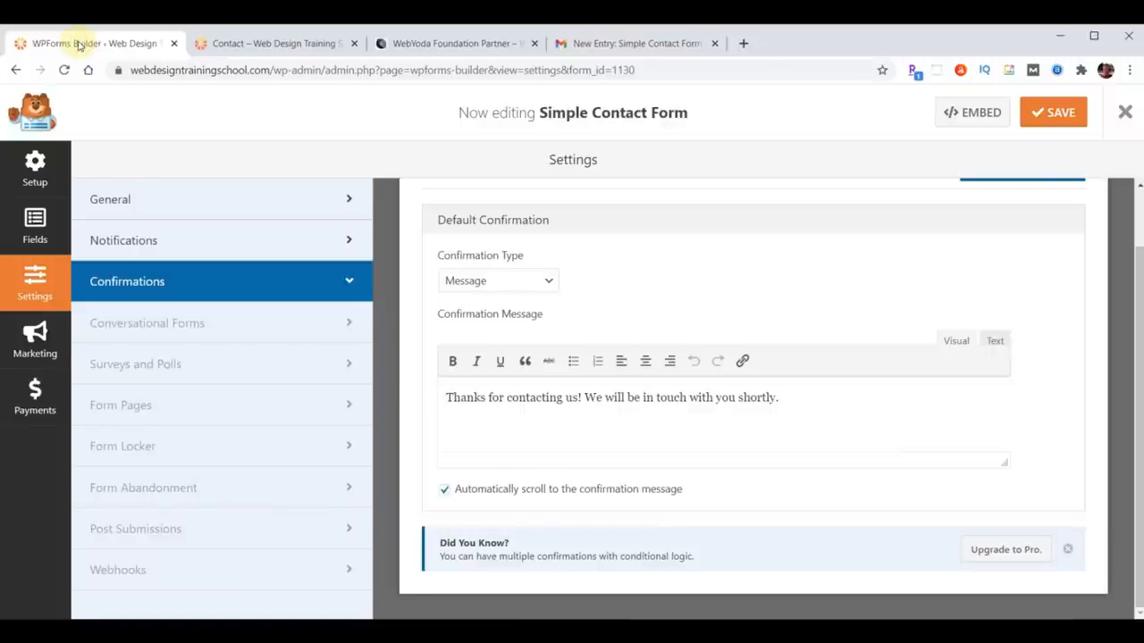
{"action": "scroll", "coordinate": [465, 357], "scroll_direction": "up", "scroll_amount": 2}
- Set the notification email subject to 'Web Design Training School - Comments', save, and return to the Contact page
{"action": "left_click", "coordinate": [119, 243]}
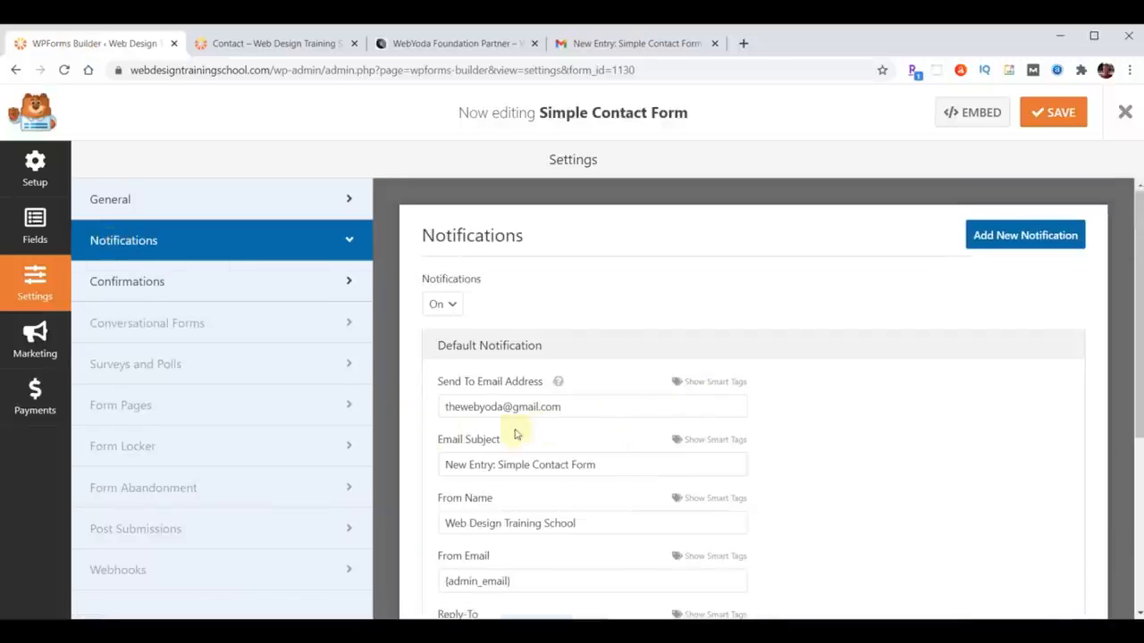
{"action": "left_click_drag", "start_coordinate": [643, 468], "coordinate": [366, 473]}
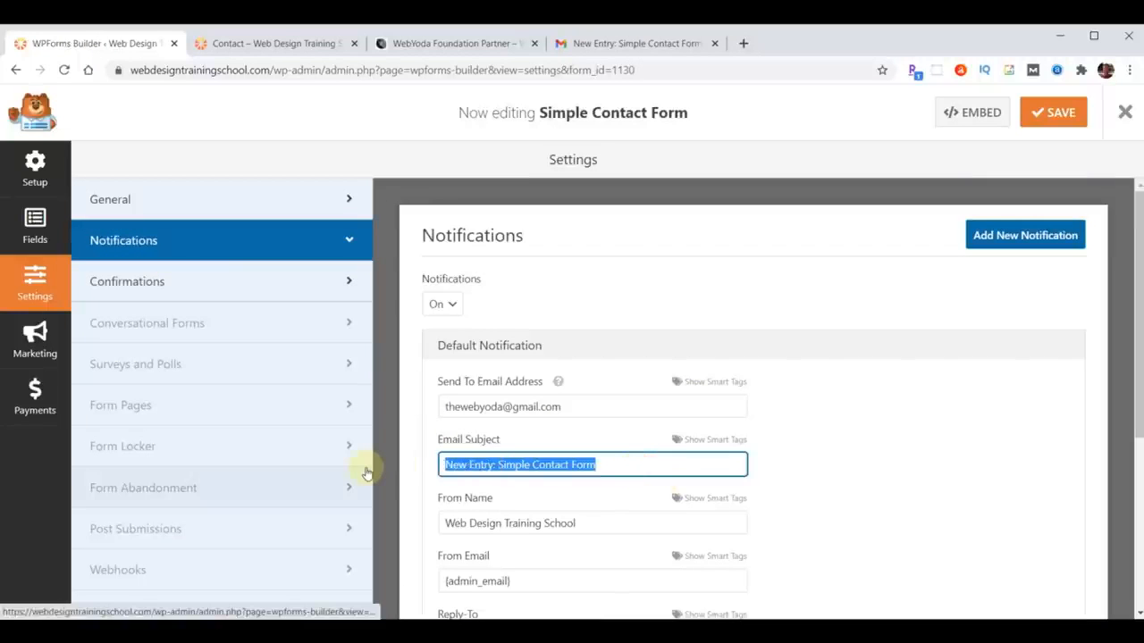
{"action": "type", "text": "Web Design Train"}
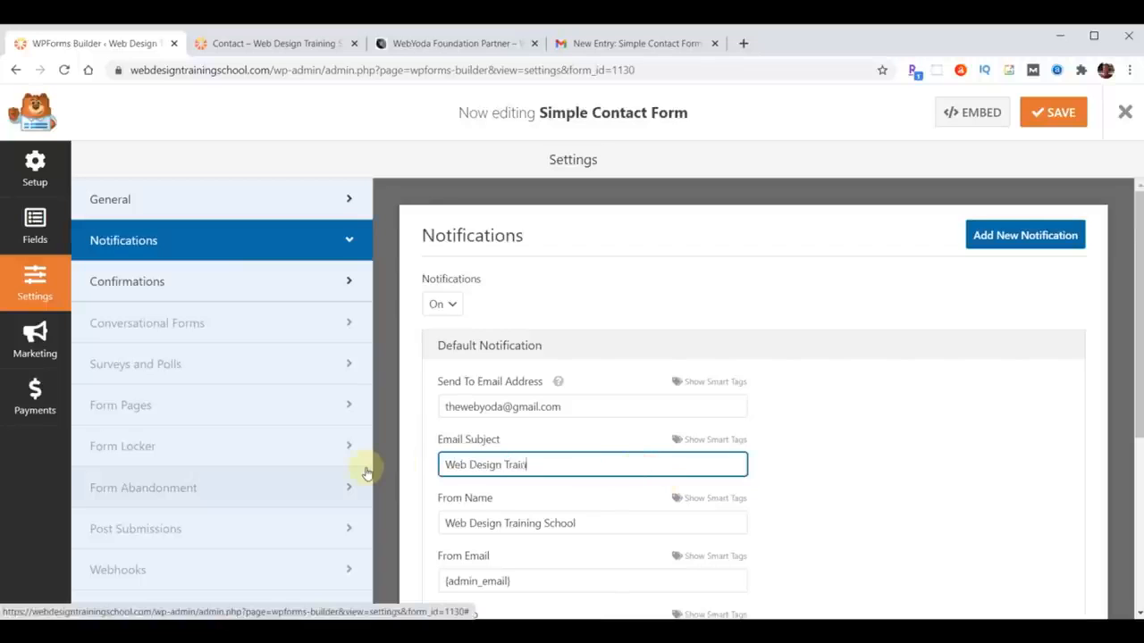
{"action": "type", "text": "ing School - Comments"}
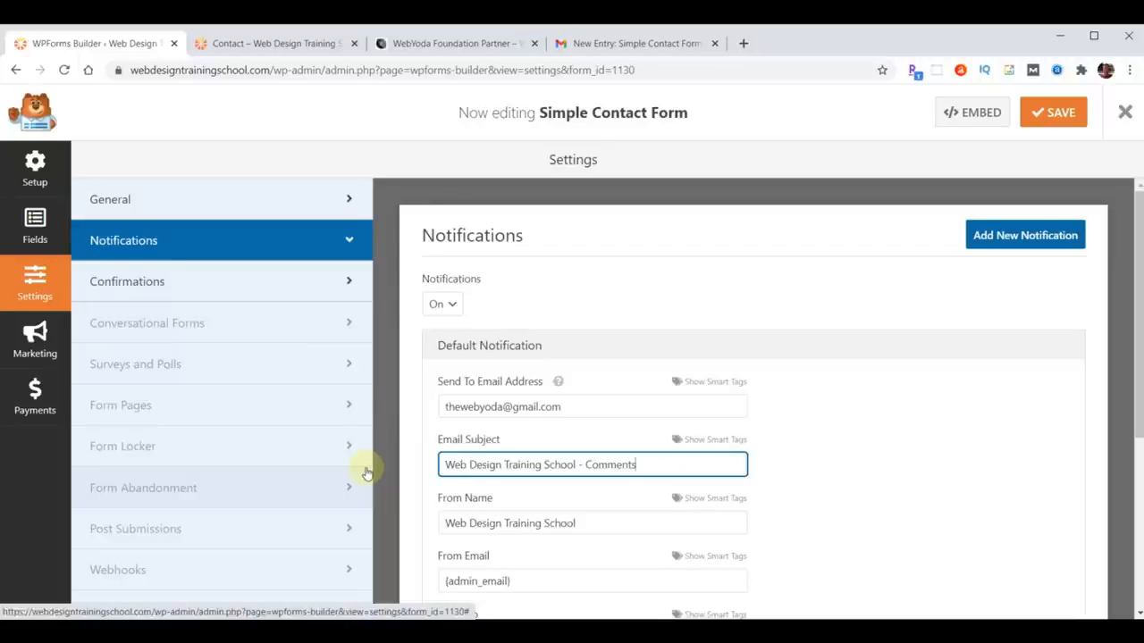
{"action": "left_click", "coordinate": [1047, 112]}
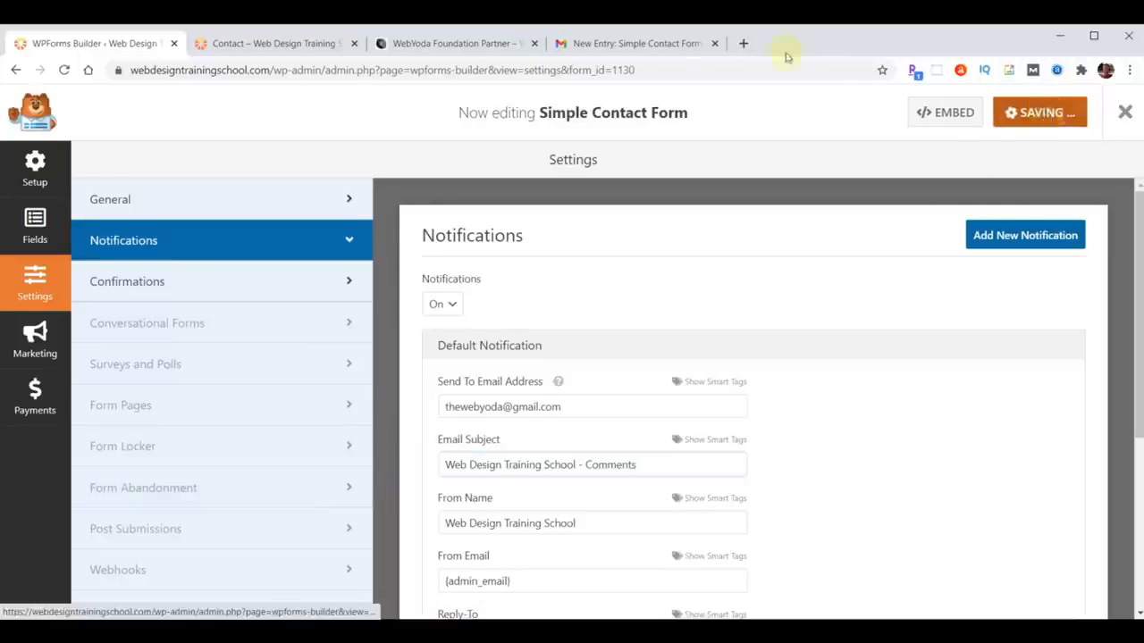
{"action": "left_click", "coordinate": [273, 45]}
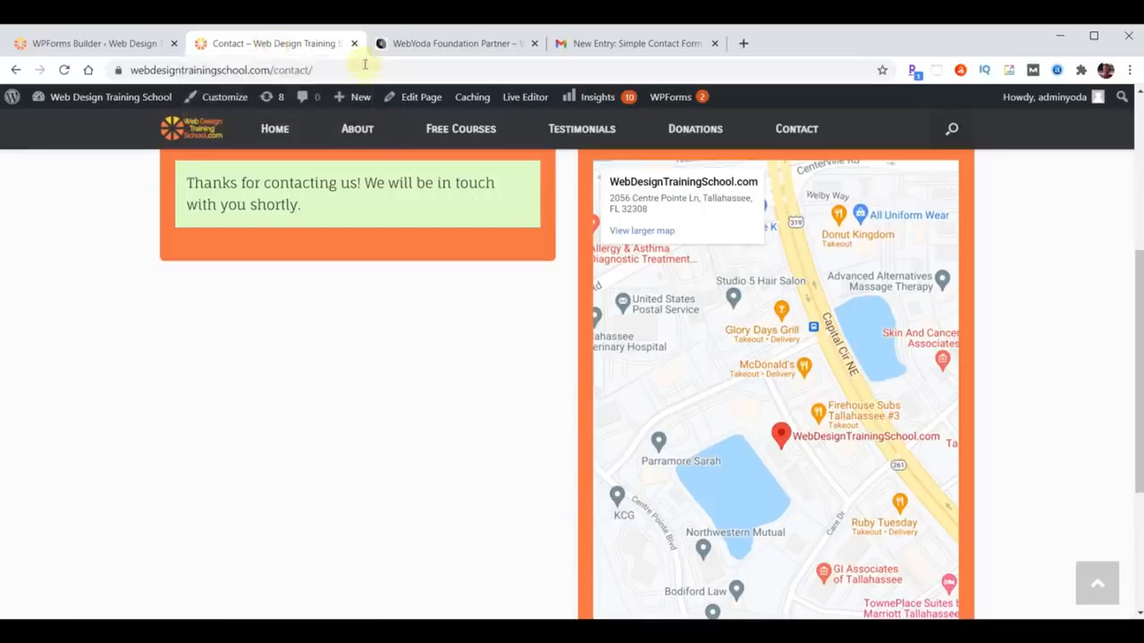
- Reload the Contact page, confirming past the form resubmission warning
{"action": "scroll", "coordinate": [185, 335], "scroll_direction": "up", "scroll_amount": 4}
{"action": "left_click", "coordinate": [64, 71]}
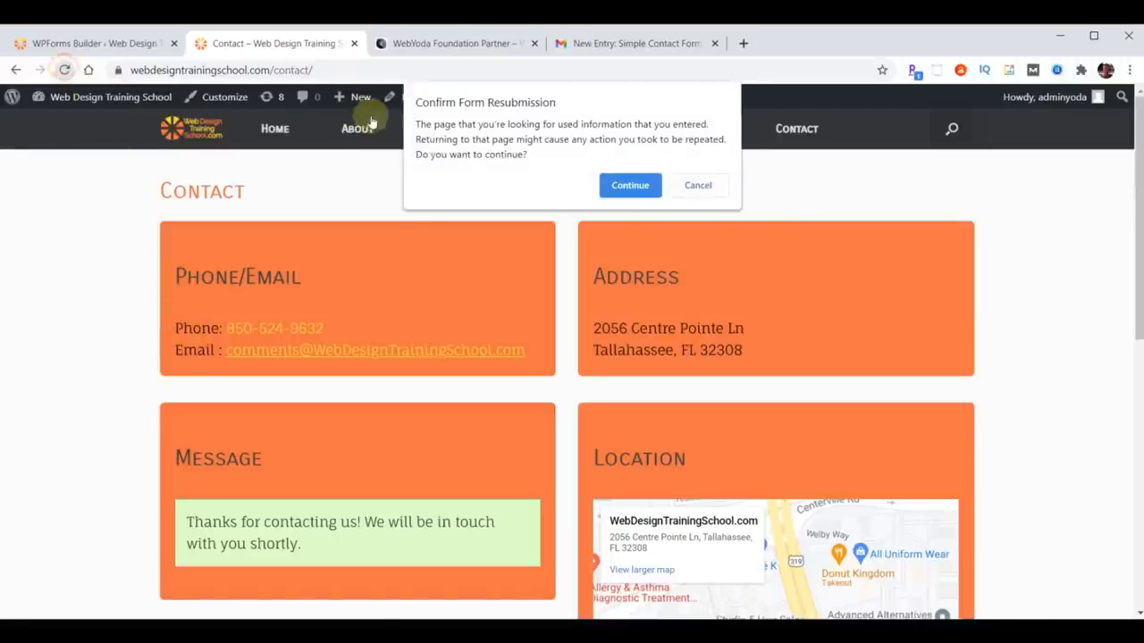
{"action": "left_click", "coordinate": [630, 184]}
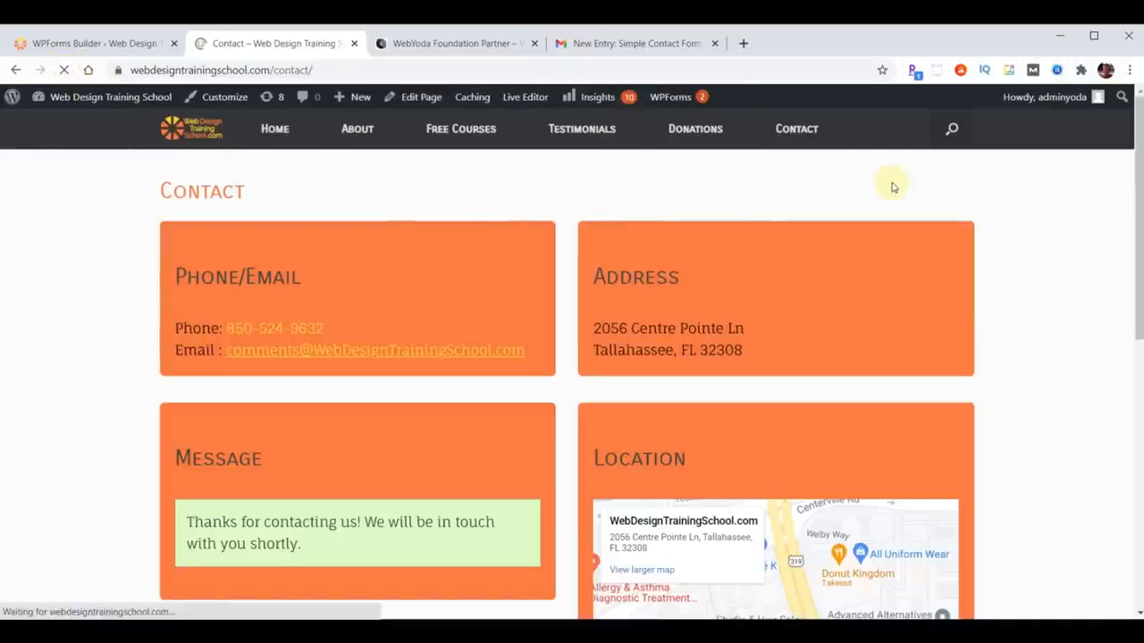
- Complete the test message, pass the reCAPTCHA check and send it
{"action": "scroll", "coordinate": [519, 322], "scroll_direction": "down", "scroll_amount": 3}
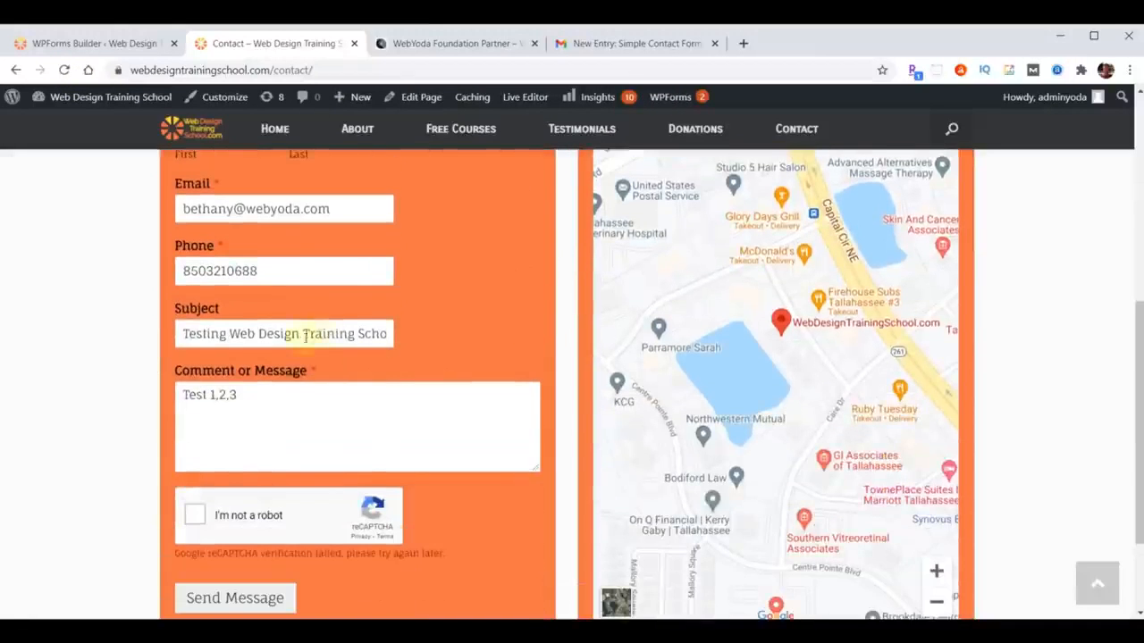
{"action": "left_click", "coordinate": [249, 394]}
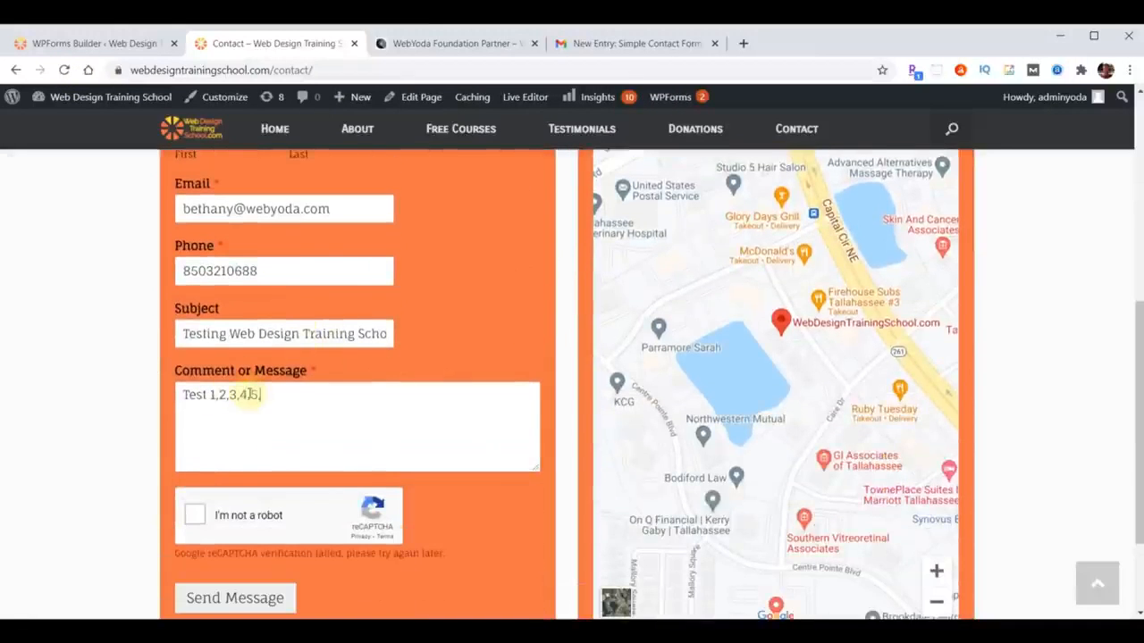
{"action": "left_click", "coordinate": [197, 512]}
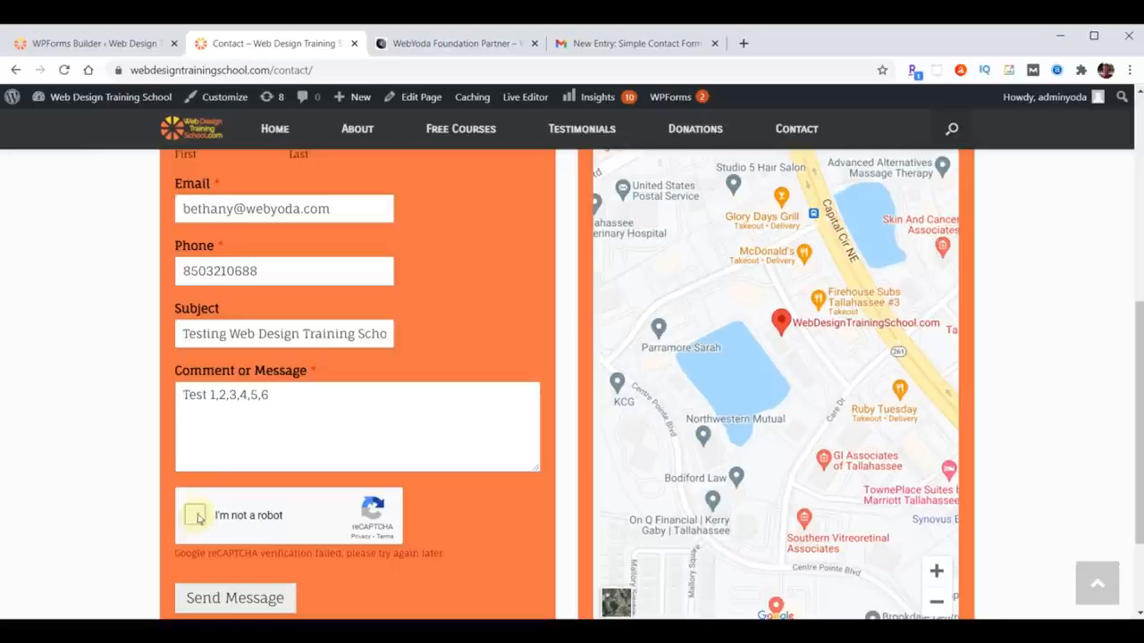
{"action": "scroll", "coordinate": [435, 439], "scroll_direction": "down", "scroll_amount": 2}
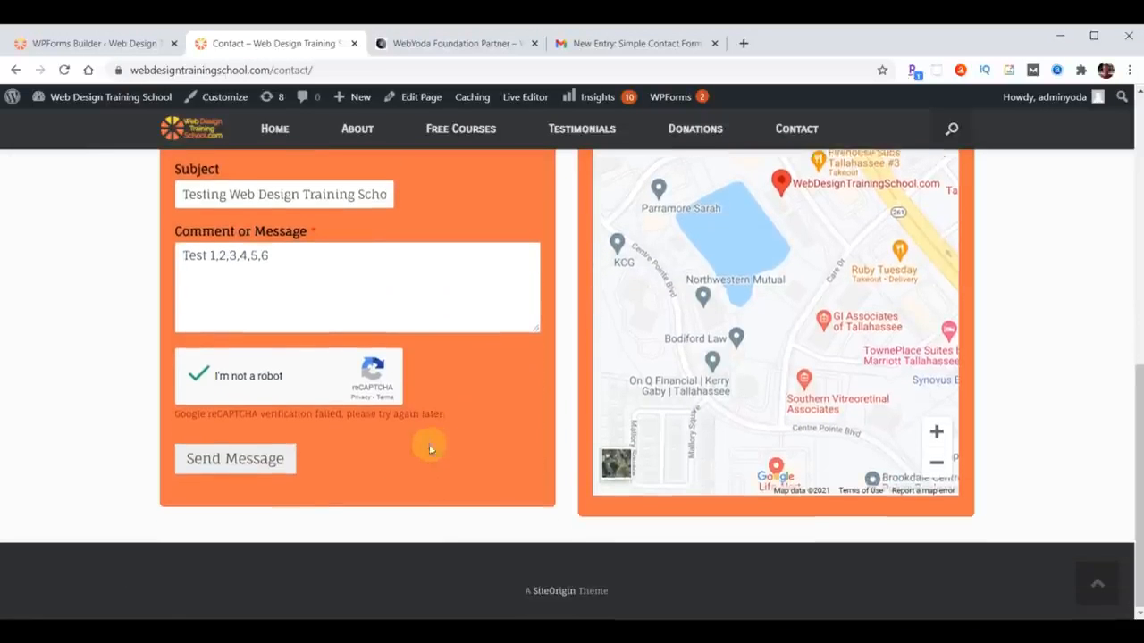
{"action": "left_click", "coordinate": [235, 460]}
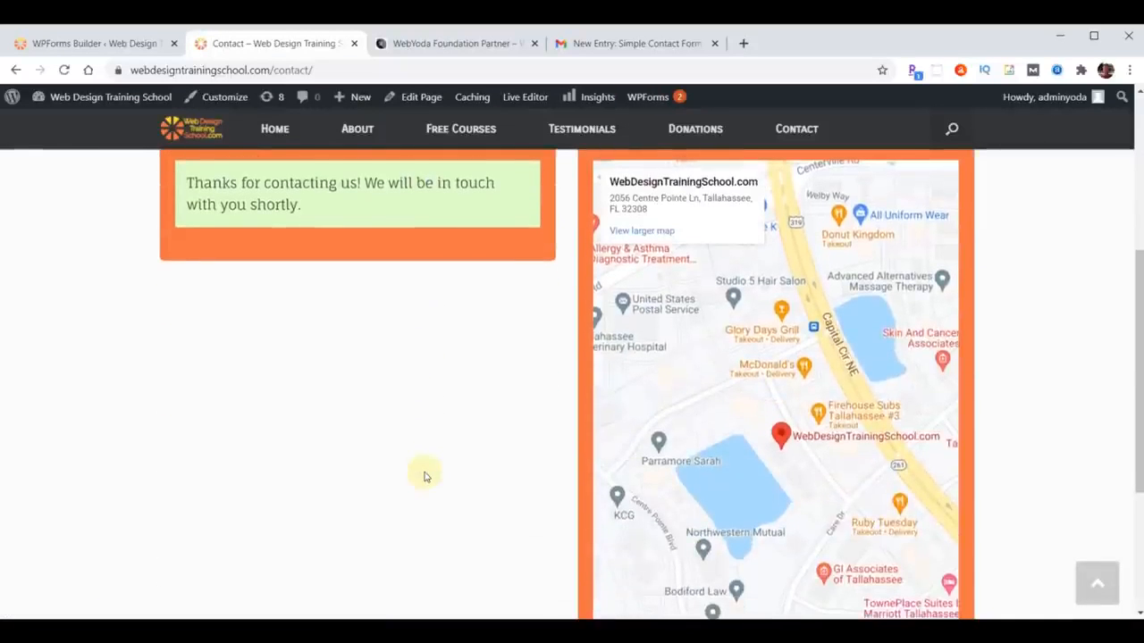
- Read the newest 'Web Design Training School - Comments' email in Gmail's All Mail, then close the tab
{"action": "left_click", "coordinate": [623, 45]}
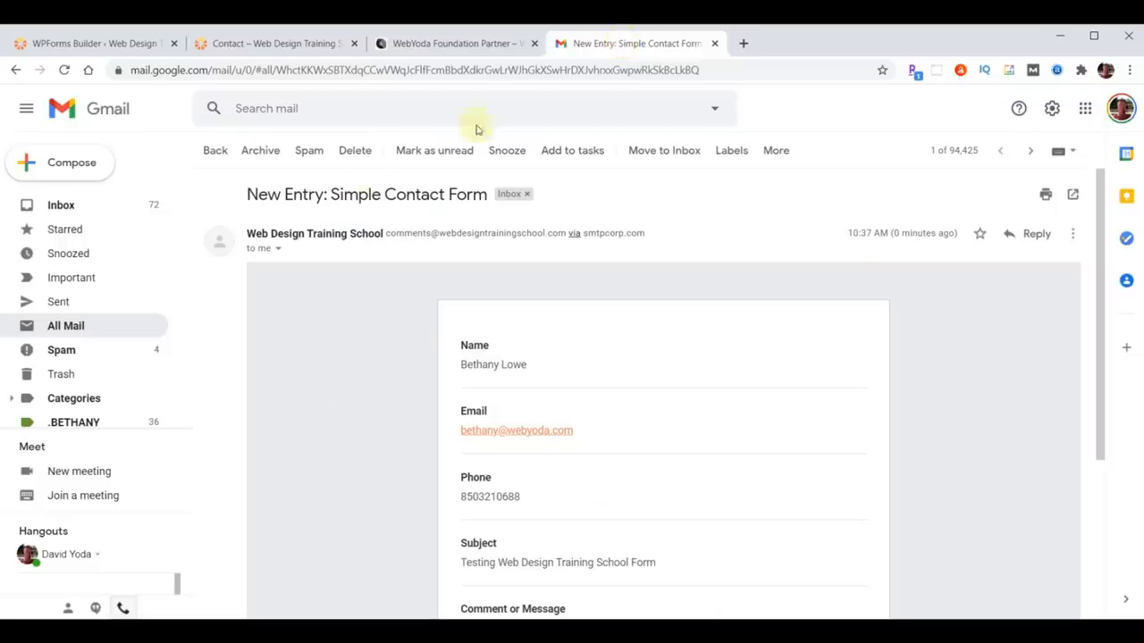
{"action": "left_click", "coordinate": [67, 326]}
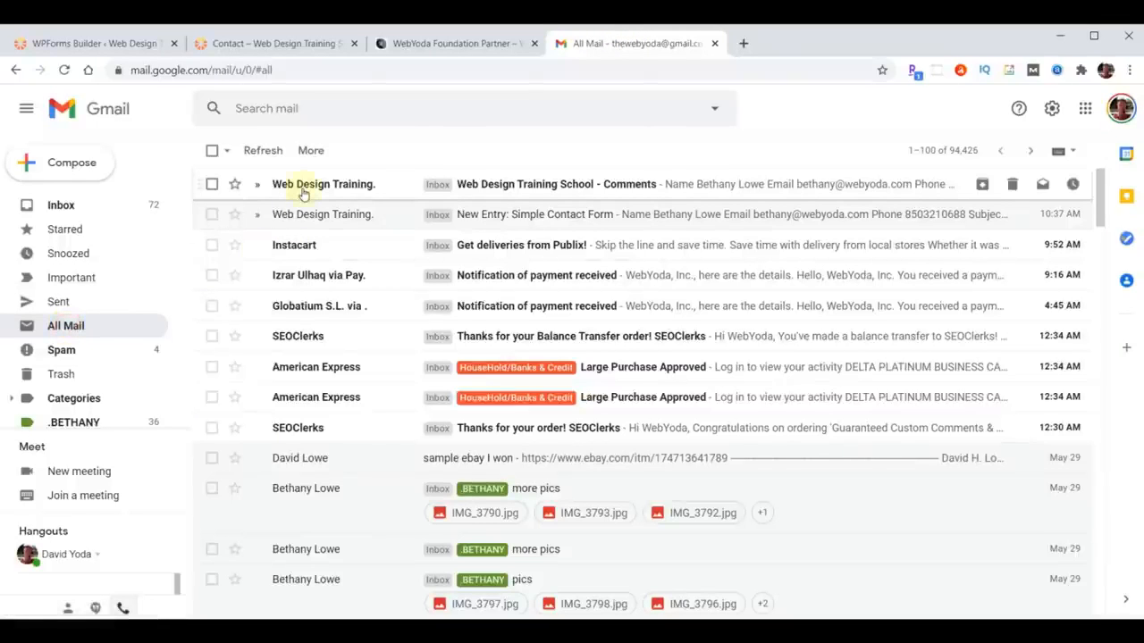
{"action": "left_click", "coordinate": [524, 185]}
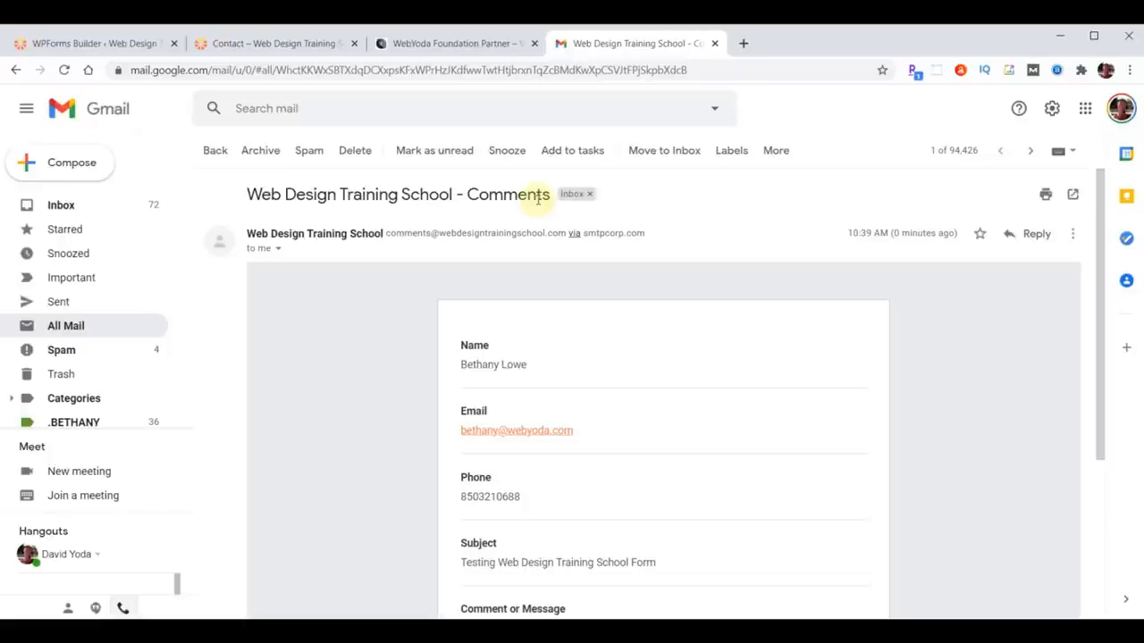
{"action": "left_click", "coordinate": [714, 45]}
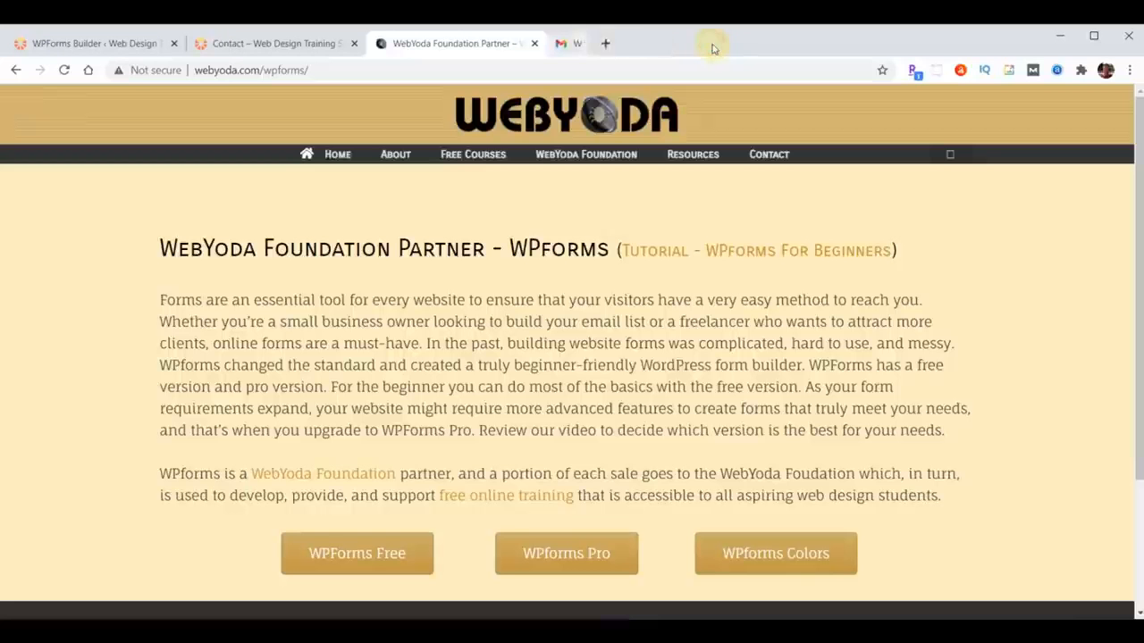
- Show the Simple Contact Form's fields in the WPForms builder
{"action": "left_click", "coordinate": [87, 44]}
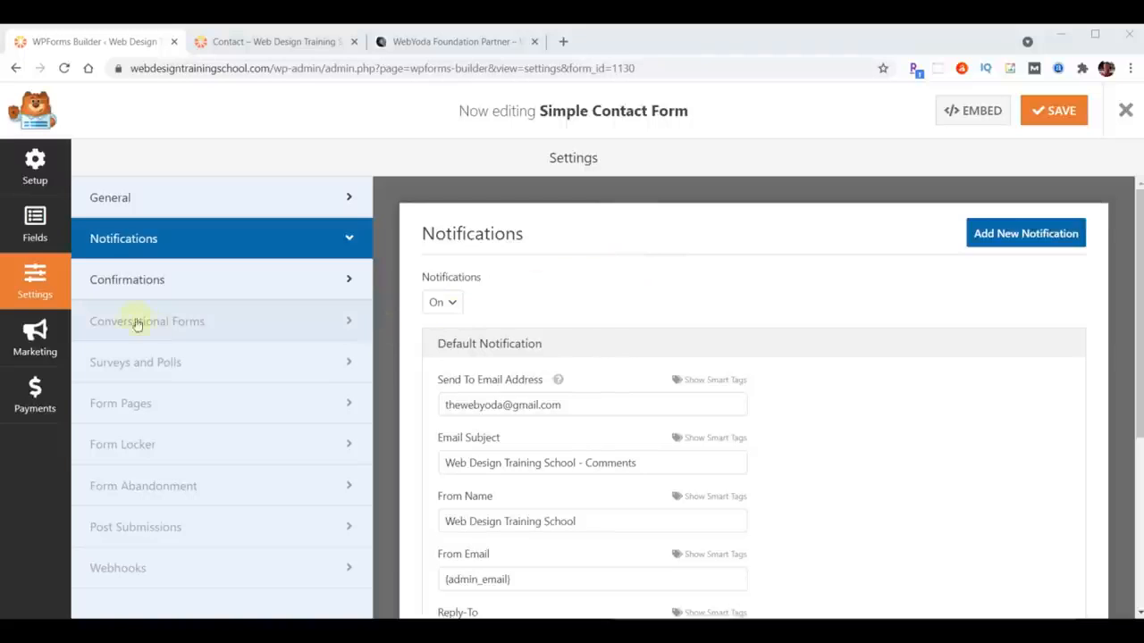
{"action": "left_click", "coordinate": [36, 220]}
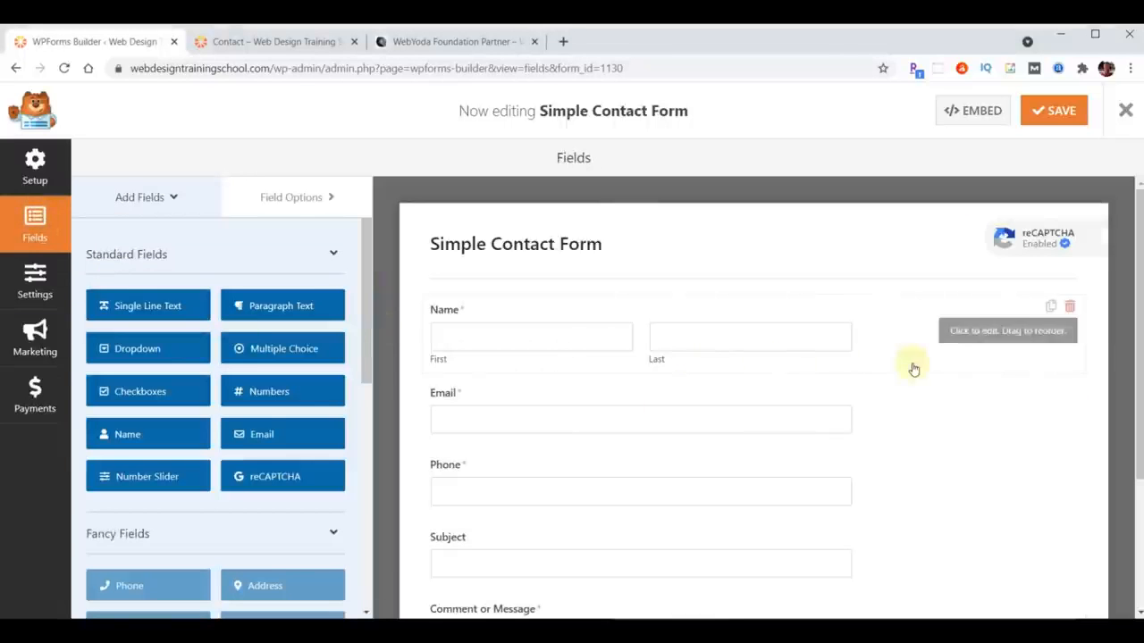
{"action": "scroll", "coordinate": [911, 368], "scroll_direction": "down", "scroll_amount": 3}
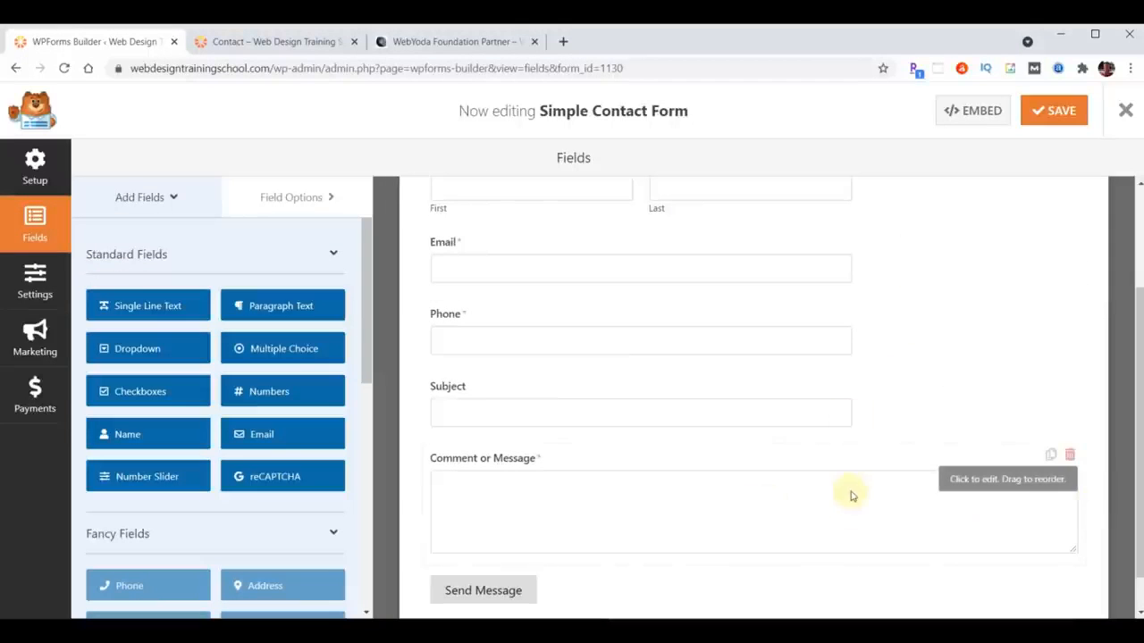
- Reload the live Contact page to an empty form, then return to the builder
{"action": "left_click", "coordinate": [260, 41]}
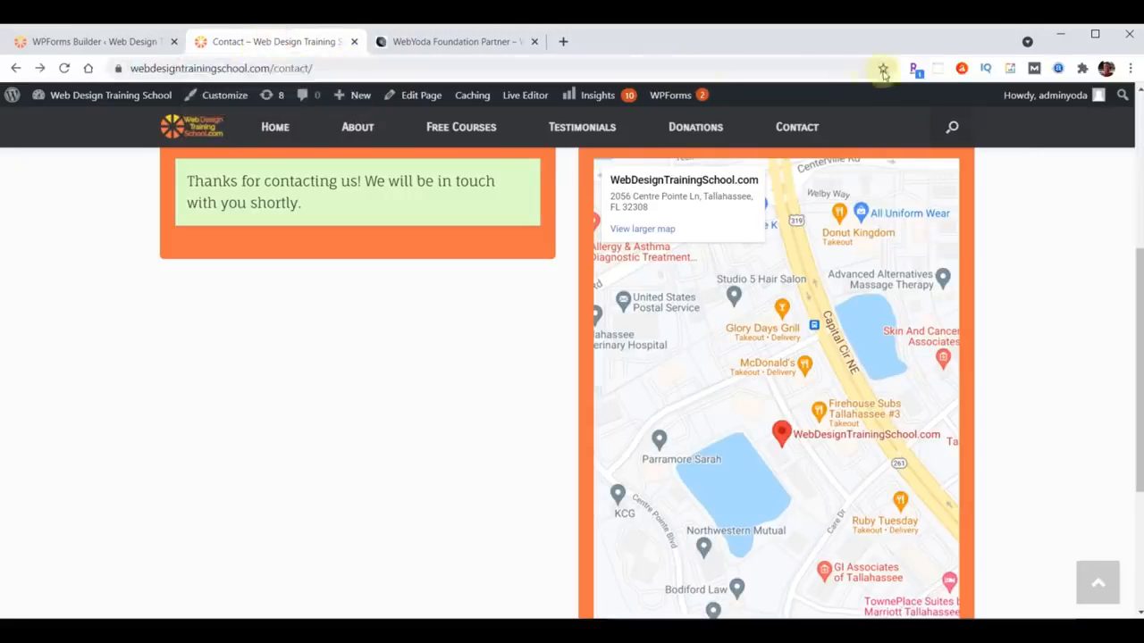
{"action": "left_click", "coordinate": [796, 127]}
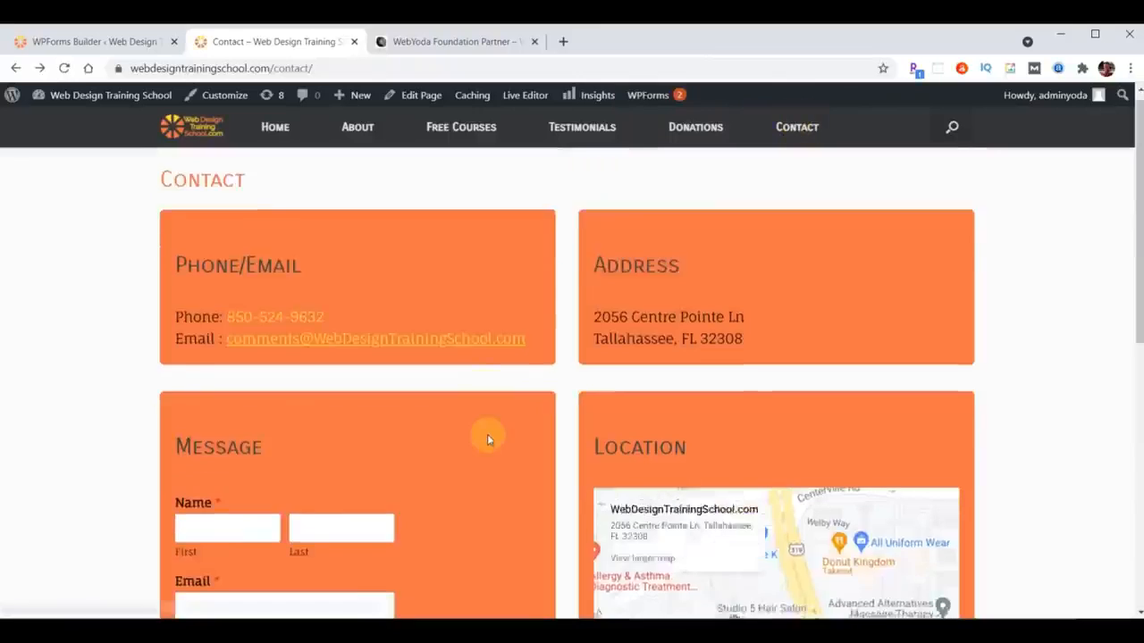
{"action": "scroll", "coordinate": [485, 434], "scroll_direction": "down", "scroll_amount": 3}
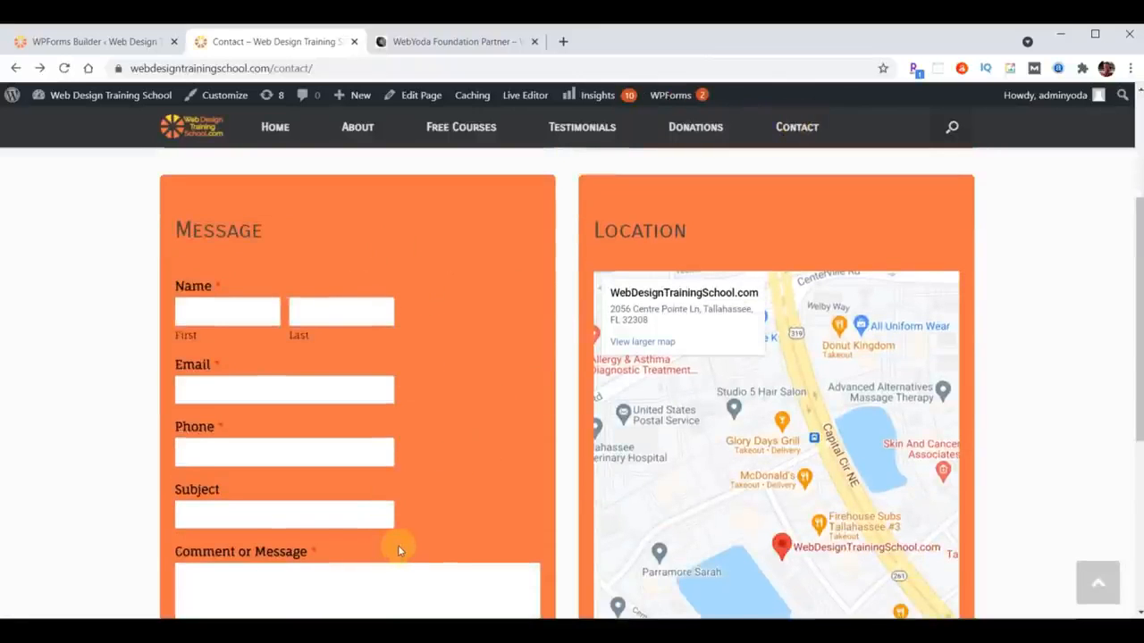
{"action": "left_click", "coordinate": [75, 44]}
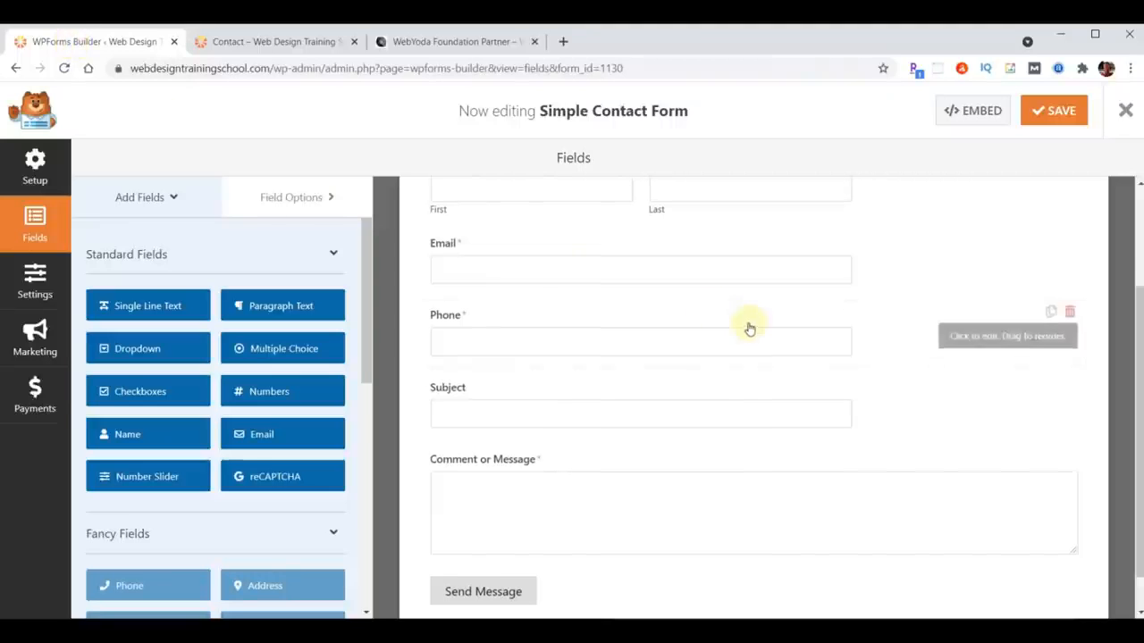
{"action": "scroll", "coordinate": [769, 317], "scroll_direction": "up", "scroll_amount": 1}
- Set the Name and Email fields' Field Size to Large in Advanced Options
{"action": "left_click", "coordinate": [444, 233]}
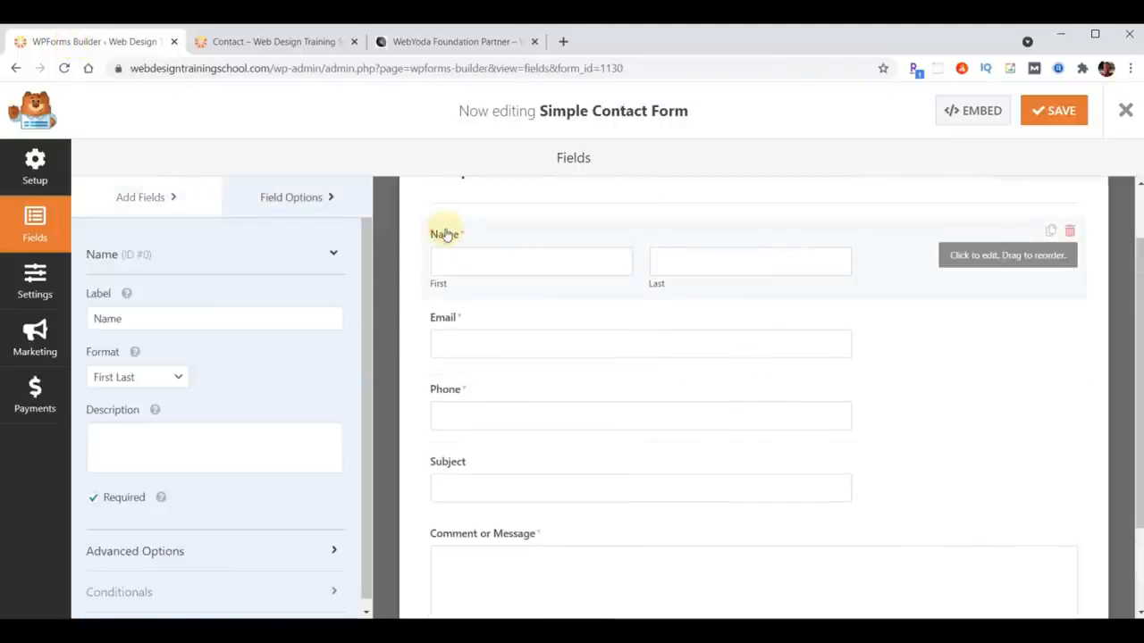
{"action": "scroll", "coordinate": [277, 375], "scroll_direction": "down", "scroll_amount": 1}
{"action": "left_click", "coordinate": [138, 545]}
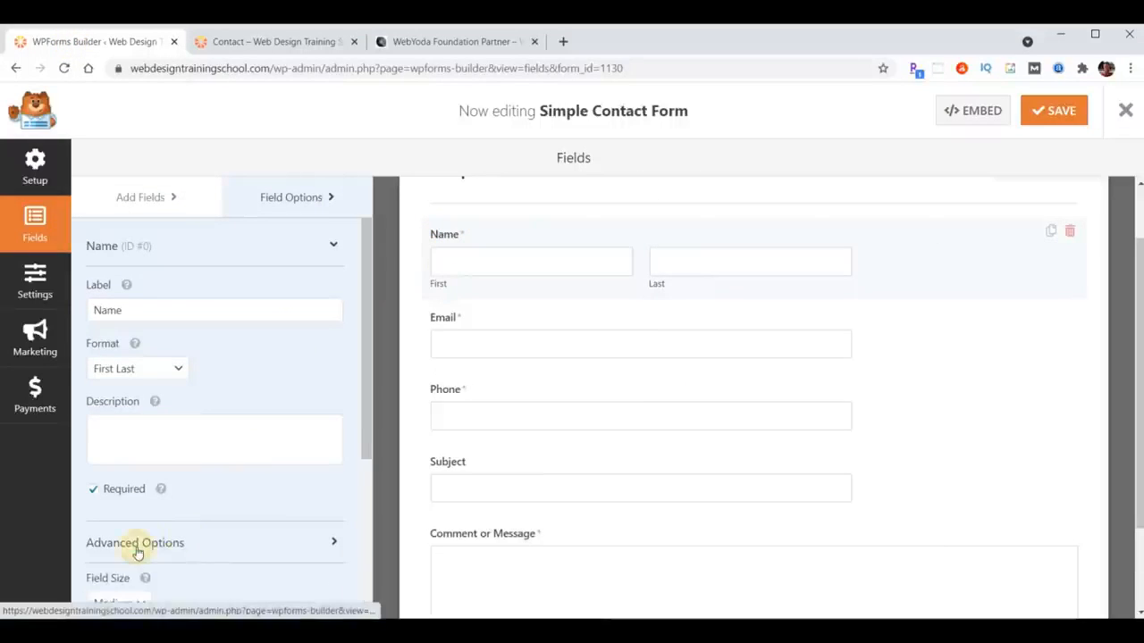
{"action": "scroll", "coordinate": [178, 491], "scroll_direction": "down", "scroll_amount": 3}
{"action": "left_click", "coordinate": [131, 456]}
{"action": "left_click", "coordinate": [116, 503]}
{"action": "left_click", "coordinate": [449, 320]}
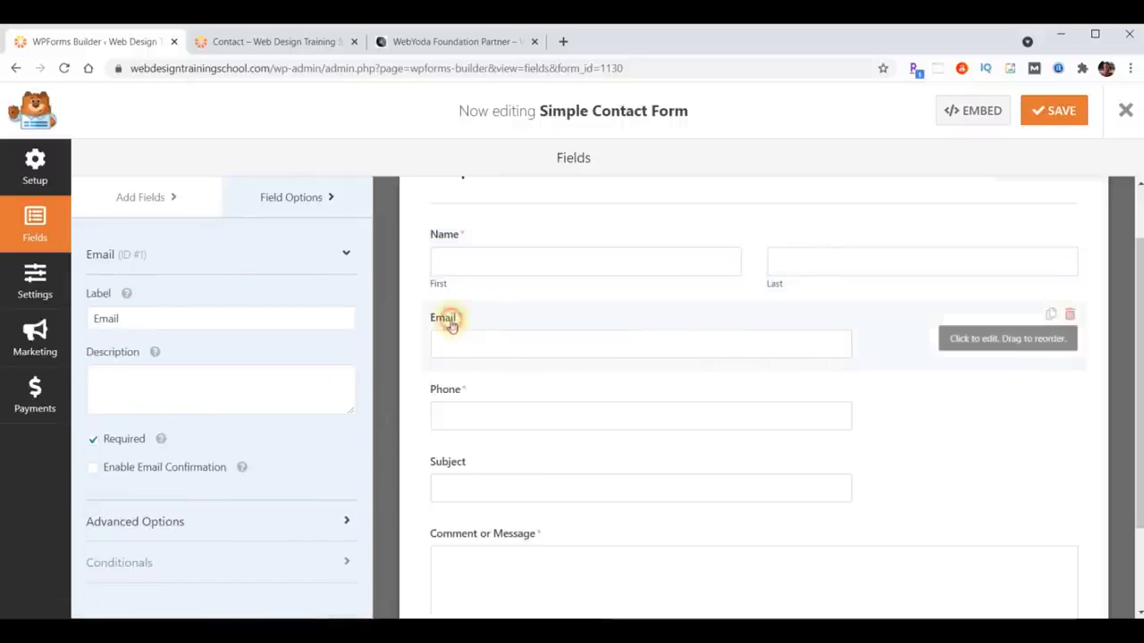
{"action": "left_click", "coordinate": [138, 530]}
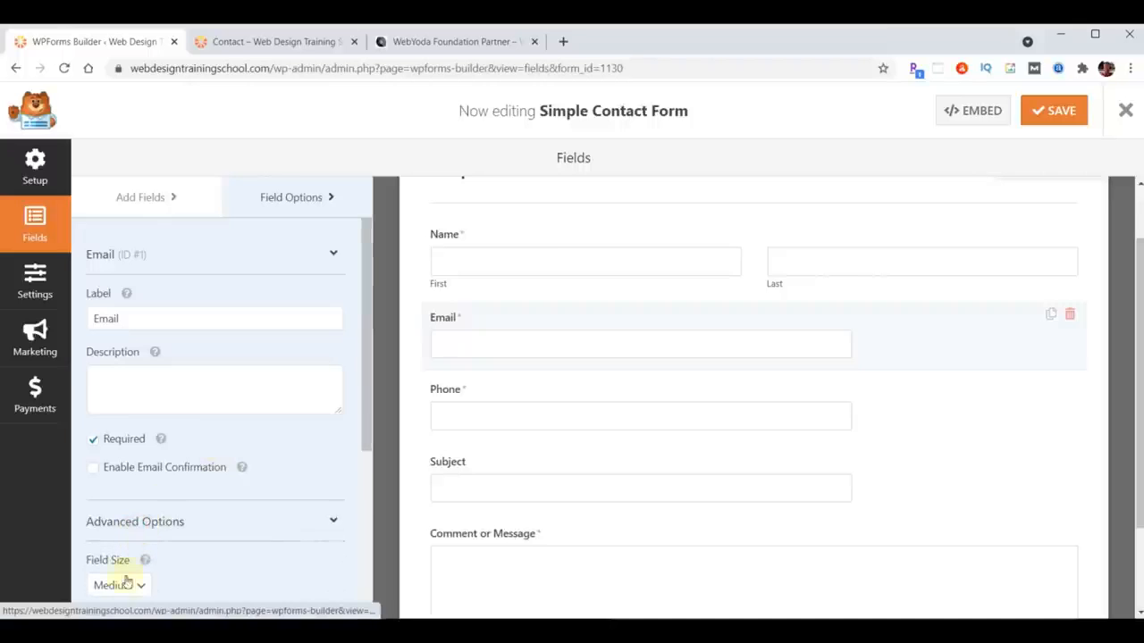
{"action": "left_click", "coordinate": [120, 583]}
{"action": "left_click", "coordinate": [107, 564]}
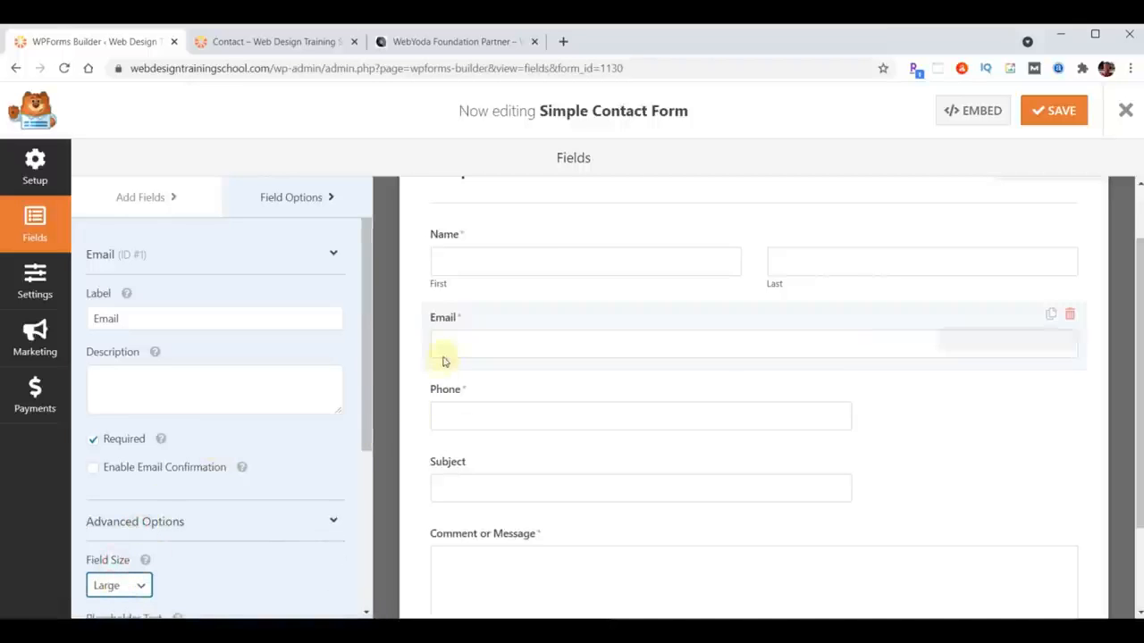
- Set the Phone and Subject fields' Field Size to Large as well
{"action": "left_click", "coordinate": [474, 403]}
{"action": "left_click", "coordinate": [182, 493]}
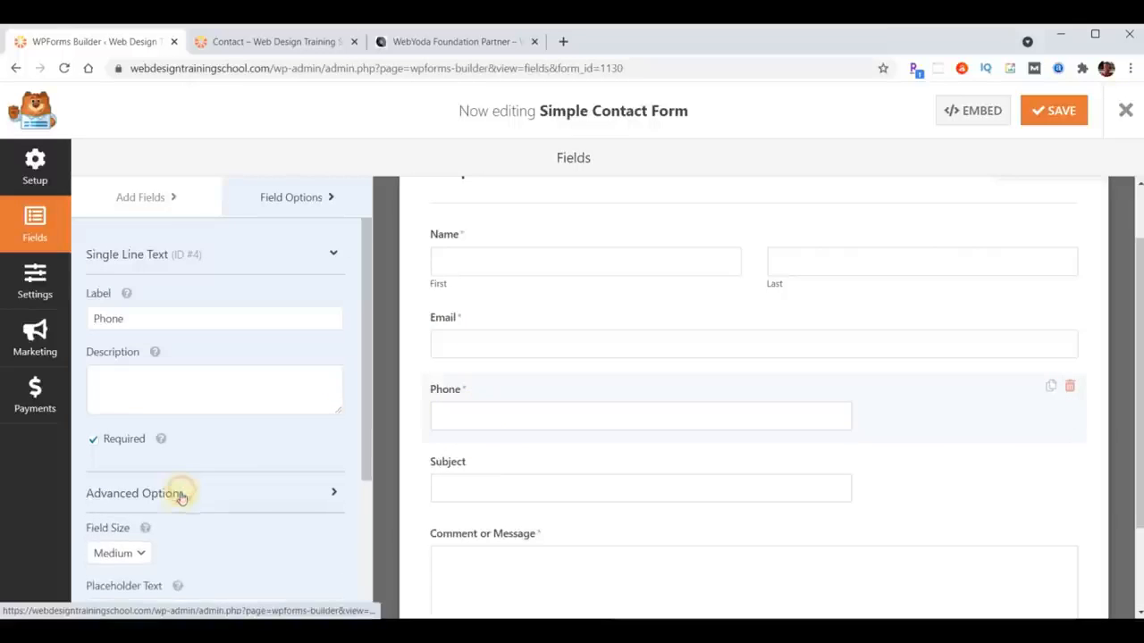
{"action": "left_click", "coordinate": [134, 556]}
{"action": "left_click", "coordinate": [112, 607]}
{"action": "left_click", "coordinate": [440, 488]}
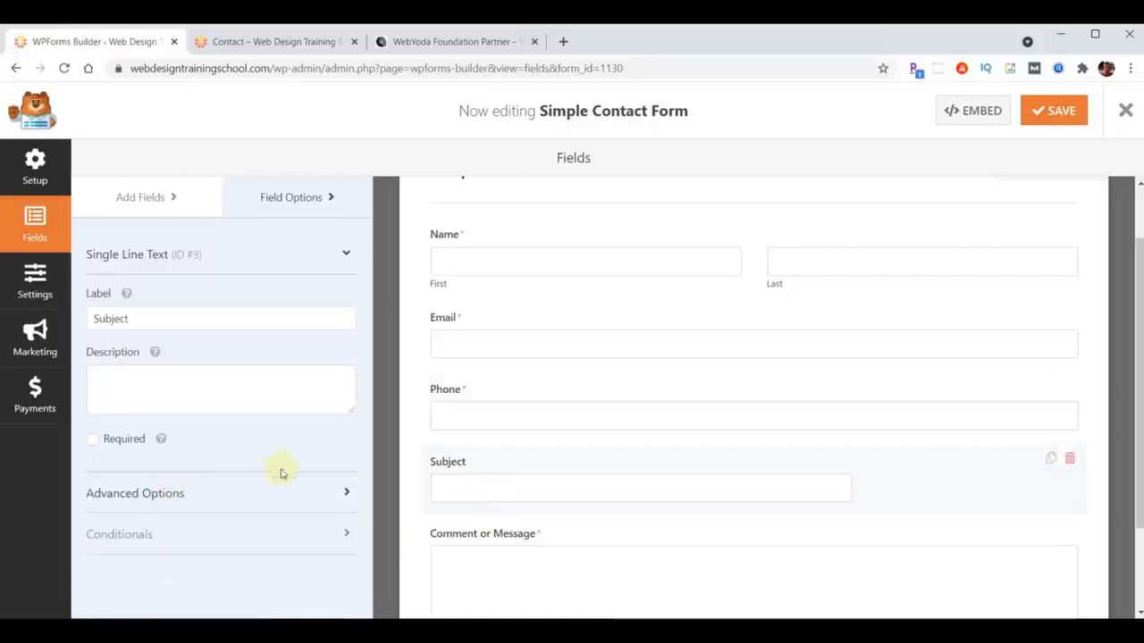
{"action": "left_click", "coordinate": [181, 495]}
{"action": "scroll", "coordinate": [119, 495], "scroll_direction": "down", "scroll_amount": 1}
{"action": "left_click", "coordinate": [116, 481]}
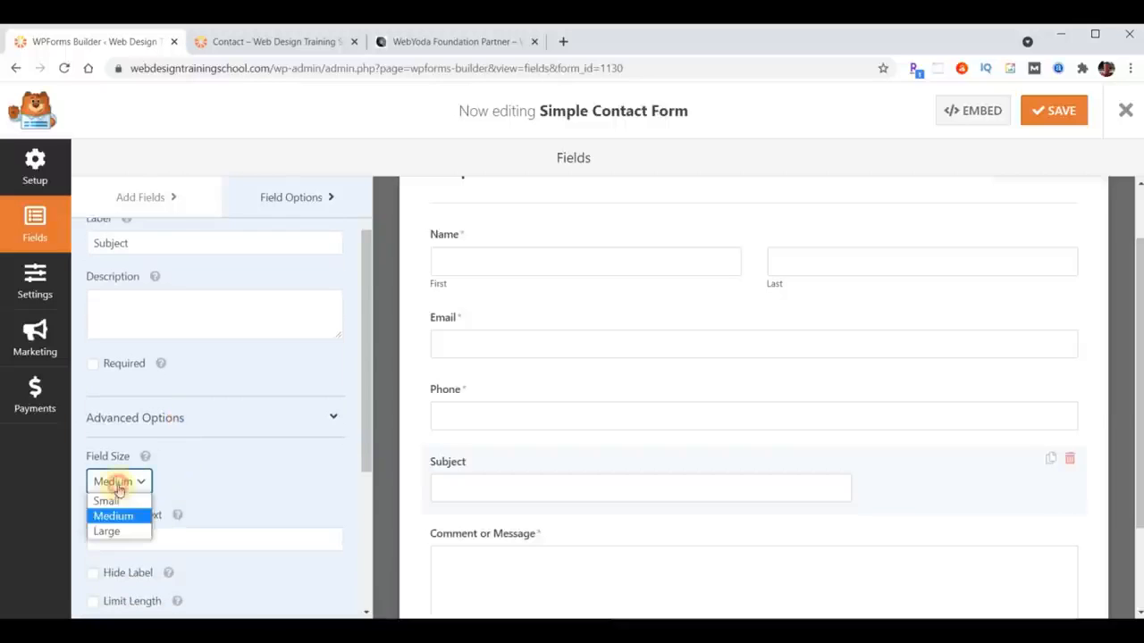
{"action": "left_click", "coordinate": [116, 530]}
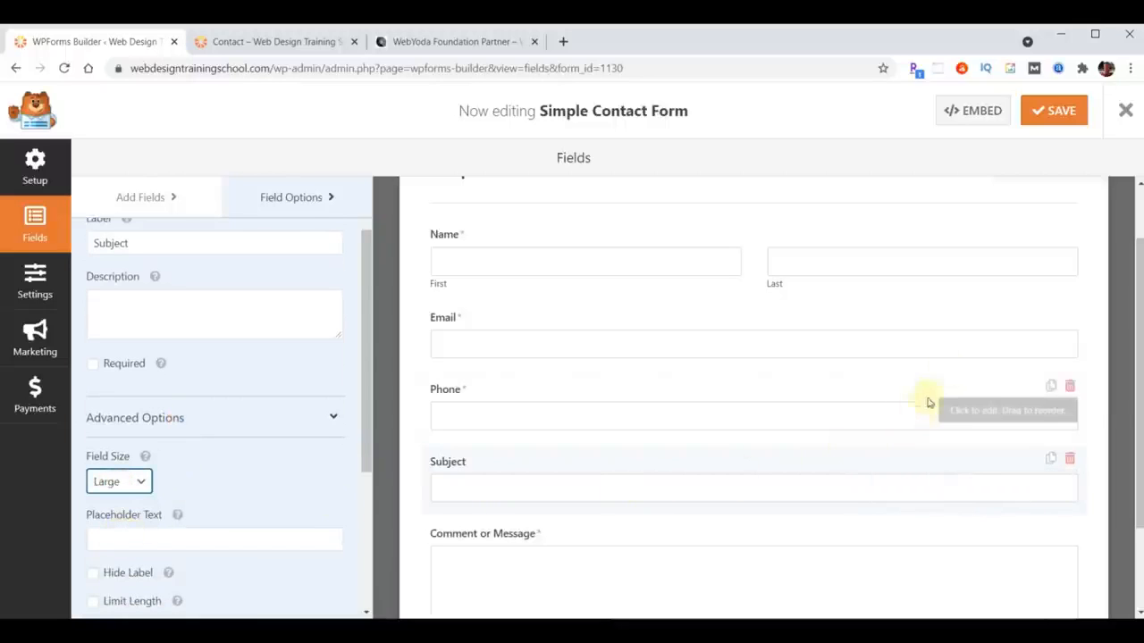
- Save the form and reload the Contact page to view the full-width Name, Email, Phone and Subject fields
{"action": "left_click", "coordinate": [1044, 126]}
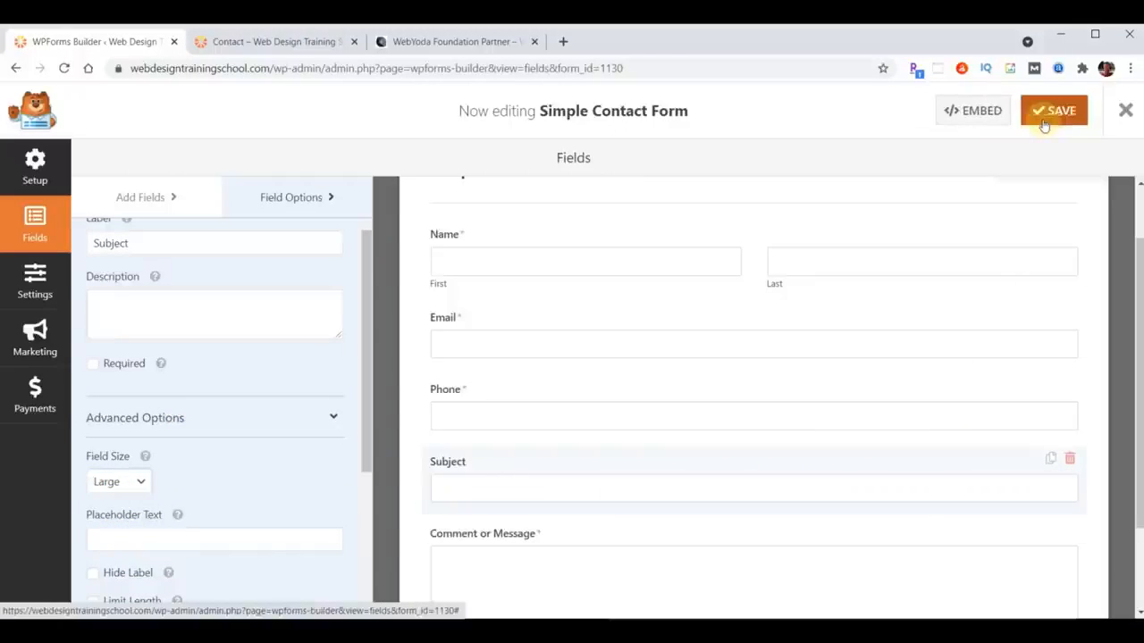
{"action": "left_click", "coordinate": [254, 42]}
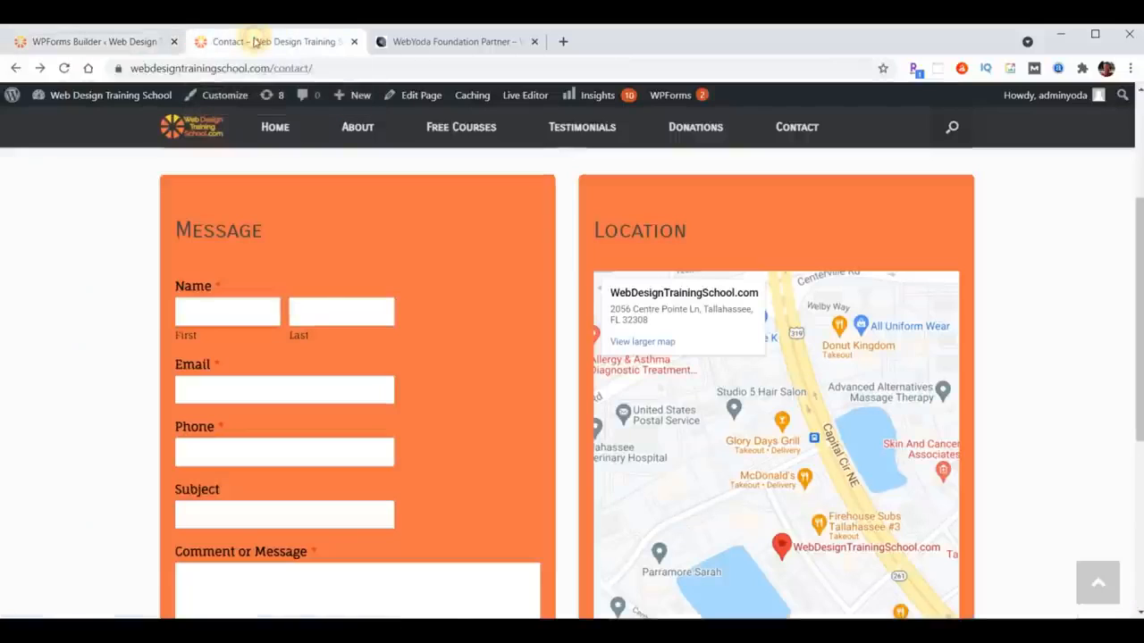
{"action": "left_click", "coordinate": [64, 68]}
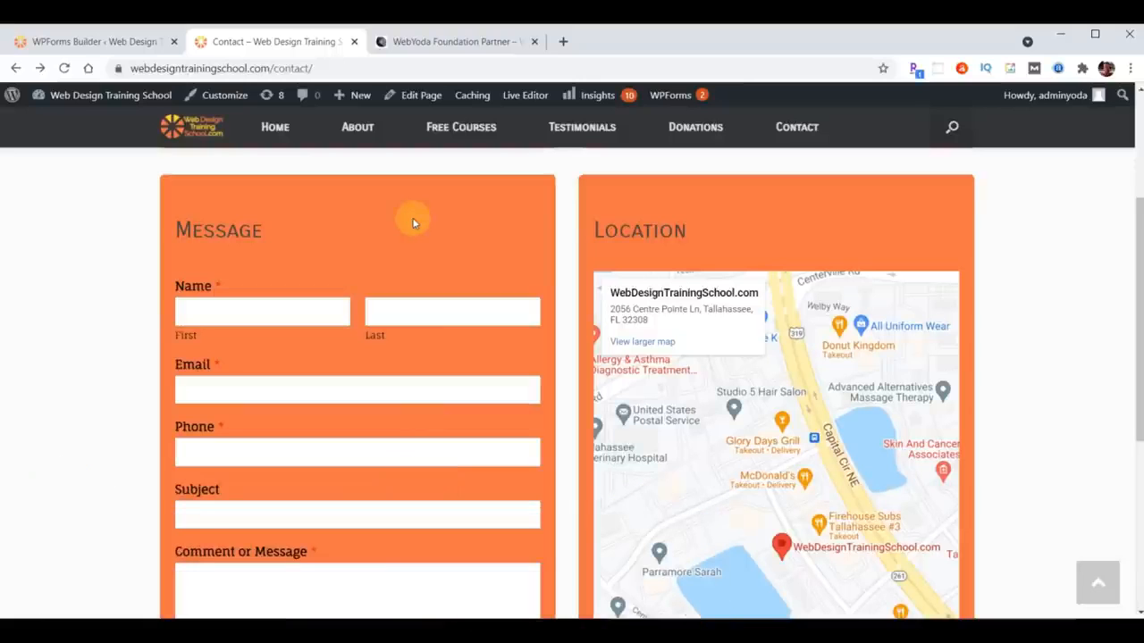
{"action": "left_click", "coordinate": [80, 42]}
{"action": "left_click", "coordinate": [289, 69]}
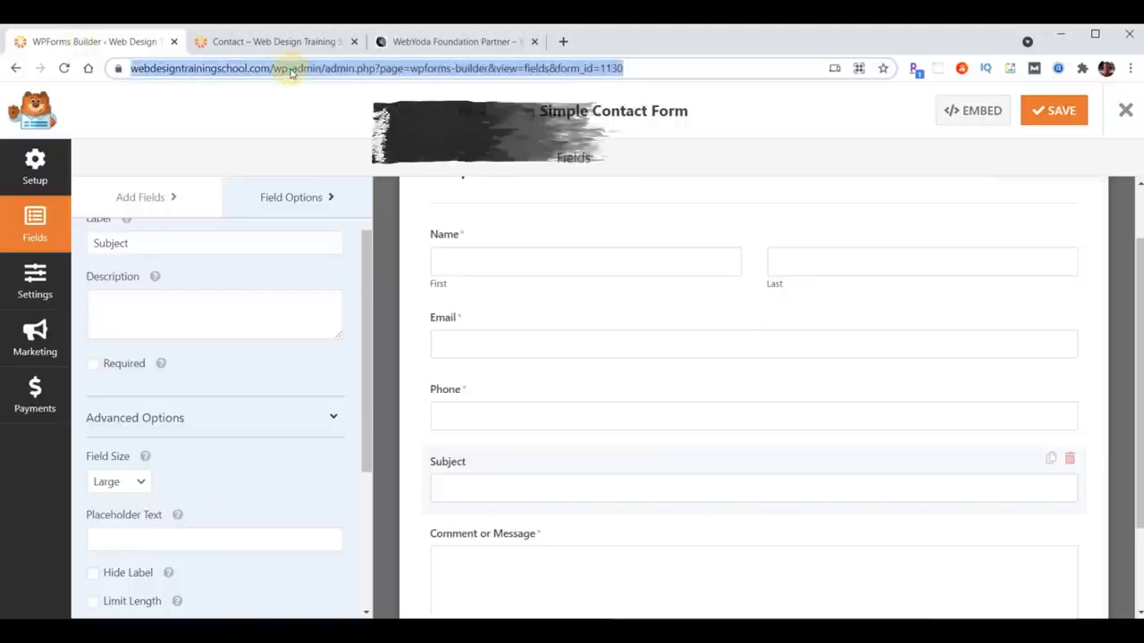
- Go to the sample.self-tastic.com site
{"action": "type", "text": "sample.self-tastic.com"}
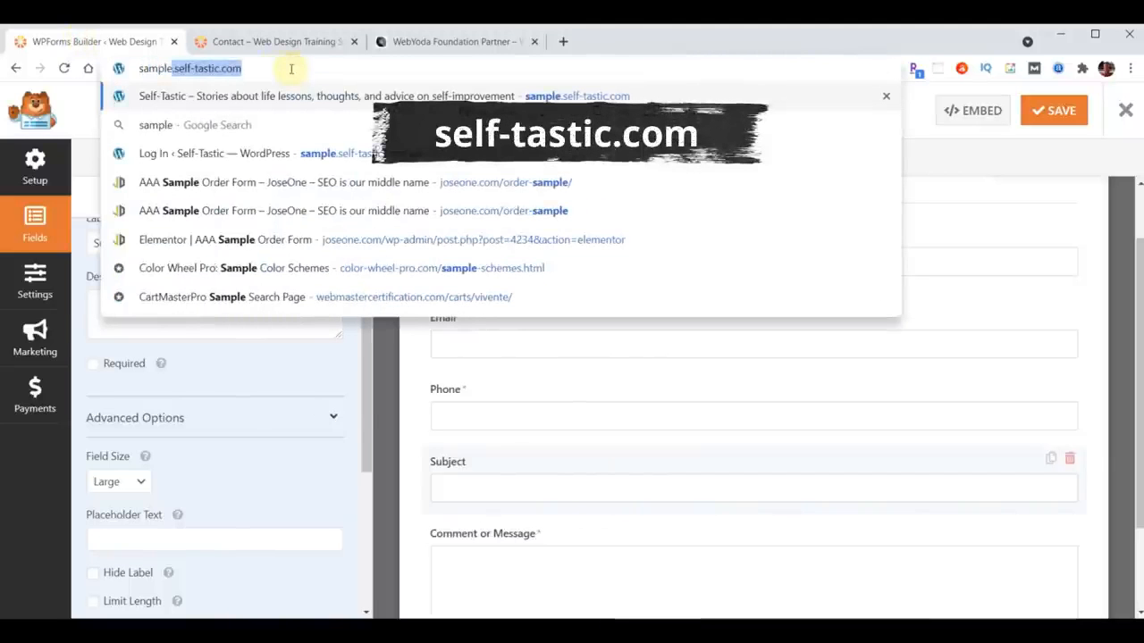
{"action": "key", "text": "Right"}
{"action": "key", "text": "Return"}
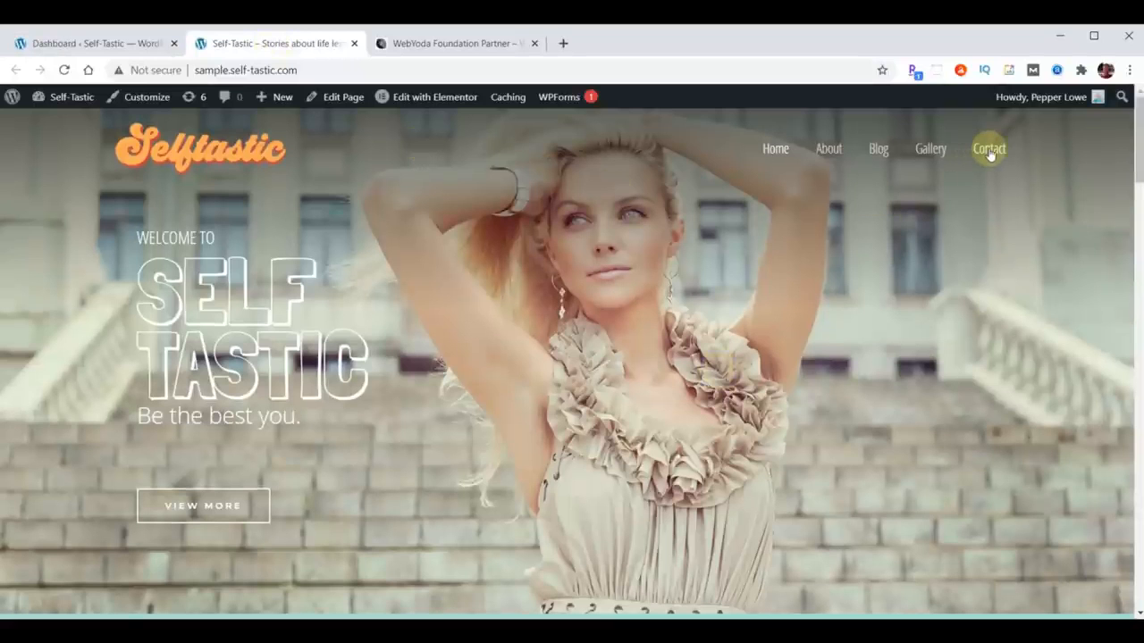
- View the Self-Tastic Contact page, then switch to the site's admin Dashboard
{"action": "left_click", "coordinate": [990, 151]}
{"action": "scroll", "coordinate": [996, 232], "scroll_direction": "down", "scroll_amount": 3}
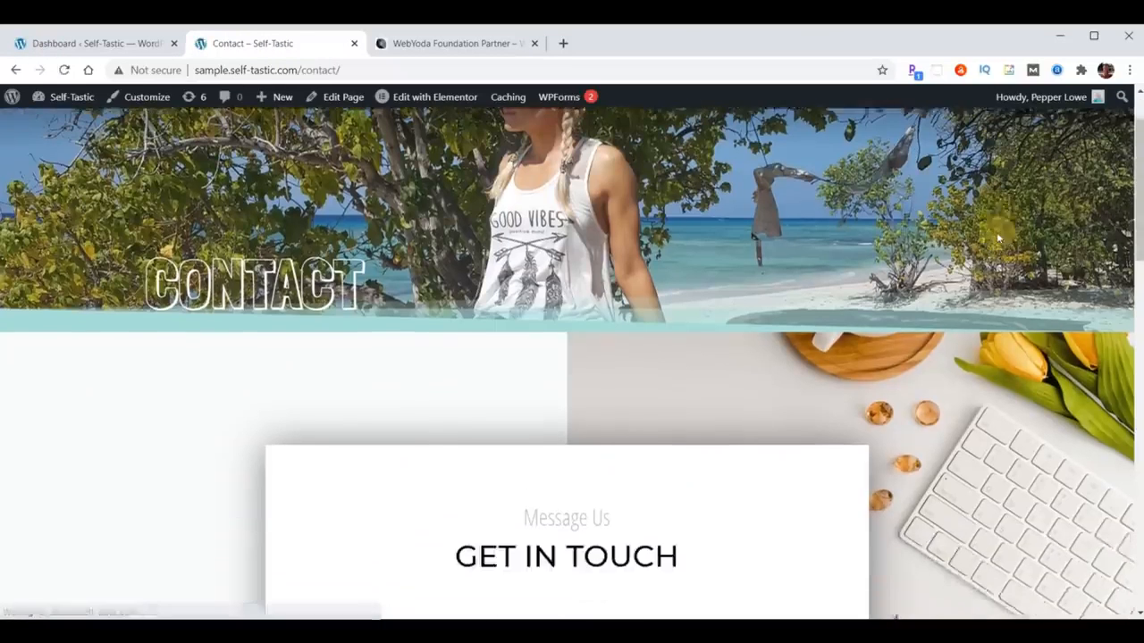
{"action": "scroll", "coordinate": [997, 239], "scroll_direction": "down", "scroll_amount": 1}
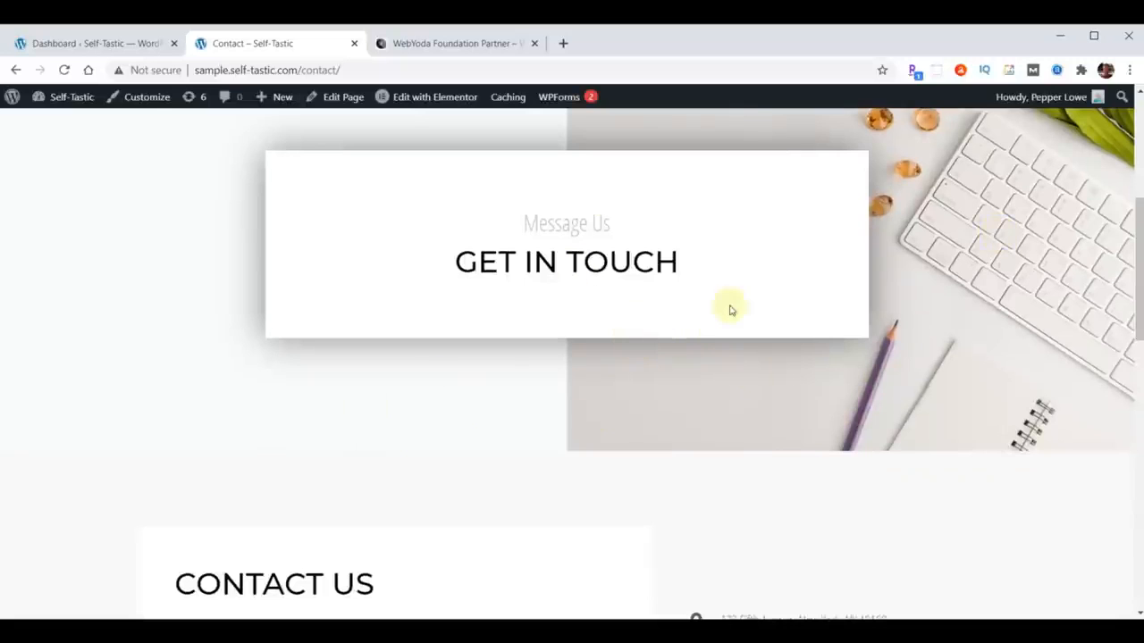
{"action": "left_click", "coordinate": [67, 41]}
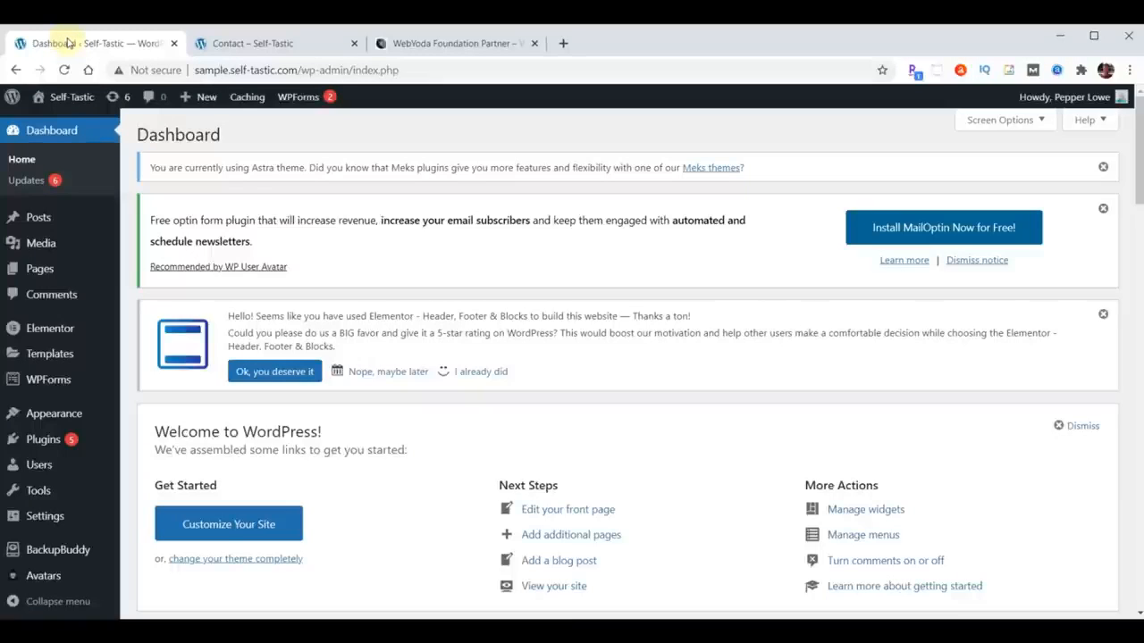
- Create and save a new form from the Simple Contact Form template (id 960)
{"action": "mouse_move", "coordinate": [47, 382]}
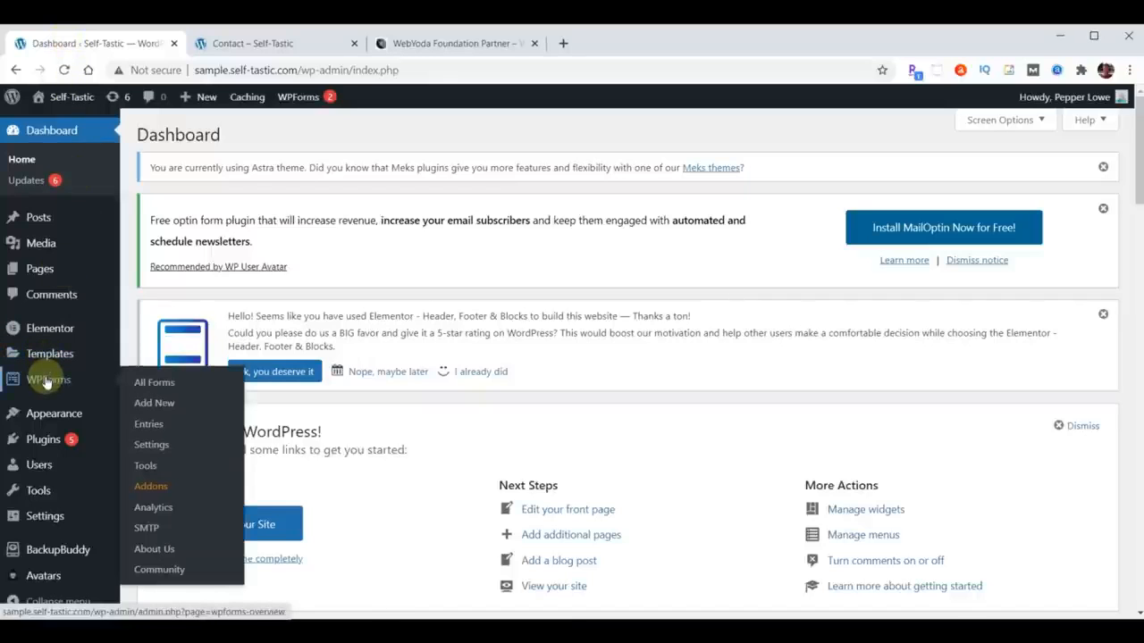
{"action": "left_click", "coordinate": [45, 382]}
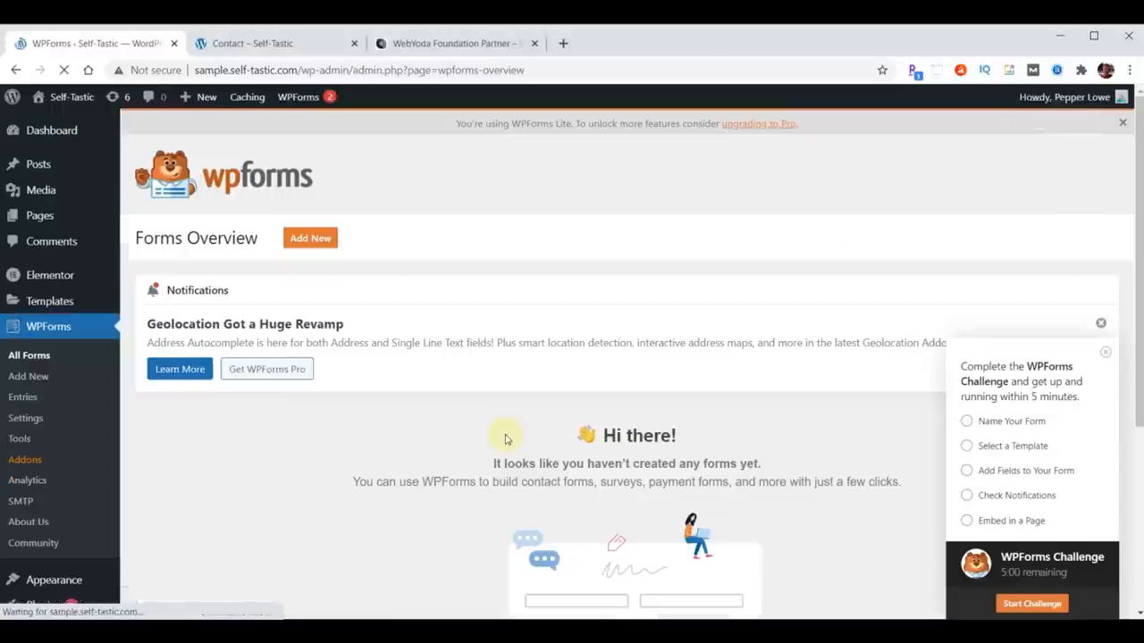
{"action": "left_click", "coordinate": [299, 240]}
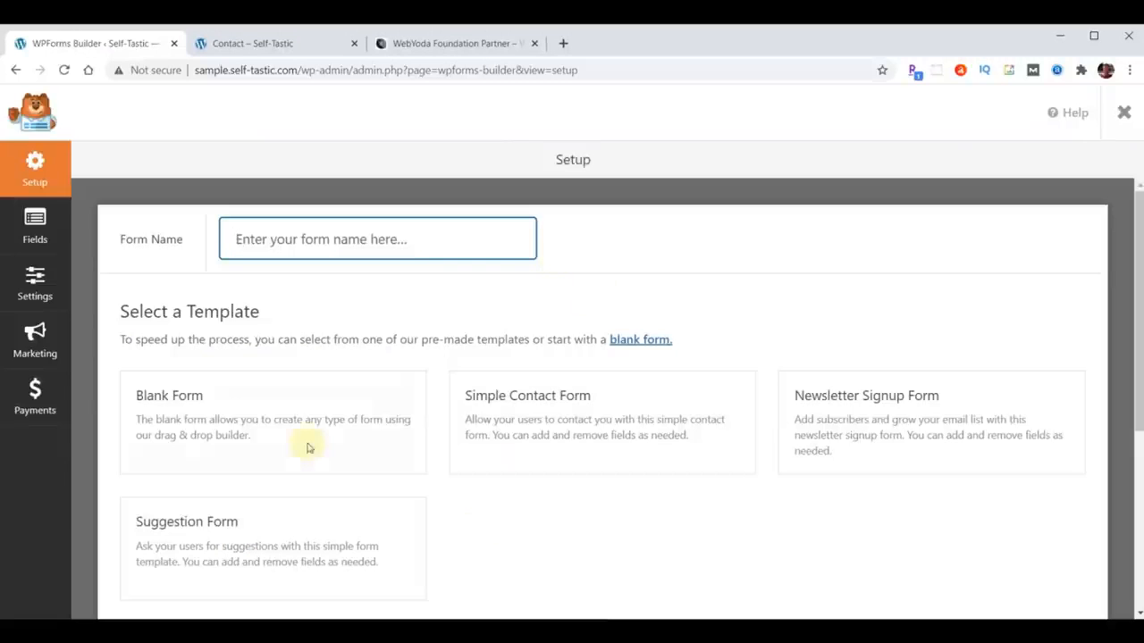
{"action": "mouse_move", "coordinate": [674, 414]}
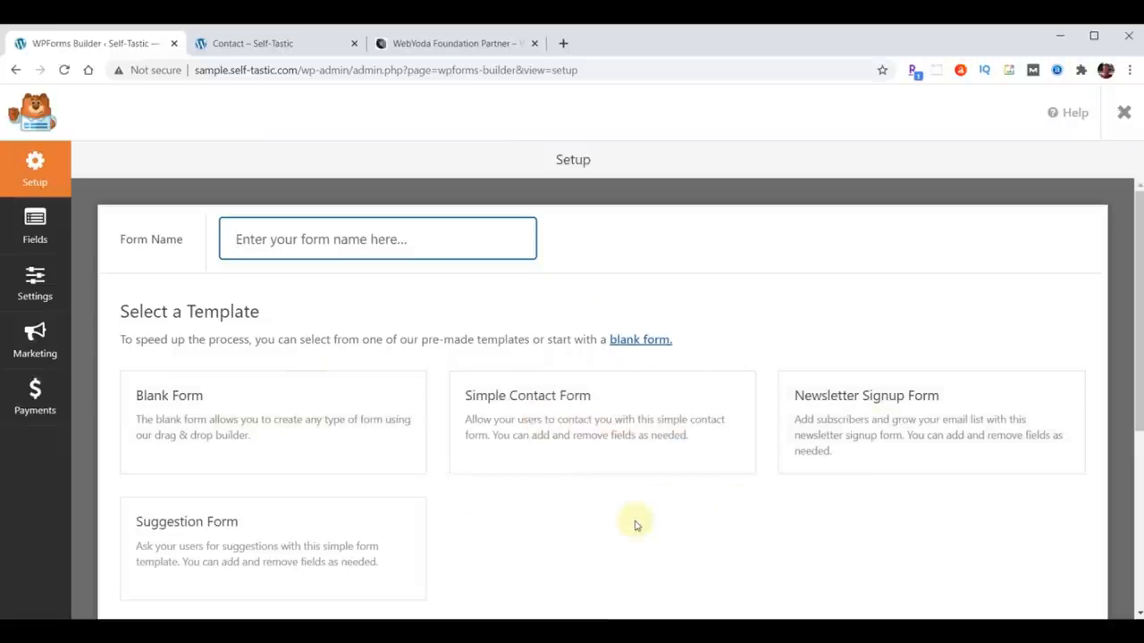
{"action": "left_click", "coordinate": [569, 425]}
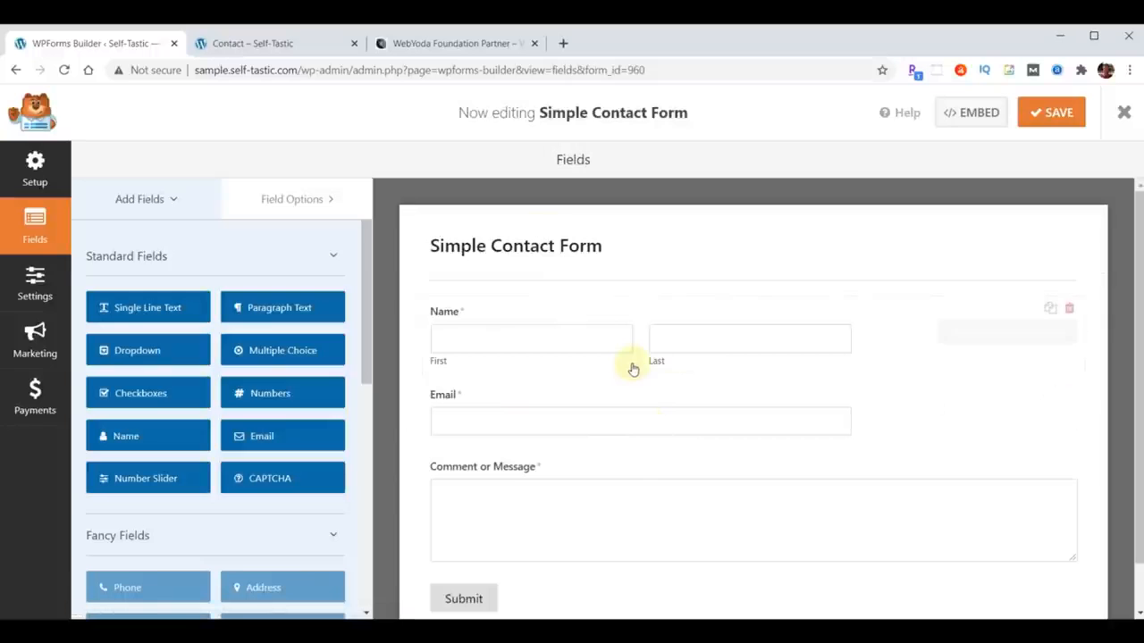
{"action": "left_click", "coordinate": [1063, 120]}
{"action": "left_click", "coordinate": [1124, 111]}
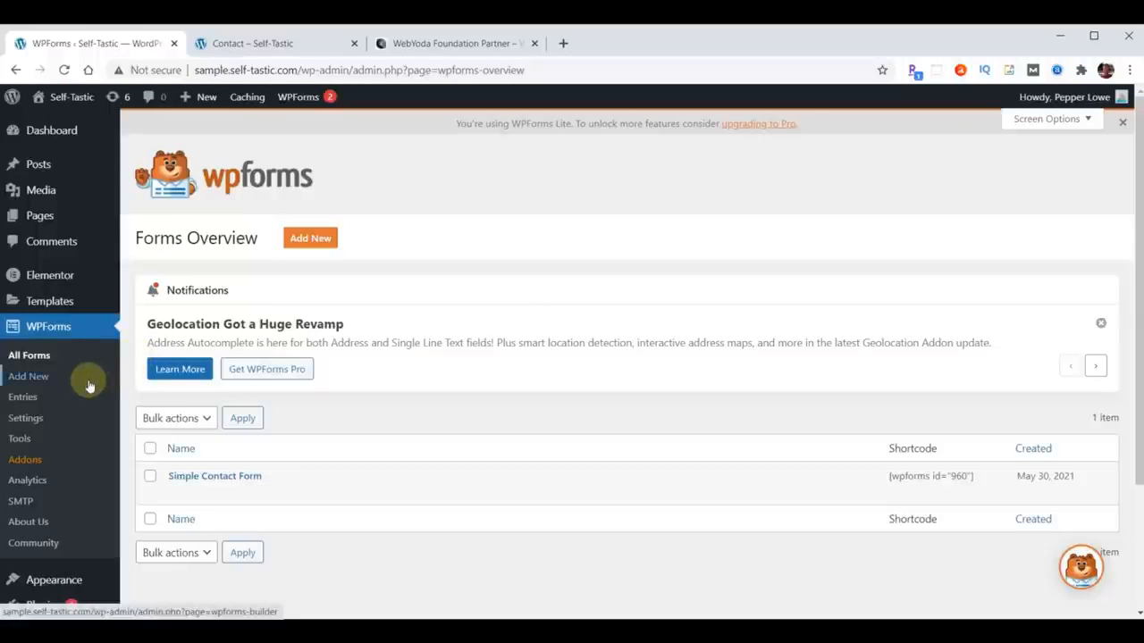
- Save the reCAPTCHA v2 site and secret keys, then open Simple Contact Form for editing
{"action": "left_click", "coordinate": [27, 420]}
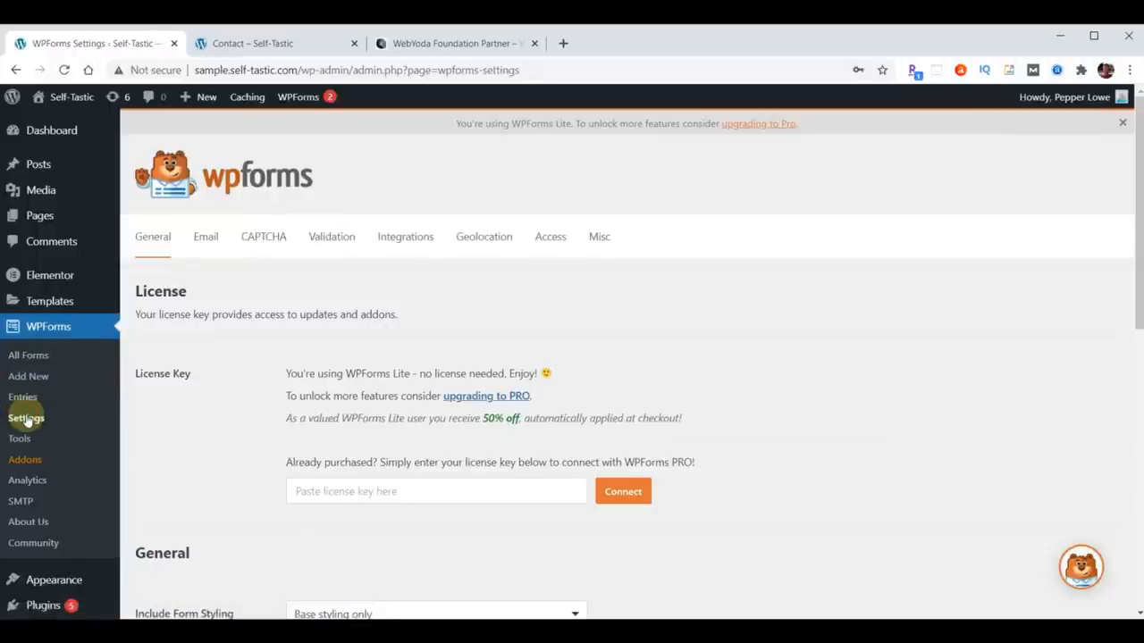
{"action": "left_click", "coordinate": [261, 242]}
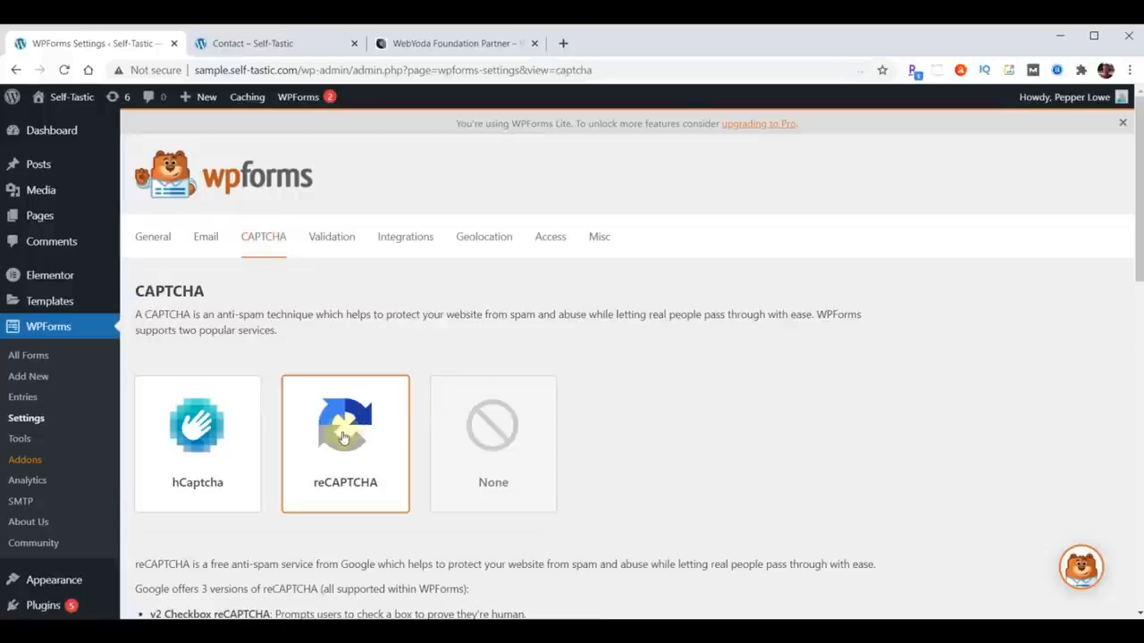
{"action": "scroll", "coordinate": [342, 439], "scroll_direction": "down", "scroll_amount": 3}
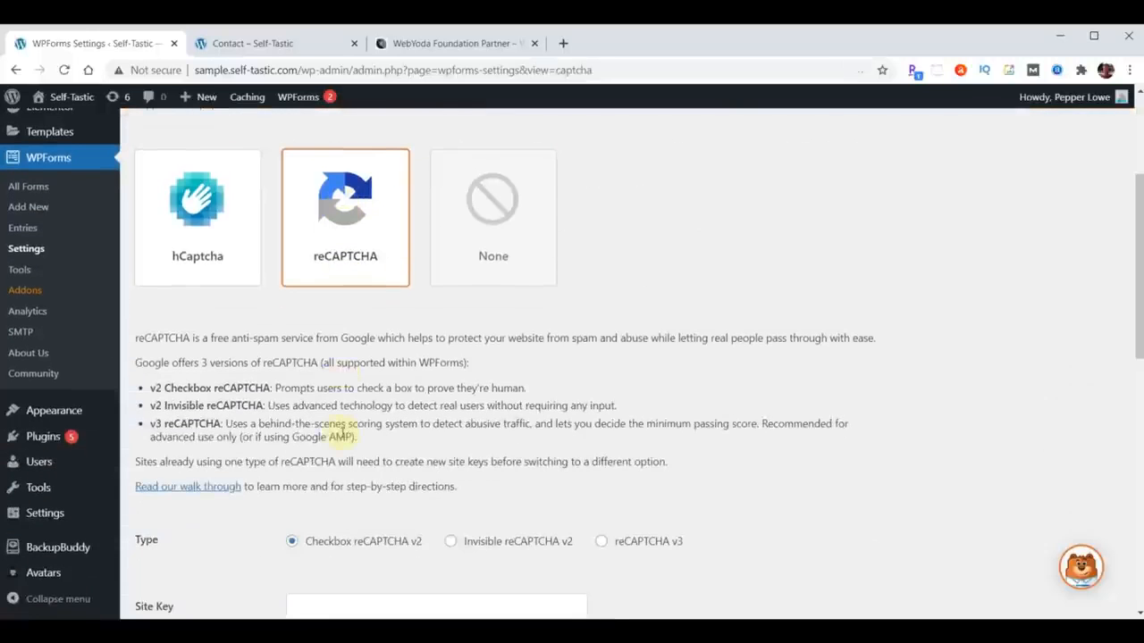
{"action": "scroll", "coordinate": [343, 436], "scroll_direction": "down", "scroll_amount": 4}
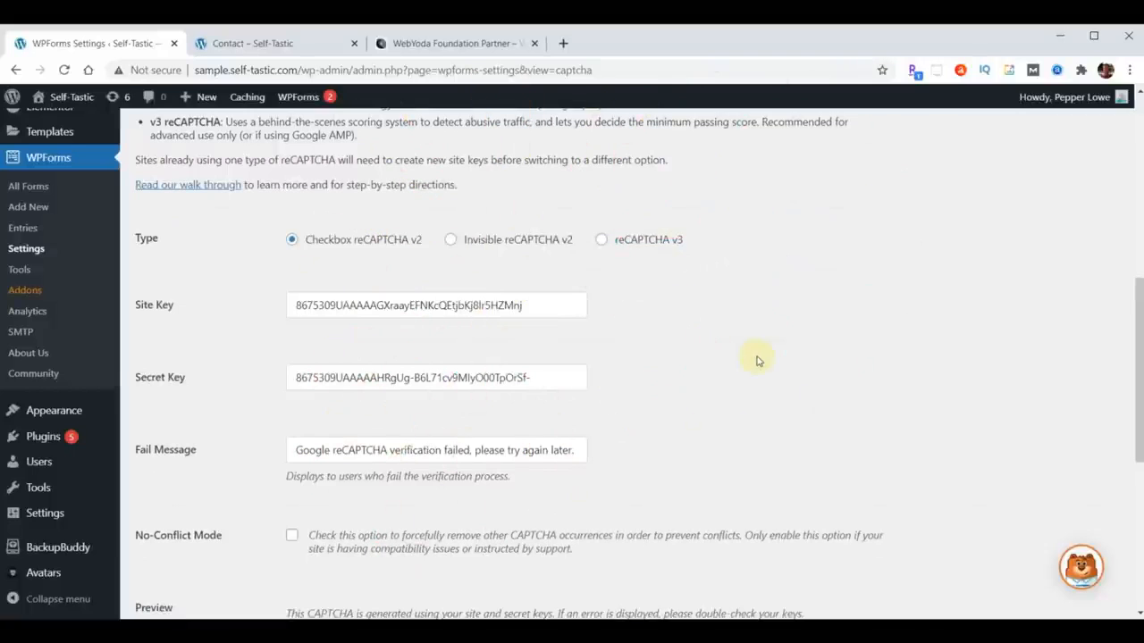
{"action": "scroll", "coordinate": [757, 360], "scroll_direction": "down", "scroll_amount": 5}
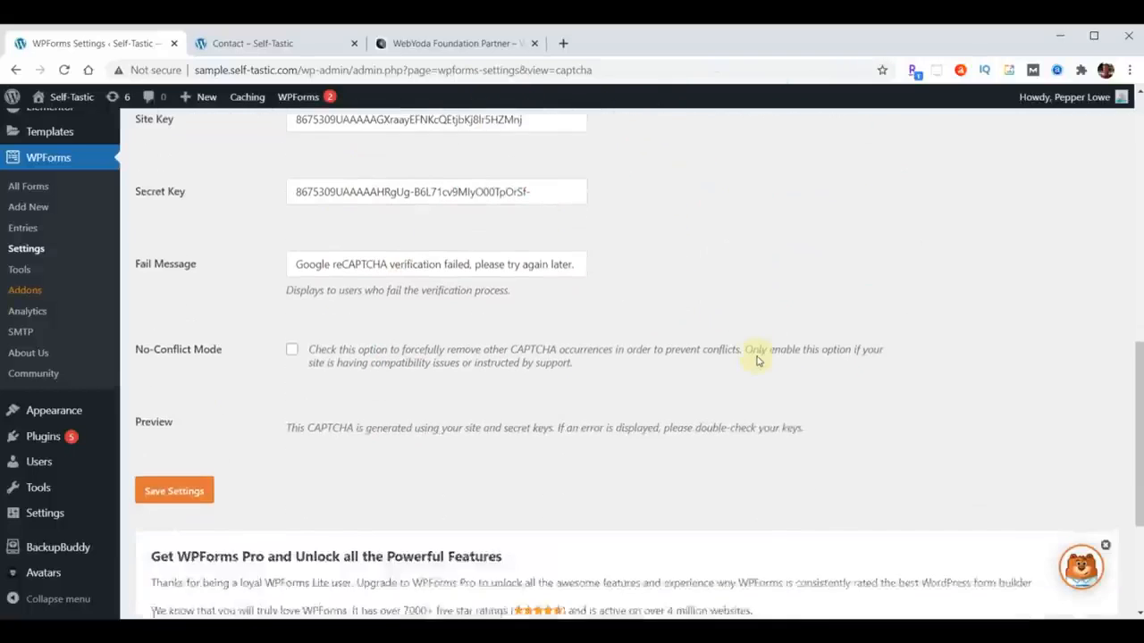
{"action": "left_click", "coordinate": [173, 301]}
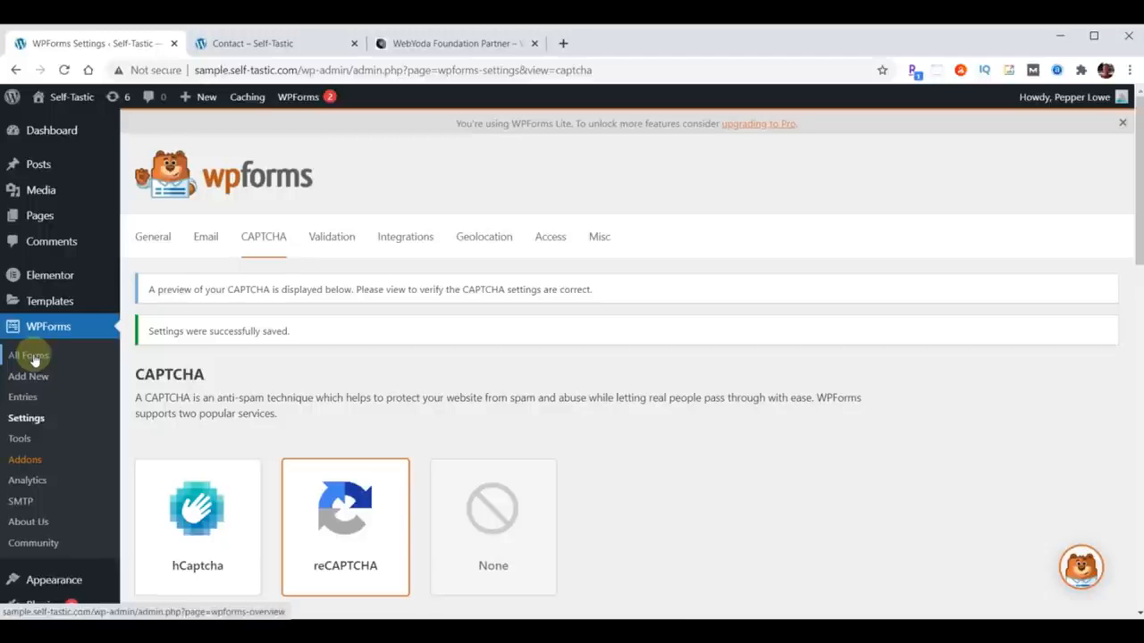
{"action": "left_click", "coordinate": [34, 359]}
{"action": "left_click", "coordinate": [230, 478]}
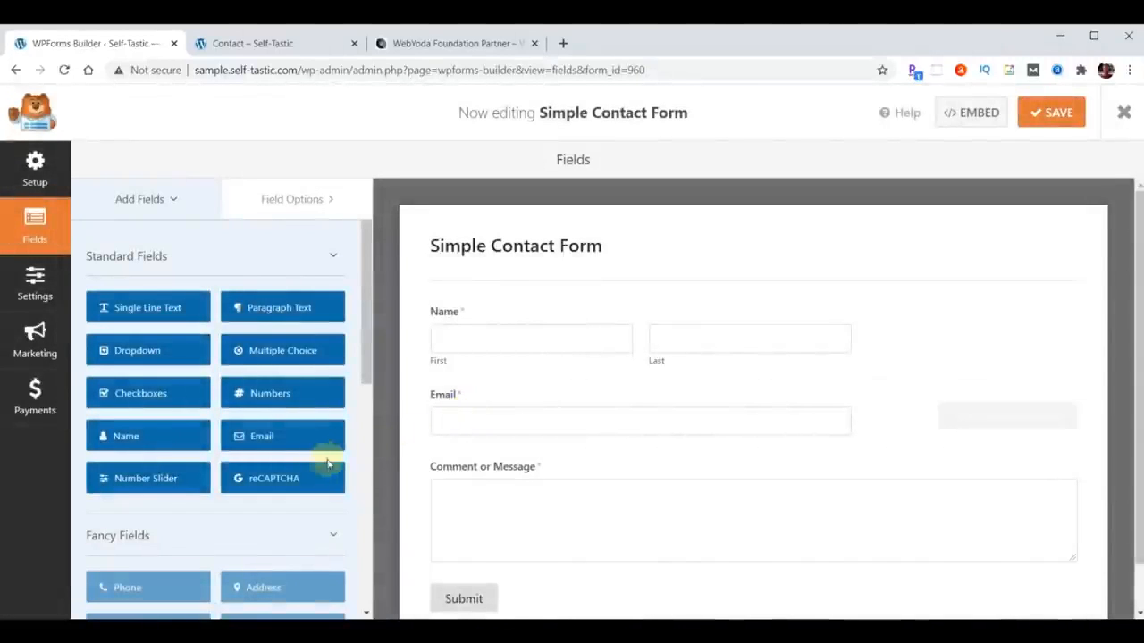
- Enable Checkbox v2 reCAPTCHA on the Simple Contact Form, save it and exit the builder
{"action": "left_click", "coordinate": [276, 476]}
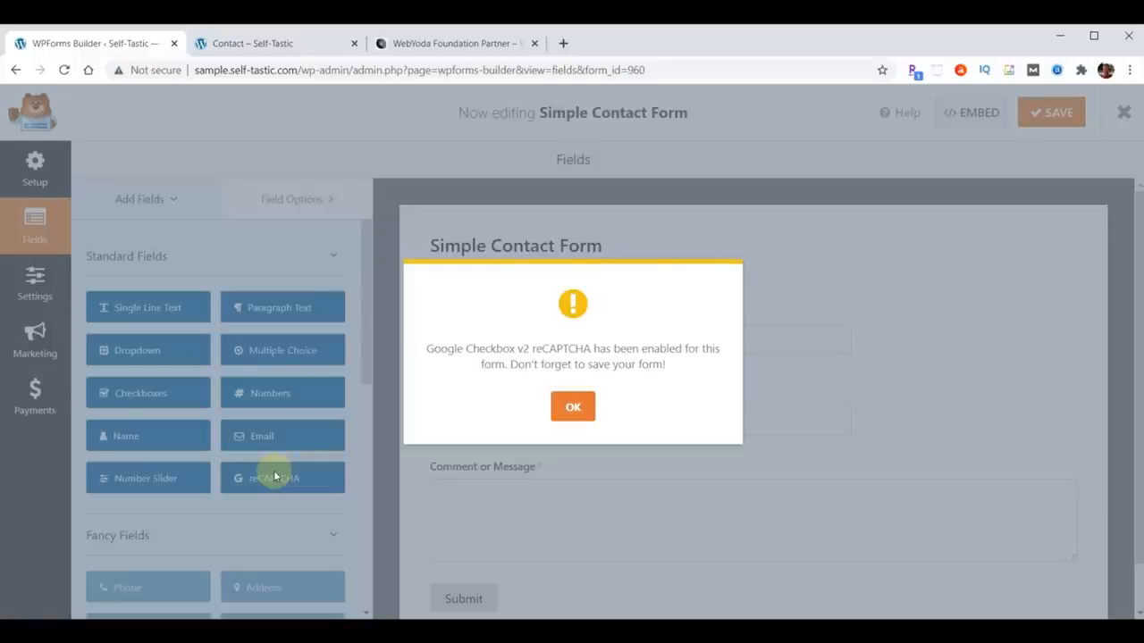
{"action": "left_click", "coordinate": [573, 408]}
{"action": "left_click", "coordinate": [1051, 123]}
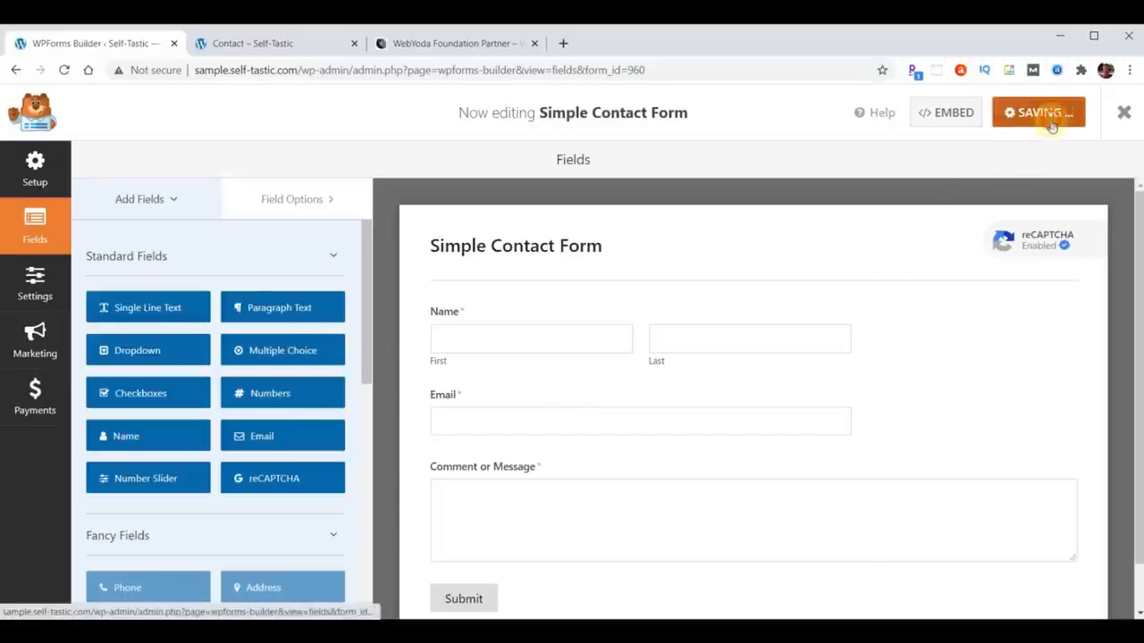
{"action": "left_click", "coordinate": [1126, 110]}
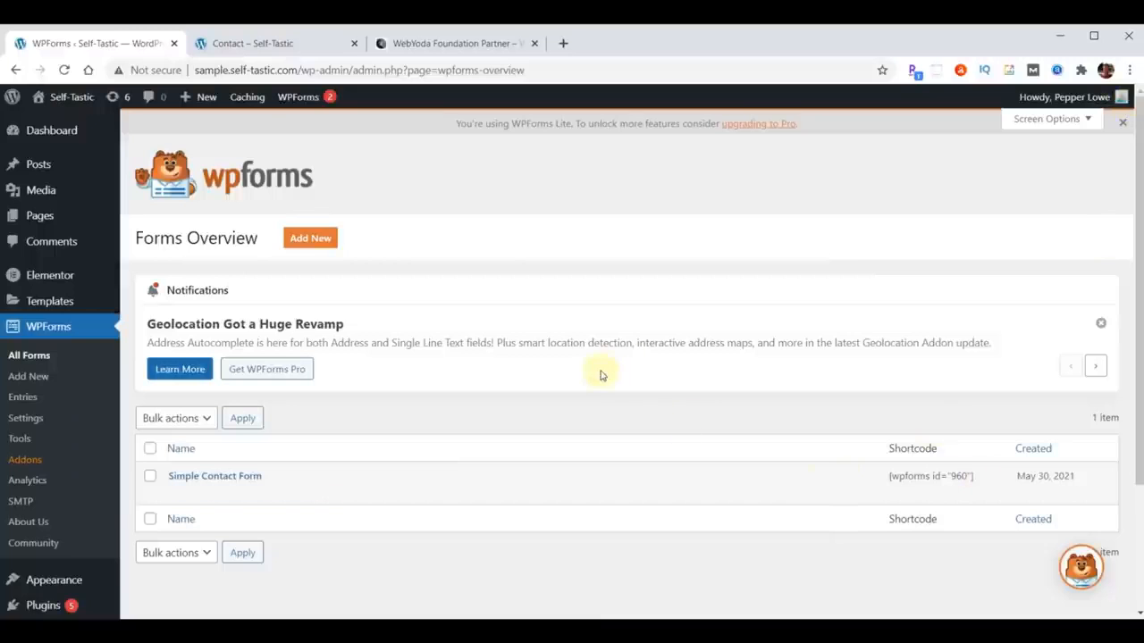
- Open the Contact page in Elementor from the Pages list
{"action": "left_click", "coordinate": [38, 223]}
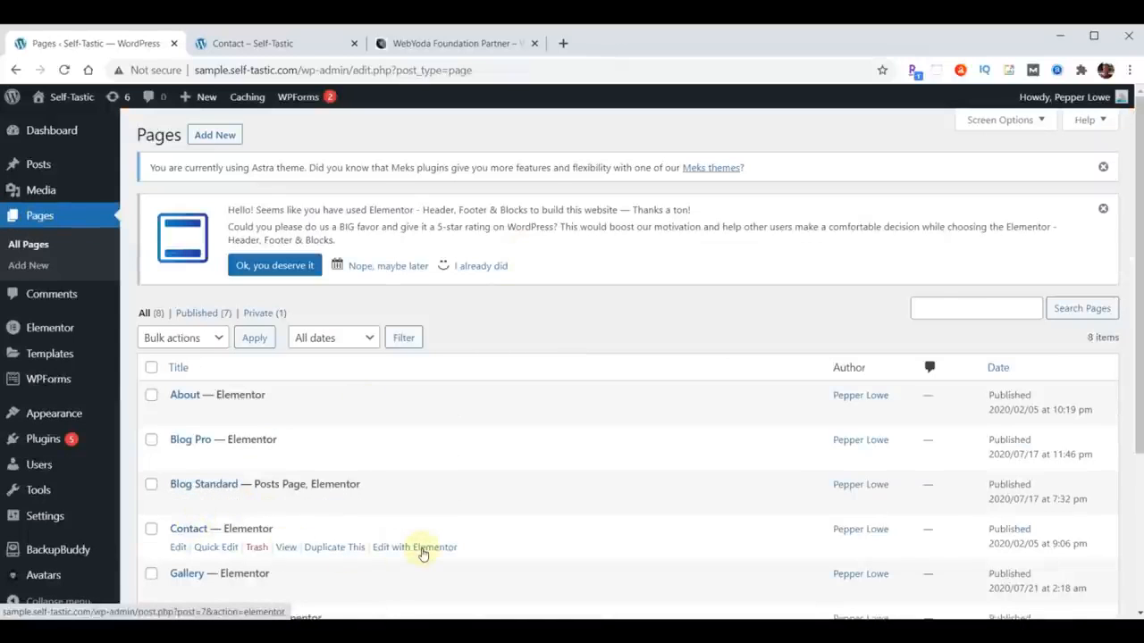
{"action": "left_click", "coordinate": [423, 548]}
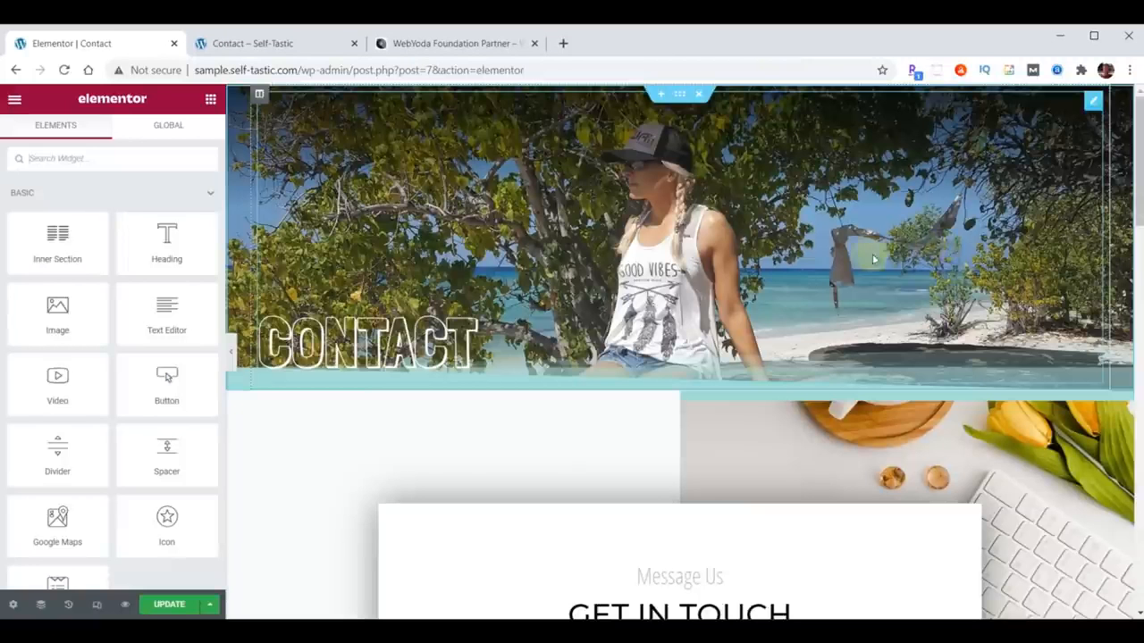
{"action": "scroll", "coordinate": [675, 392], "scroll_direction": "down", "scroll_amount": 3}
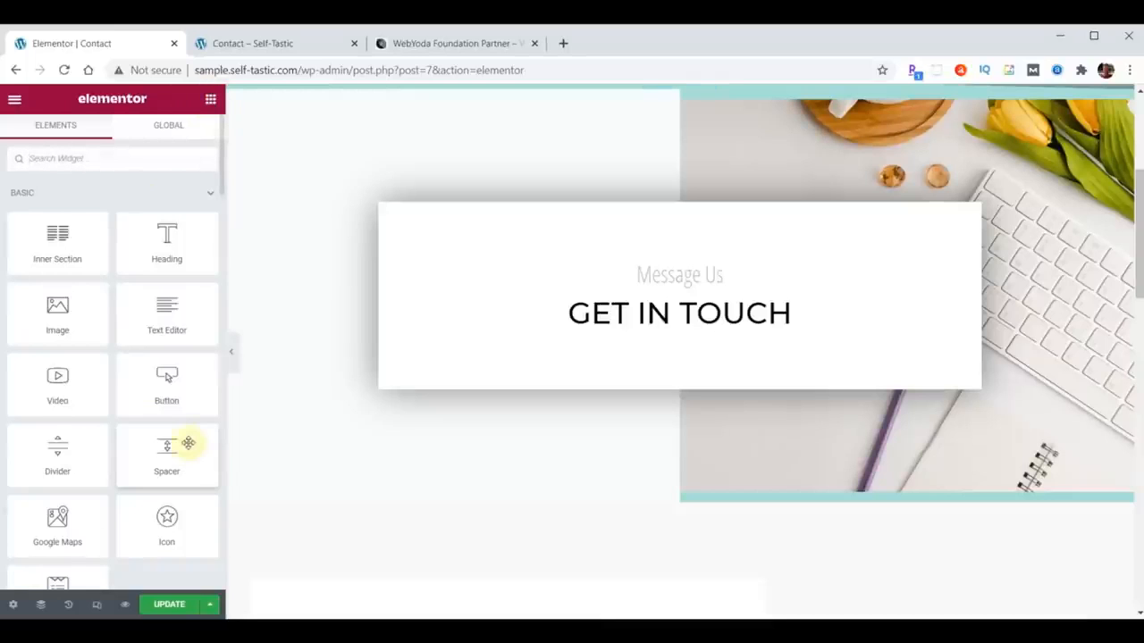
- Place a WPForms widget (search 'wpf') under GET IN TOUCH showing Simple Contact Form
{"action": "left_click", "coordinate": [72, 160]}
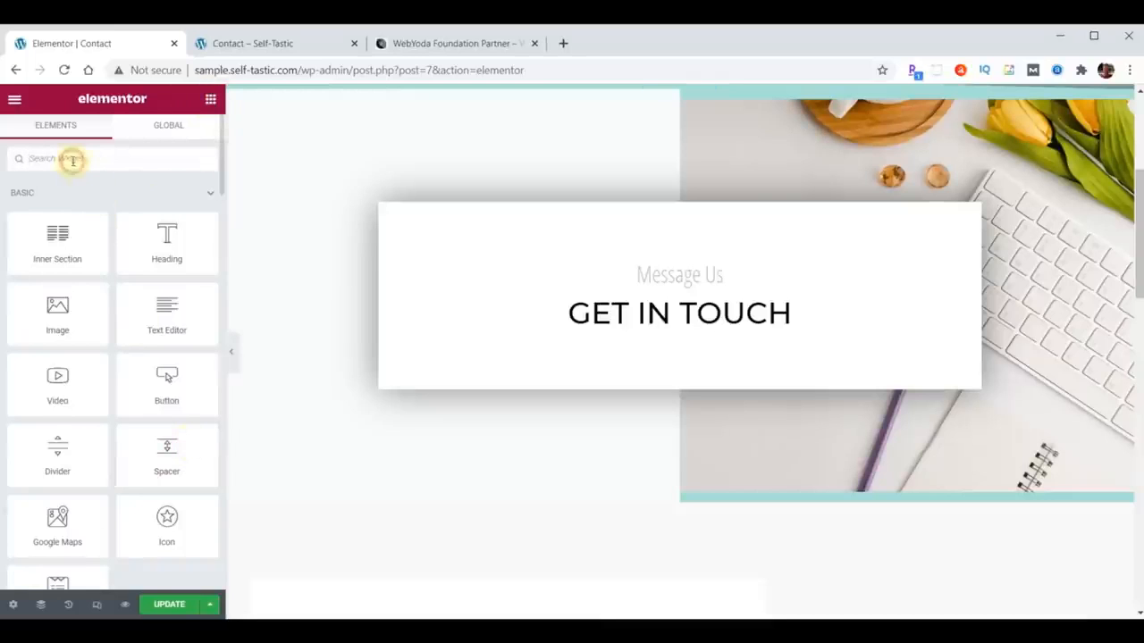
{"action": "type", "text": "wpforms"}
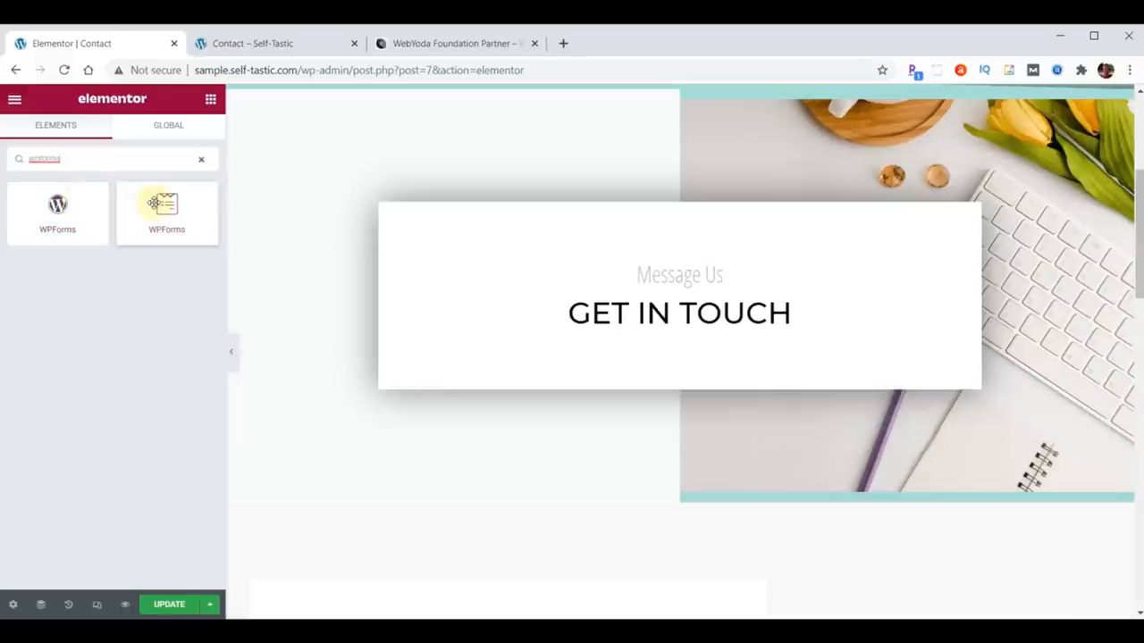
{"action": "left_click_drag", "start_coordinate": [154, 204], "coordinate": [730, 335]}
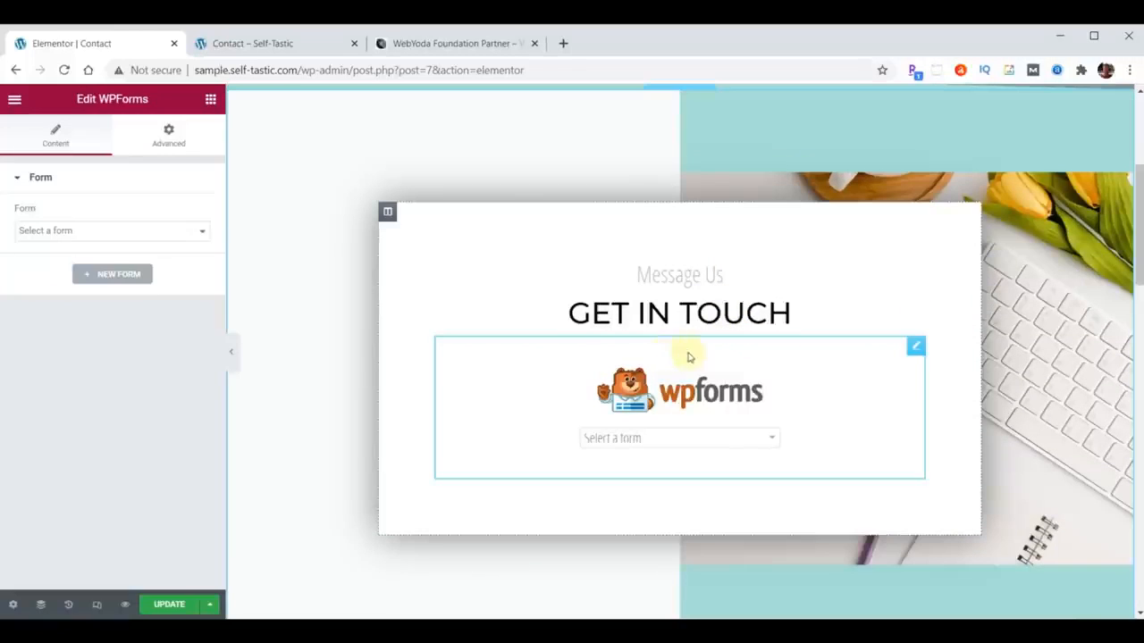
{"action": "left_click", "coordinate": [771, 438]}
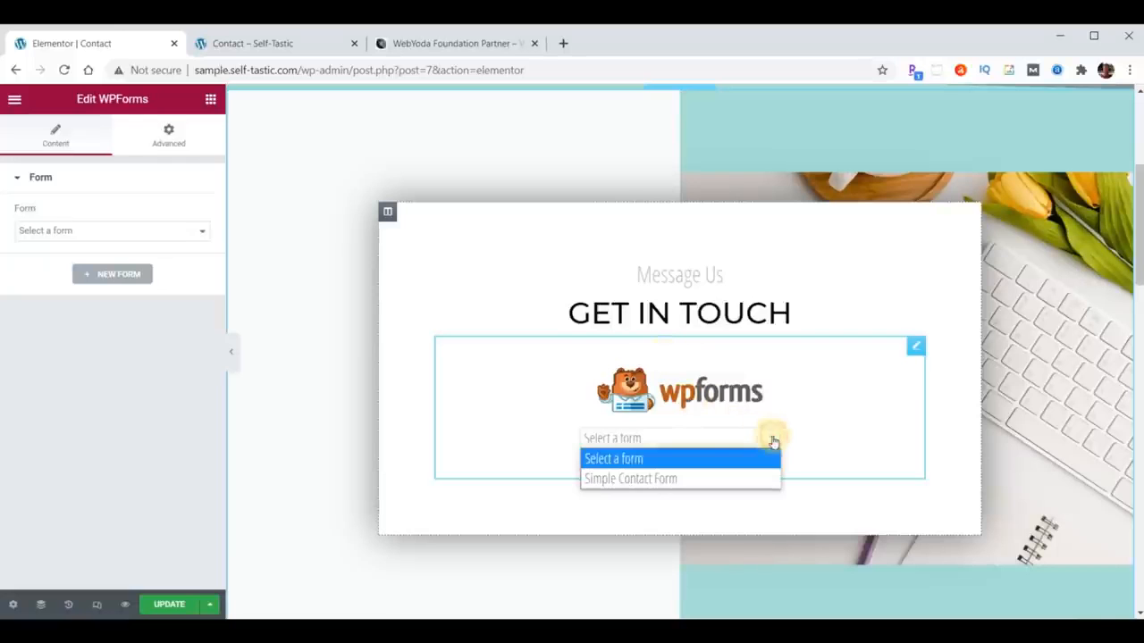
{"action": "left_click", "coordinate": [638, 478]}
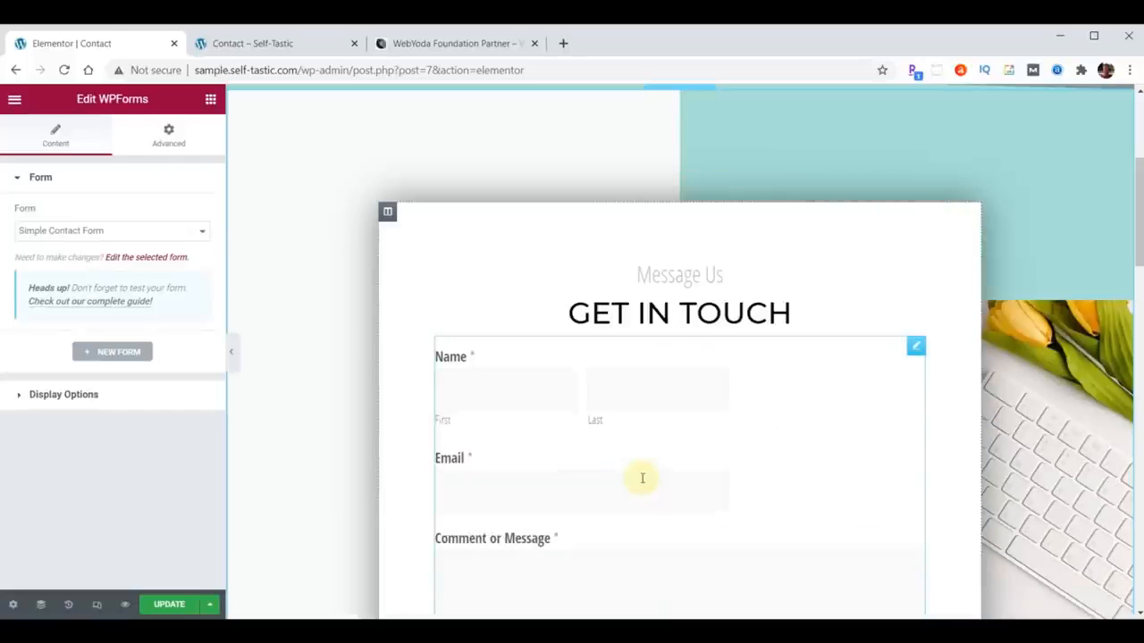
- Update the page and view the live Contact page
{"action": "scroll", "coordinate": [844, 380], "scroll_direction": "down", "scroll_amount": 3}
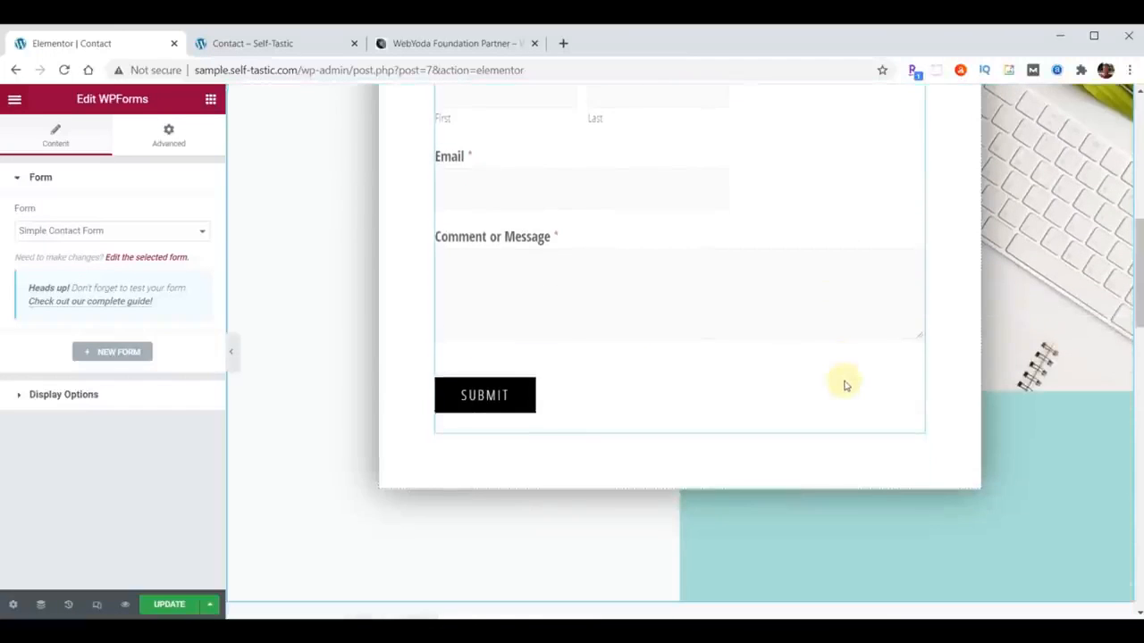
{"action": "left_click", "coordinate": [160, 605]}
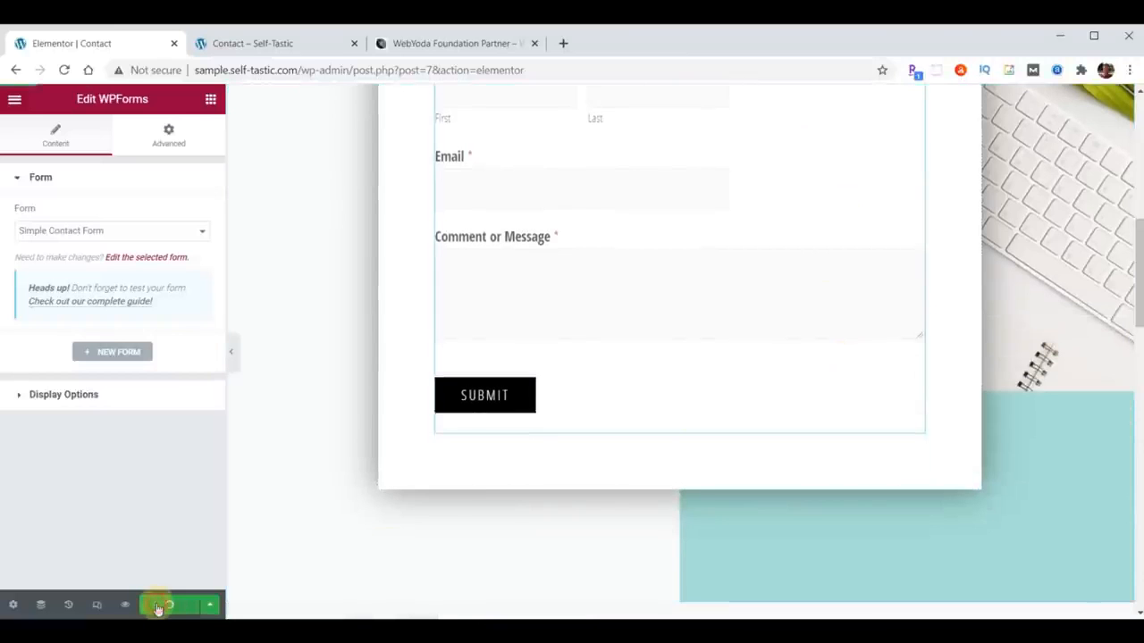
{"action": "left_click", "coordinate": [258, 43]}
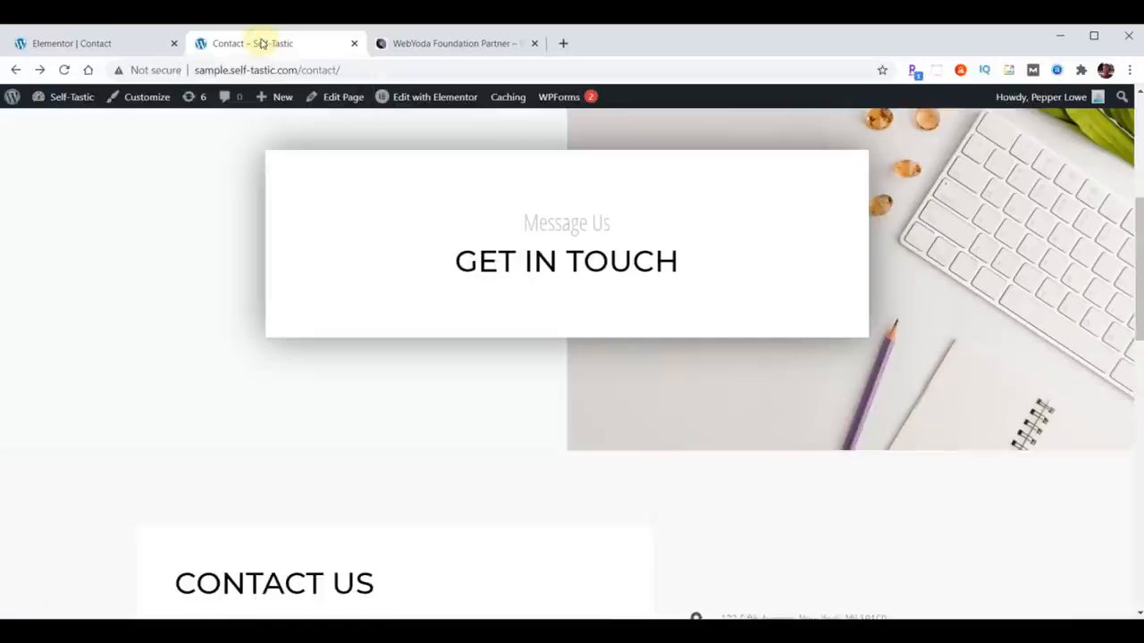
- Reload the live Contact page and scroll through its form
{"action": "left_click", "coordinate": [64, 69]}
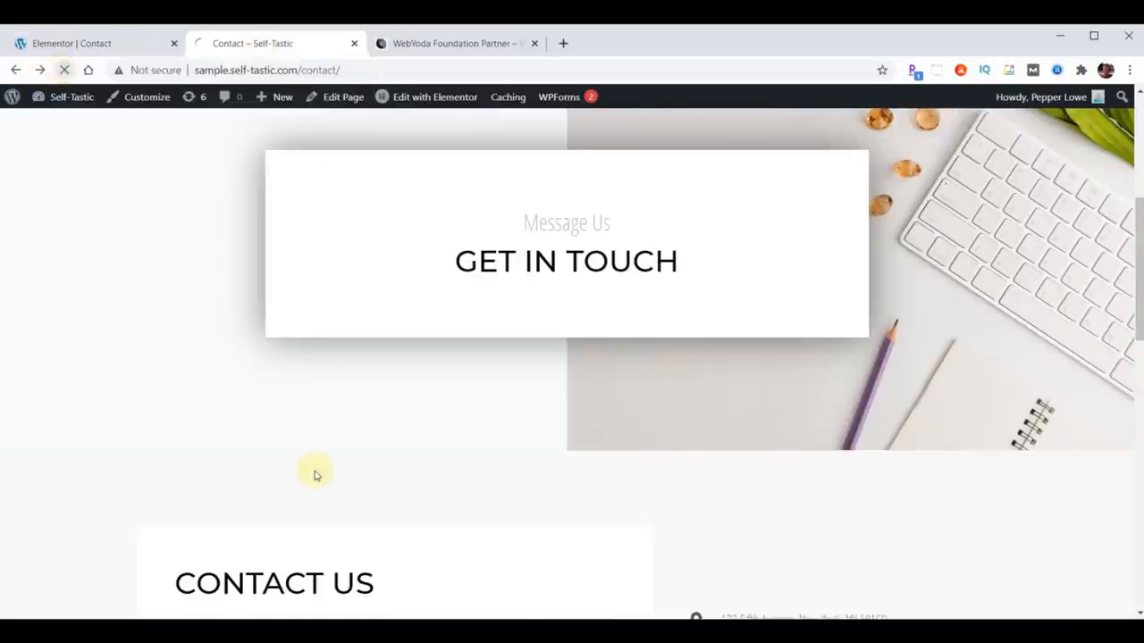
{"action": "scroll", "coordinate": [208, 306], "scroll_direction": "down", "scroll_amount": 3}
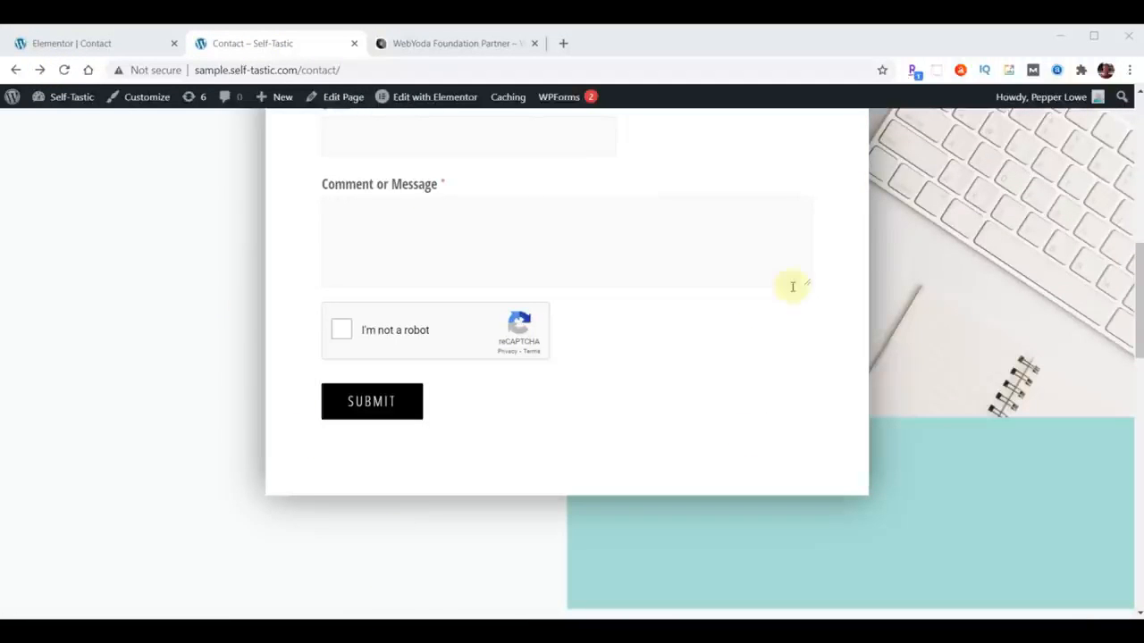
{"action": "scroll", "coordinate": [726, 374], "scroll_direction": "up", "scroll_amount": 5}
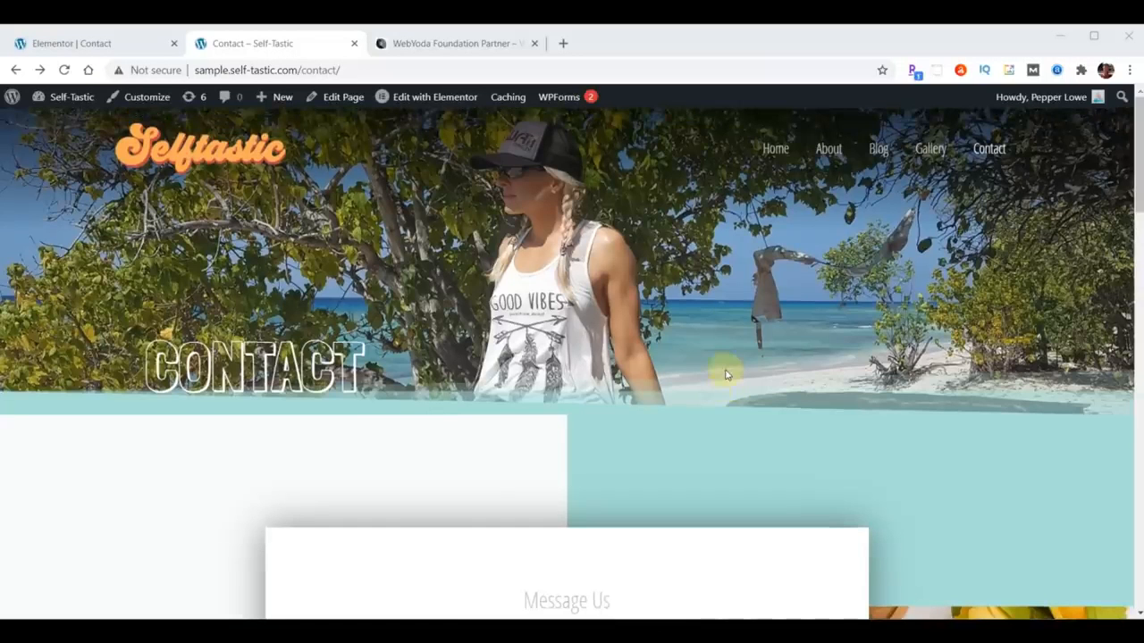
- Check the Home page's newsletter section, then return to the Elementor Contact editor
{"action": "left_click", "coordinate": [777, 154]}
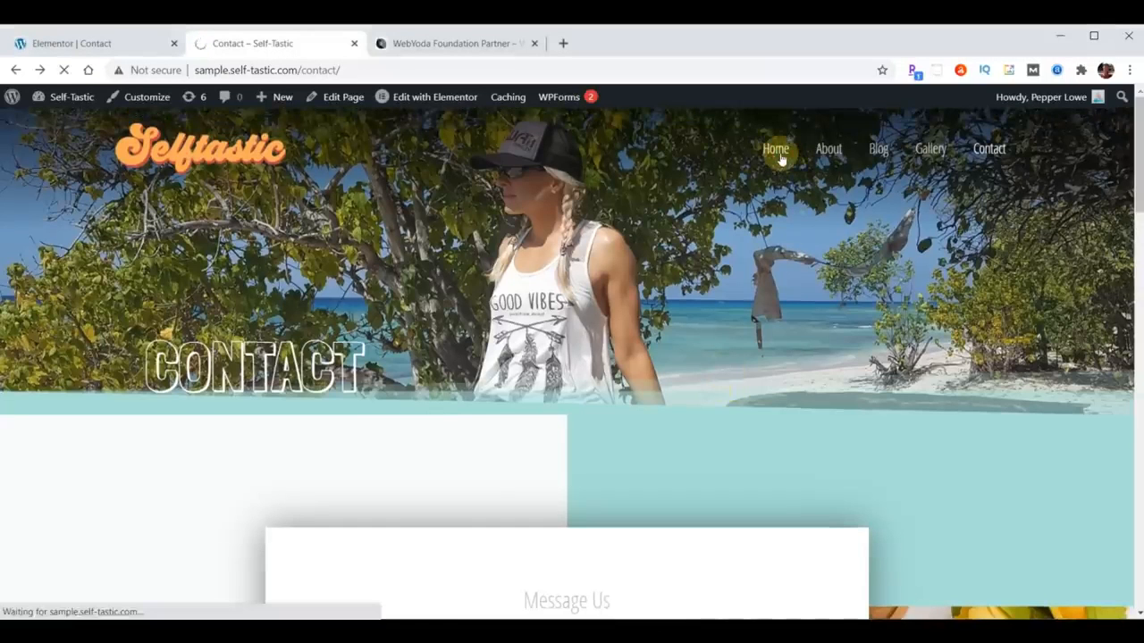
{"action": "scroll", "coordinate": [768, 177], "scroll_direction": "down", "scroll_amount": 15}
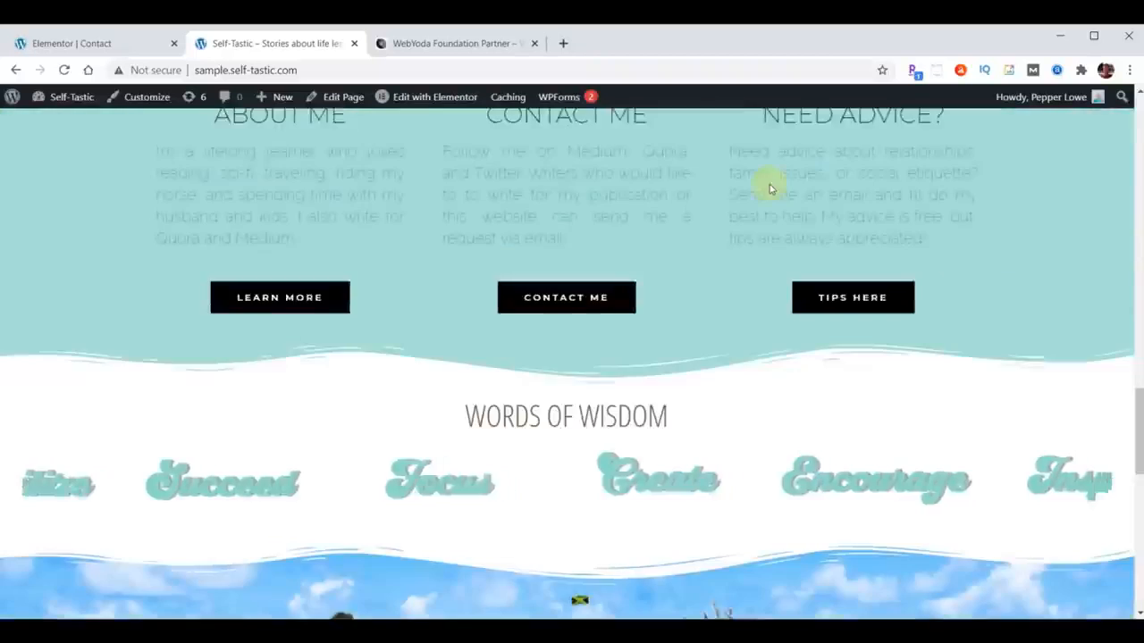
{"action": "scroll", "coordinate": [769, 184], "scroll_direction": "down", "scroll_amount": 10}
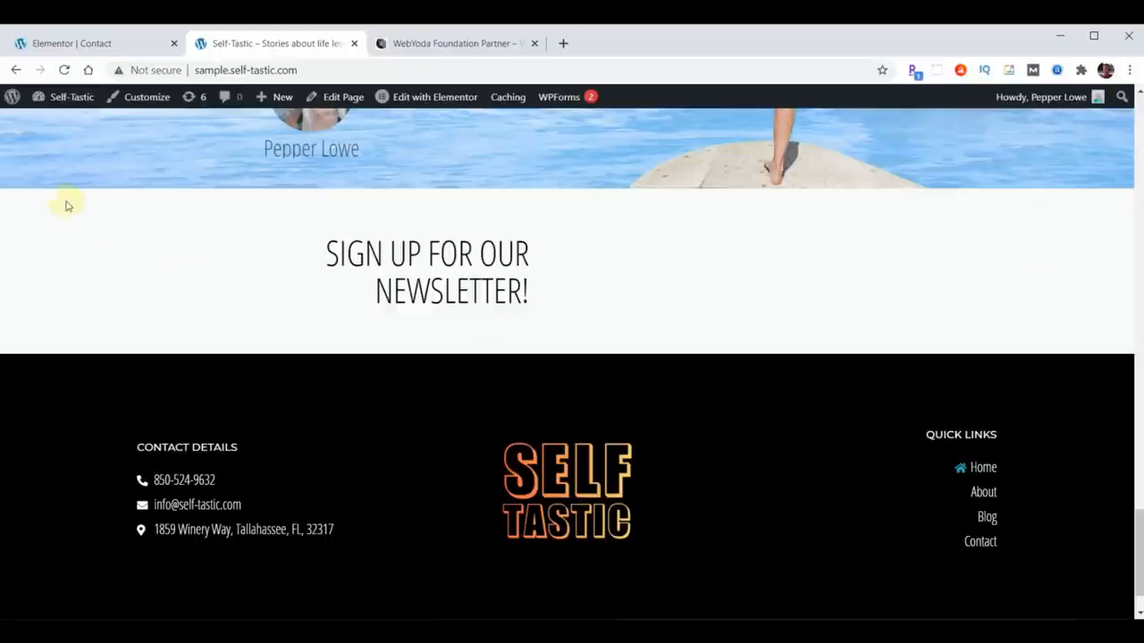
{"action": "left_click", "coordinate": [50, 42]}
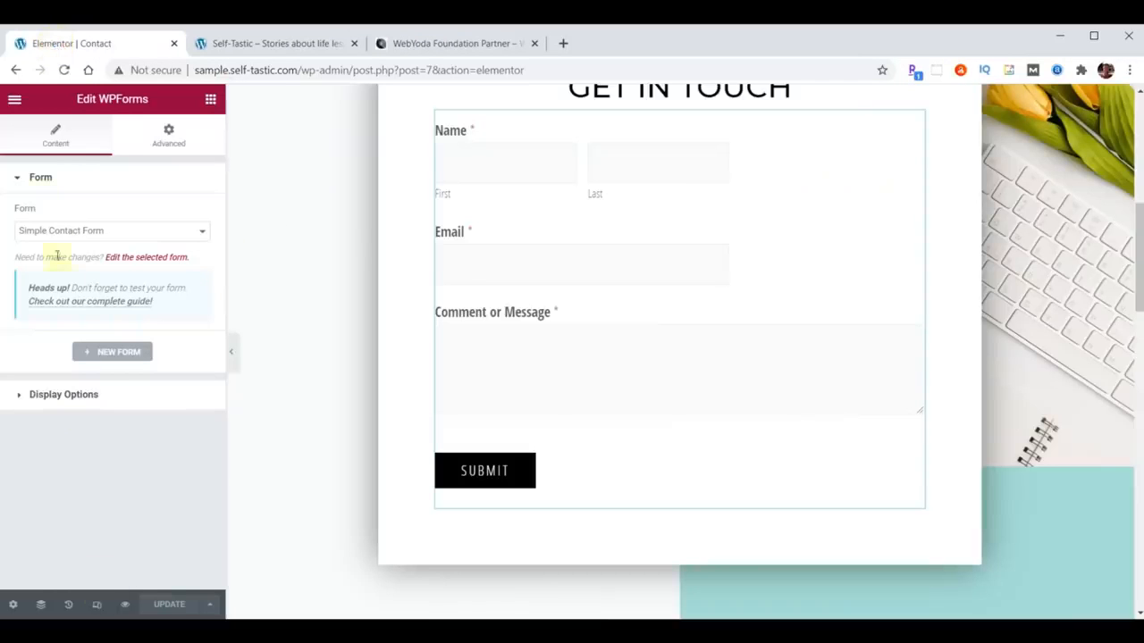
- Exit Elementor to the dashboard and open Simple Contact Form from WPForms All Forms
{"action": "left_click", "coordinate": [15, 101]}
{"action": "left_click", "coordinate": [77, 362]}
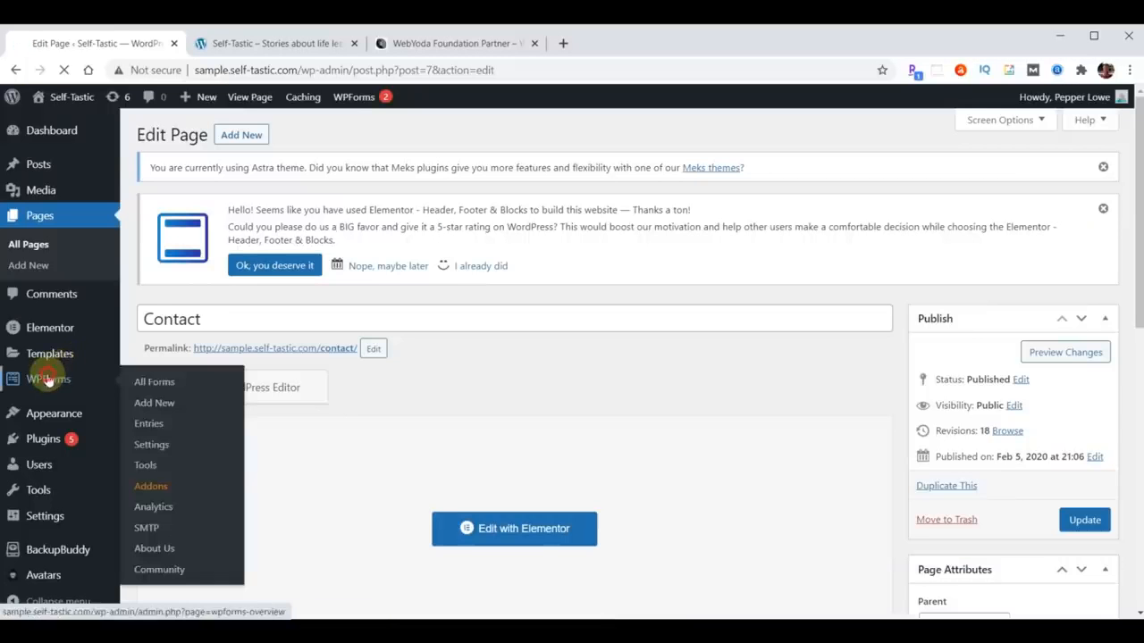
{"action": "left_click", "coordinate": [42, 379]}
{"action": "scroll", "coordinate": [364, 447], "scroll_direction": "down", "scroll_amount": 2}
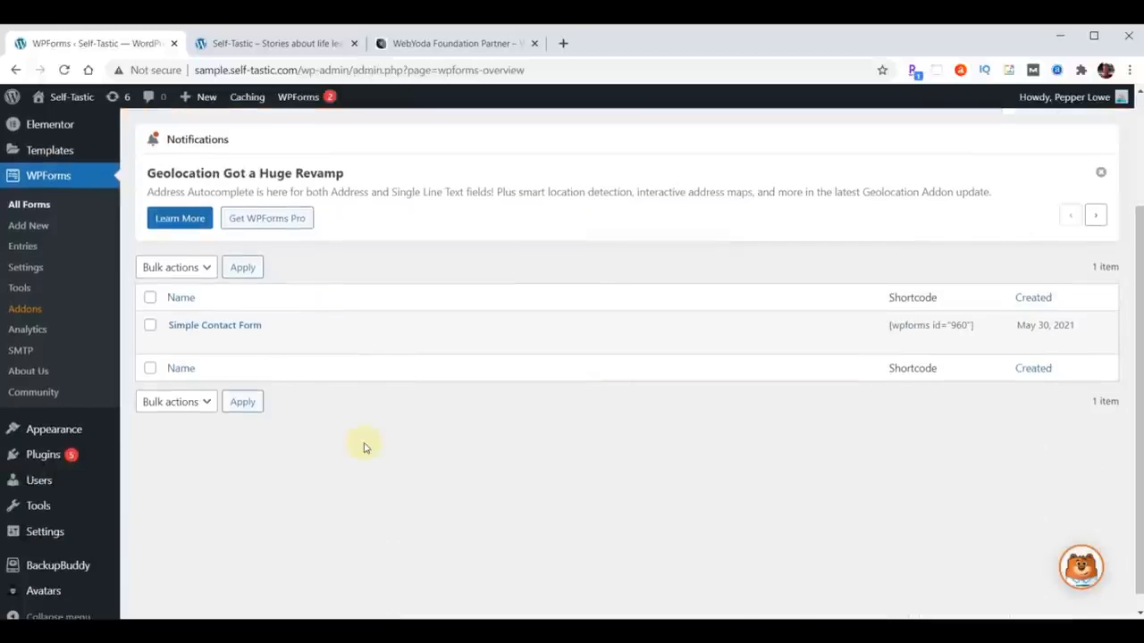
{"action": "left_click", "coordinate": [225, 327]}
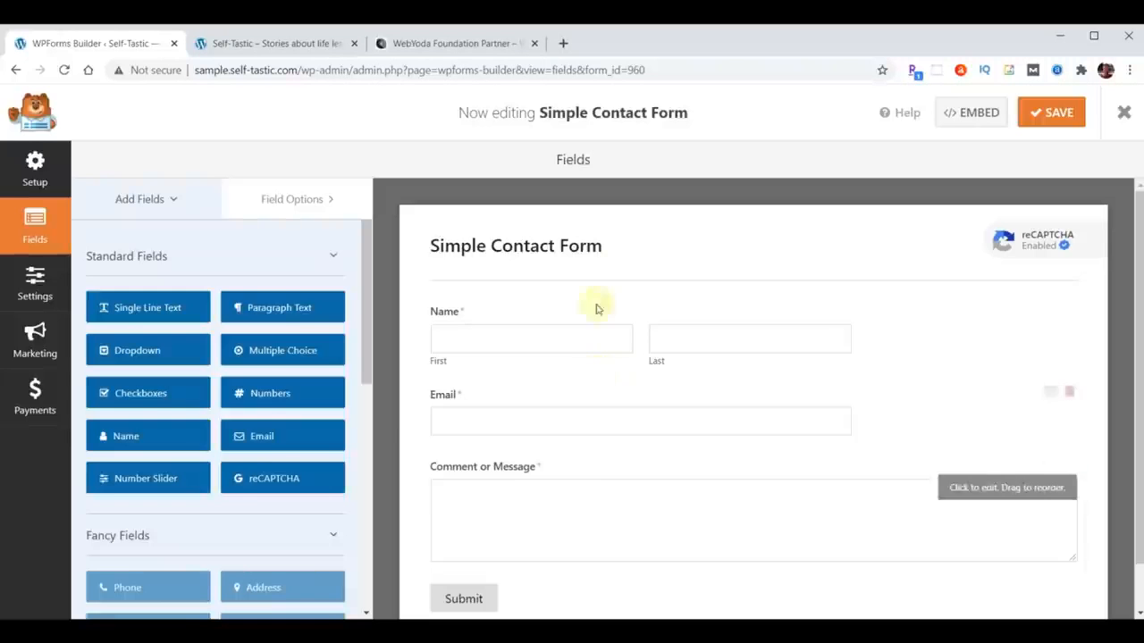
- Change the form name to 'Contact Us' in General settings, save, and close the builder
{"action": "left_click", "coordinate": [581, 244]}
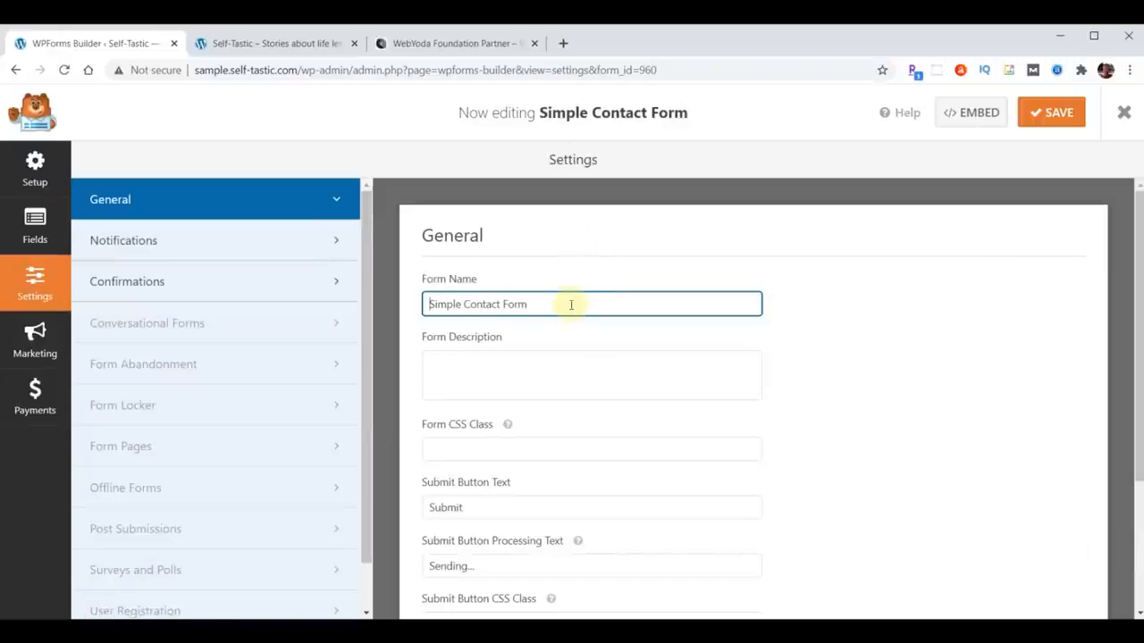
{"action": "left_click_drag", "start_coordinate": [592, 304], "coordinate": [365, 308]}
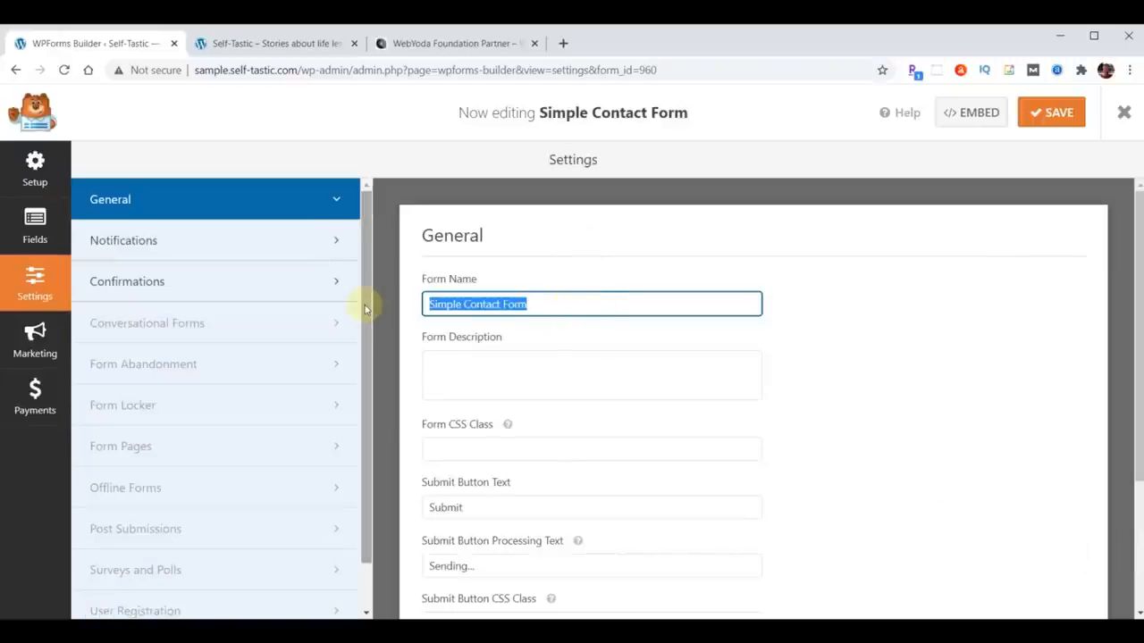
{"action": "type", "text": "Contact Us"}
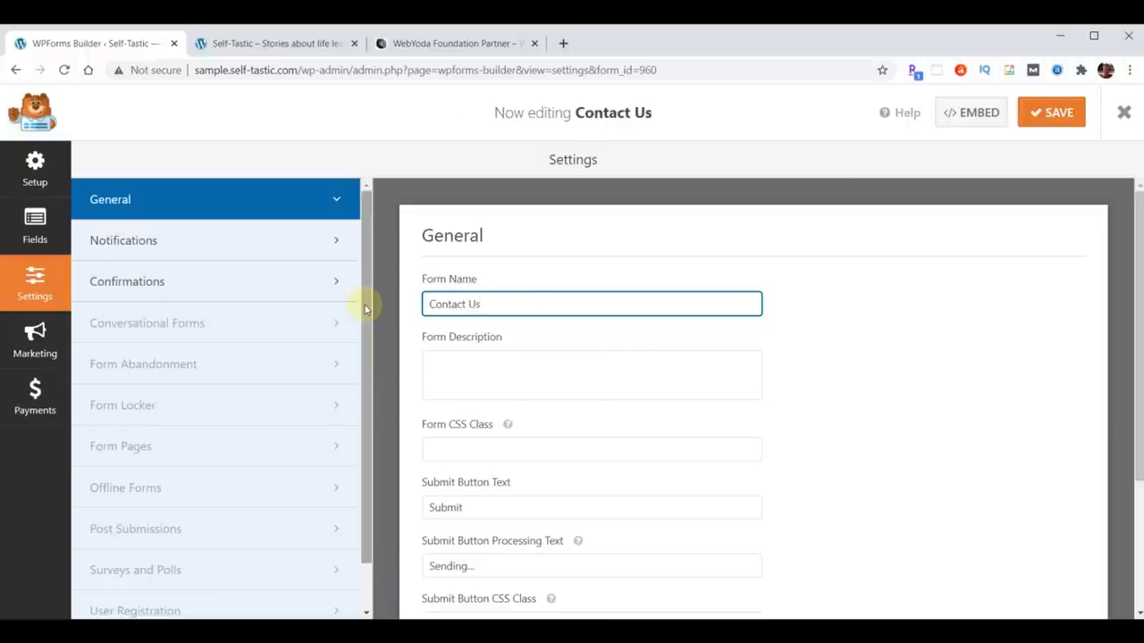
{"action": "left_click", "coordinate": [1031, 116]}
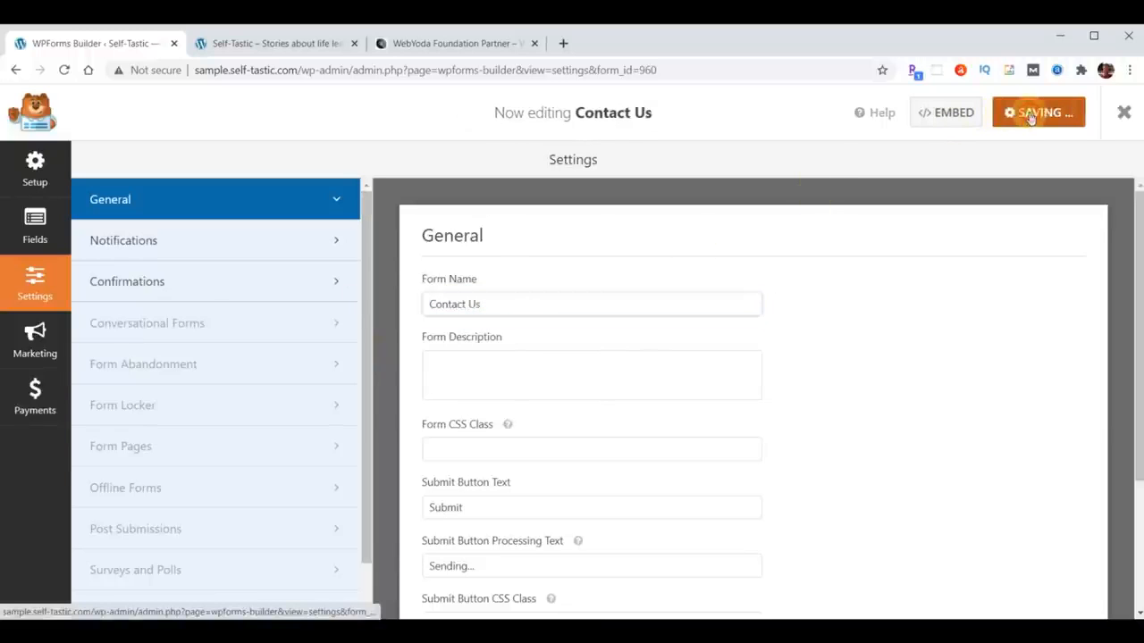
{"action": "left_click", "coordinate": [1124, 112]}
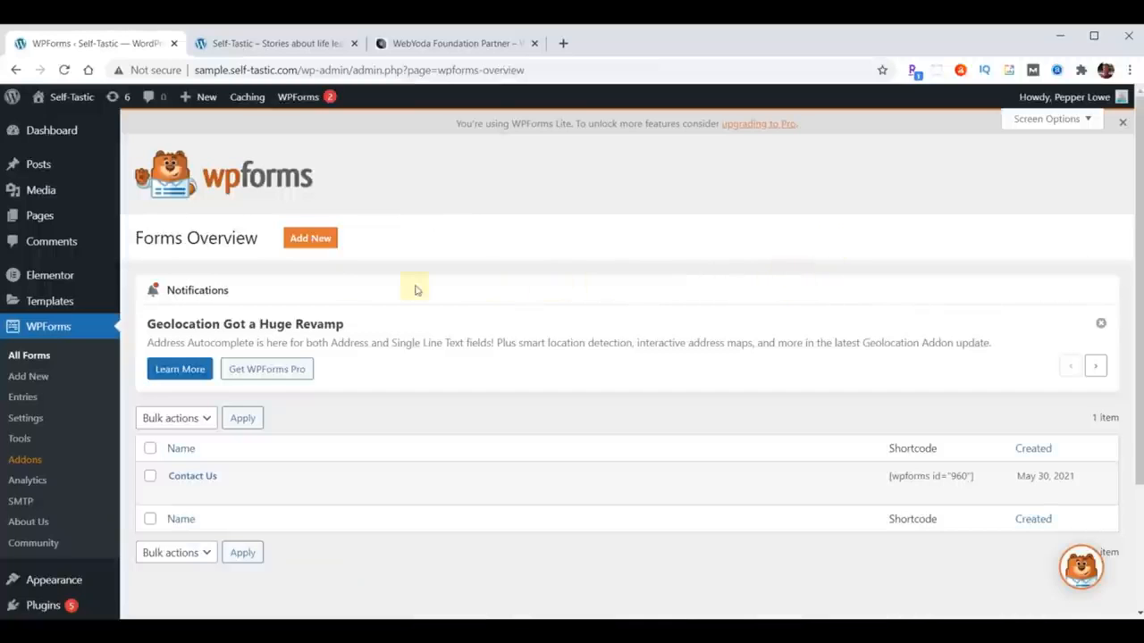
- Start a new form named 'Join Email' from the Simple Contact Form template
{"action": "left_click", "coordinate": [308, 238]}
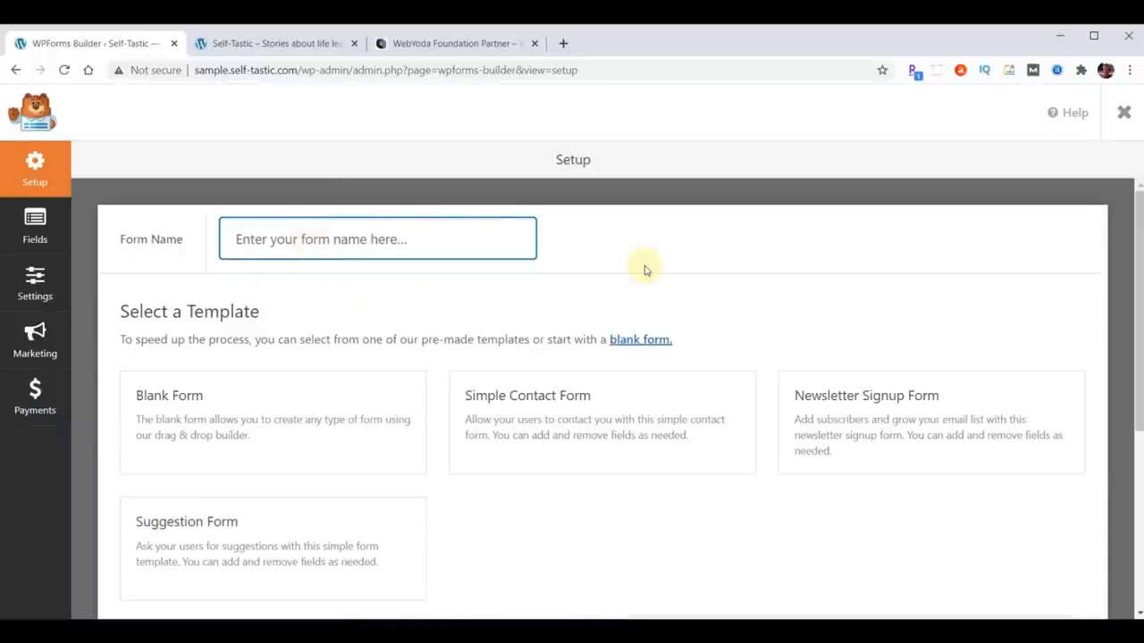
{"action": "type", "text": "Join Email"}
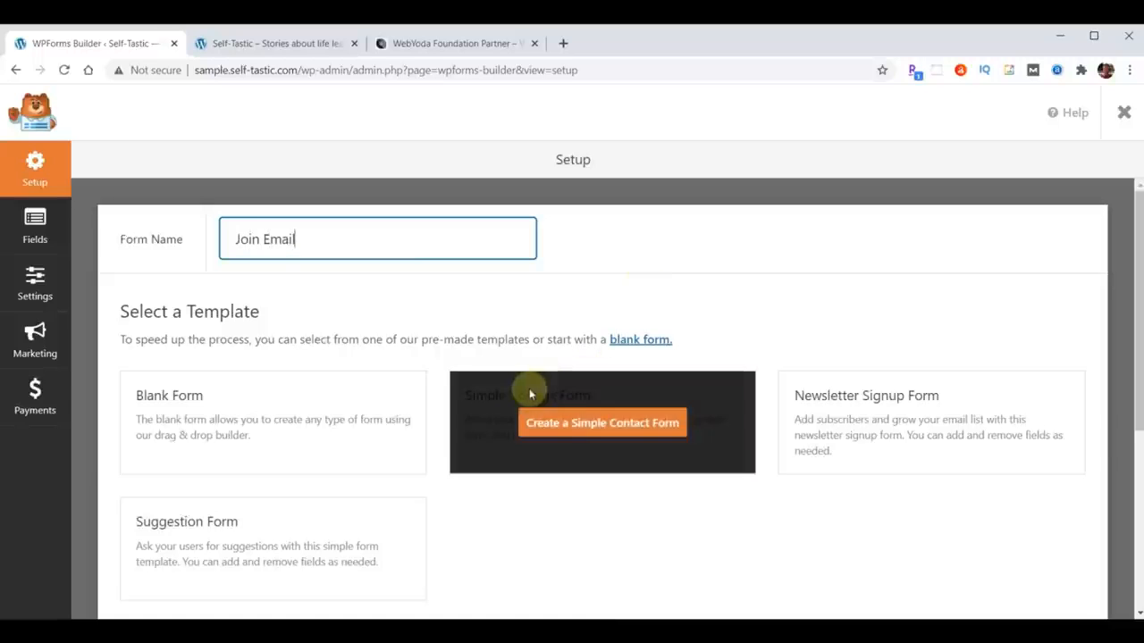
{"action": "left_click", "coordinate": [573, 424]}
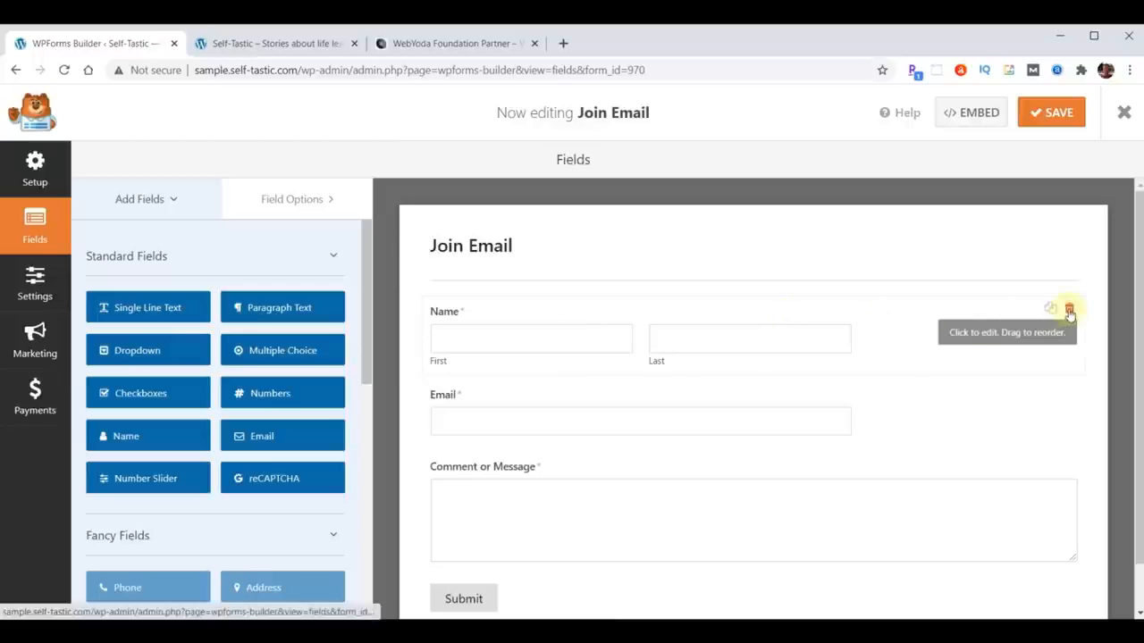
- Delete the Comment or Message field, then save and close the Join Email form
{"action": "left_click", "coordinate": [1070, 461]}
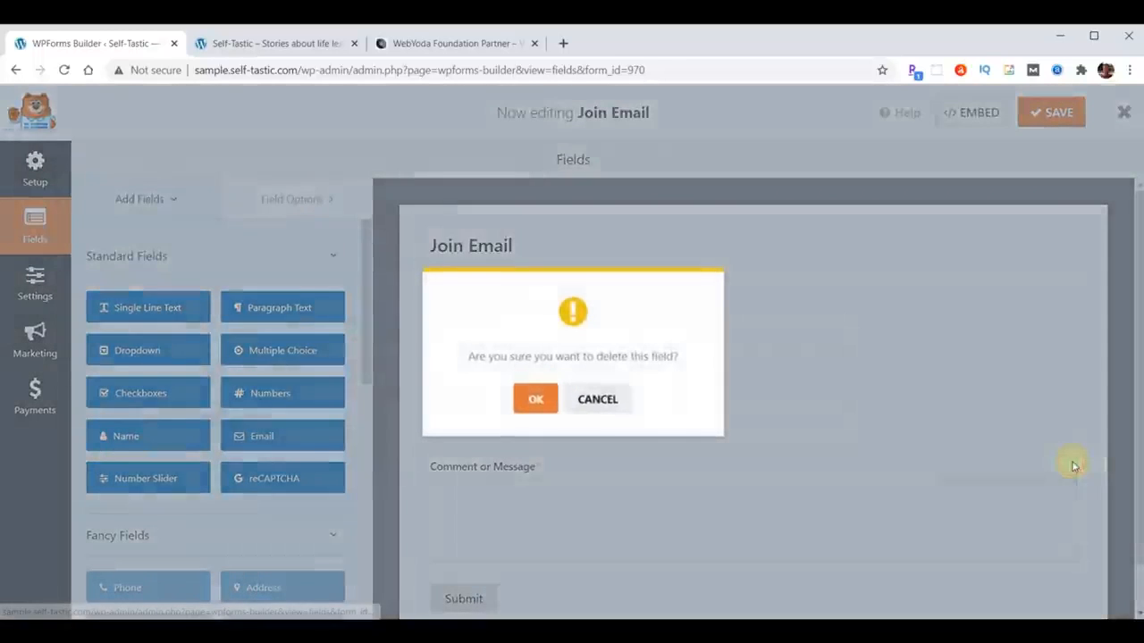
{"action": "left_click", "coordinate": [540, 402]}
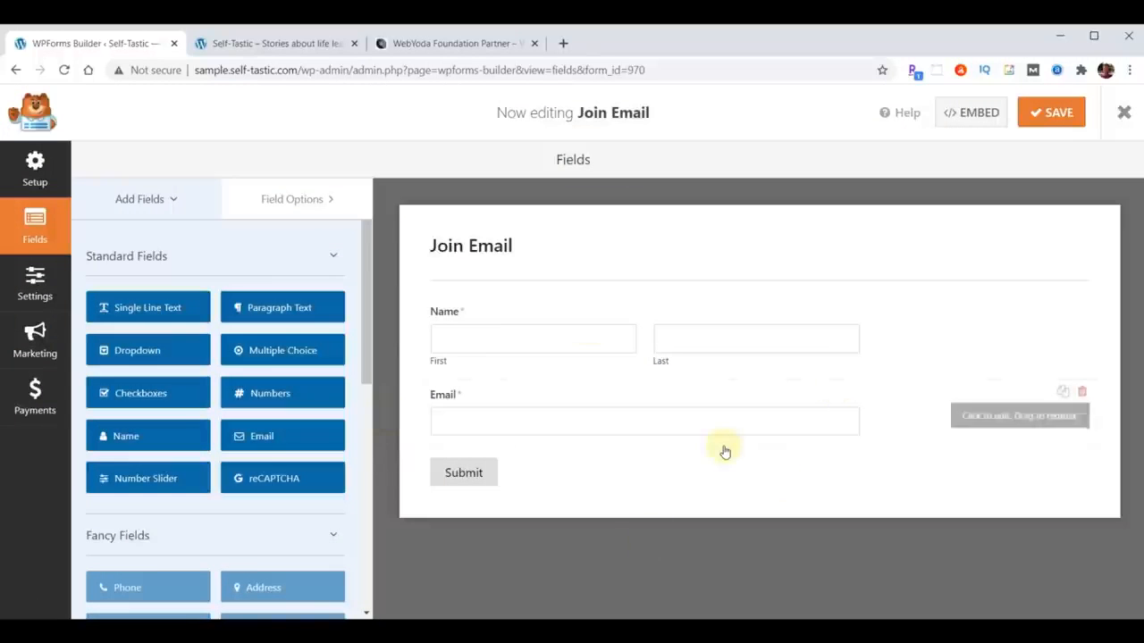
{"action": "left_click", "coordinate": [1044, 114]}
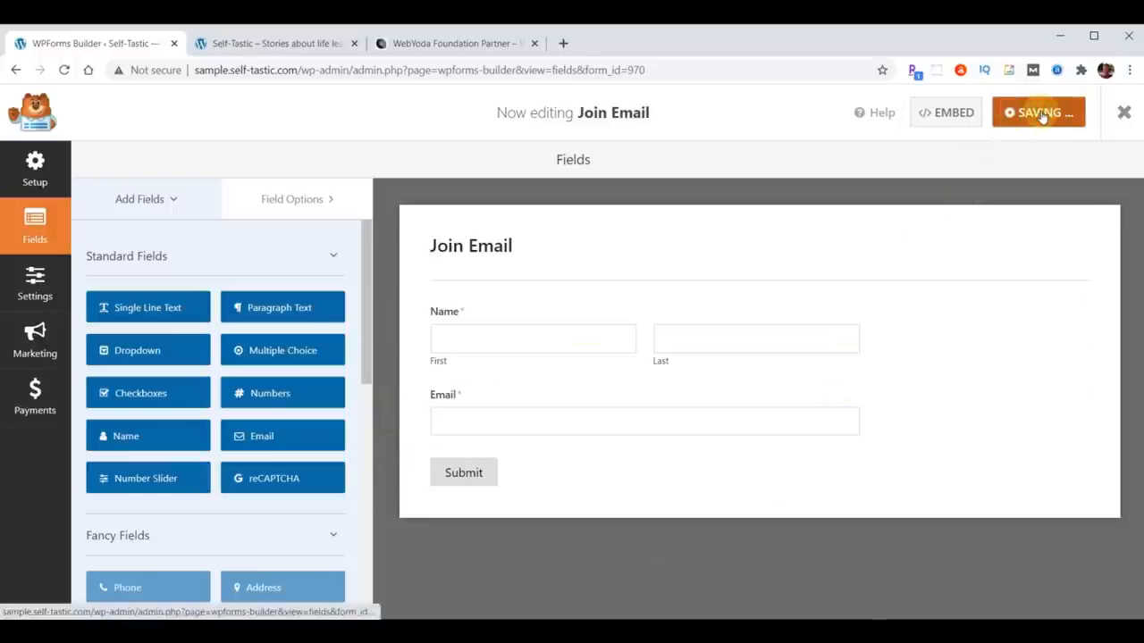
{"action": "left_click", "coordinate": [1123, 113]}
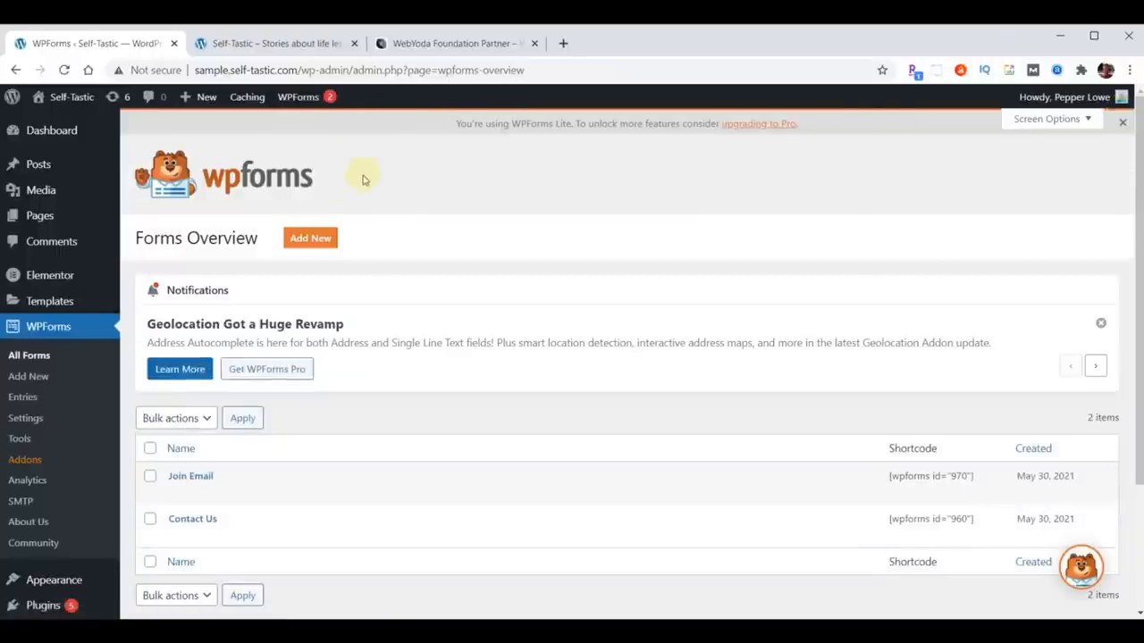
- Open the Home page in Elementor and scroll down to the newsletter section
{"action": "left_click", "coordinate": [41, 217]}
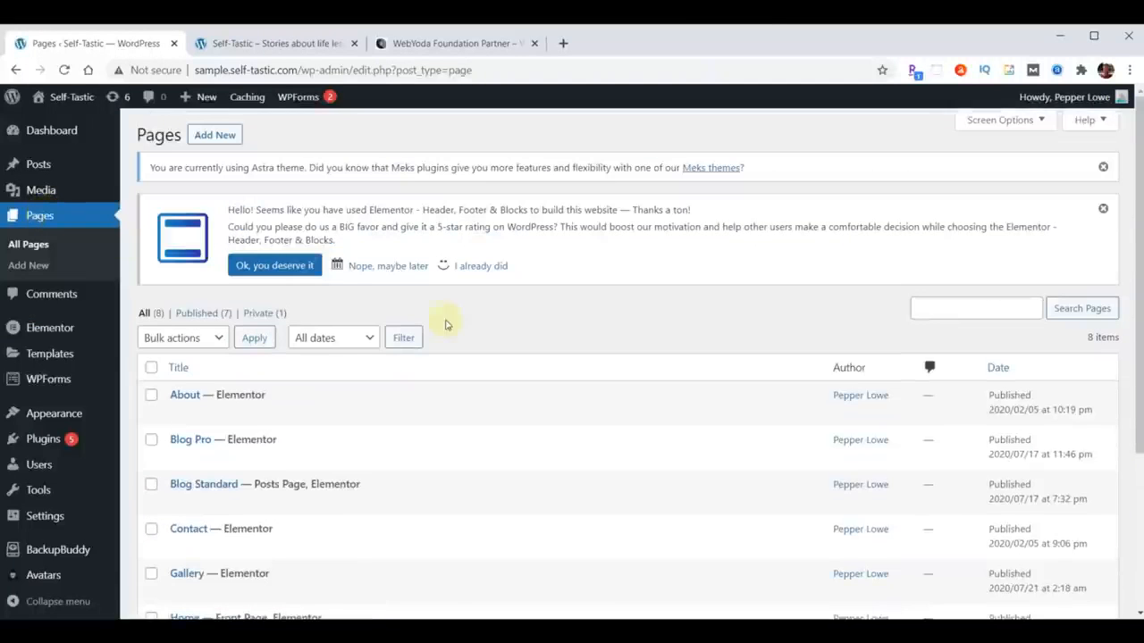
{"action": "scroll", "coordinate": [471, 331], "scroll_direction": "down", "scroll_amount": 3}
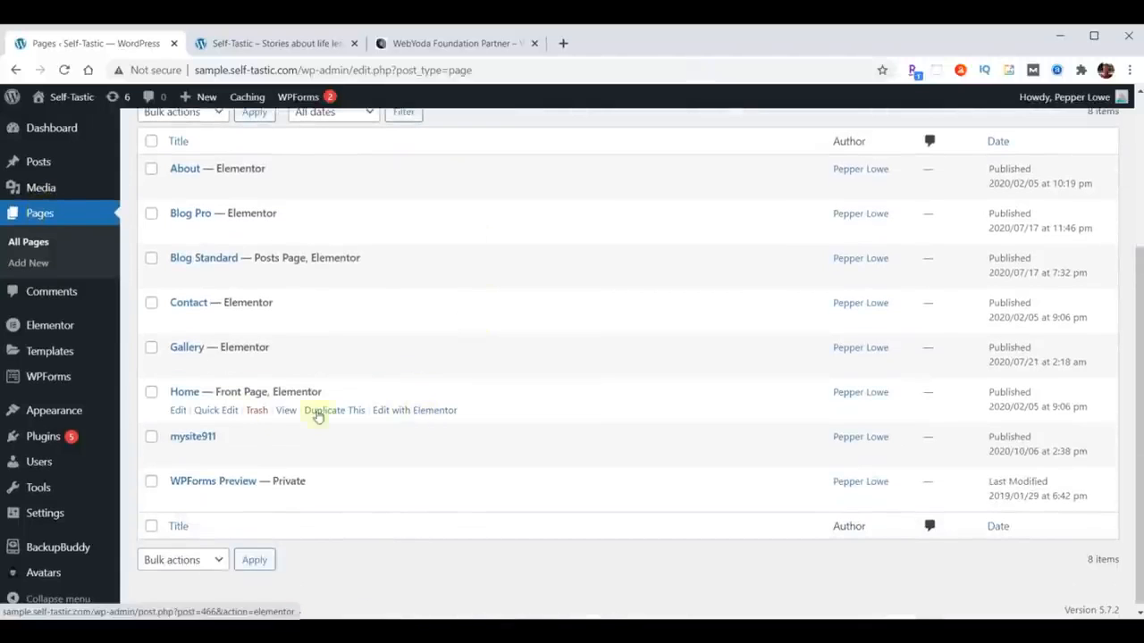
{"action": "left_click", "coordinate": [412, 412]}
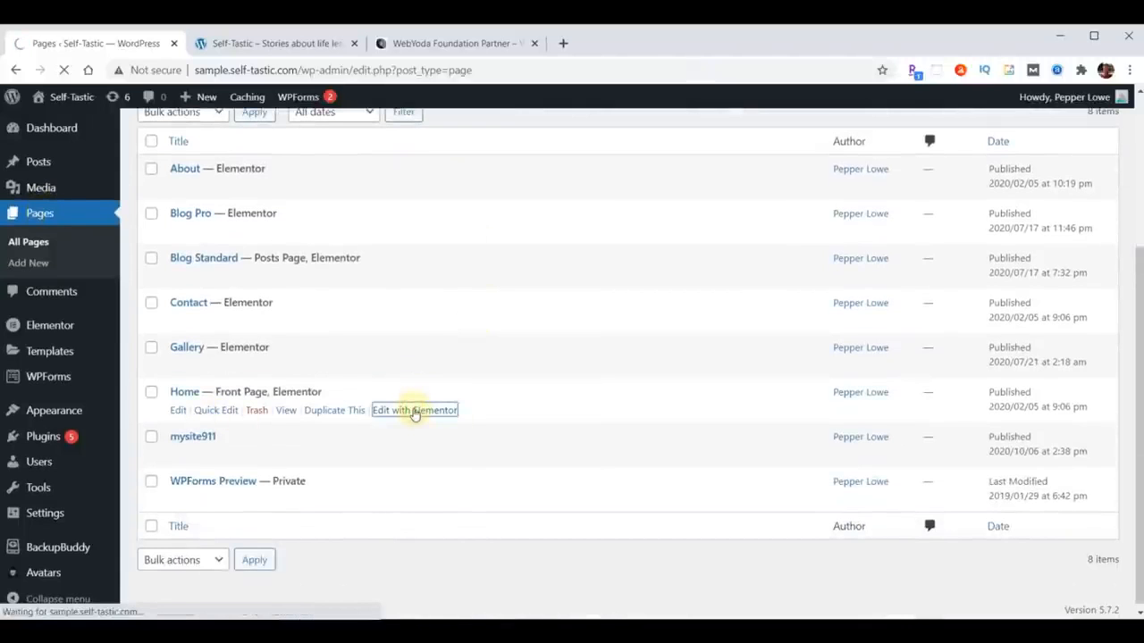
{"action": "scroll", "coordinate": [872, 379], "scroll_direction": "down", "scroll_amount": 10}
{"action": "scroll", "coordinate": [877, 383], "scroll_direction": "down", "scroll_amount": 15}
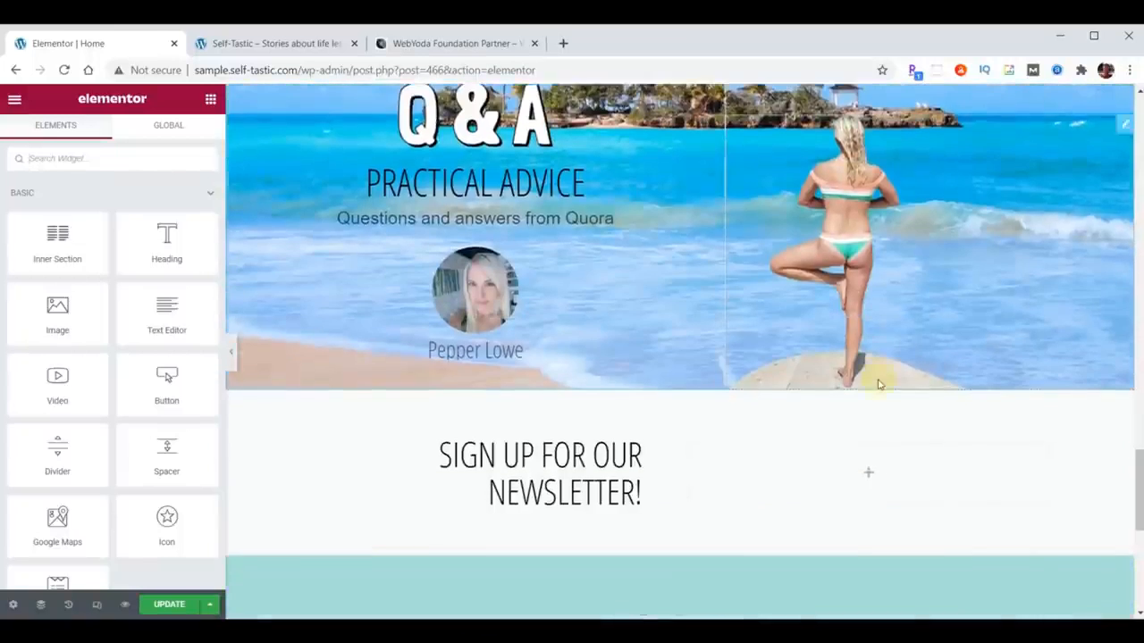
{"action": "scroll", "coordinate": [878, 382], "scroll_direction": "down", "scroll_amount": 2}
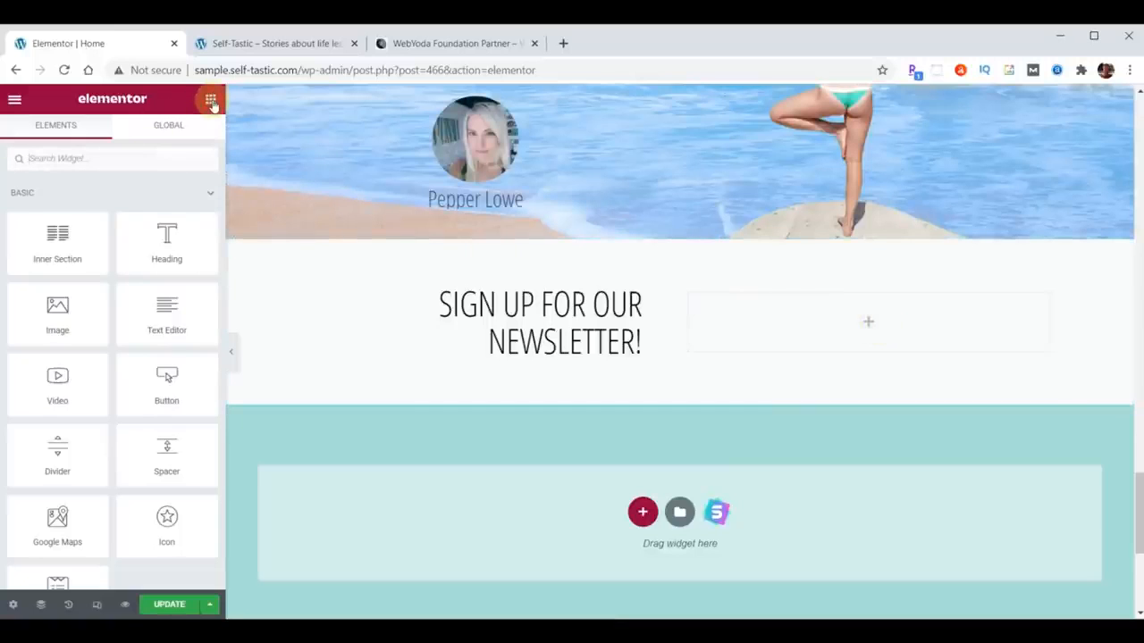
- Add a WPForms widget beside the newsletter heading showing the Join Email form
{"action": "left_click", "coordinate": [94, 159]}
{"action": "type", "text": "wpforms"}
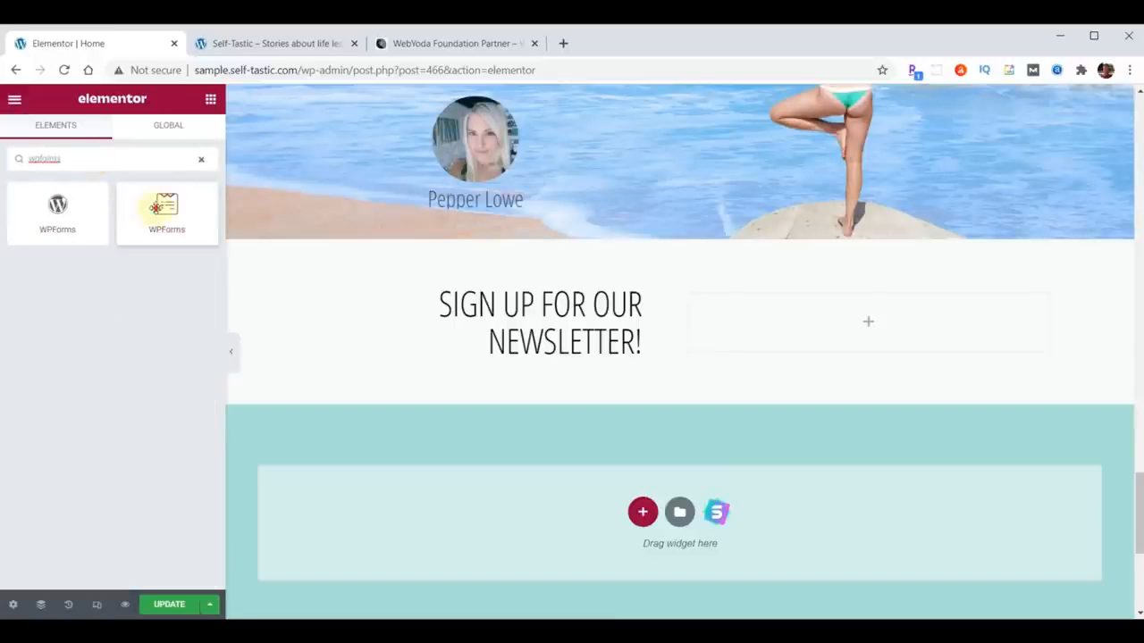
{"action": "left_click_drag", "start_coordinate": [161, 205], "coordinate": [852, 311]}
{"action": "left_click", "coordinate": [881, 390]}
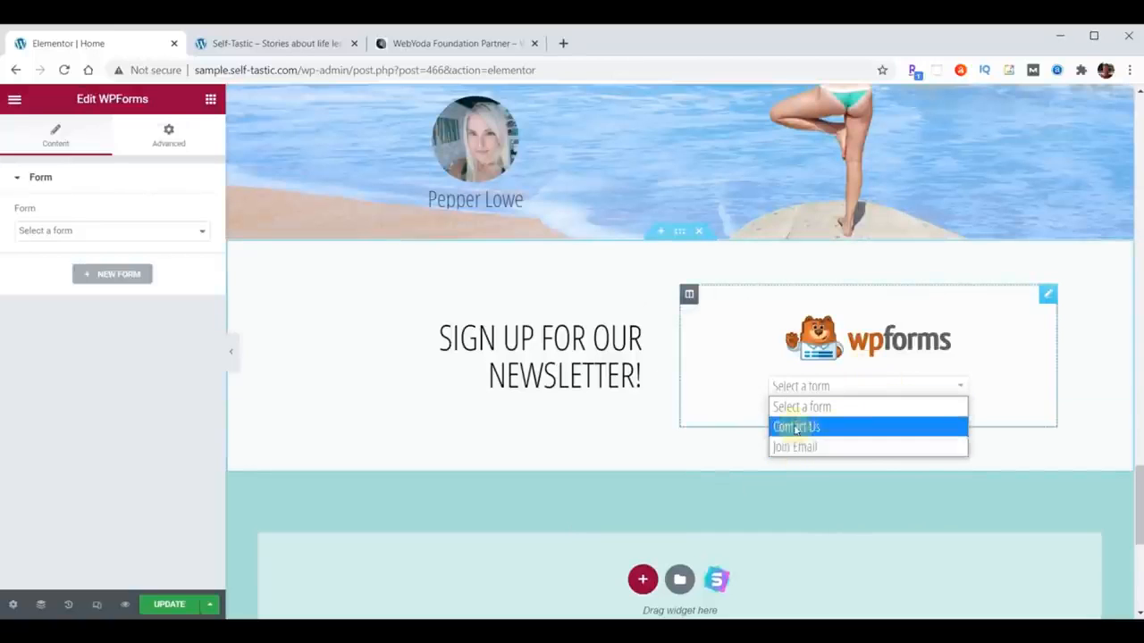
{"action": "left_click", "coordinate": [819, 449]}
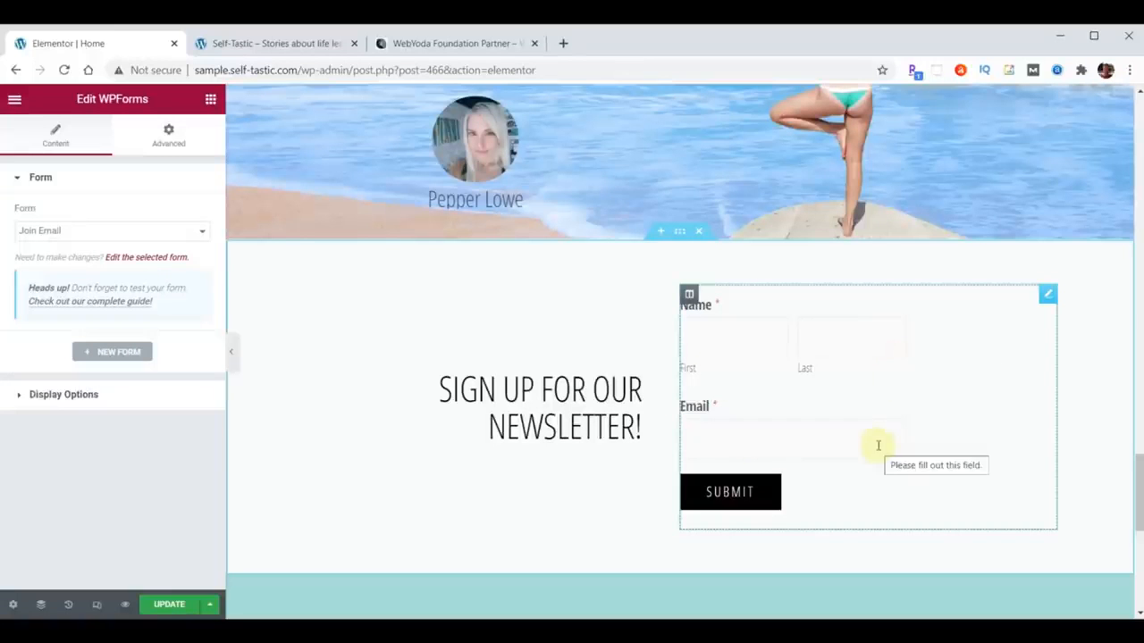
- Update the Home page and exit Elementor to the dashboard
{"action": "left_click", "coordinate": [150, 608]}
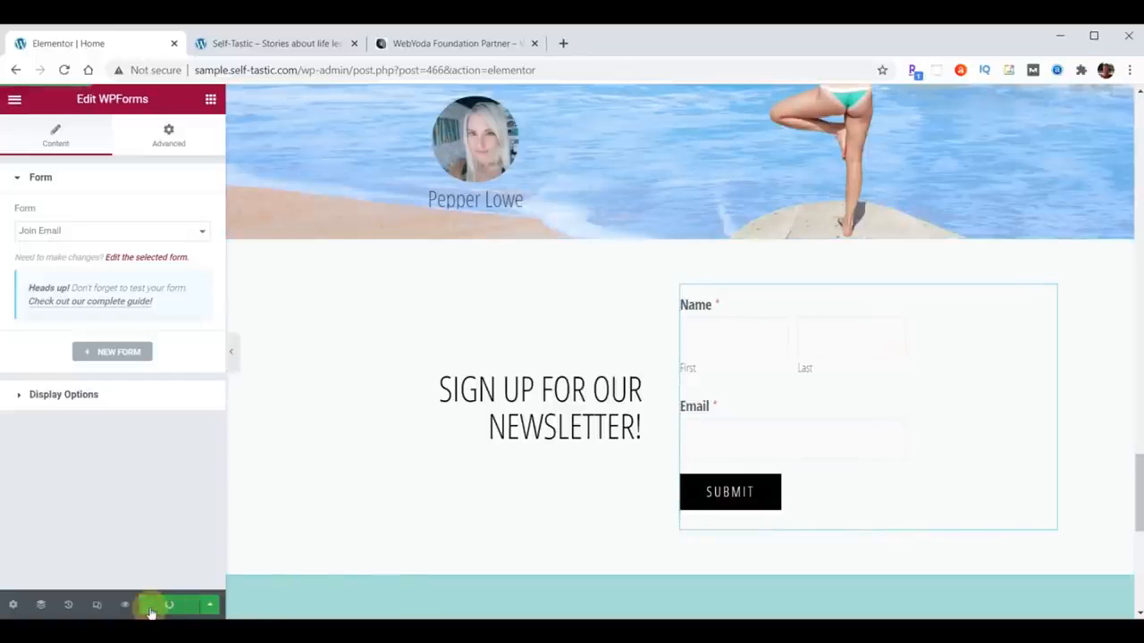
{"action": "left_click", "coordinate": [14, 98]}
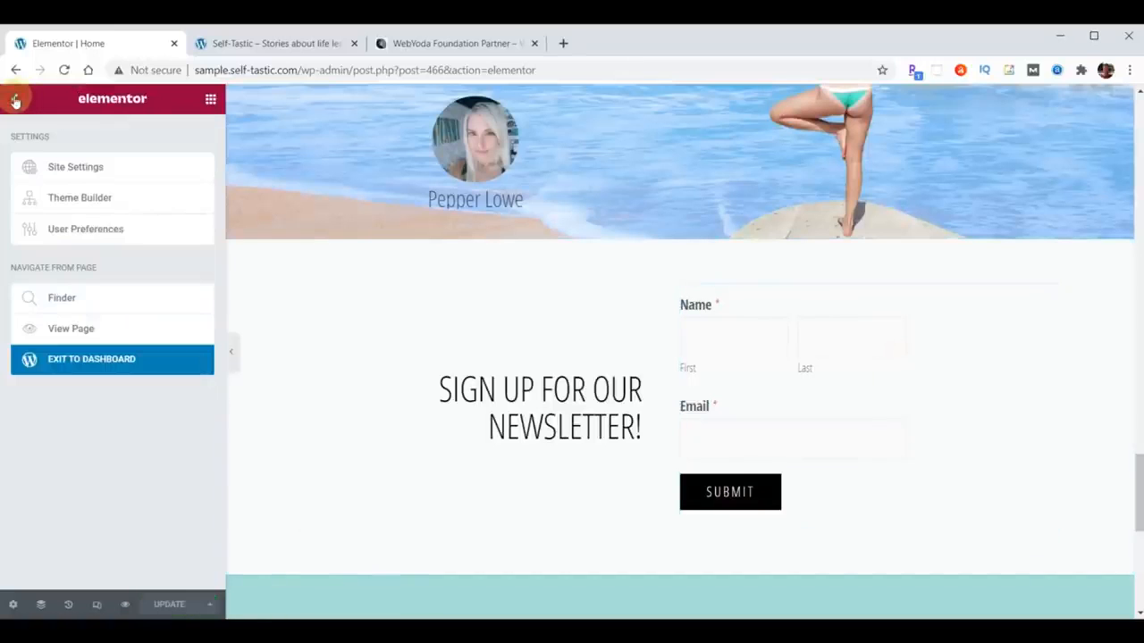
{"action": "left_click", "coordinate": [93, 361]}
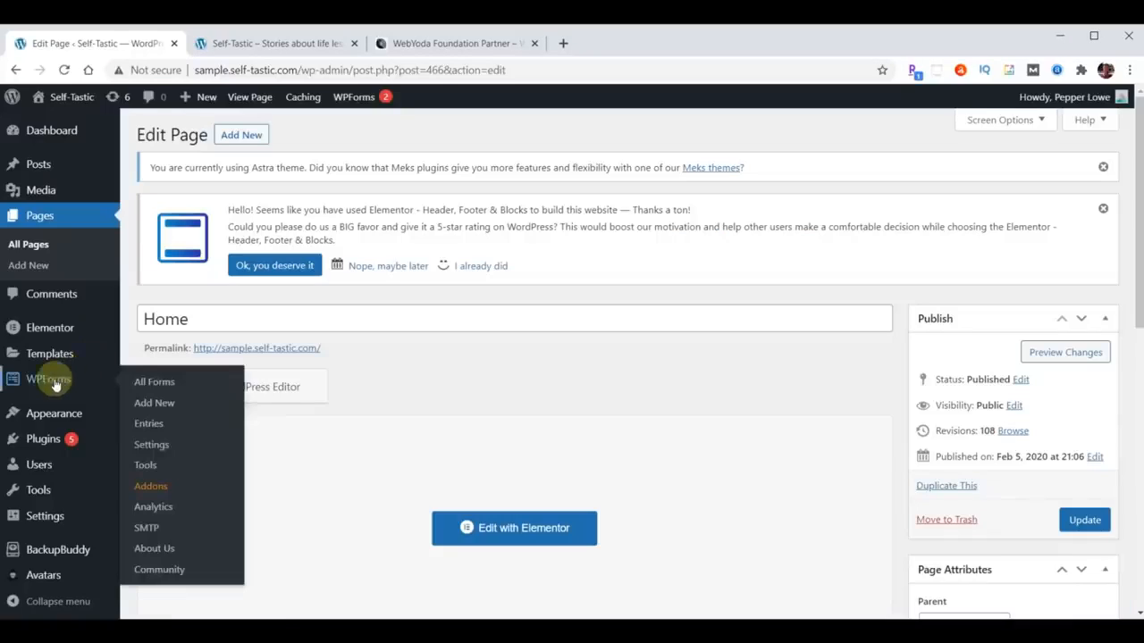
- Delete the Name field from Join Email and save, leaving only Email and Submit
{"action": "left_click", "coordinate": [54, 382]}
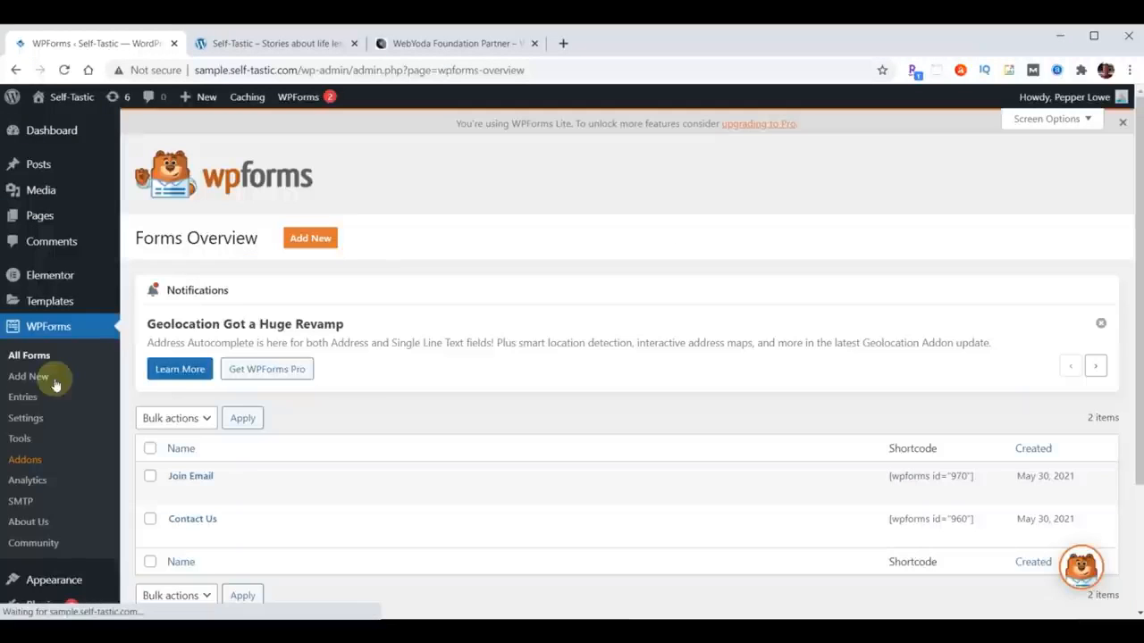
{"action": "left_click", "coordinate": [189, 479]}
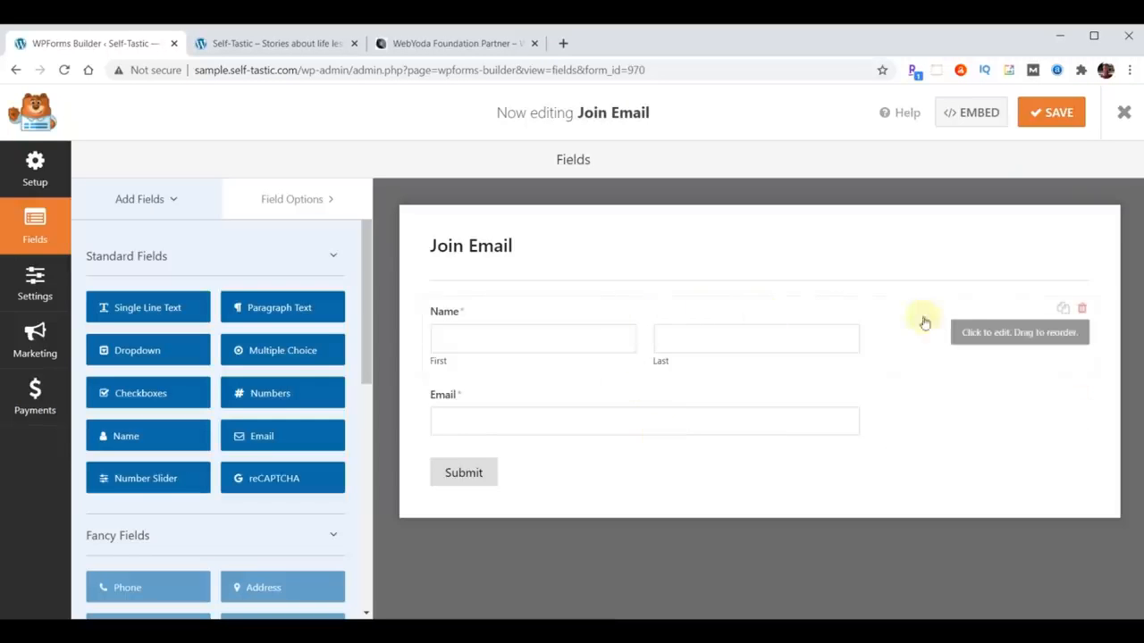
{"action": "left_click", "coordinate": [1085, 308]}
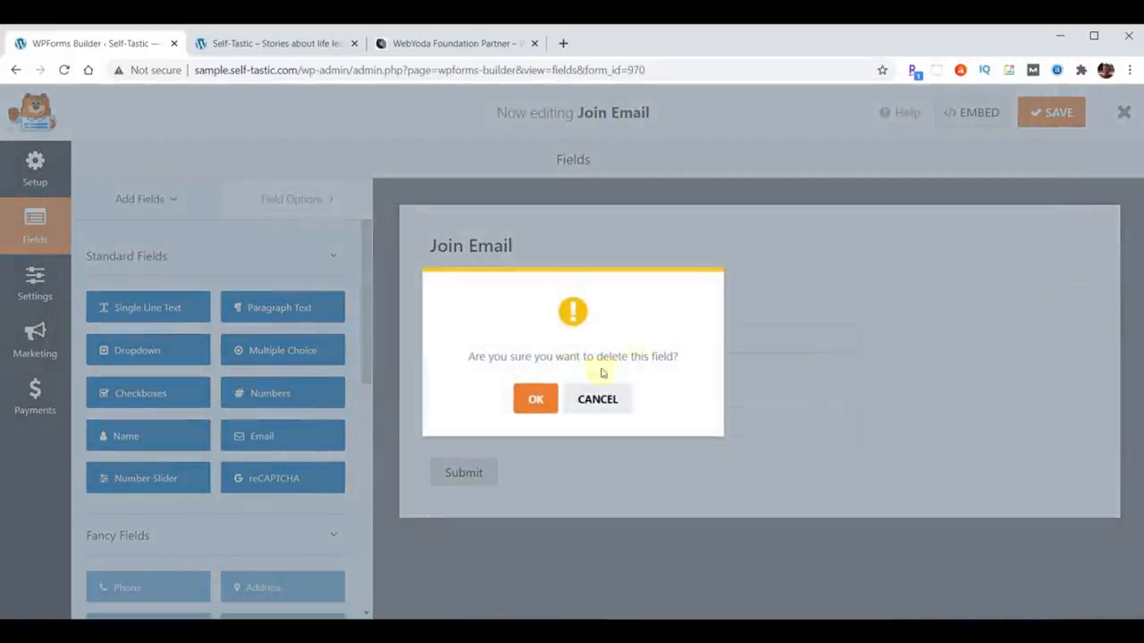
{"action": "left_click", "coordinate": [536, 399]}
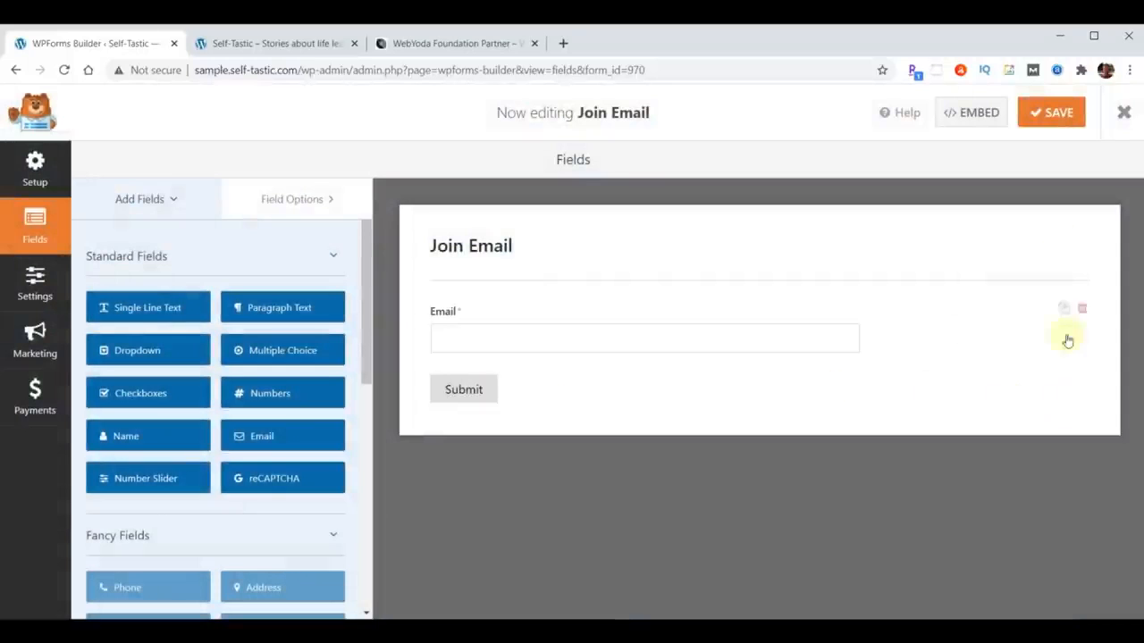
{"action": "left_click", "coordinate": [1054, 111]}
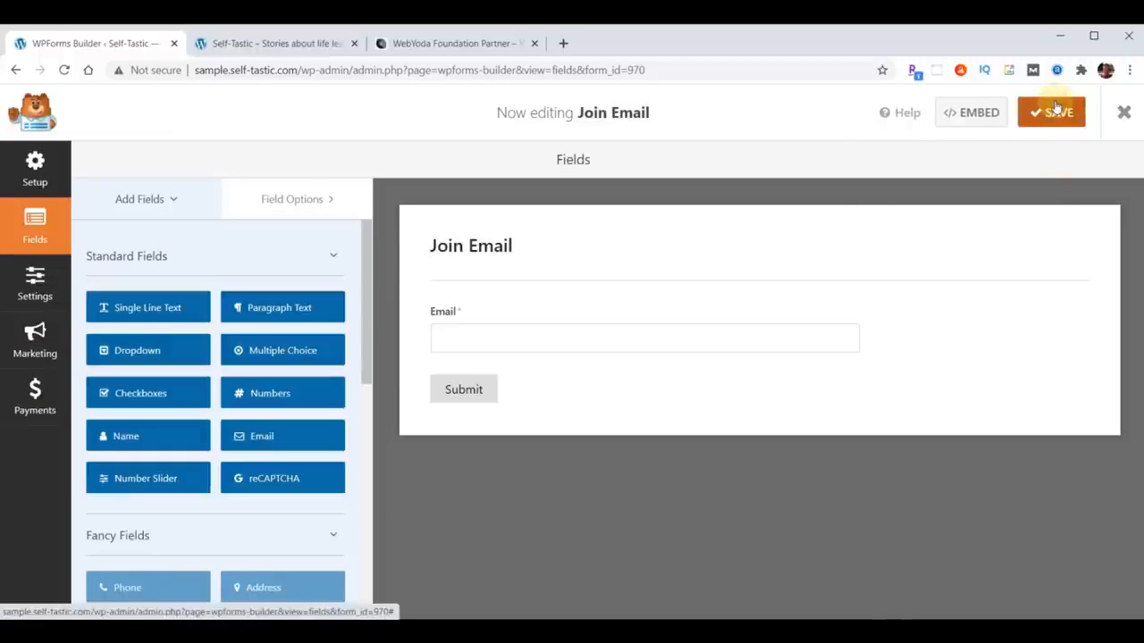
{"action": "left_click", "coordinate": [286, 44]}
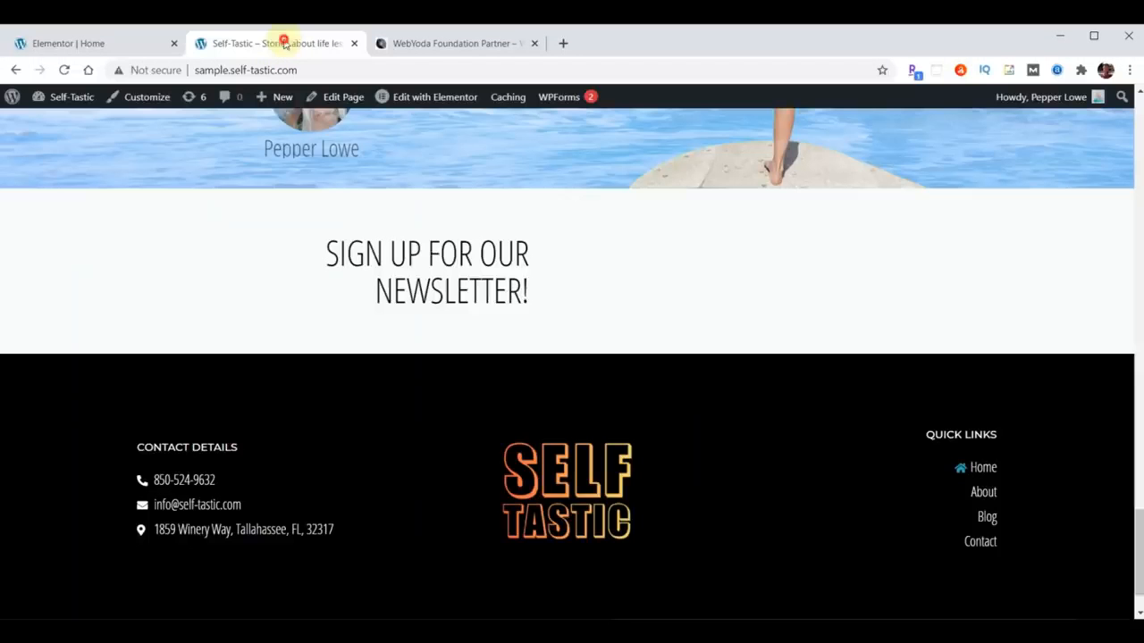
- Reload the live Home page, check the Email-only newsletter form, and scroll back up
{"action": "left_click", "coordinate": [65, 69]}
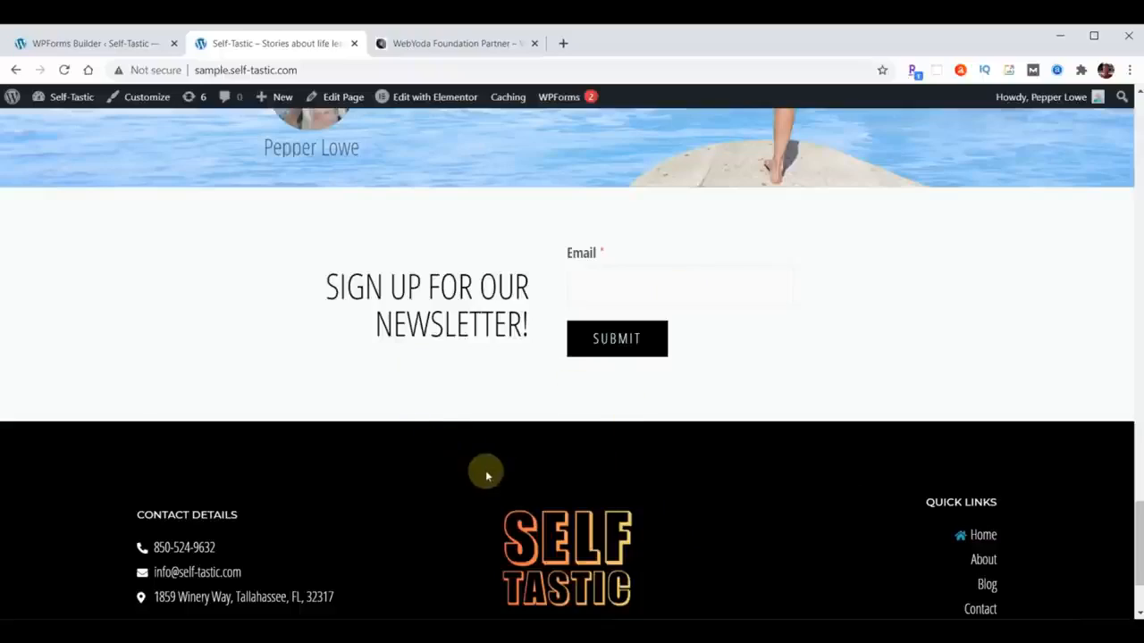
{"action": "scroll", "coordinate": [485, 471], "scroll_direction": "up", "scroll_amount": 15}
{"action": "scroll", "coordinate": [485, 472], "scroll_direction": "up", "scroll_amount": 5}
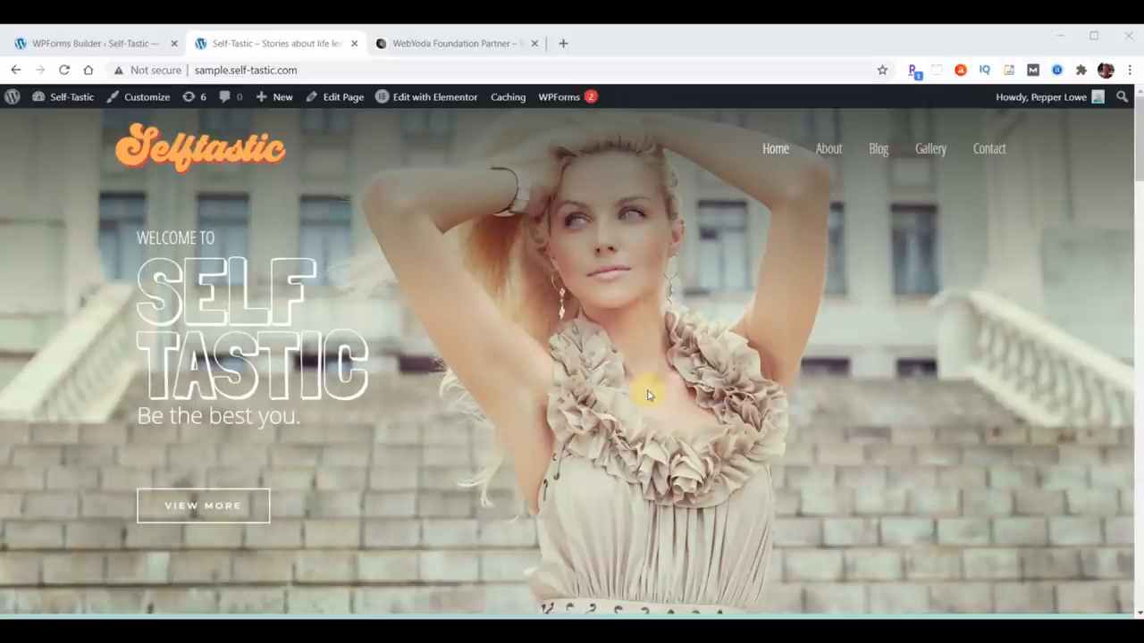
- Close the Self-Tastic tab and load theosakasteakhouse.com in the address bar
{"action": "left_click", "coordinate": [355, 43]}
{"action": "left_click", "coordinate": [121, 43]}
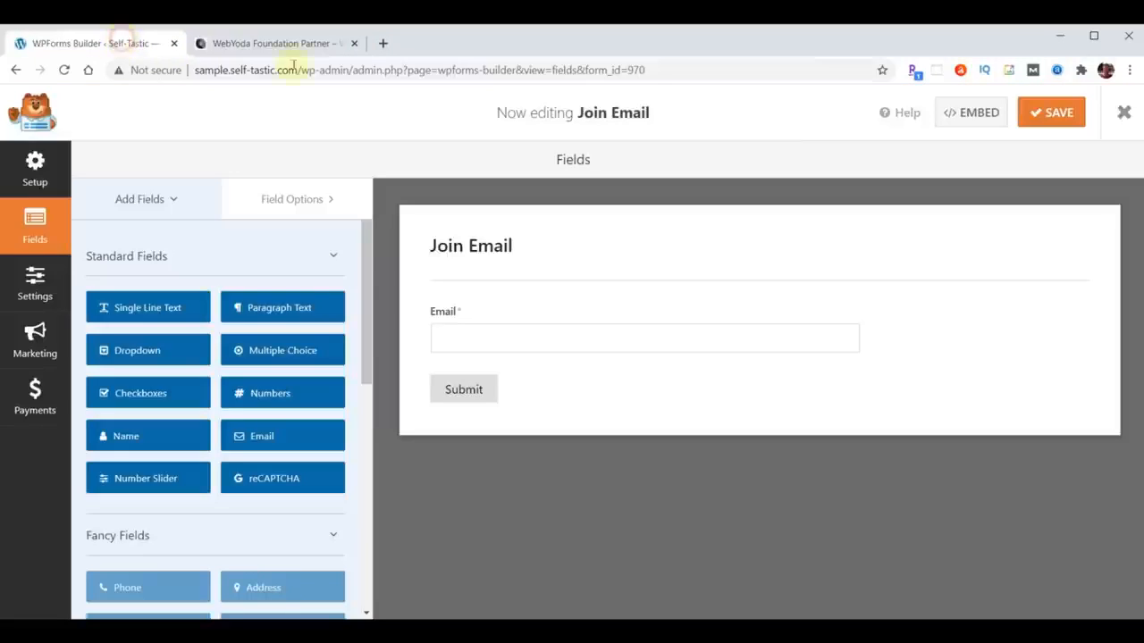
{"action": "left_click", "coordinate": [443, 71]}
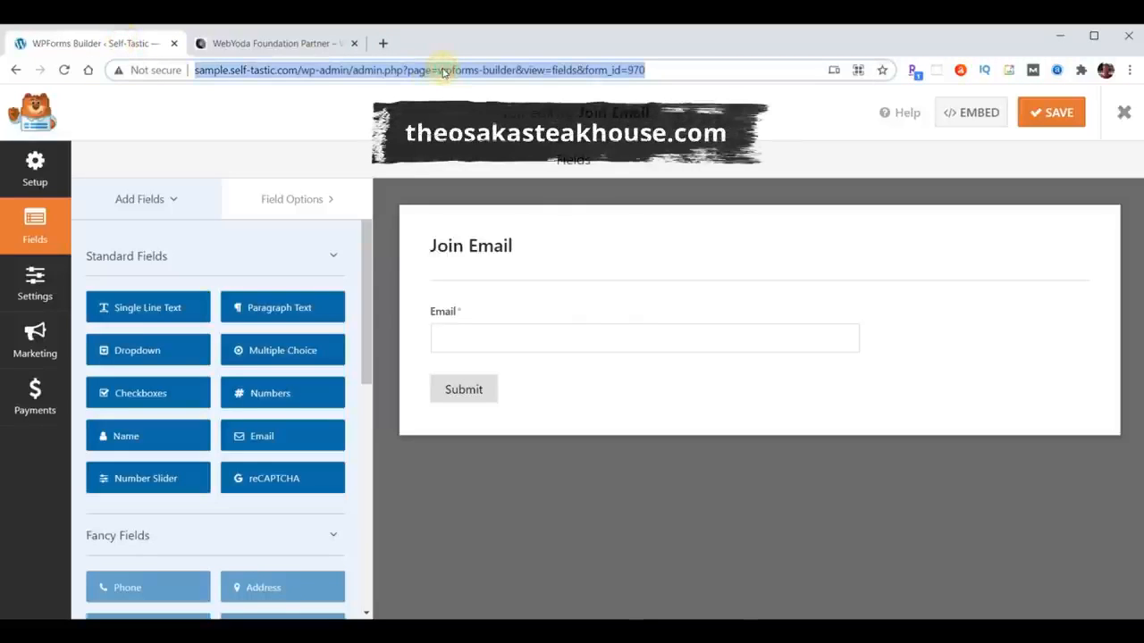
{"action": "type", "text": "theosakasteakhouse.com"}
{"action": "key", "text": "Return"}
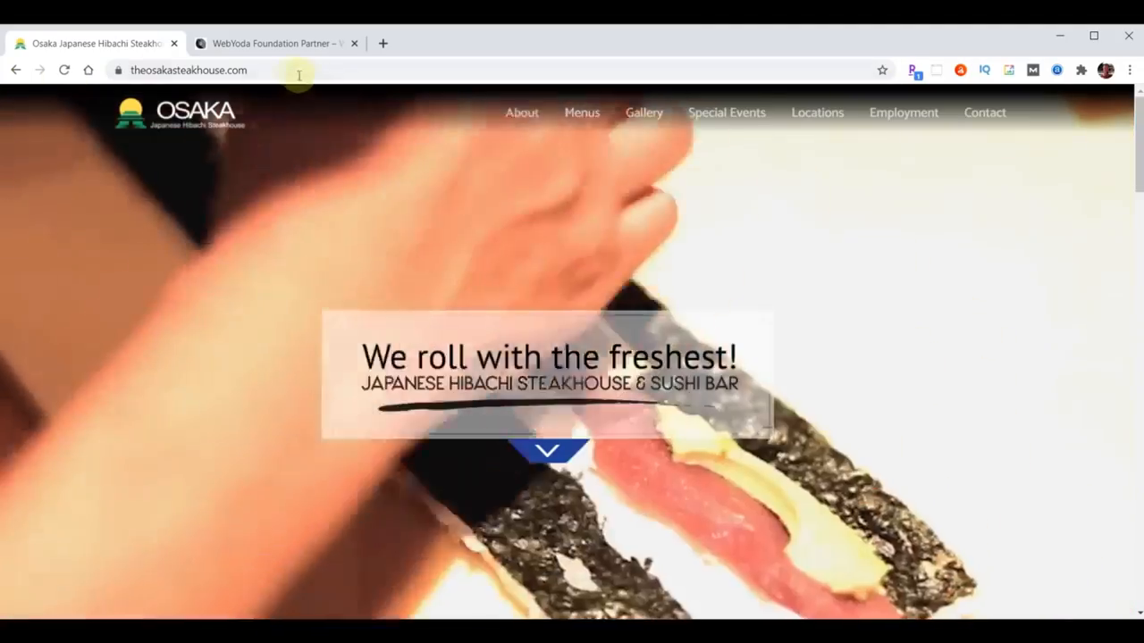
- Go to the site's WordPress admin at theosakasteakhouse.com/wp-admin
{"action": "left_click", "coordinate": [293, 72]}
{"action": "left_click", "coordinate": [292, 72]}
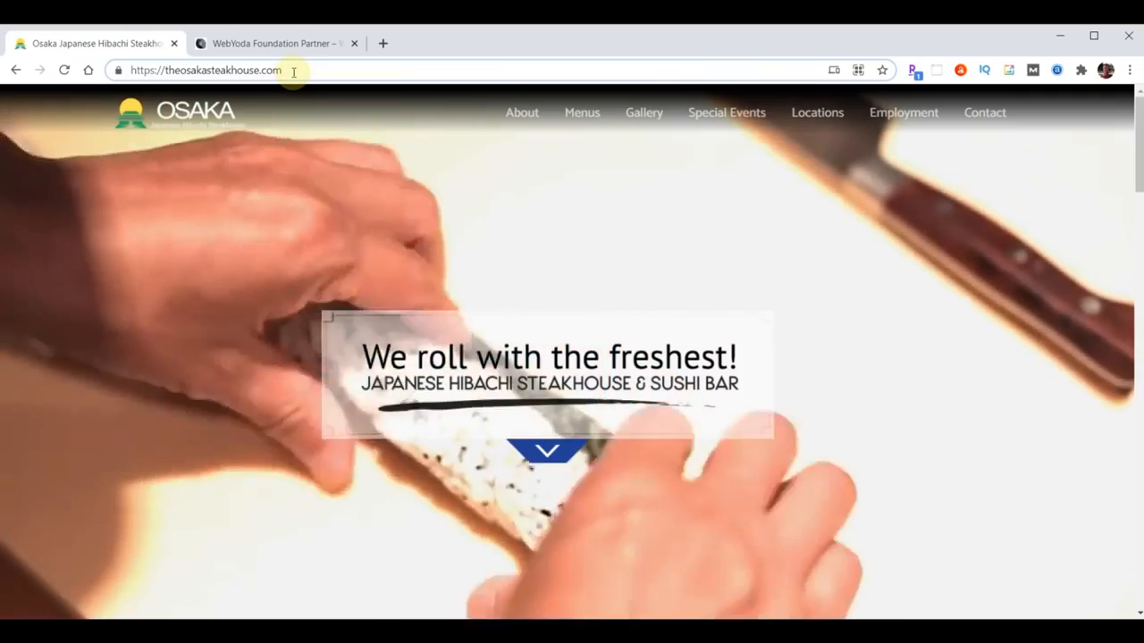
{"action": "type", "text": "/wp-admin"}
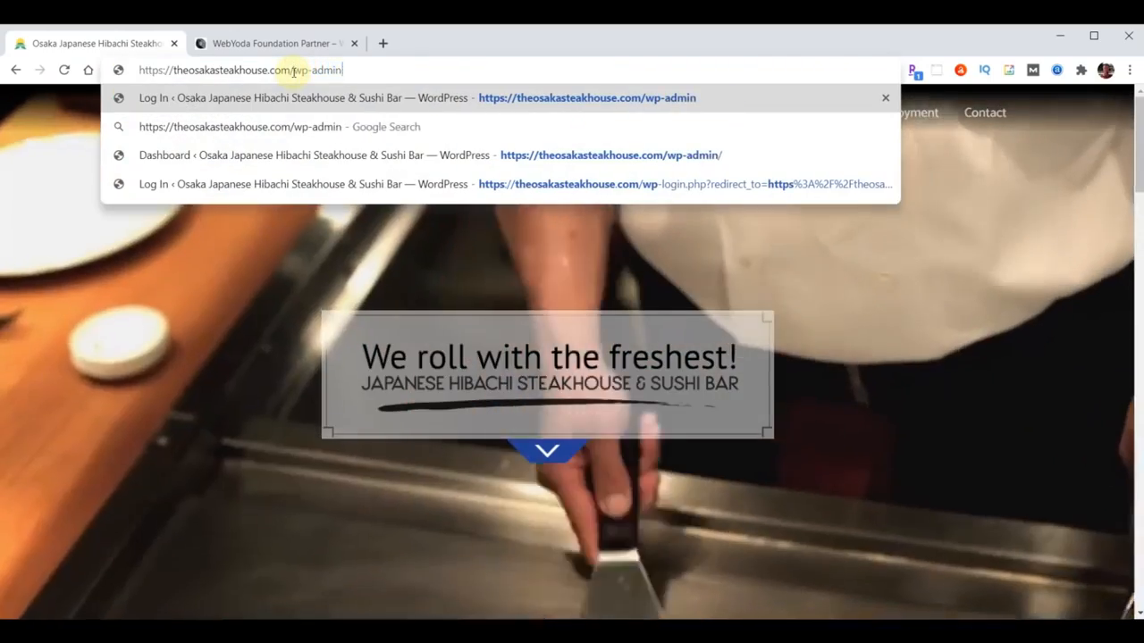
{"action": "key", "text": "Return"}
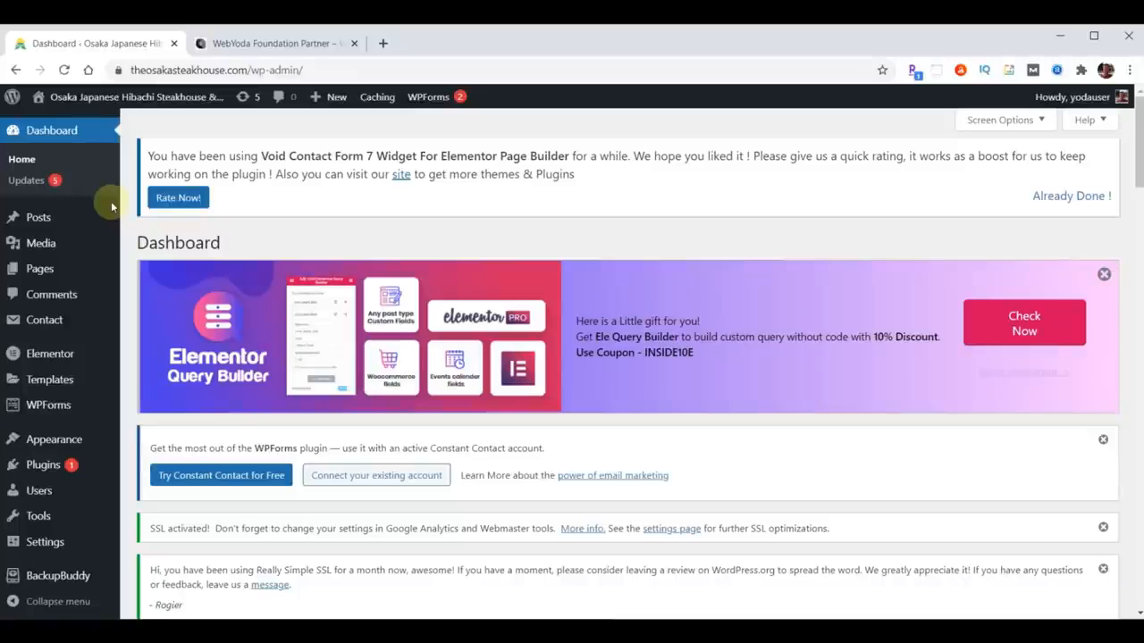
- Open the Osaka steakhouse live home page in a new tab and switch to it
{"action": "mouse_move", "coordinate": [79, 98]}
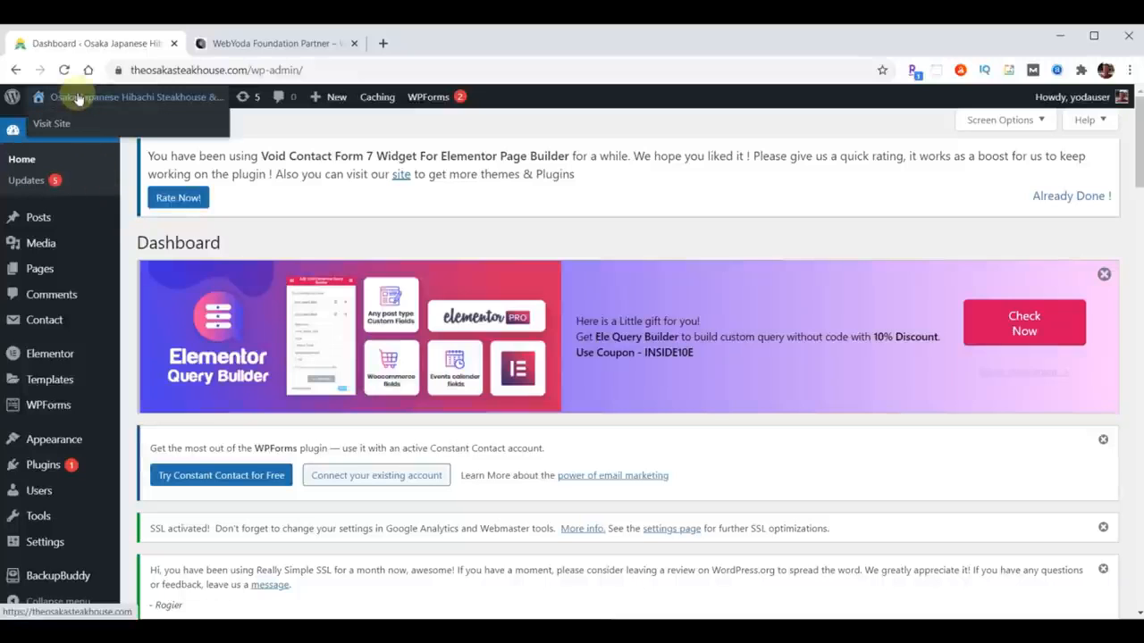
{"action": "right_click", "coordinate": [79, 99]}
{"action": "left_click", "coordinate": [126, 105]}
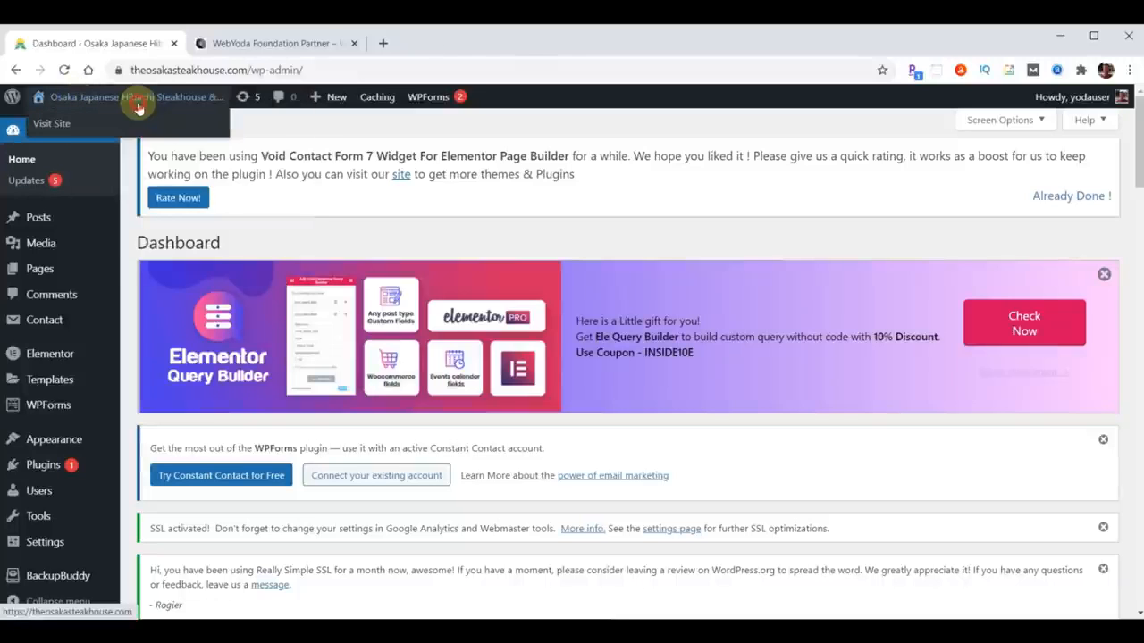
{"action": "left_click", "coordinate": [258, 43]}
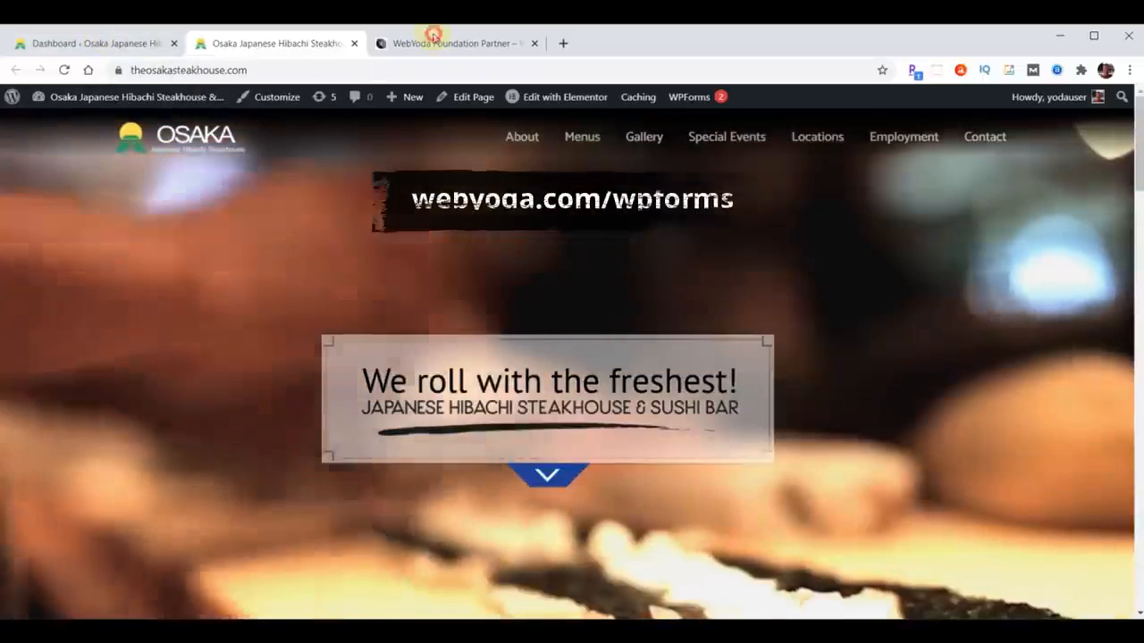
- From the WebYoda WPForms partner page, follow the WPForms Pro link to wpforms.com
{"action": "left_click", "coordinate": [435, 44]}
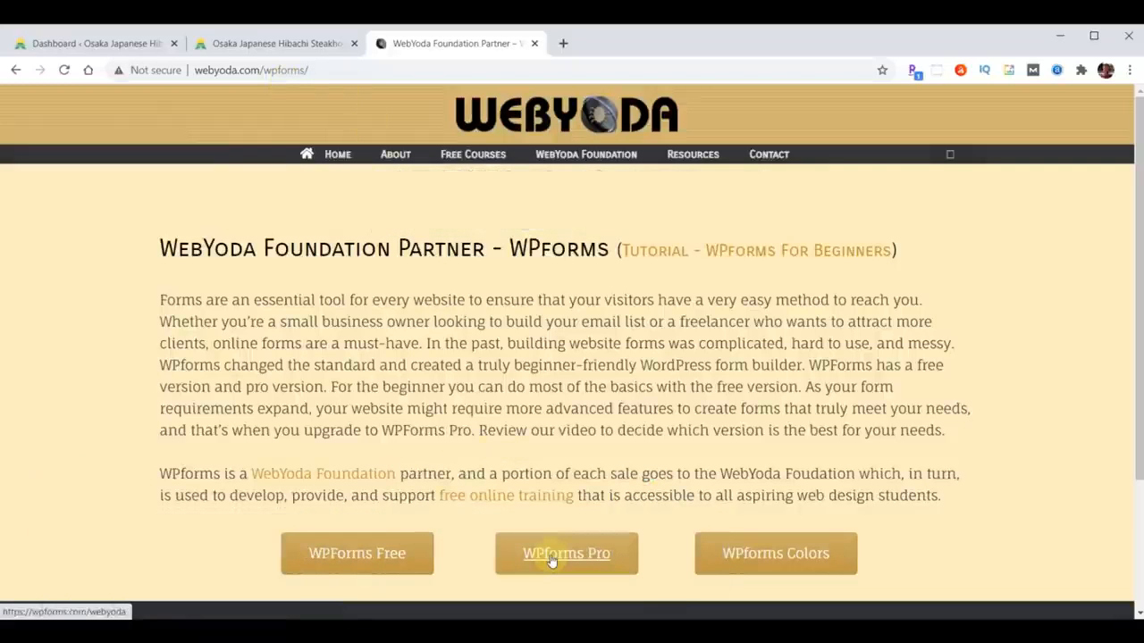
{"action": "left_click", "coordinate": [552, 555]}
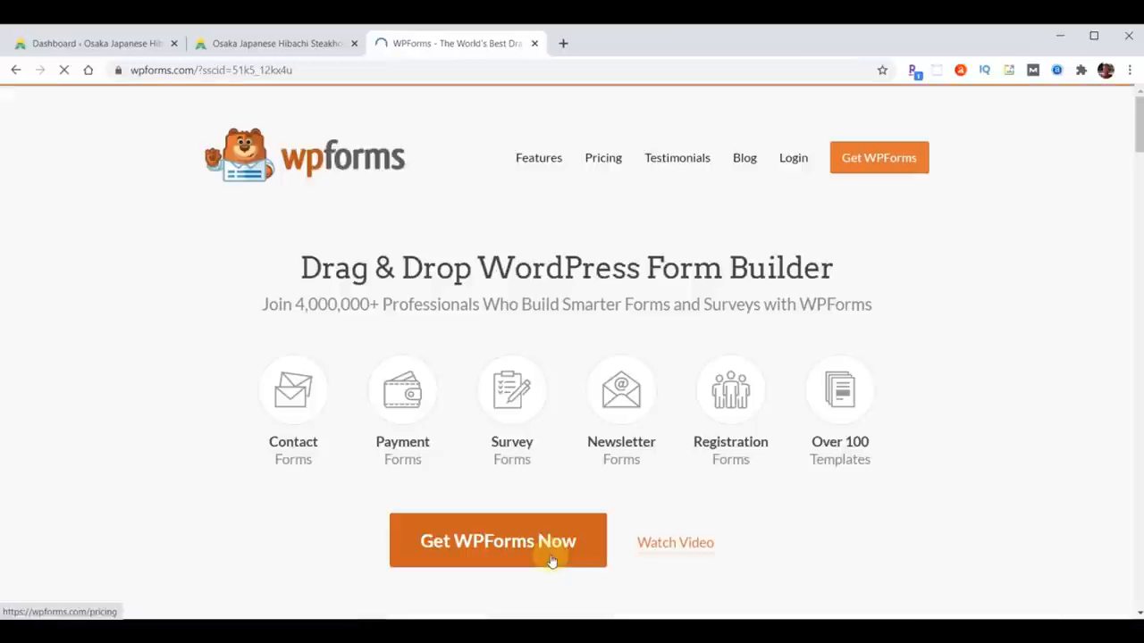
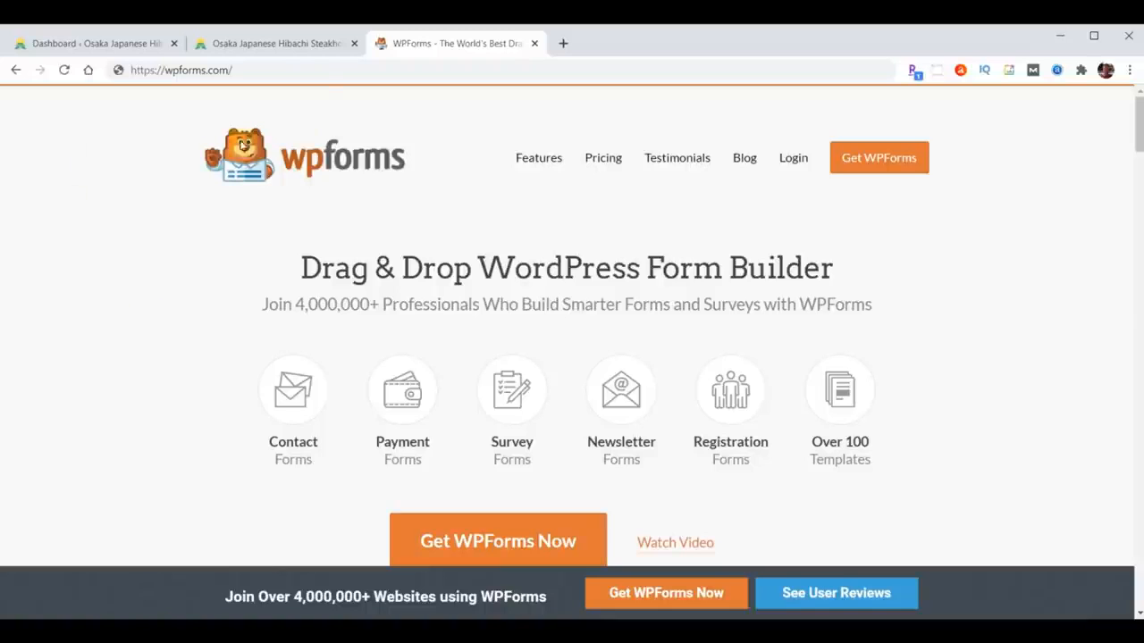
{"action": "left_click", "coordinate": [304, 71]}
{"action": "left_click", "coordinate": [317, 72]}
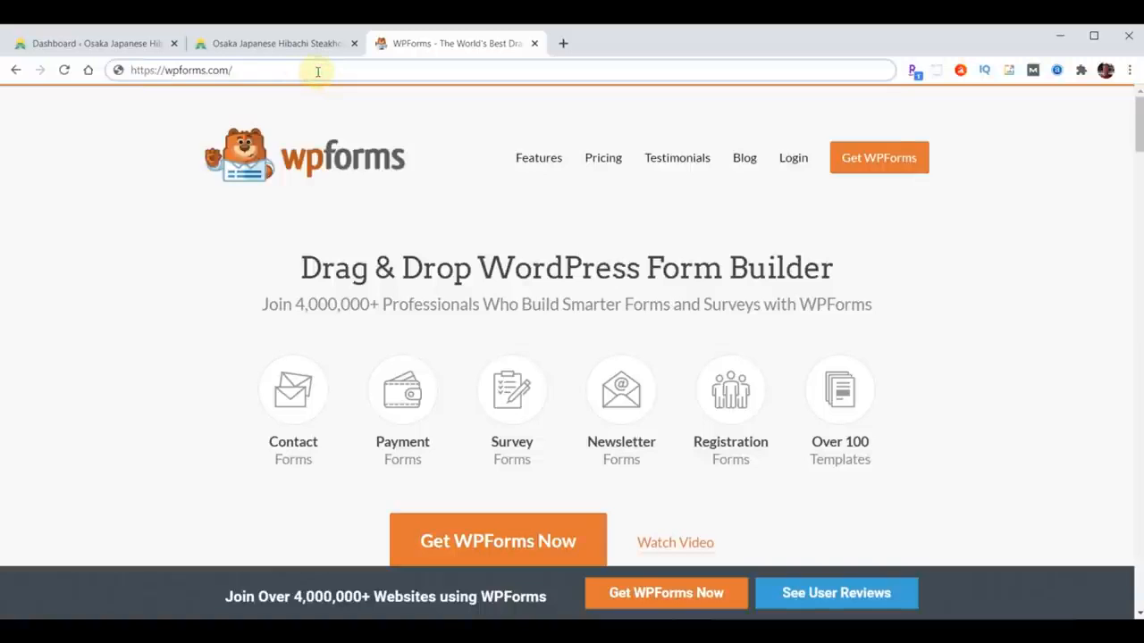
{"action": "type", "text": "webyoda"}
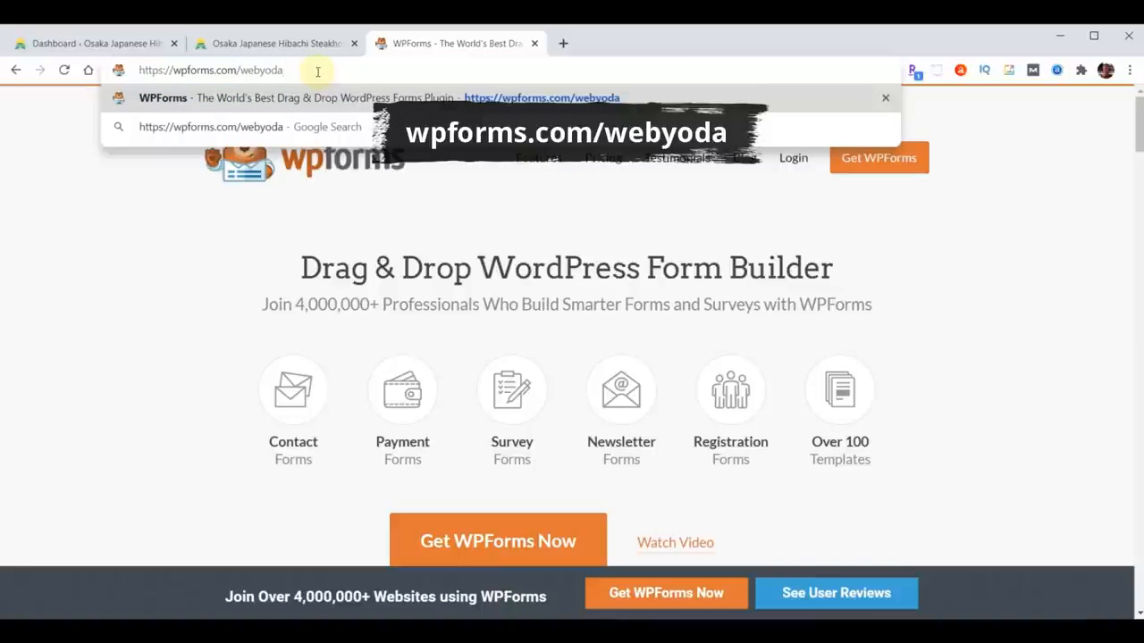
{"action": "key", "text": "Return"}
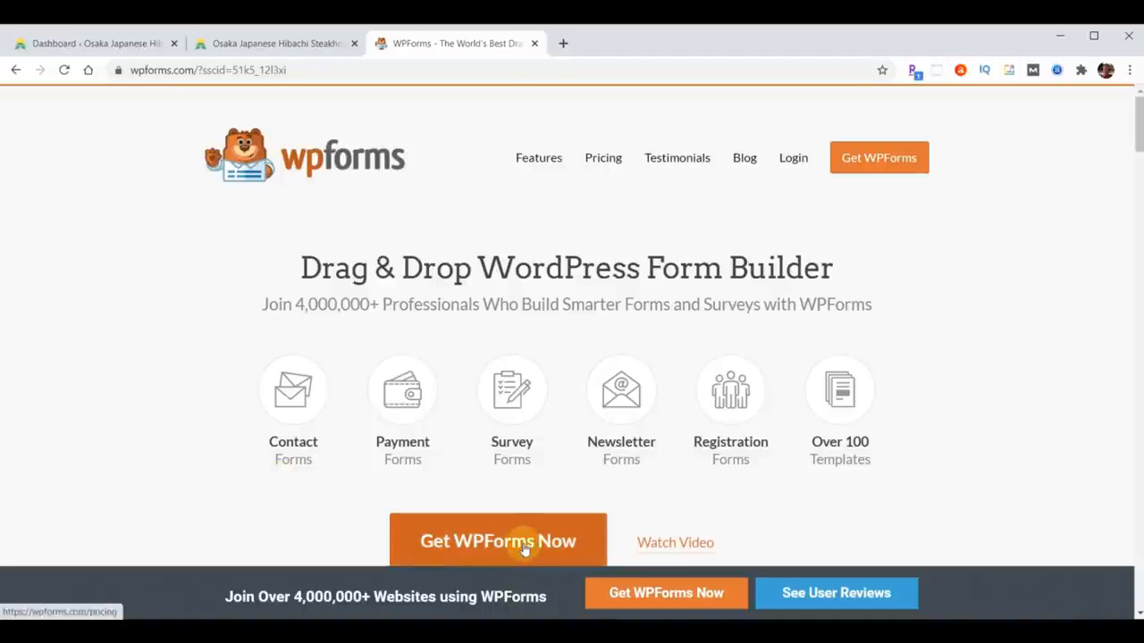
- Open the WPForms Pricing page, dismiss the promo popup, and scroll to the plans
{"action": "left_click", "coordinate": [609, 169]}
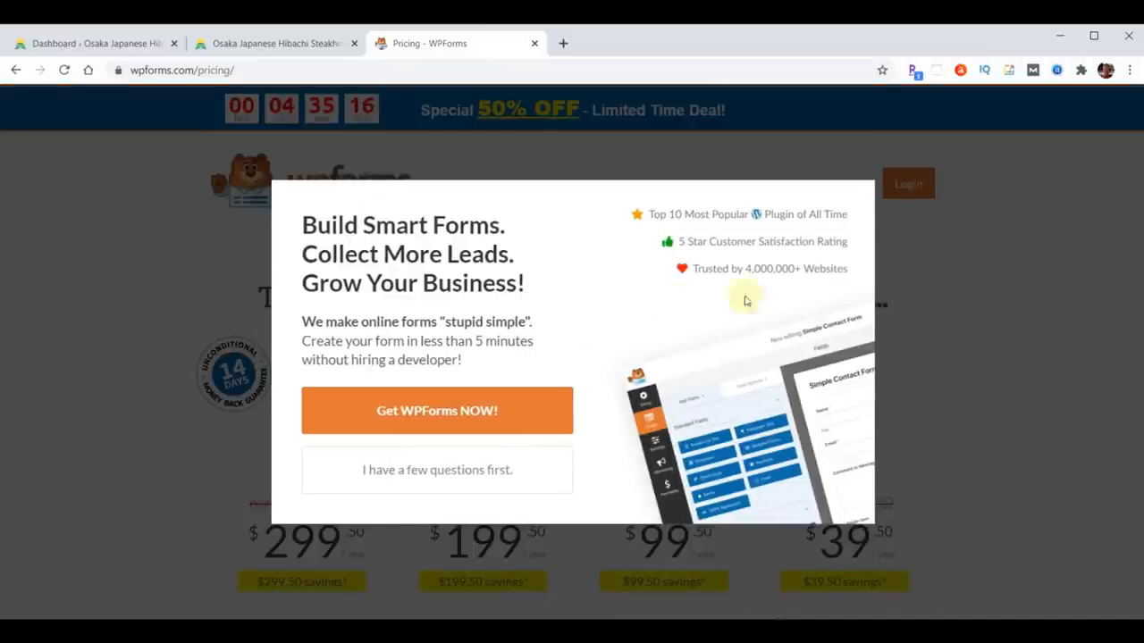
{"action": "left_click", "coordinate": [1090, 284]}
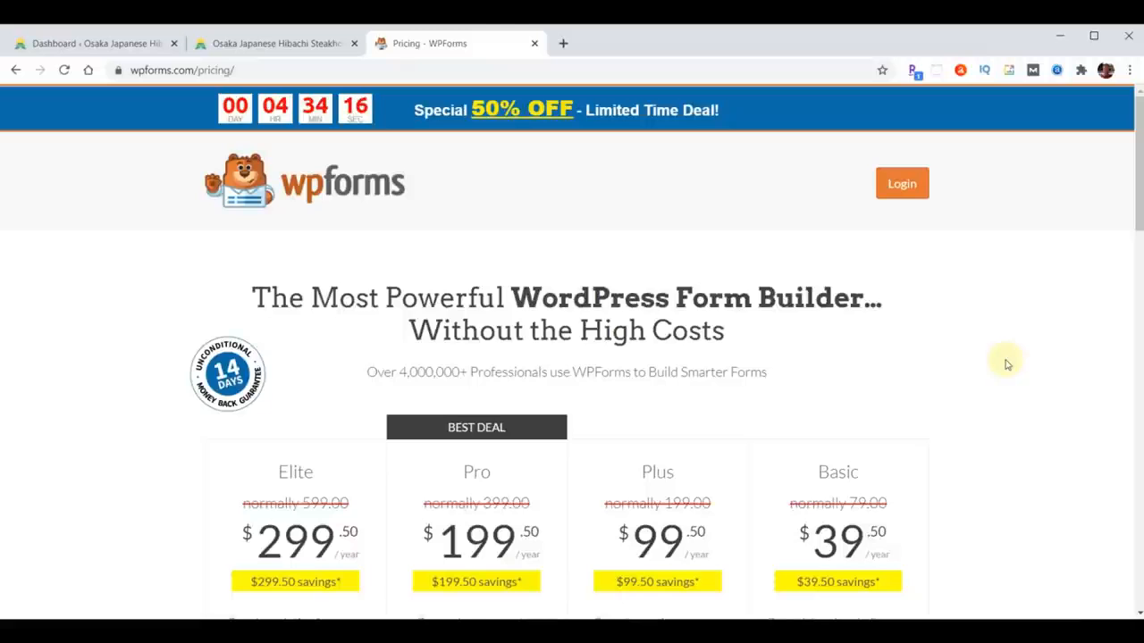
{"action": "scroll", "coordinate": [1007, 365], "scroll_direction": "down", "scroll_amount": 2}
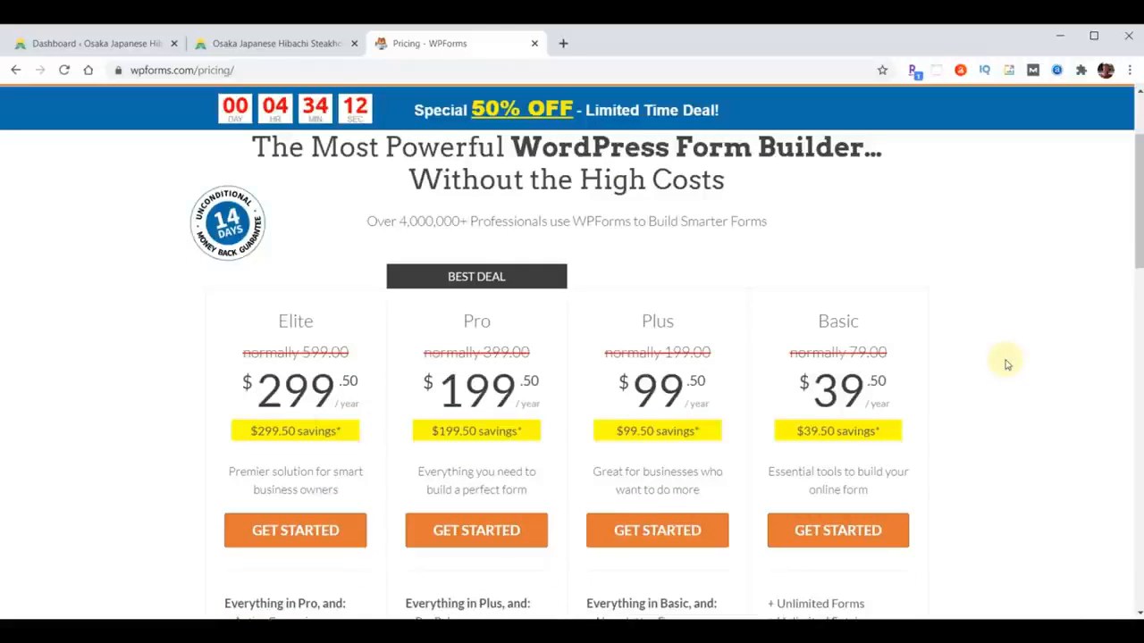
{"action": "scroll", "coordinate": [1133, 179], "scroll_direction": "down", "scroll_amount": 2}
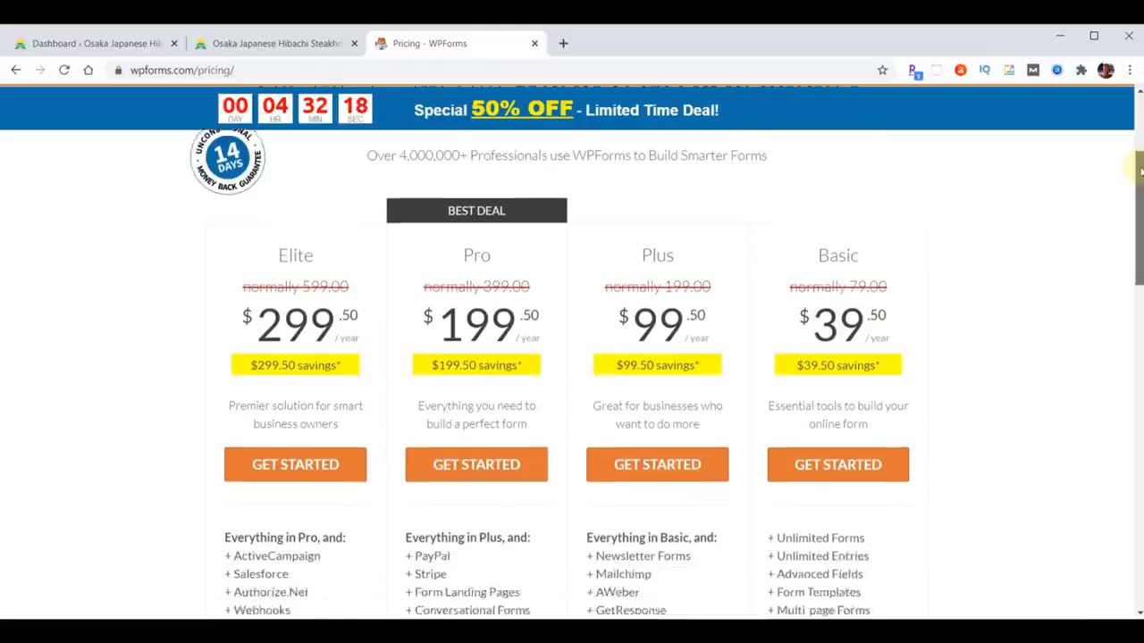
{"action": "left_click_drag", "start_coordinate": [1141, 184], "coordinate": [1141, 187]}
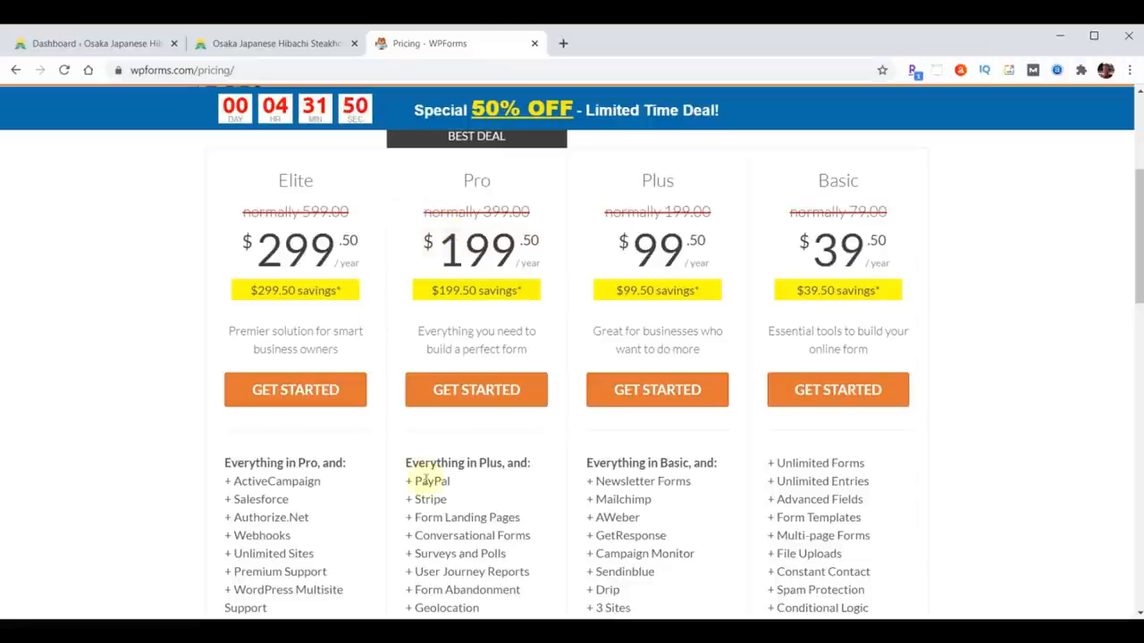
- Highlight PayPal in the Pro plan's features and compare the Elite, Pro, Plus and Basic plans
{"action": "left_click_drag", "start_coordinate": [408, 481], "coordinate": [451, 482]}
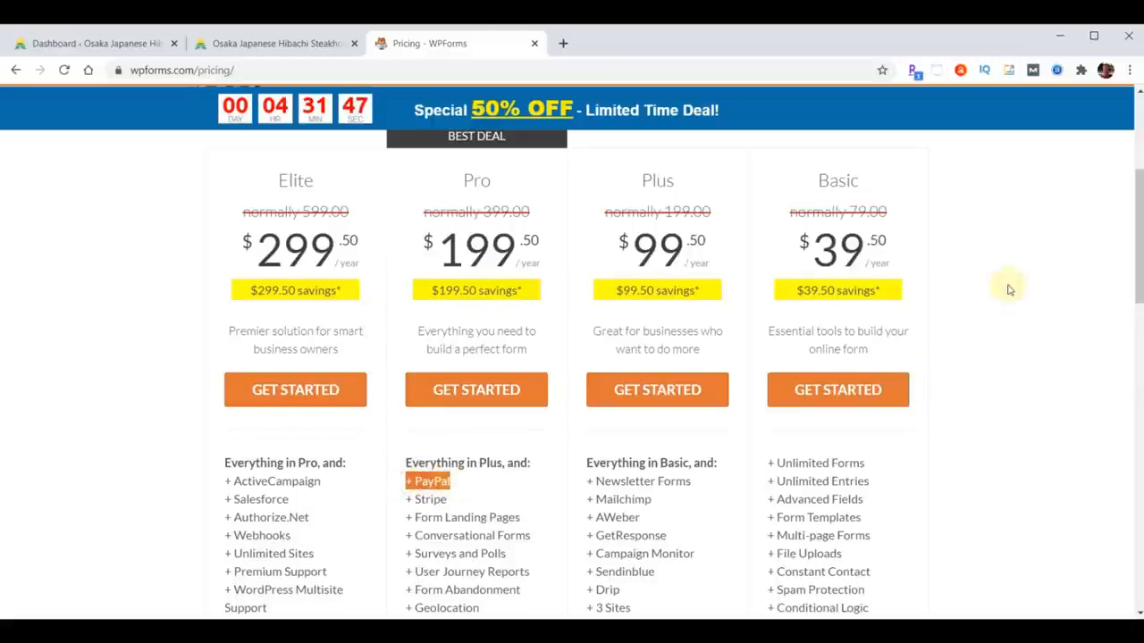
{"action": "scroll", "coordinate": [1139, 217], "scroll_direction": "down", "scroll_amount": 3}
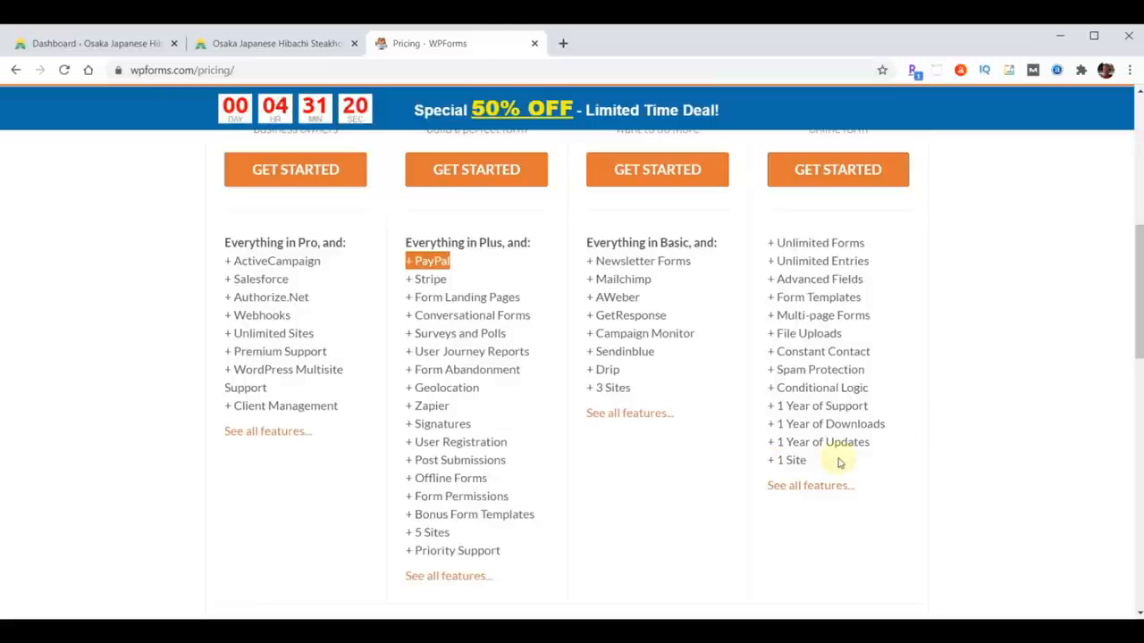
{"action": "scroll", "coordinate": [1033, 425], "scroll_direction": "up", "scroll_amount": 3}
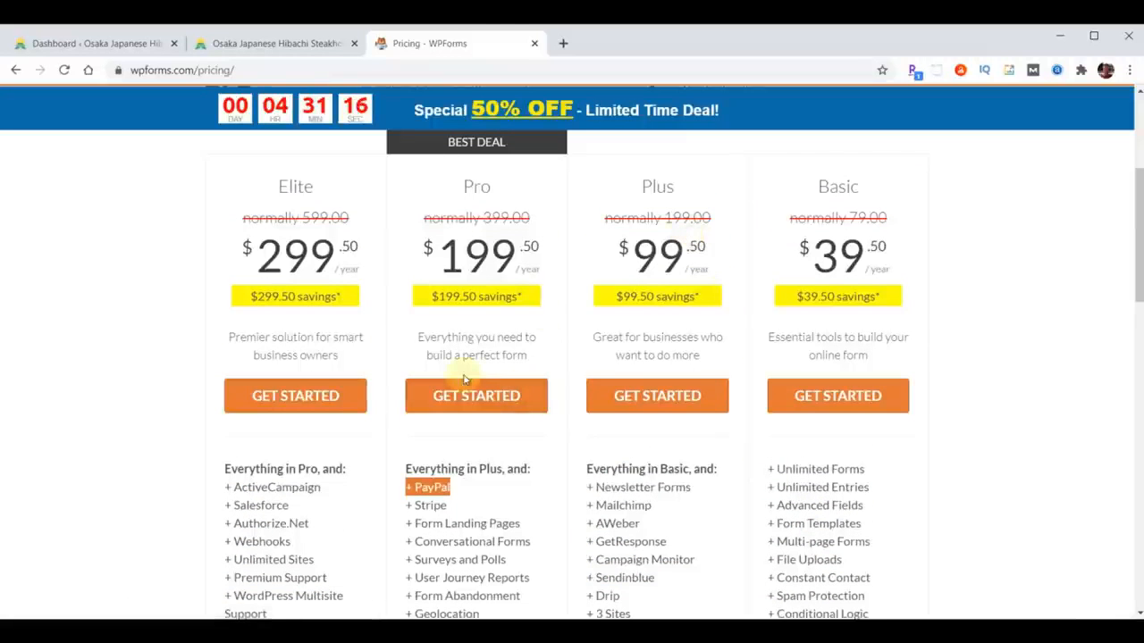
{"action": "scroll", "coordinate": [465, 375], "scroll_direction": "down", "scroll_amount": 3}
{"action": "scroll", "coordinate": [531, 421], "scroll_direction": "up", "scroll_amount": 3}
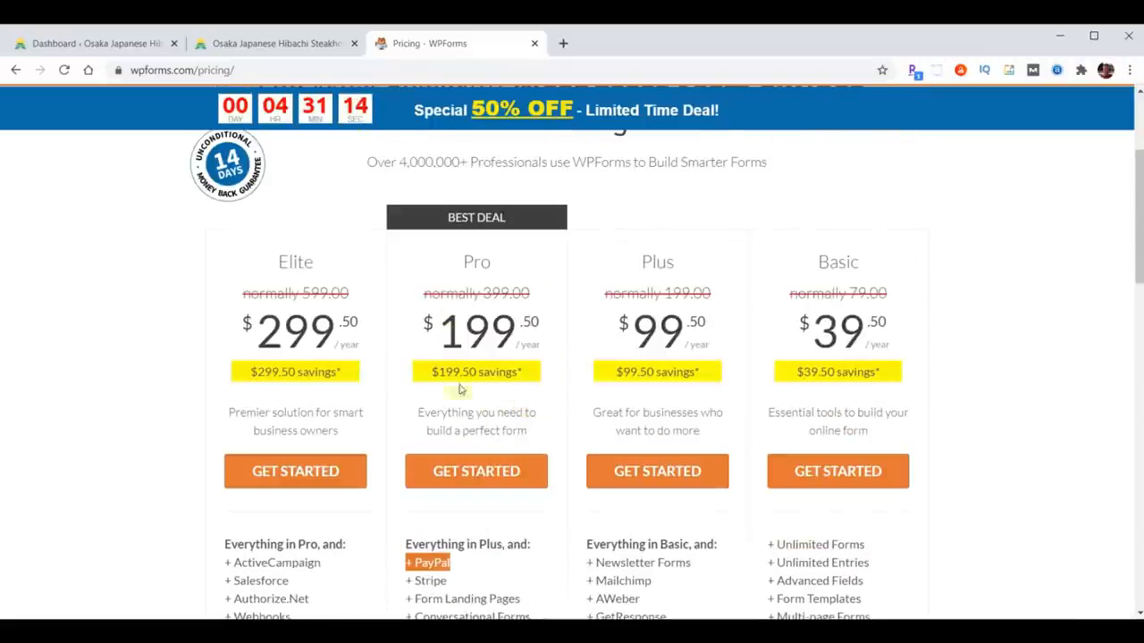
{"action": "scroll", "coordinate": [480, 444], "scroll_direction": "down", "scroll_amount": 3}
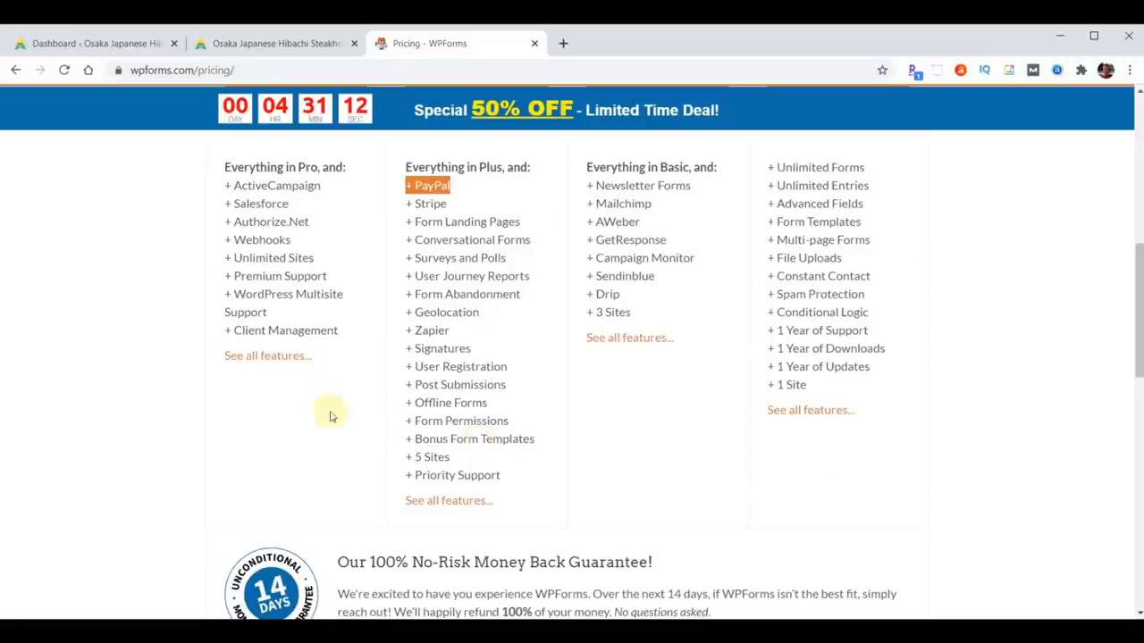
{"action": "scroll", "coordinate": [297, 435], "scroll_direction": "up", "scroll_amount": 3}
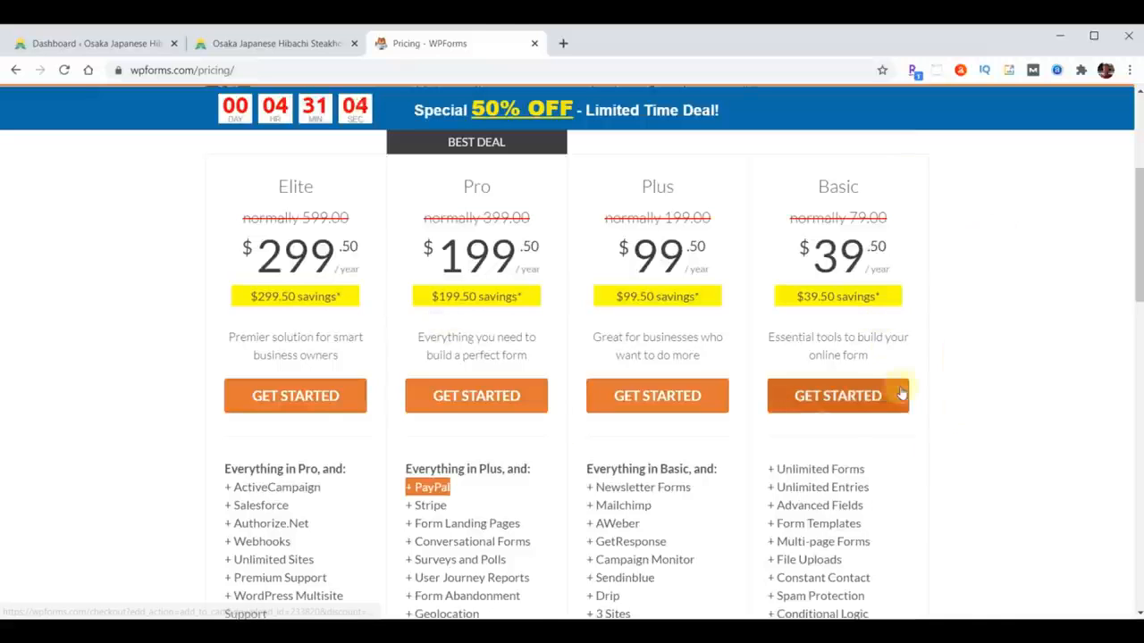
- Review the WPForms Pro checkout at $199.50 with 50% off, then go to Login
{"action": "left_click", "coordinate": [475, 402]}
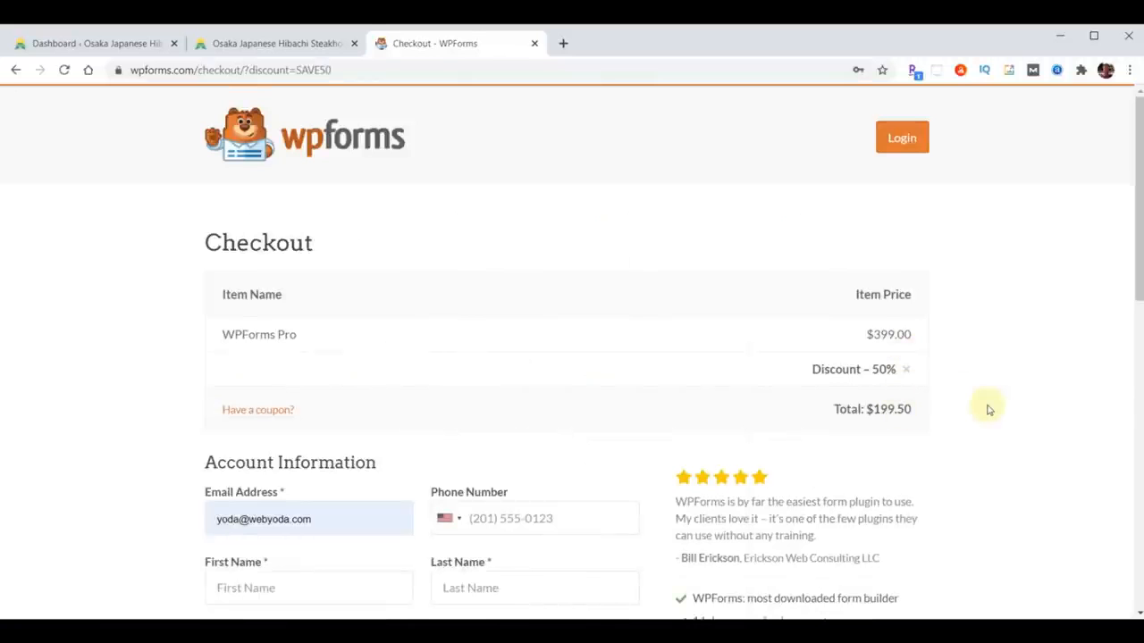
{"action": "scroll", "coordinate": [989, 410], "scroll_direction": "down", "scroll_amount": 3}
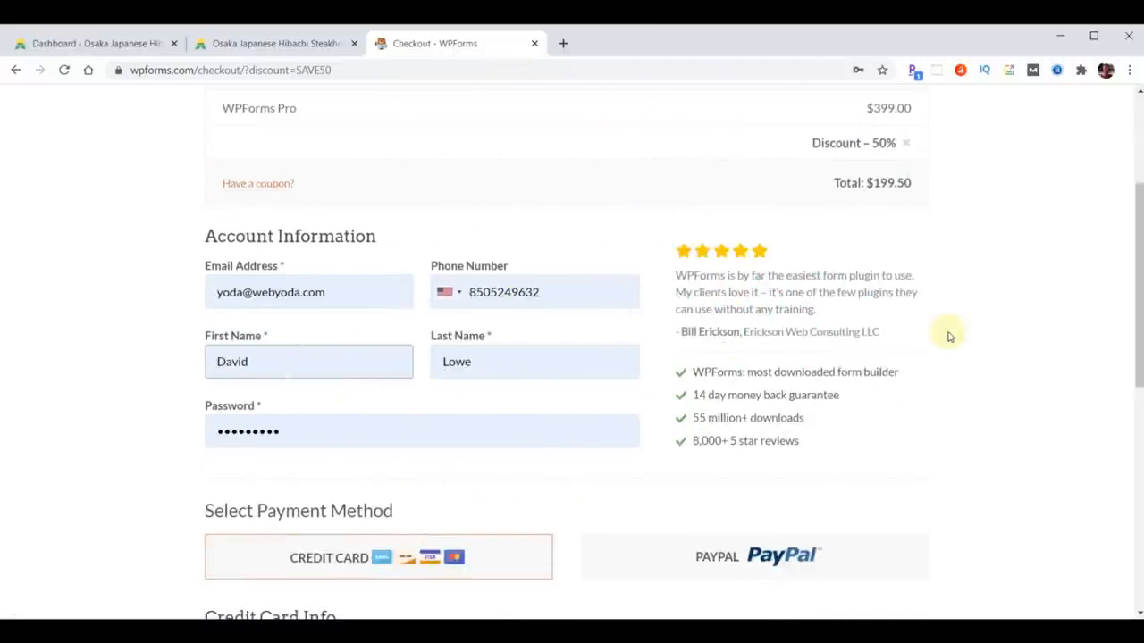
{"action": "scroll", "coordinate": [950, 337], "scroll_direction": "down", "scroll_amount": 3}
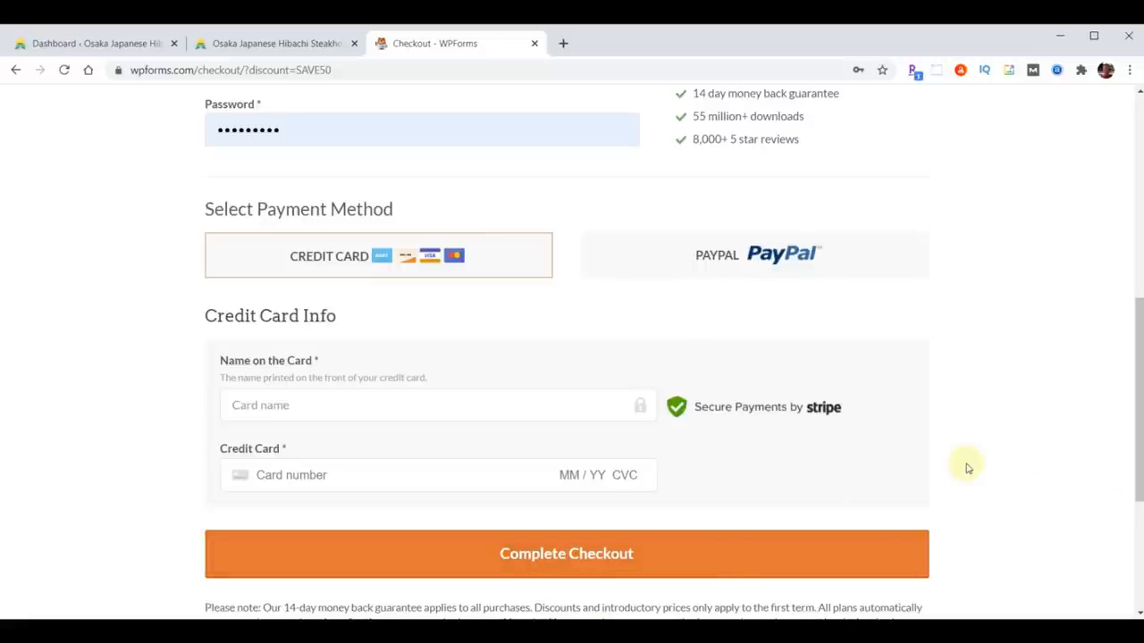
{"action": "scroll", "coordinate": [1023, 504], "scroll_direction": "up", "scroll_amount": 7}
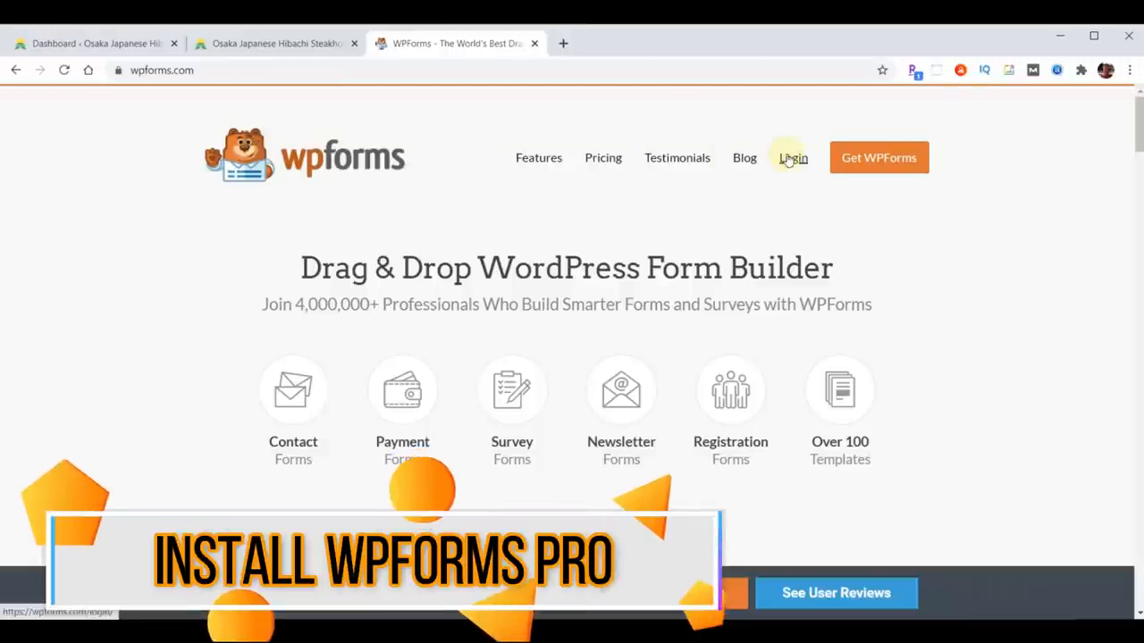
{"action": "left_click", "coordinate": [790, 159]}
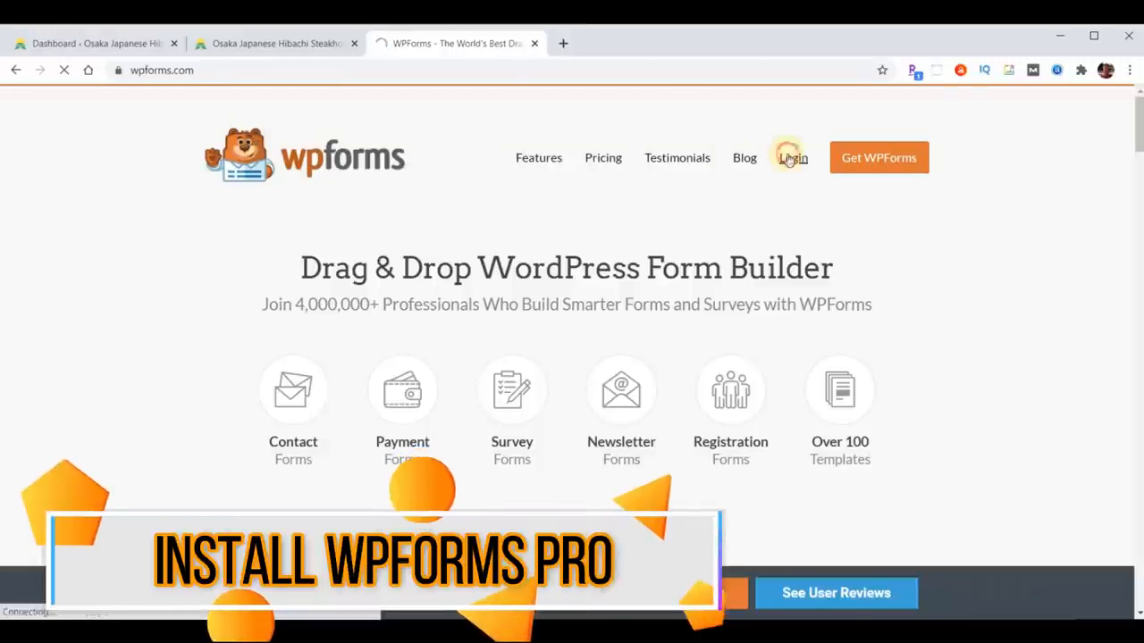
- Sign in to the WPForms account and open the licence key and downloads page
{"action": "left_click", "coordinate": [190, 486]}
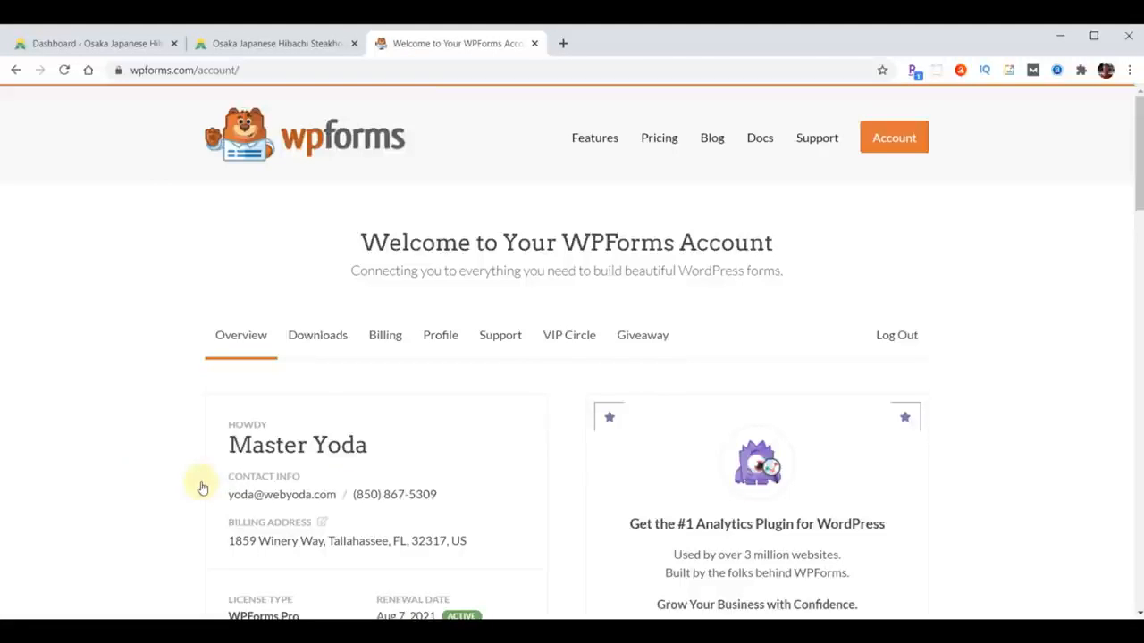
{"action": "scroll", "coordinate": [984, 442], "scroll_direction": "down", "scroll_amount": 3}
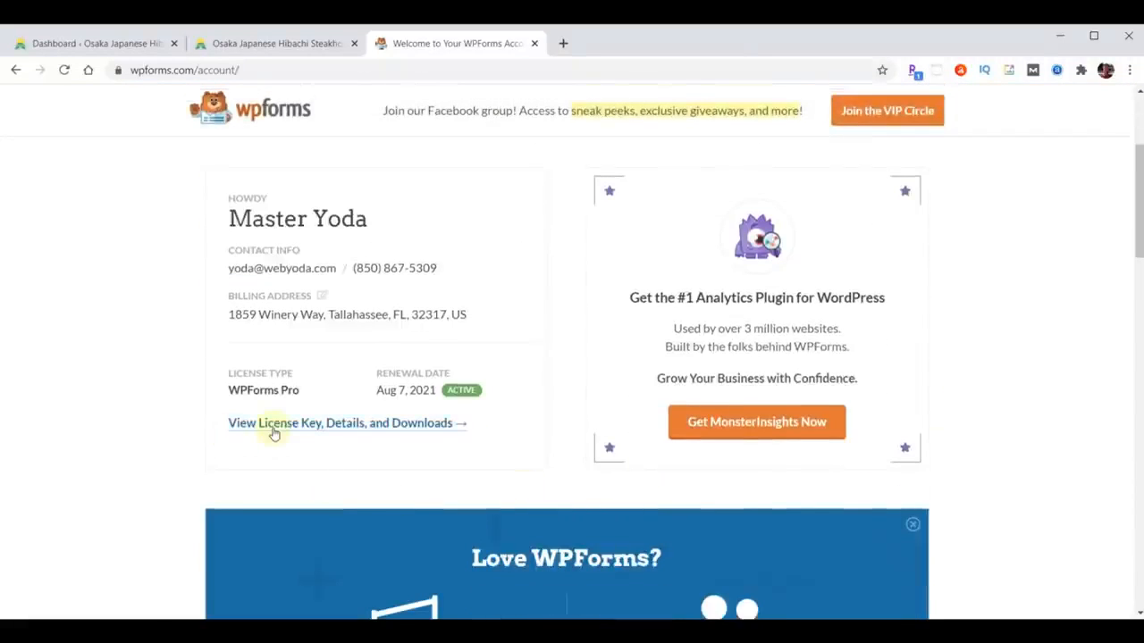
{"action": "left_click", "coordinate": [387, 425]}
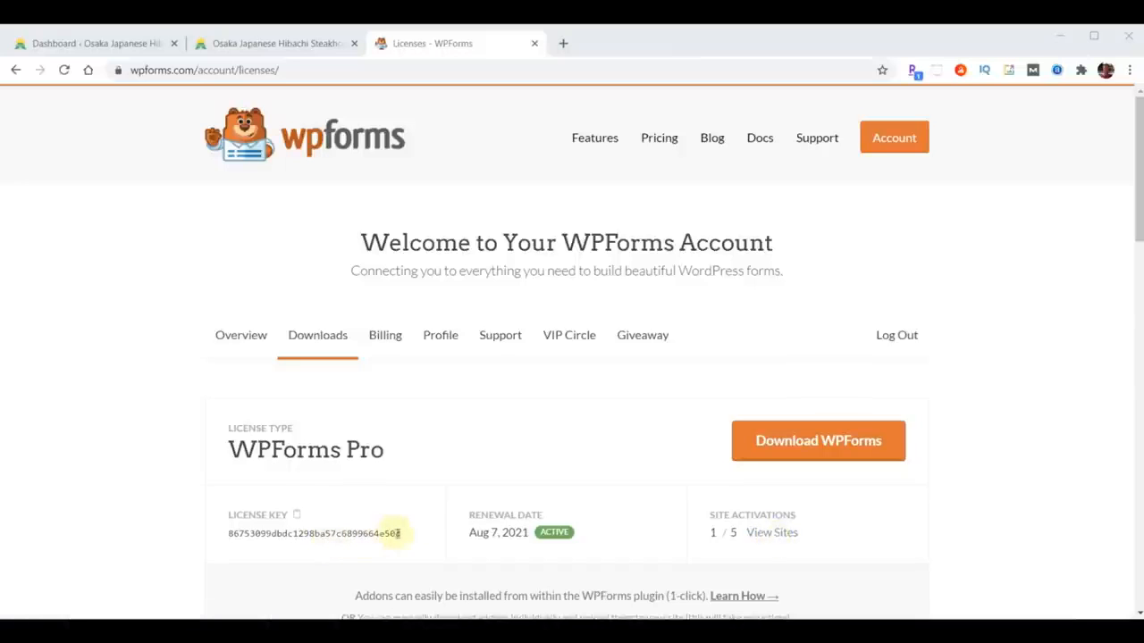
- Copy the WPForms Pro licence key and download wpforms.zip
{"action": "left_click_drag", "start_coordinate": [406, 533], "coordinate": [240, 534]}
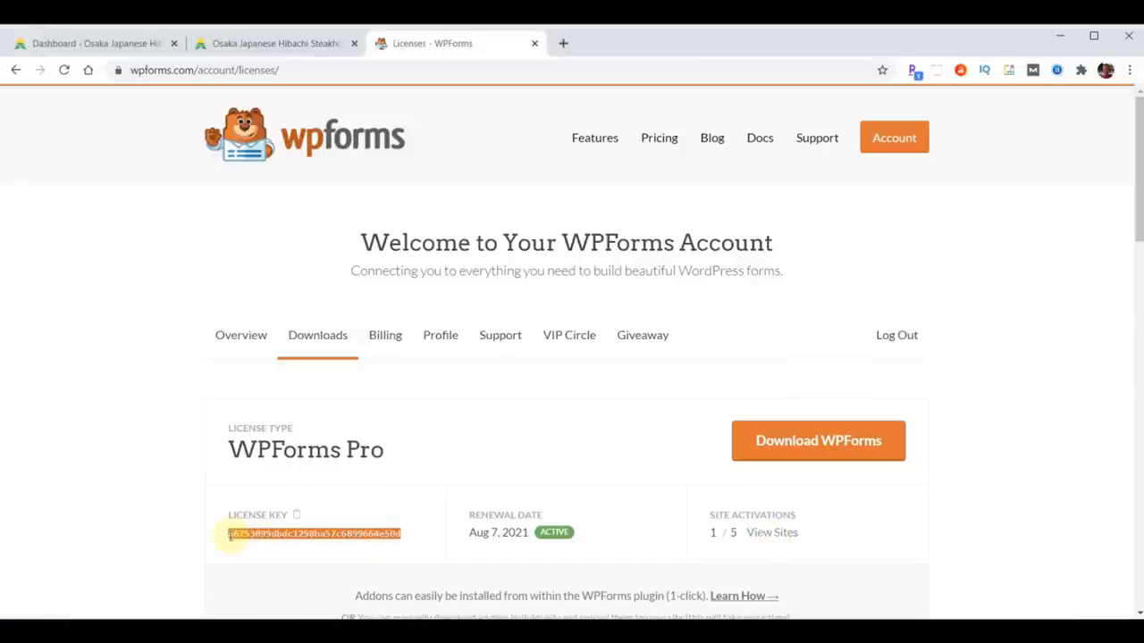
{"action": "right_click", "coordinate": [240, 535]}
{"action": "left_click", "coordinate": [259, 544]}
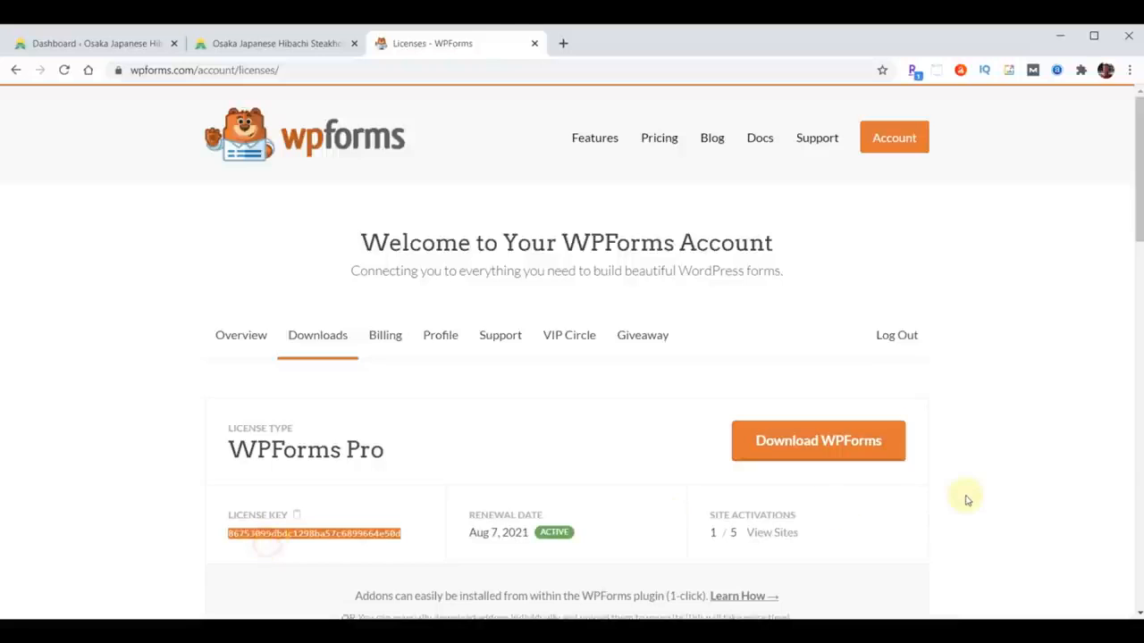
{"action": "left_click", "coordinate": [794, 456]}
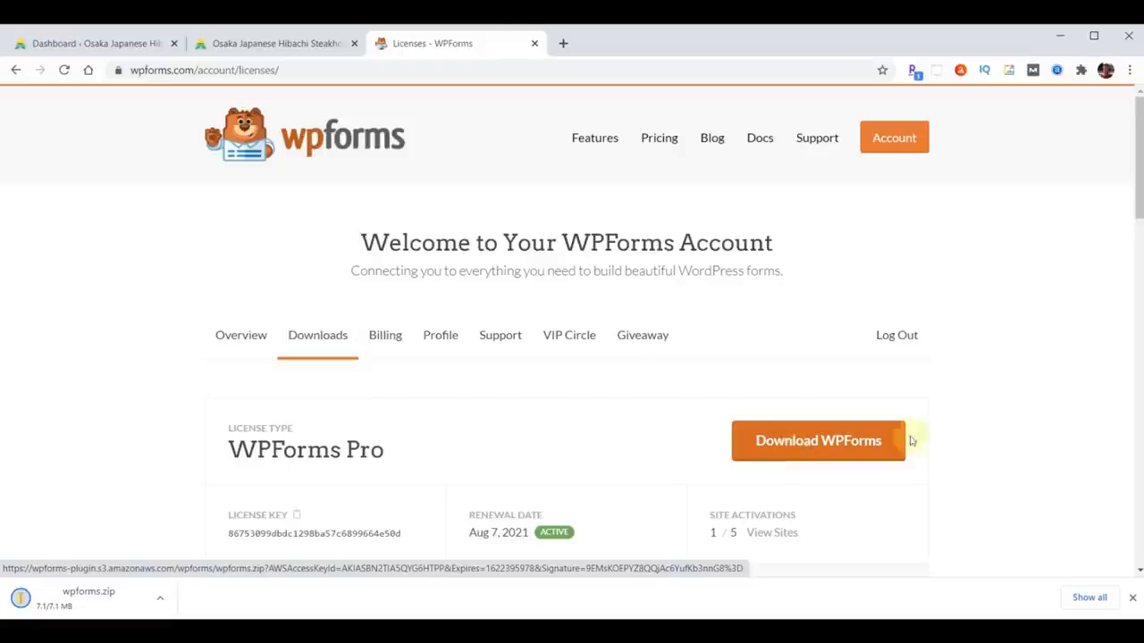
{"action": "left_click", "coordinate": [1130, 603]}
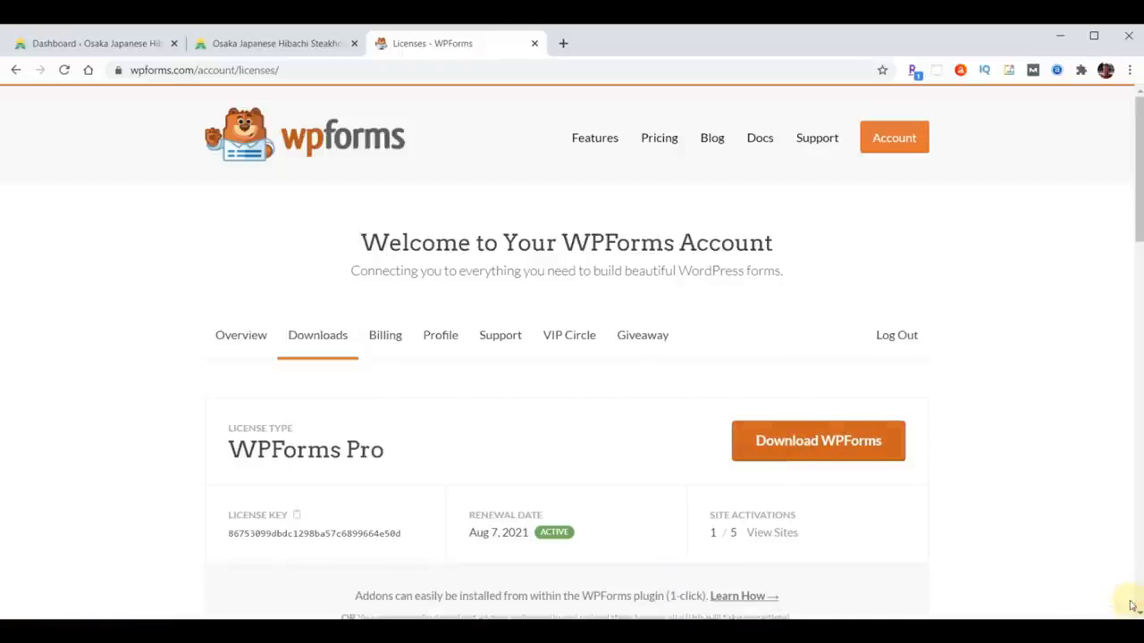
- In the WordPress admin, go to Plugins > Add New and dismiss the five admin notices
{"action": "left_click", "coordinate": [65, 44]}
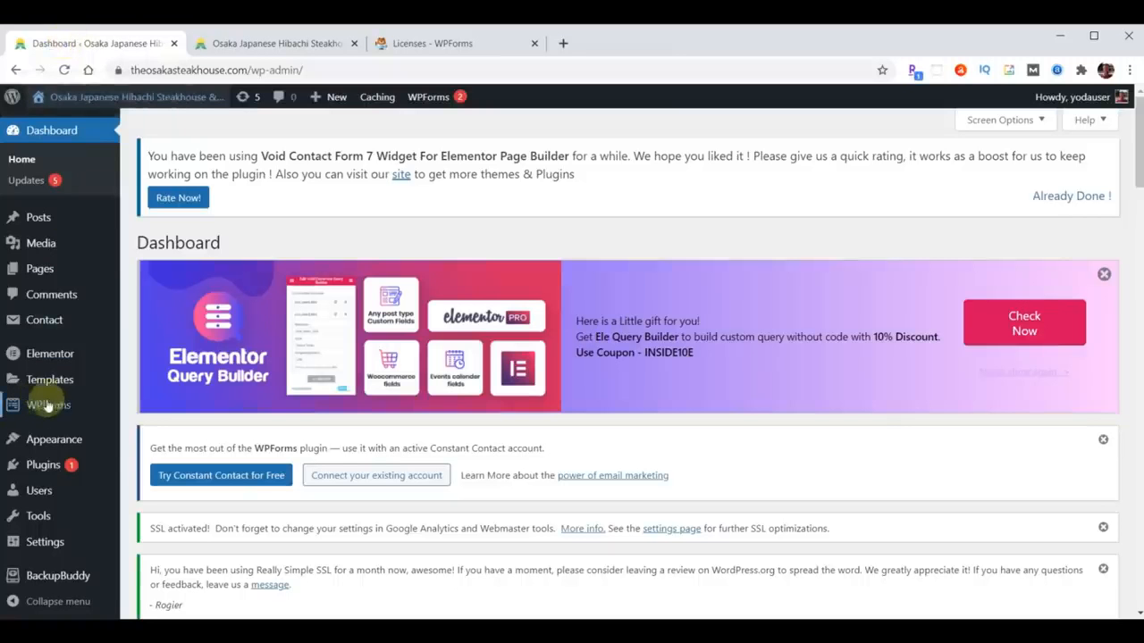
{"action": "mouse_move", "coordinate": [70, 413]}
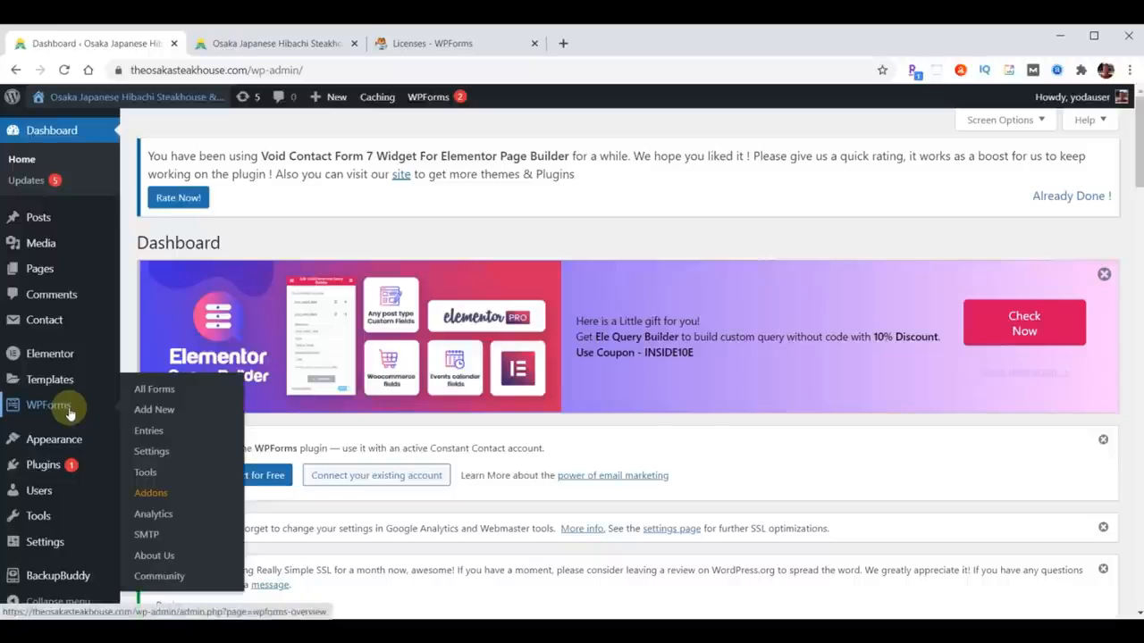
{"action": "mouse_move", "coordinate": [59, 240]}
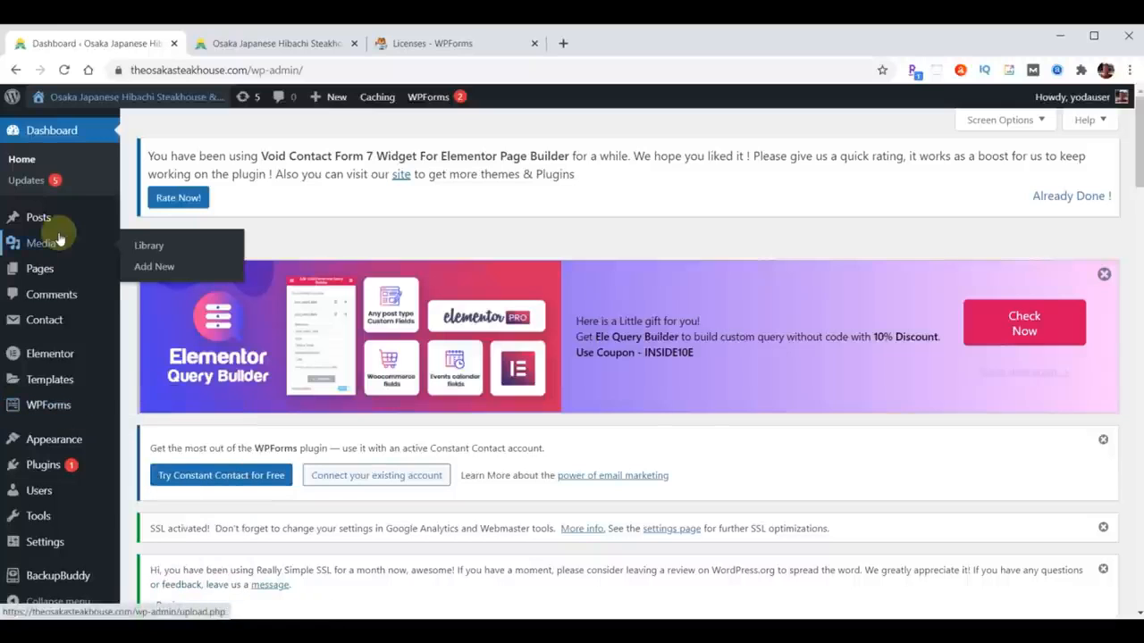
{"action": "left_click", "coordinate": [46, 472]}
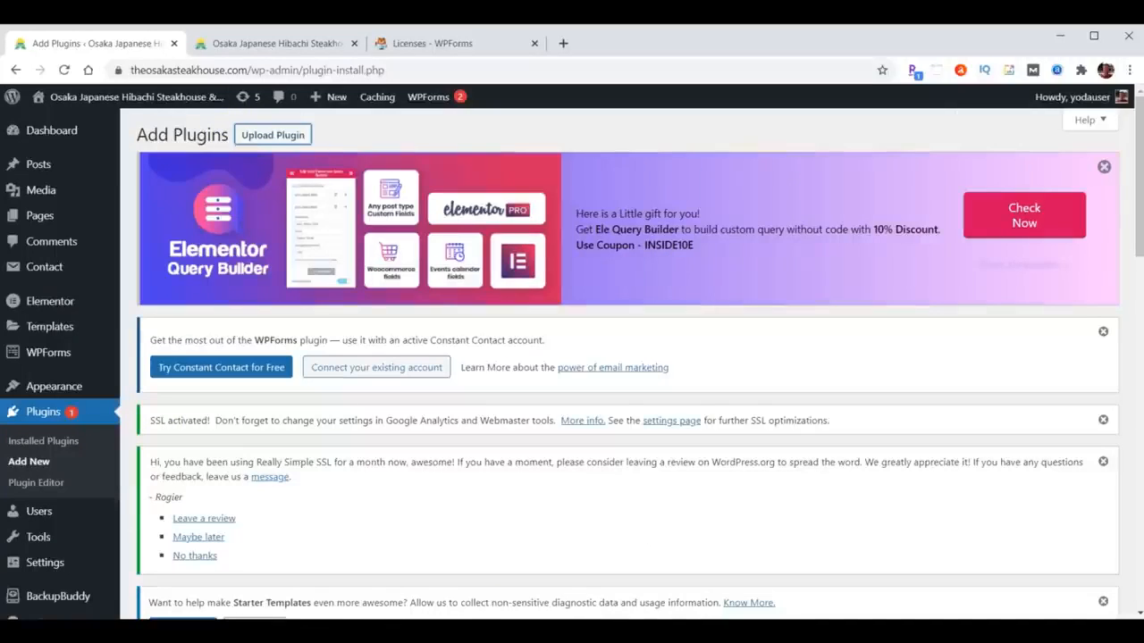
{"action": "left_click", "coordinate": [1104, 167]}
{"action": "left_click", "coordinate": [1105, 168]}
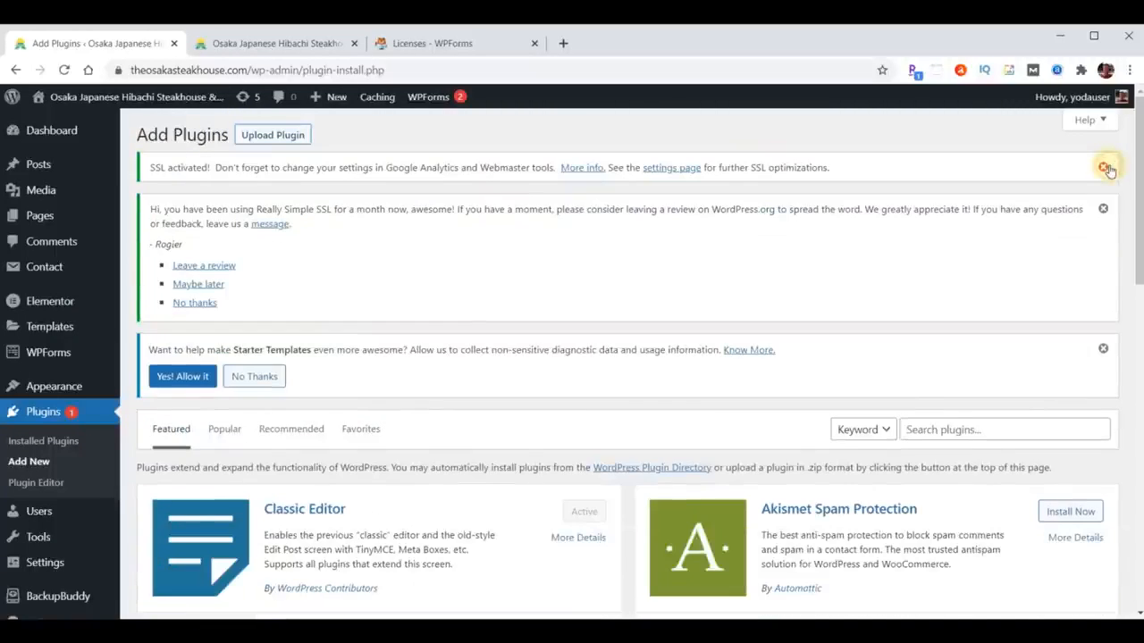
{"action": "left_click", "coordinate": [1106, 169]}
{"action": "left_click", "coordinate": [1106, 168]}
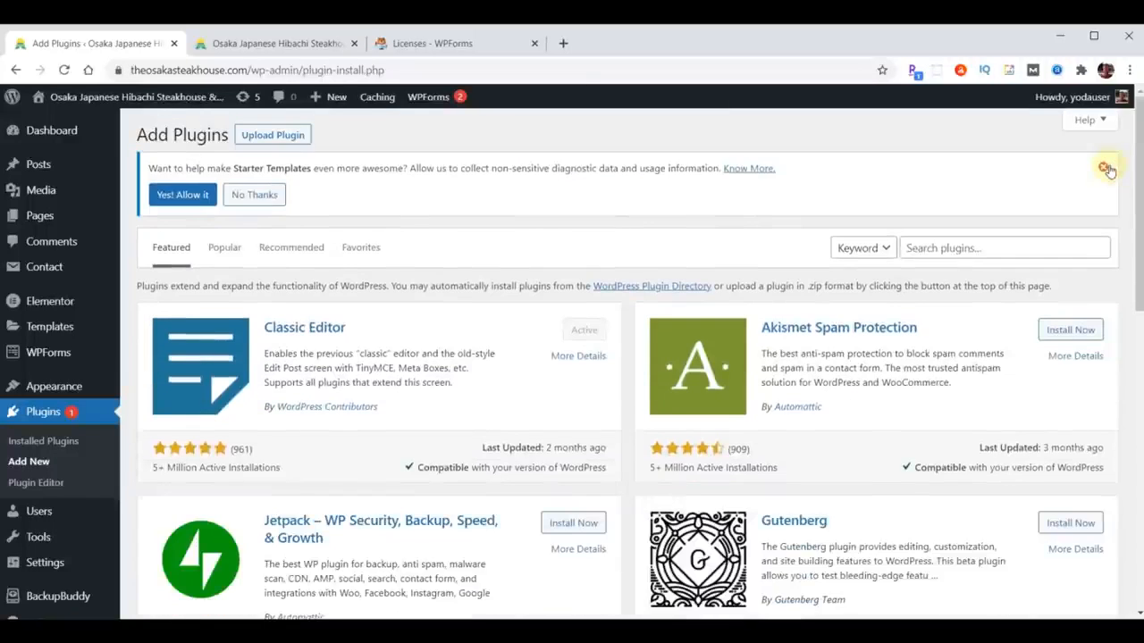
{"action": "left_click", "coordinate": [1105, 168]}
- Upload wpforms.zip as a plugin, install it, and activate it
{"action": "left_click", "coordinate": [275, 139]}
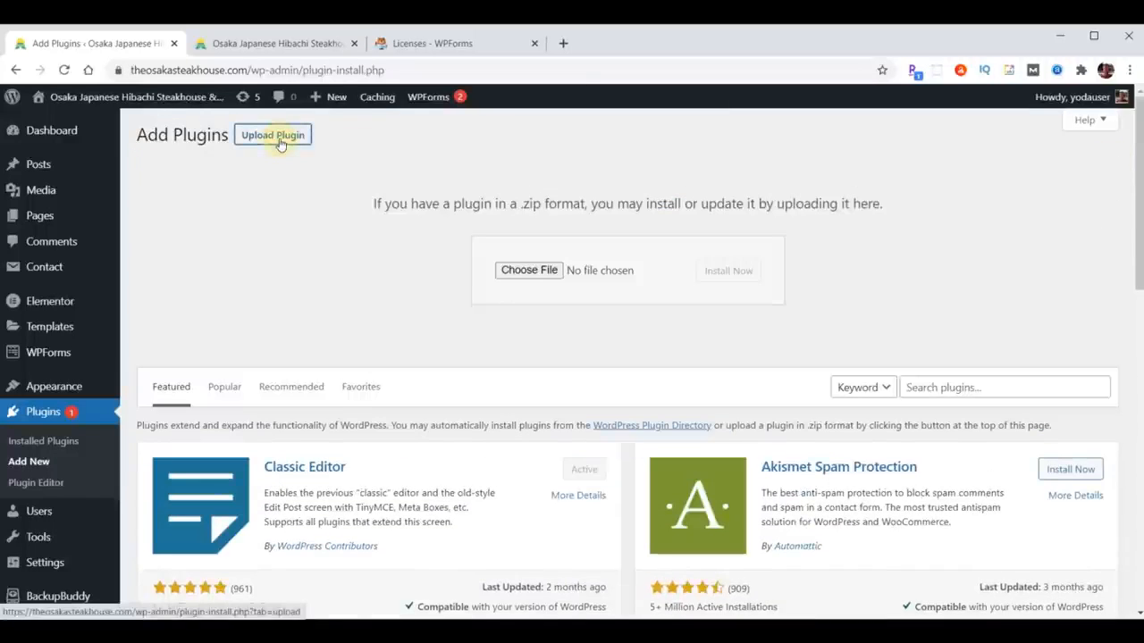
{"action": "left_click", "coordinate": [526, 270]}
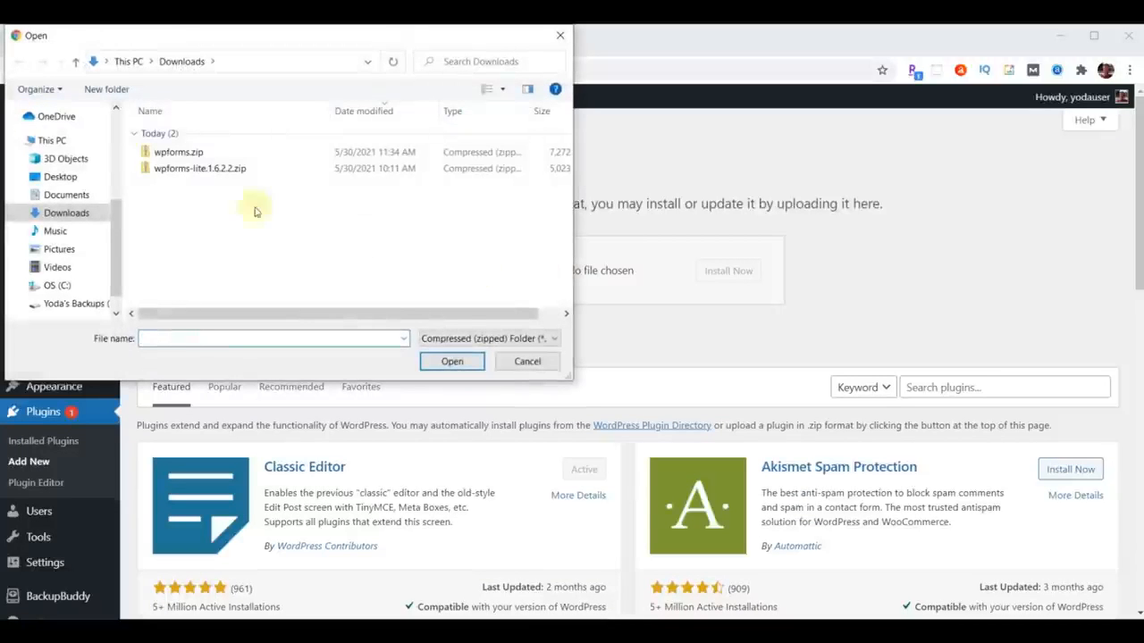
{"action": "left_click", "coordinate": [170, 152]}
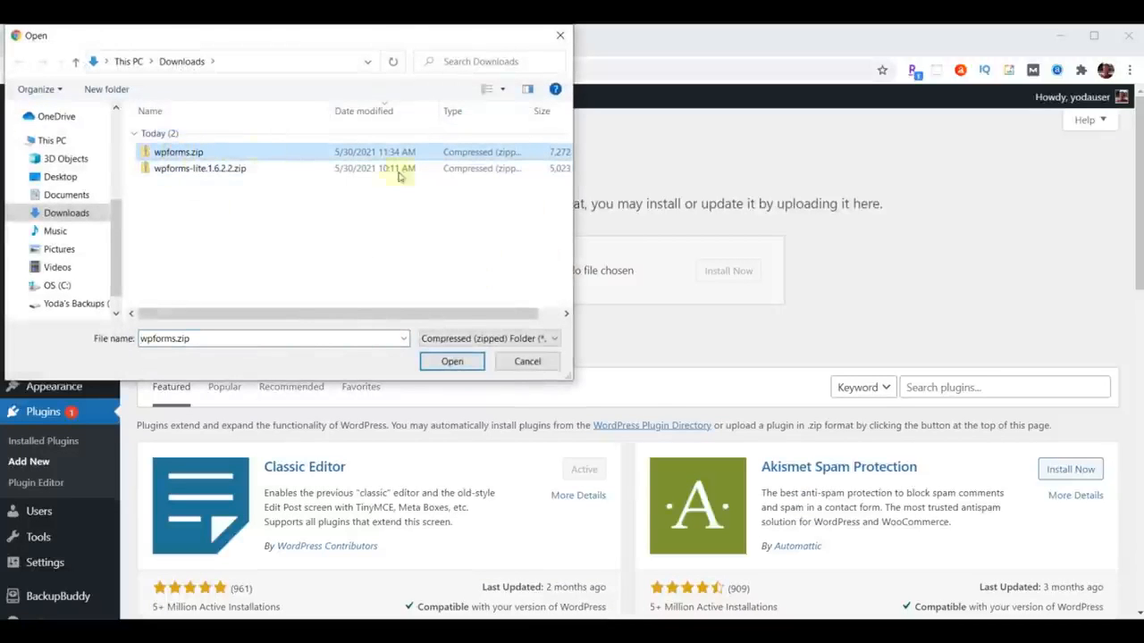
{"action": "left_click", "coordinate": [449, 363]}
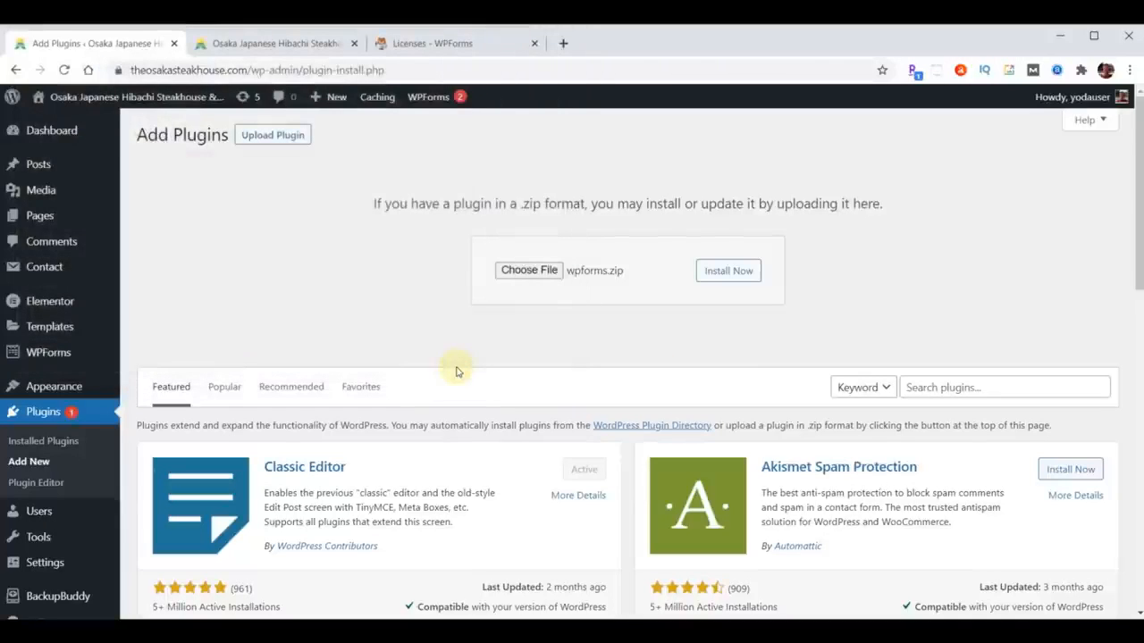
{"action": "left_click", "coordinate": [730, 273]}
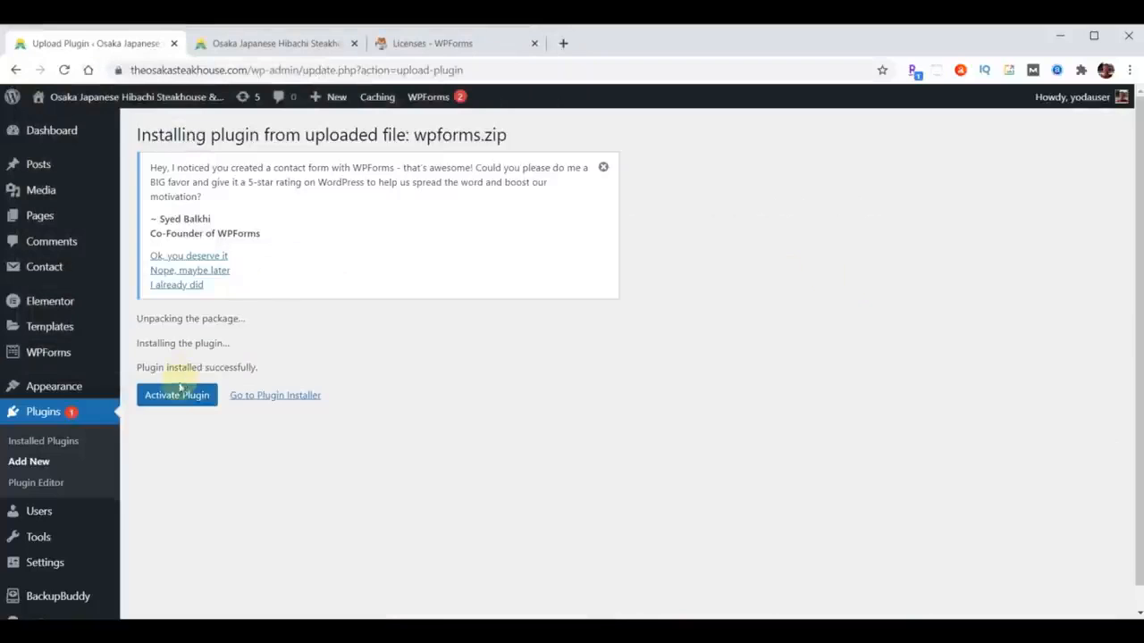
{"action": "left_click", "coordinate": [176, 396]}
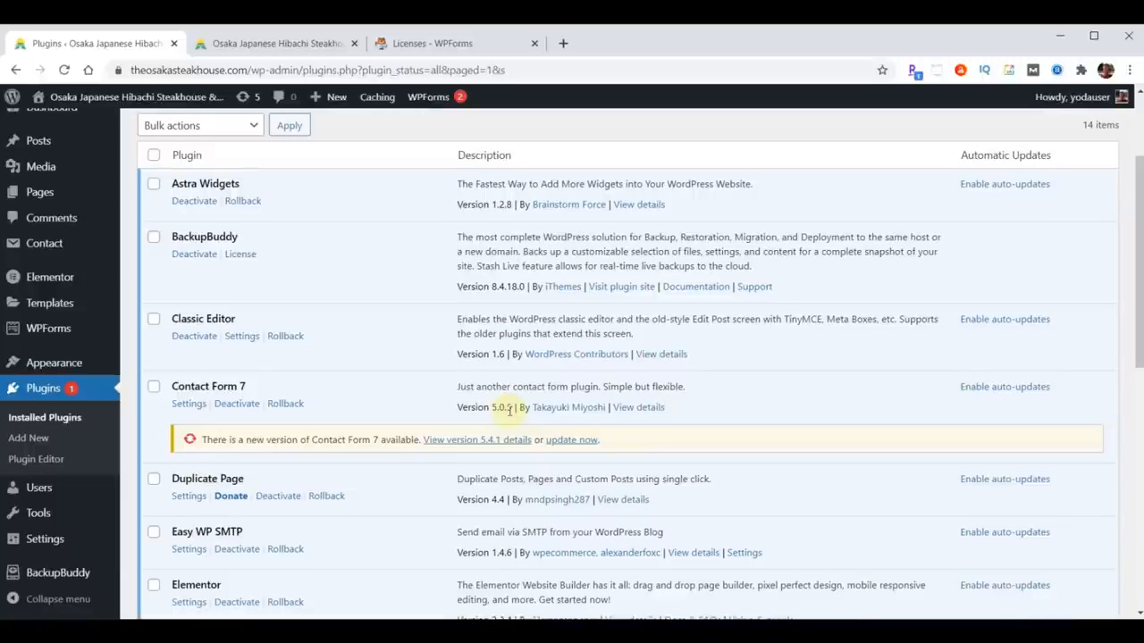
{"action": "scroll", "coordinate": [481, 432], "scroll_direction": "down", "scroll_amount": 2}
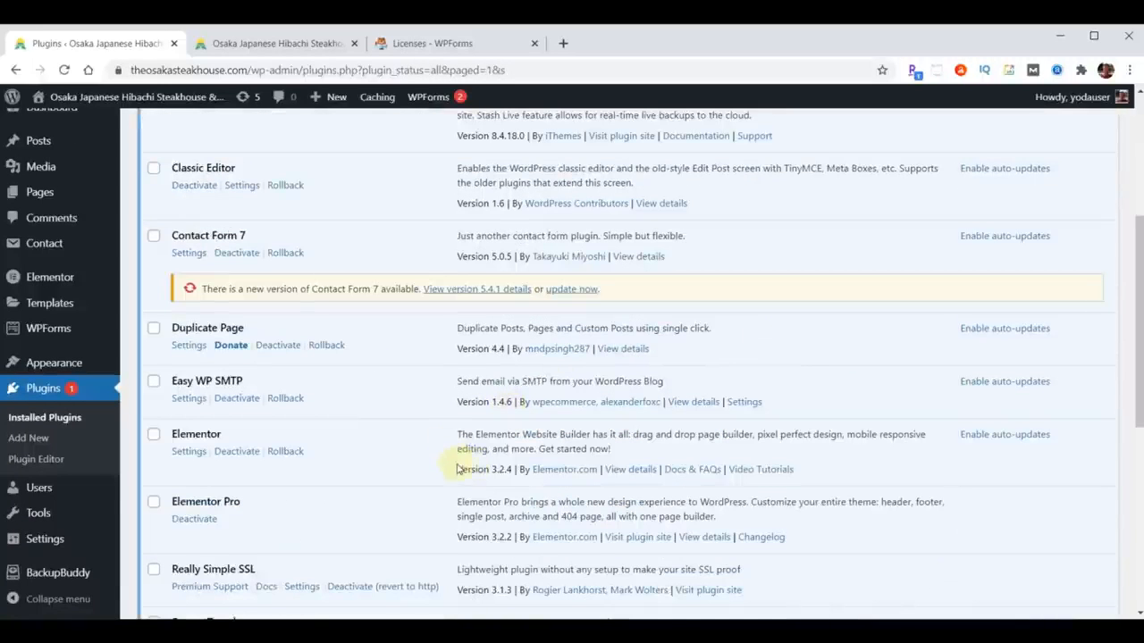
{"action": "scroll", "coordinate": [457, 470], "scroll_direction": "up", "scroll_amount": 4}
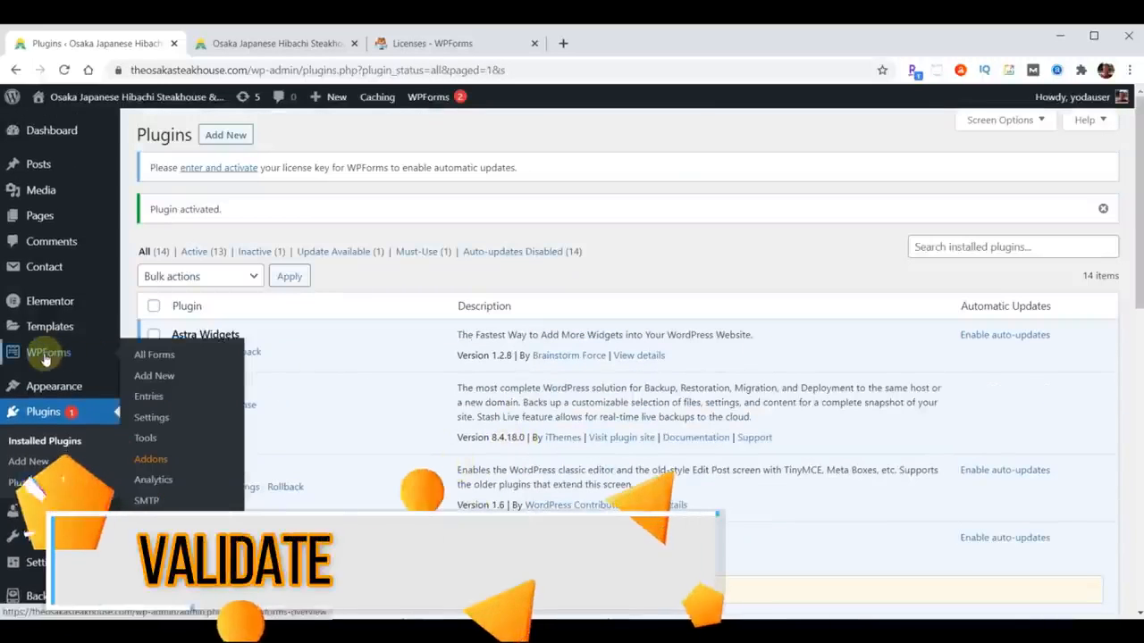
- Paste the copied licence key into WPForms settings and verify it at pro level
{"action": "left_click", "coordinate": [46, 355]}
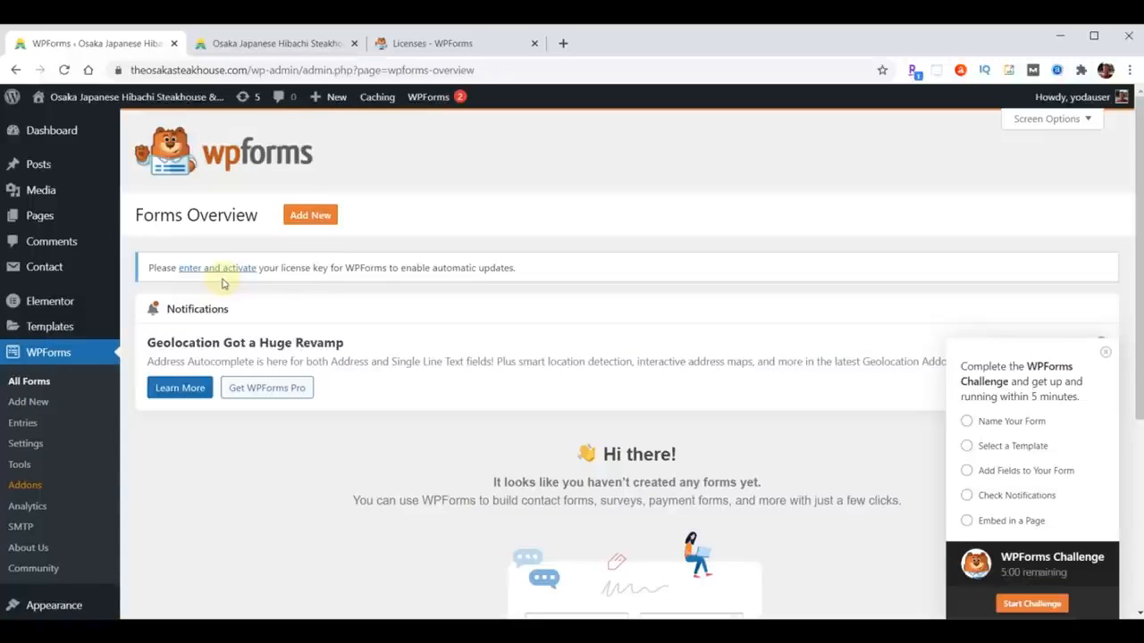
{"action": "left_click", "coordinate": [219, 270]}
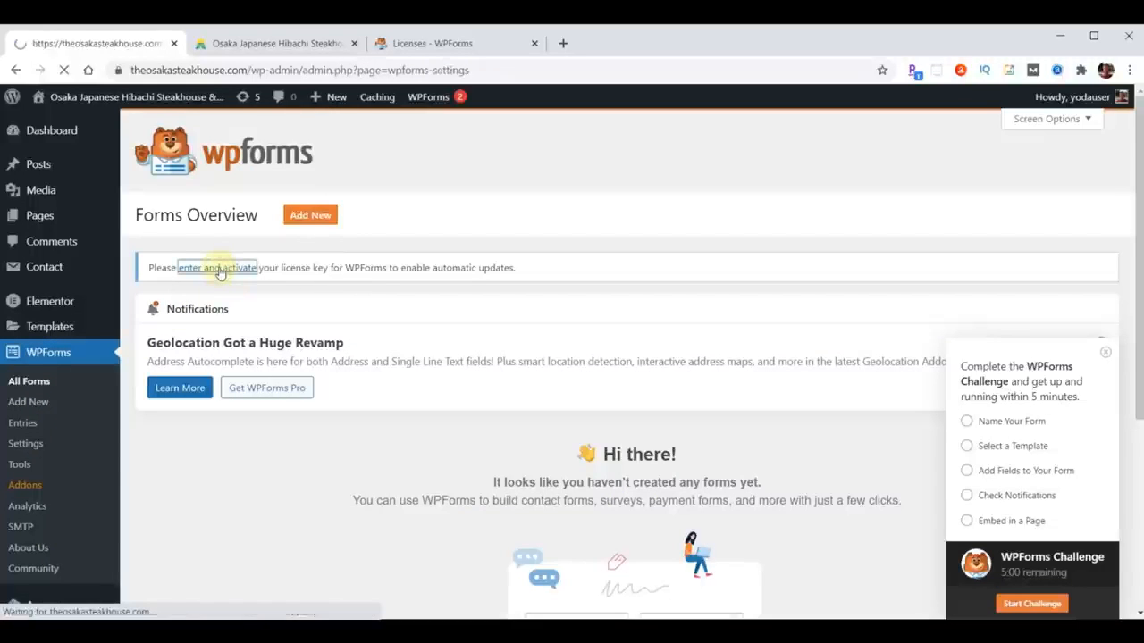
{"action": "left_click", "coordinate": [309, 398]}
{"action": "key", "text": "ctrl+v"}
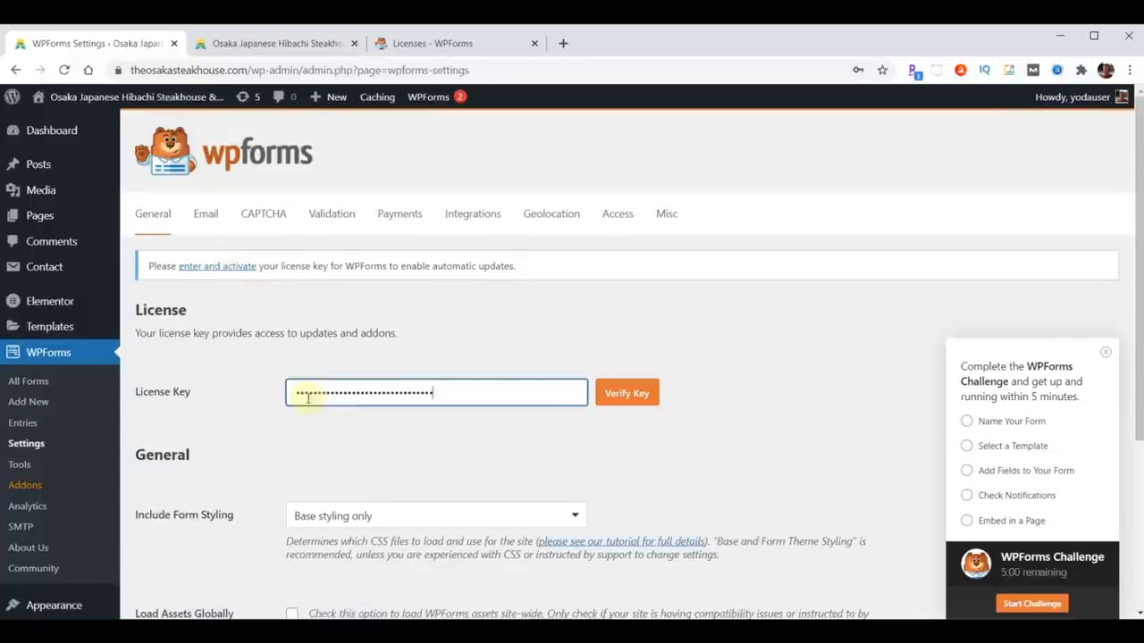
{"action": "left_click", "coordinate": [623, 397]}
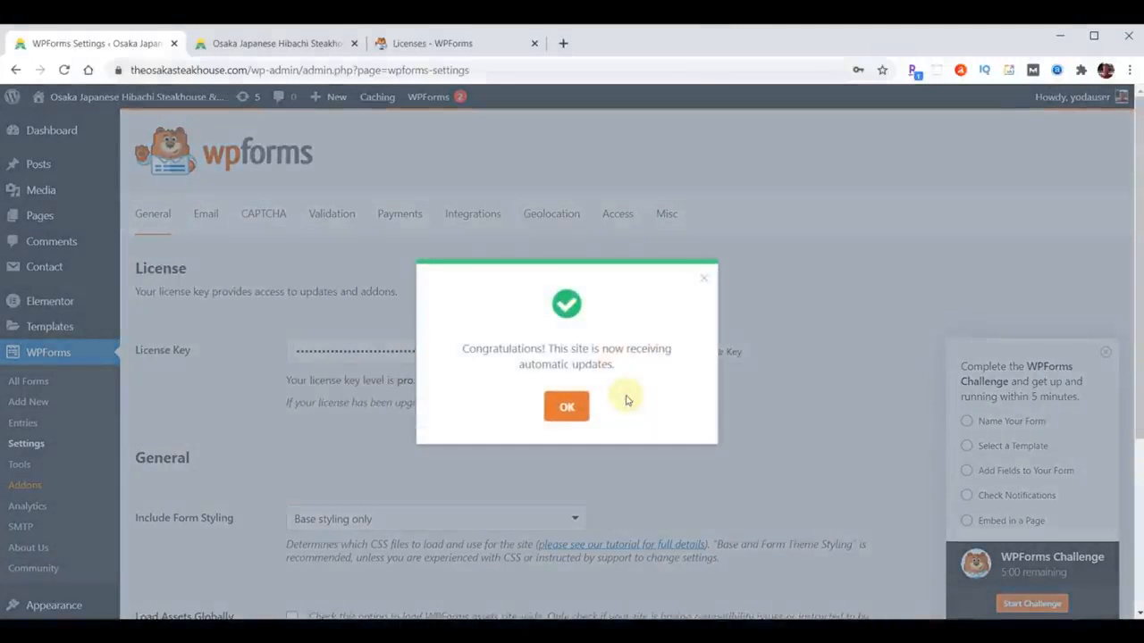
{"action": "left_click", "coordinate": [559, 408]}
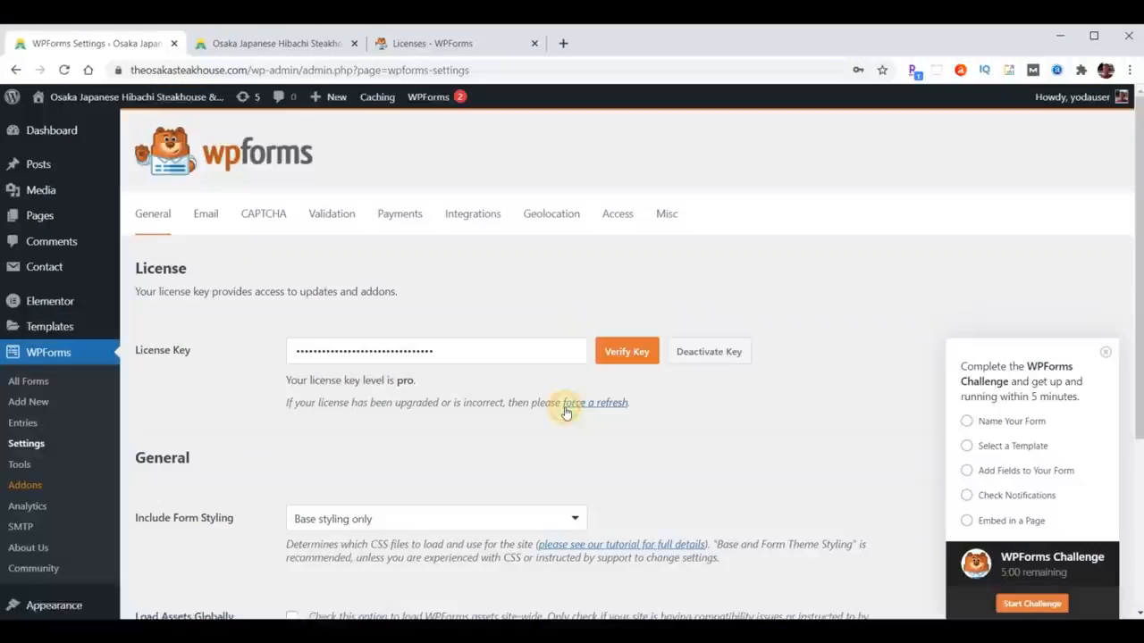
- Set WPForms CAPTCHA to Checkbox reCAPTCHA v2 with the site and secret keys, and save
{"action": "left_click", "coordinate": [256, 216]}
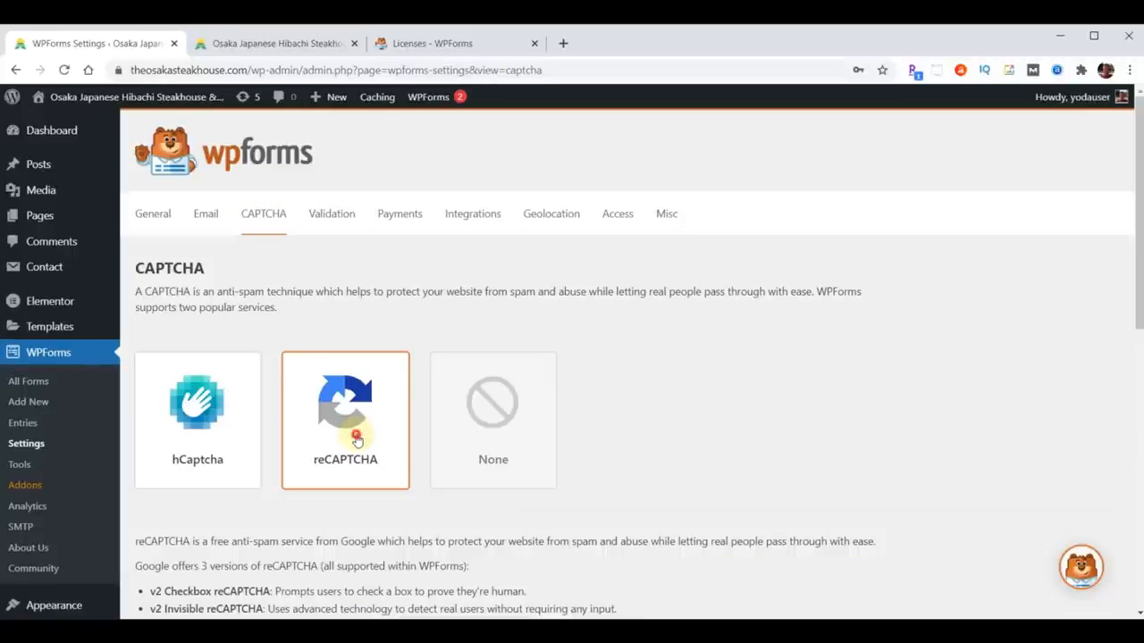
{"action": "scroll", "coordinate": [731, 352], "scroll_direction": "down", "scroll_amount": 6}
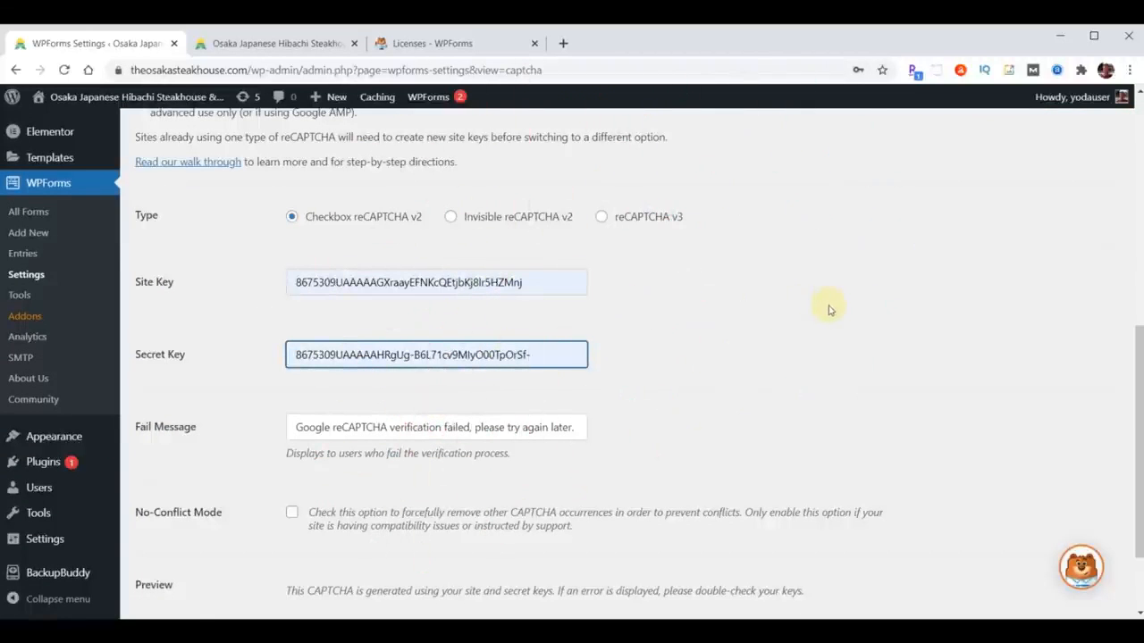
{"action": "scroll", "coordinate": [828, 309], "scroll_direction": "down", "scroll_amount": 1}
{"action": "left_click", "coordinate": [173, 541]}
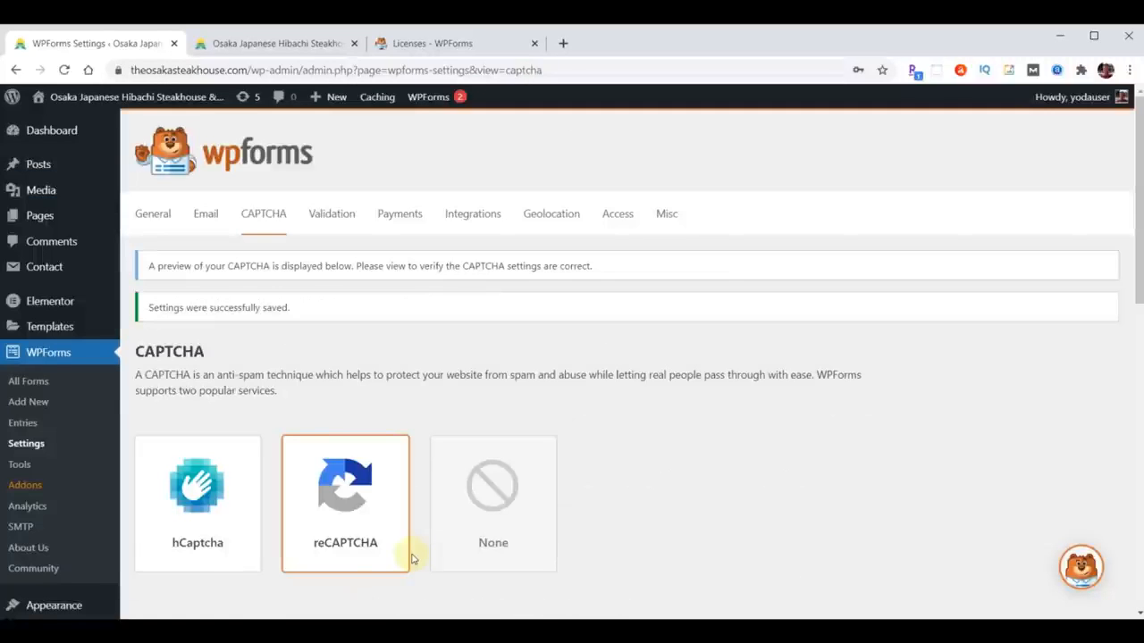
- Create a new form from the Simple Contact Form template
{"action": "left_click", "coordinate": [36, 384]}
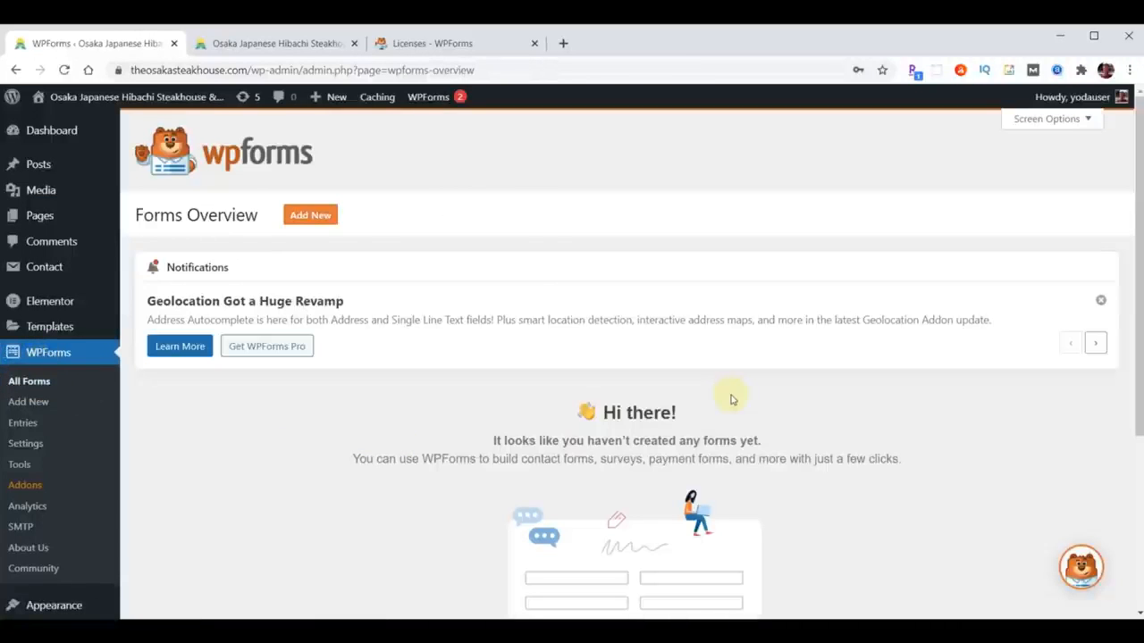
{"action": "left_click", "coordinate": [307, 219]}
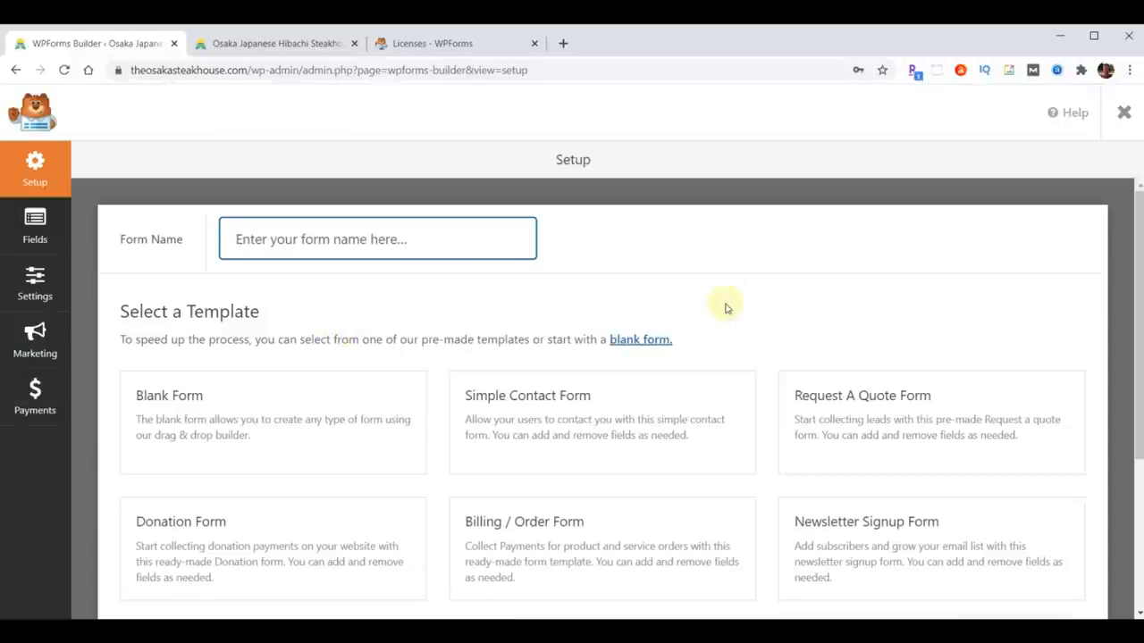
{"action": "mouse_move", "coordinate": [529, 390]}
{"action": "left_click", "coordinate": [572, 425]}
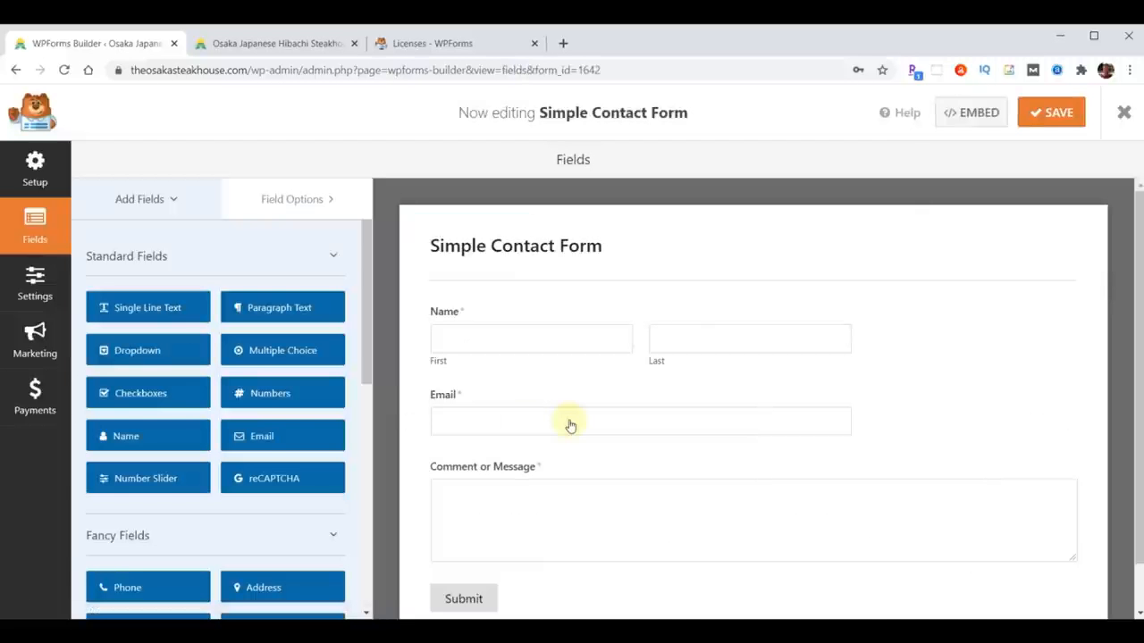
- Add a Phone field and a Single Line Text field below Email
{"action": "scroll", "coordinate": [195, 508], "scroll_direction": "down", "scroll_amount": 2}
{"action": "scroll", "coordinate": [217, 501], "scroll_direction": "down", "scroll_amount": 1}
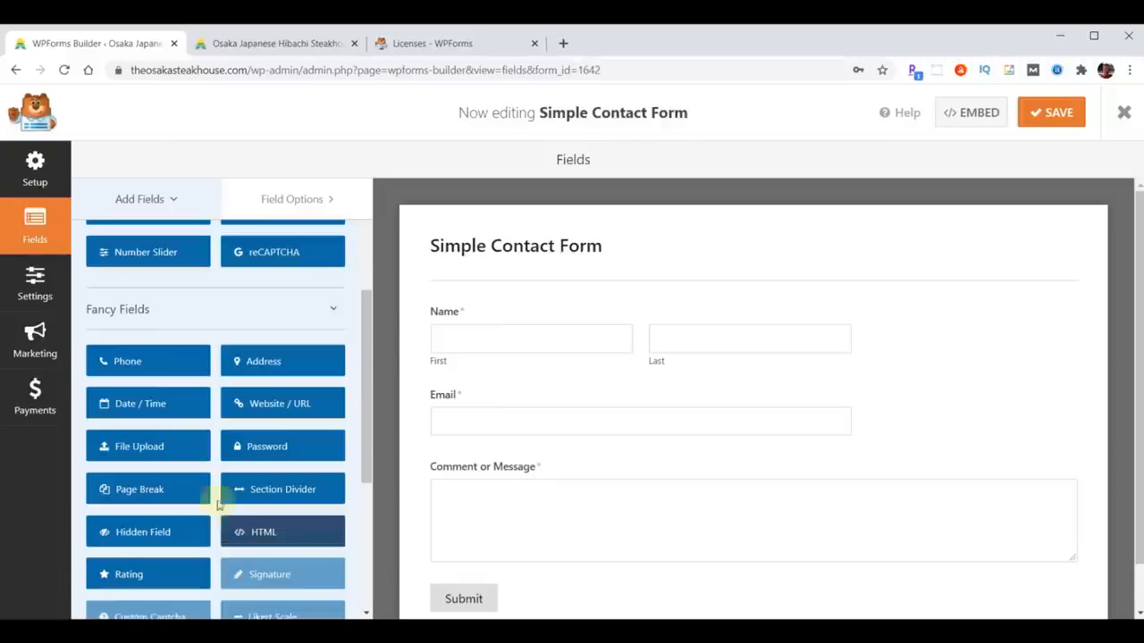
{"action": "left_click_drag", "start_coordinate": [471, 432], "coordinate": [505, 452]}
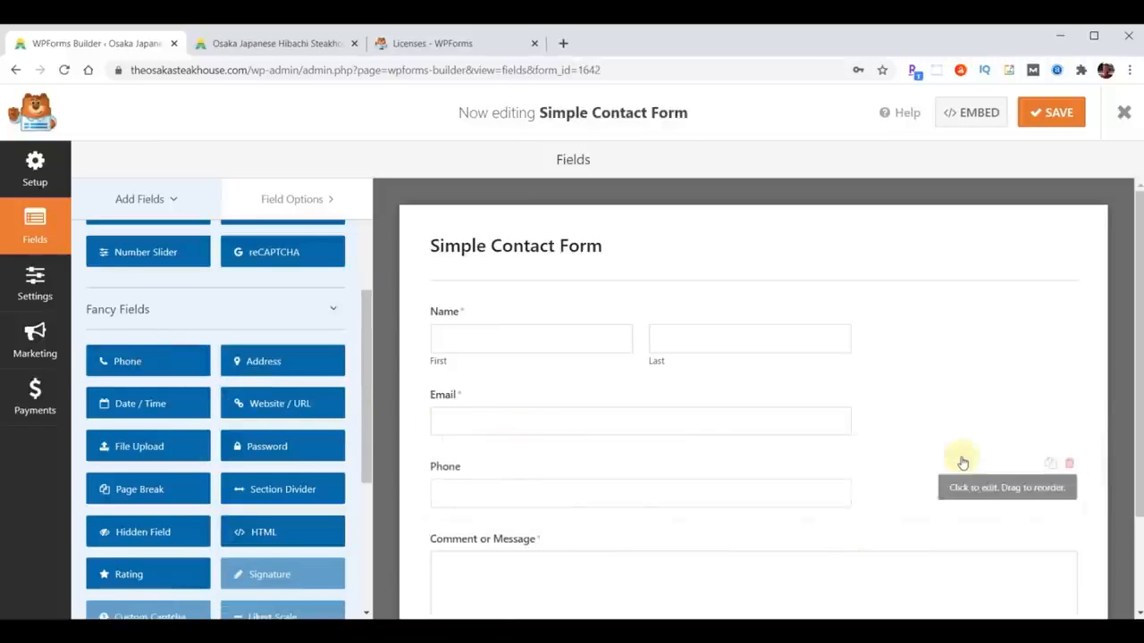
{"action": "scroll", "coordinate": [288, 370], "scroll_direction": "up", "scroll_amount": 3}
{"action": "left_click_drag", "start_coordinate": [129, 312], "coordinate": [570, 491]}
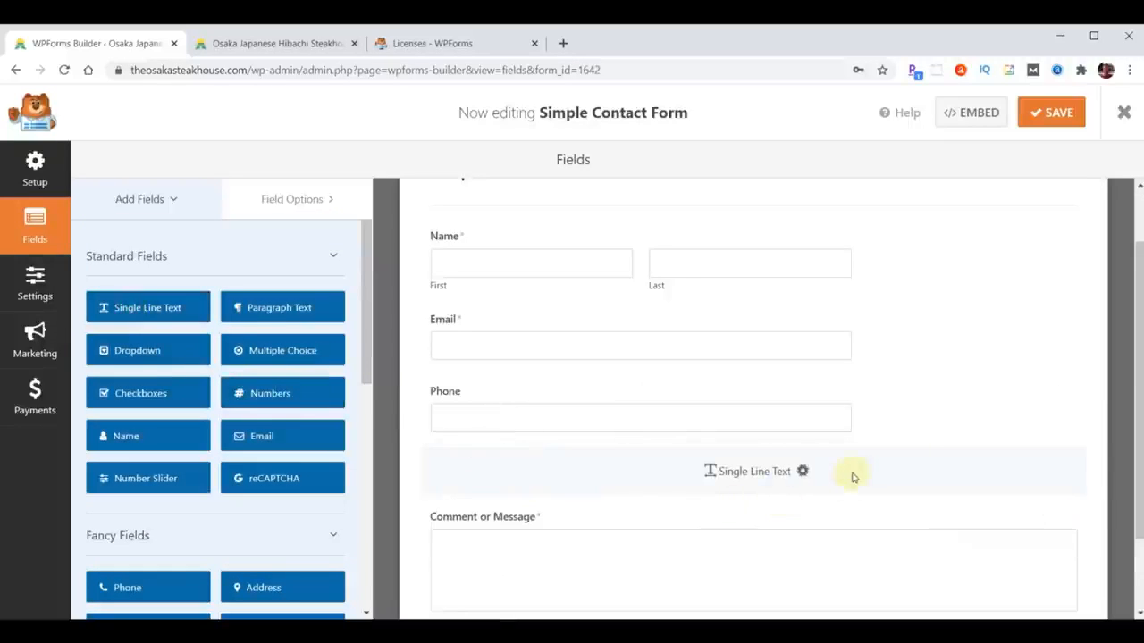
- Relabel the new single-line text field as Subject
{"action": "left_click", "coordinate": [289, 196]}
{"action": "left_click", "coordinate": [483, 464]}
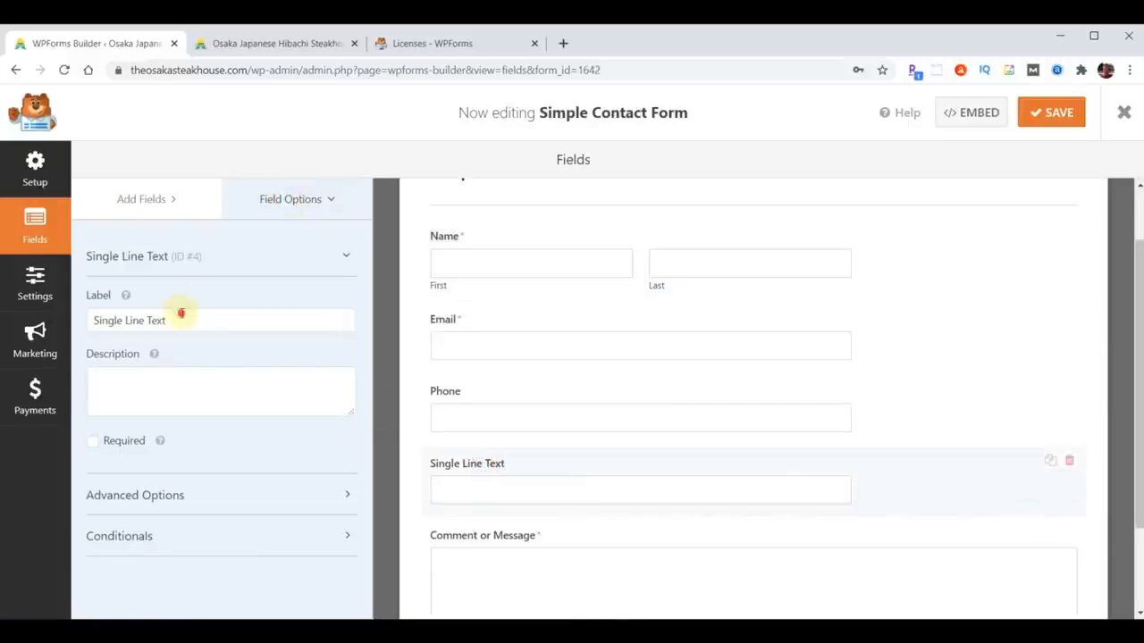
{"action": "triple_click", "coordinate": [179, 313]}
{"action": "type", "text": "Si"}
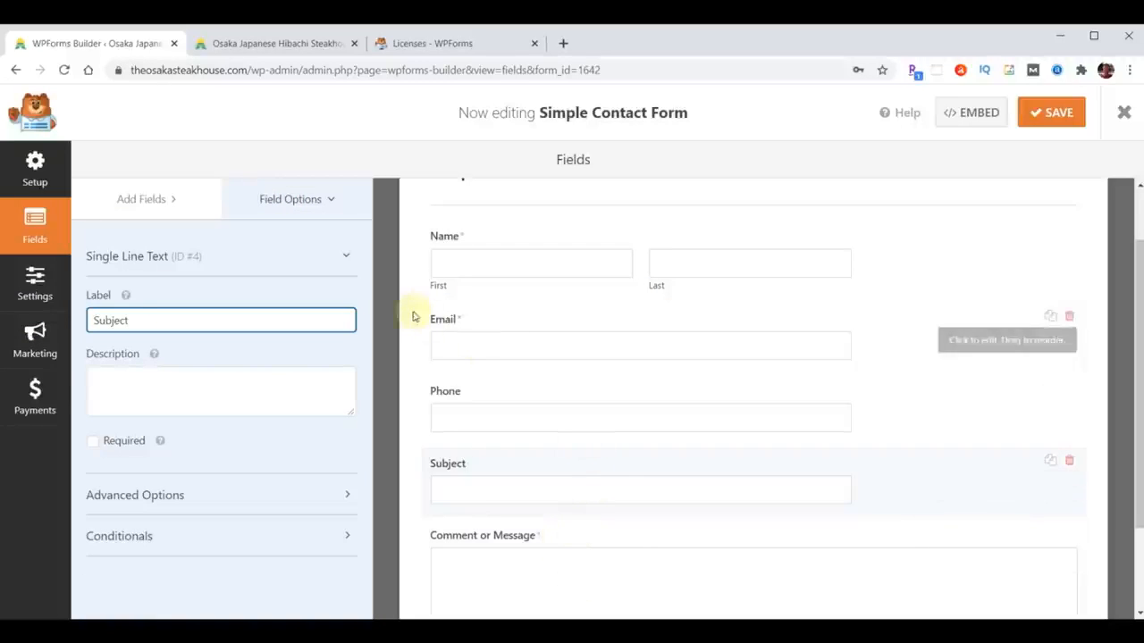
{"action": "left_click", "coordinate": [40, 280]}
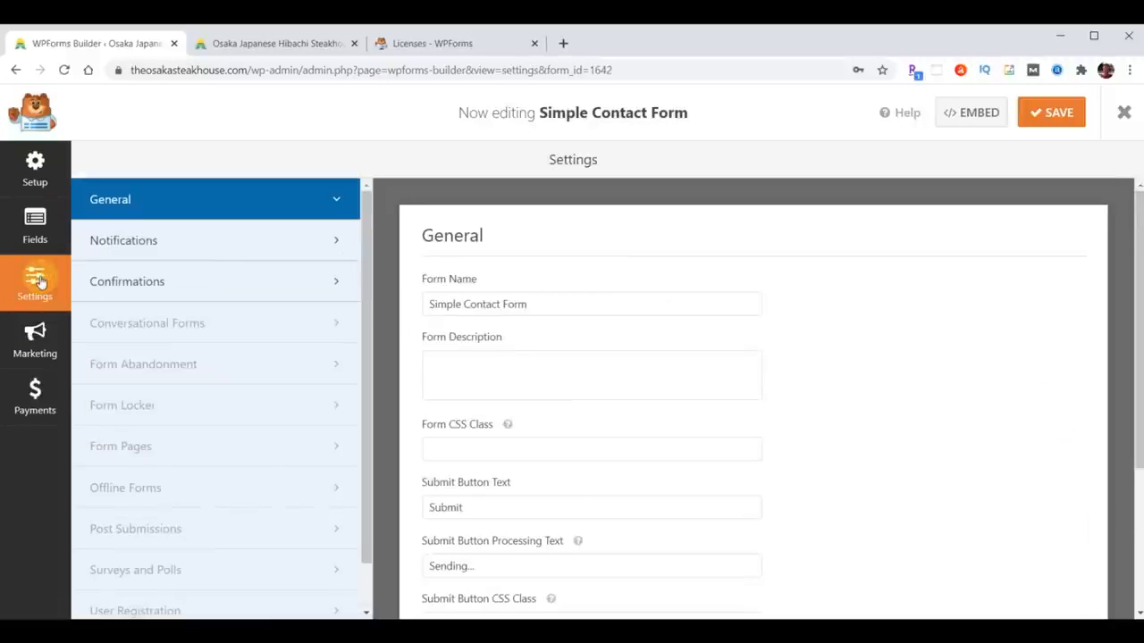
- Rename the form to 'Contact Us'
{"action": "left_click_drag", "start_coordinate": [556, 298], "coordinate": [396, 276]}
{"action": "type", "text": "Countact Us"}
{"action": "key", "text": "BackSpace"}
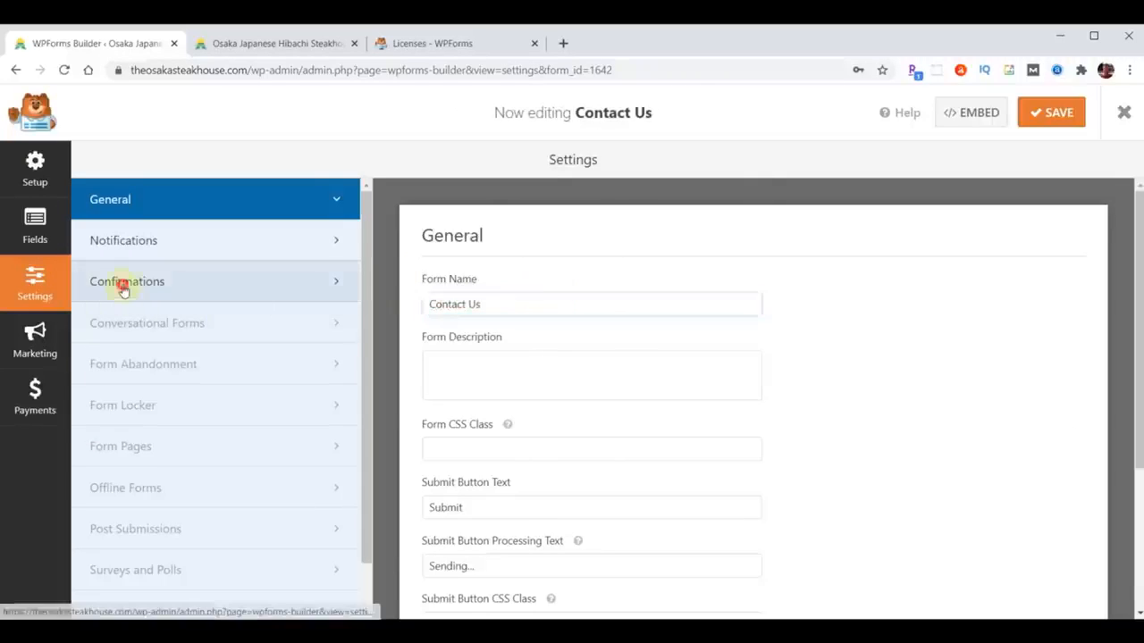
- Replace {admin_email} with your own e-mail as notification recipient, save, and close the builder
{"action": "left_click", "coordinate": [123, 288]}
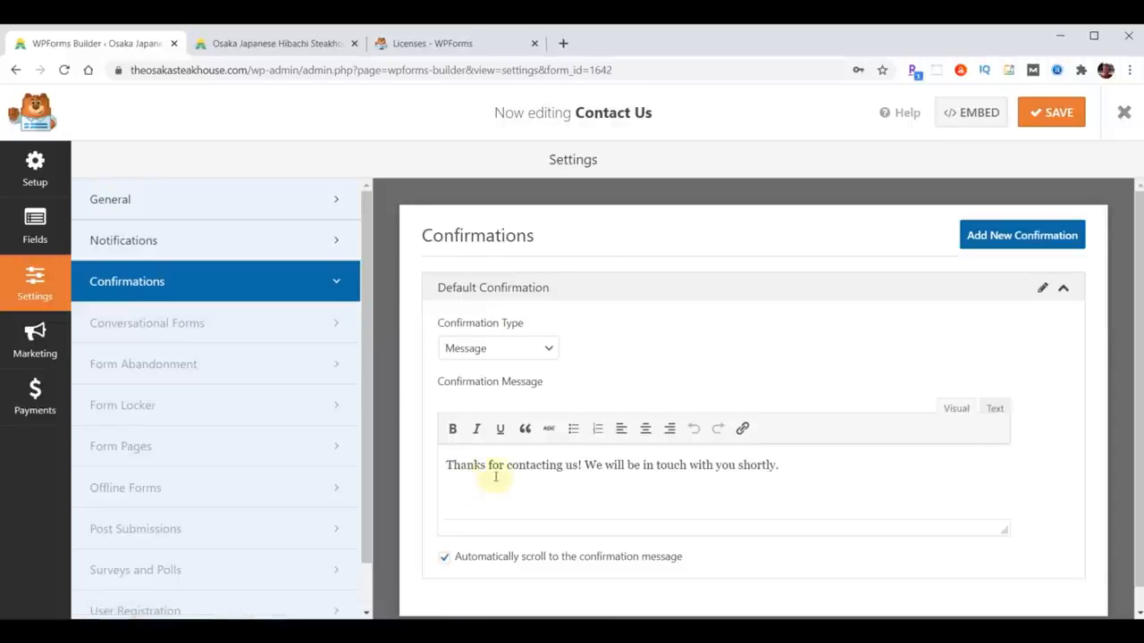
{"action": "left_click", "coordinate": [238, 248]}
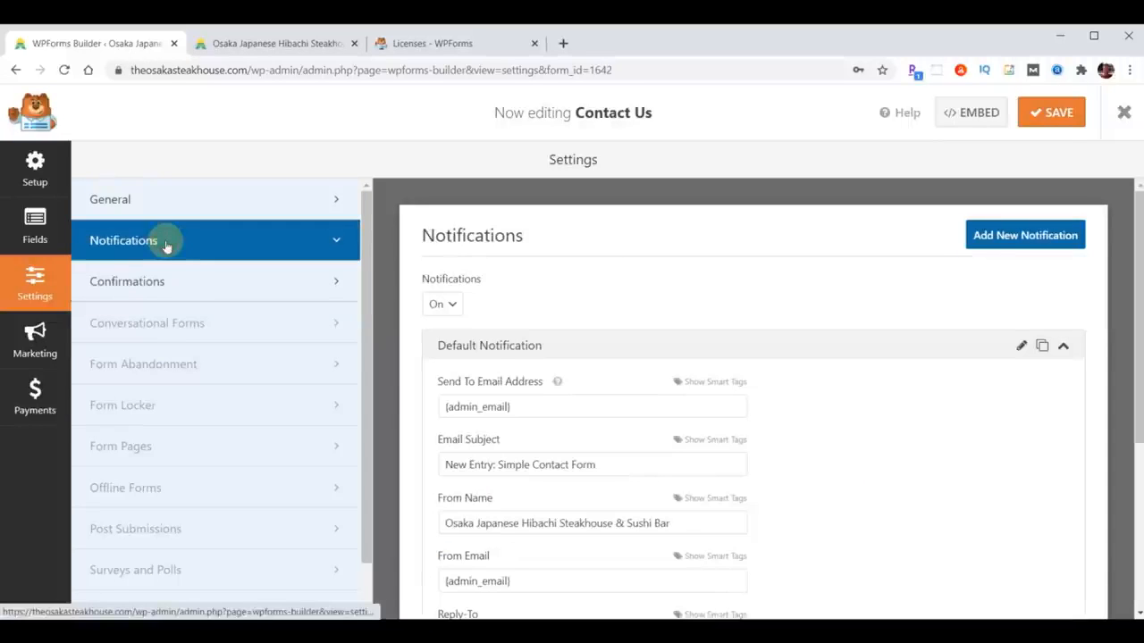
{"action": "triple_click", "coordinate": [529, 400]}
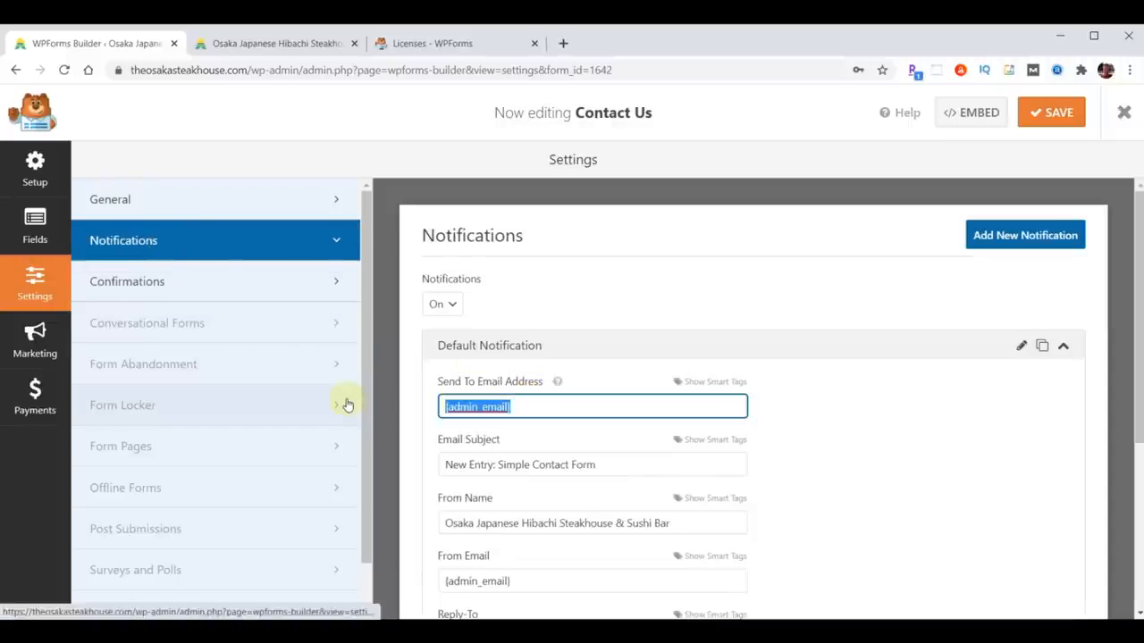
{"action": "key", "text": "ctrl+v"}
{"action": "left_click", "coordinate": [1050, 113]}
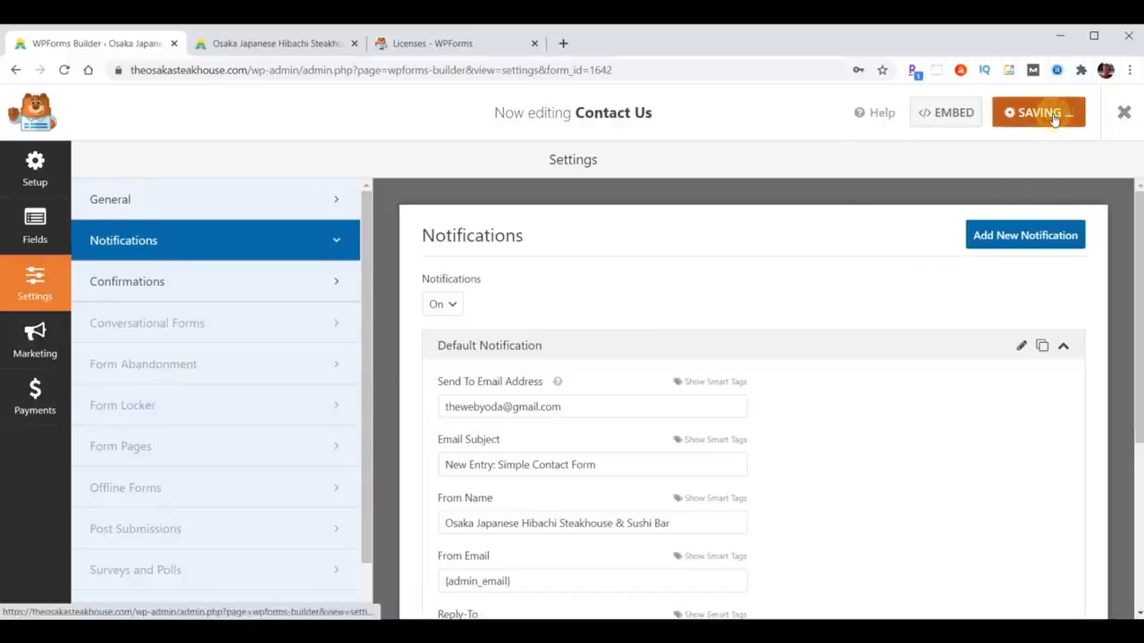
{"action": "left_click", "coordinate": [1123, 113]}
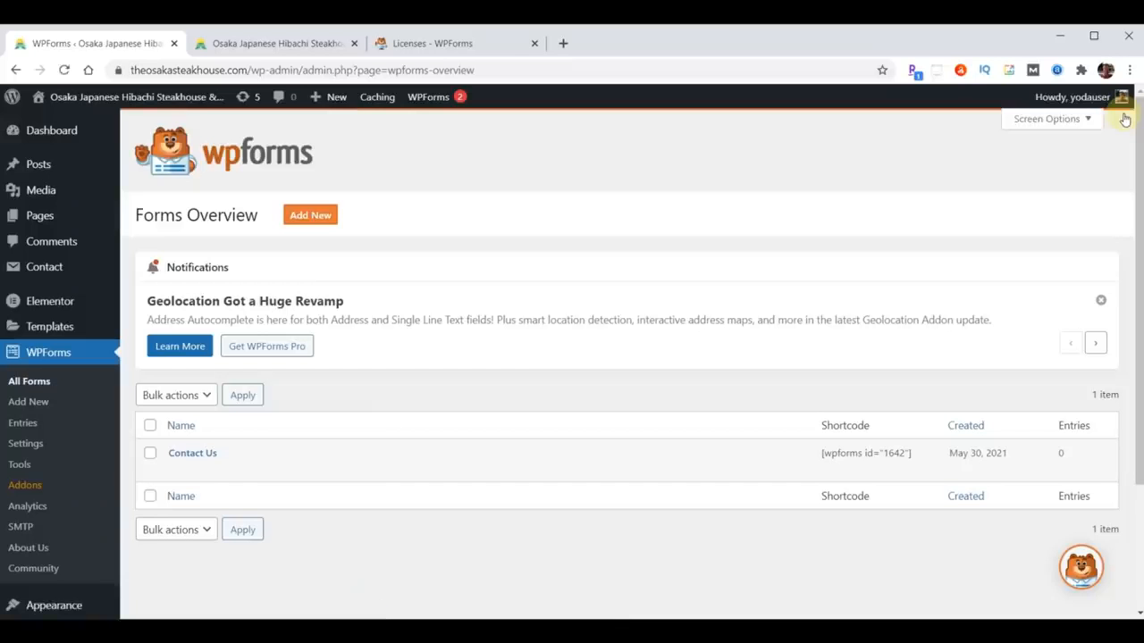
- Start a new form from Forms Overview and scroll the Setup template list toward Additional Templates
{"action": "mouse_move", "coordinate": [426, 466]}
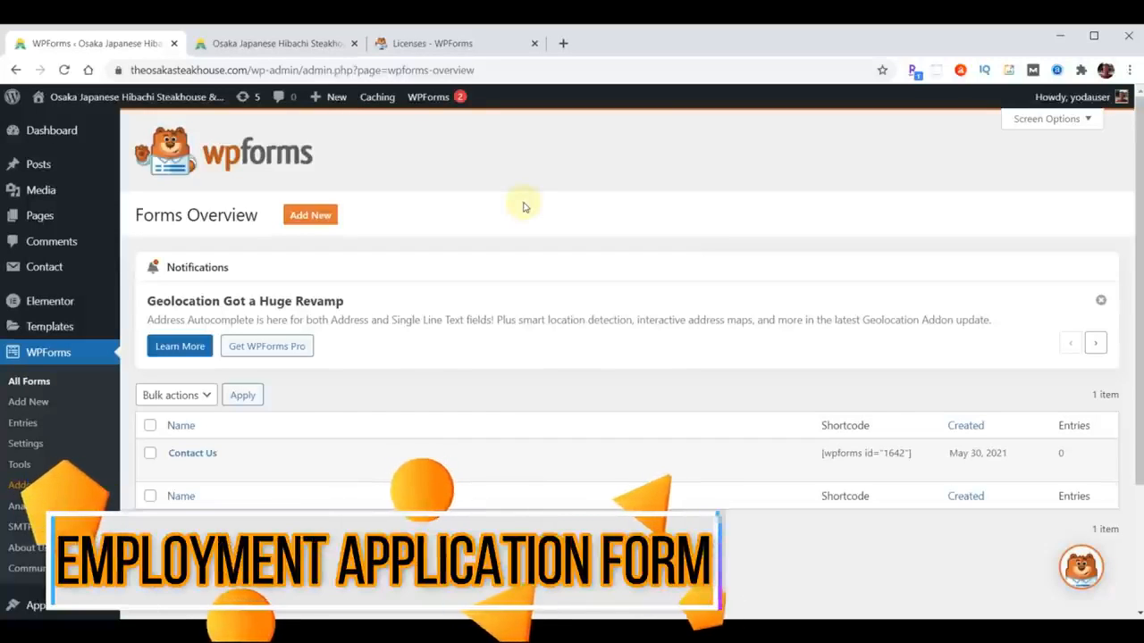
{"action": "left_click", "coordinate": [310, 225]}
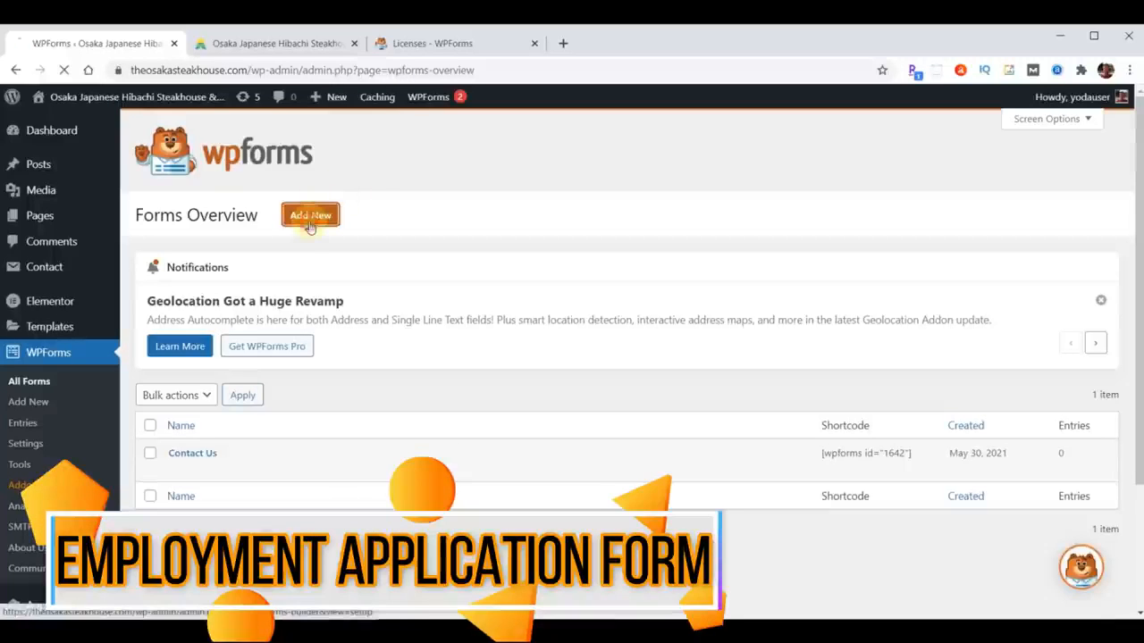
{"action": "scroll", "coordinate": [969, 409], "scroll_direction": "down", "scroll_amount": 3}
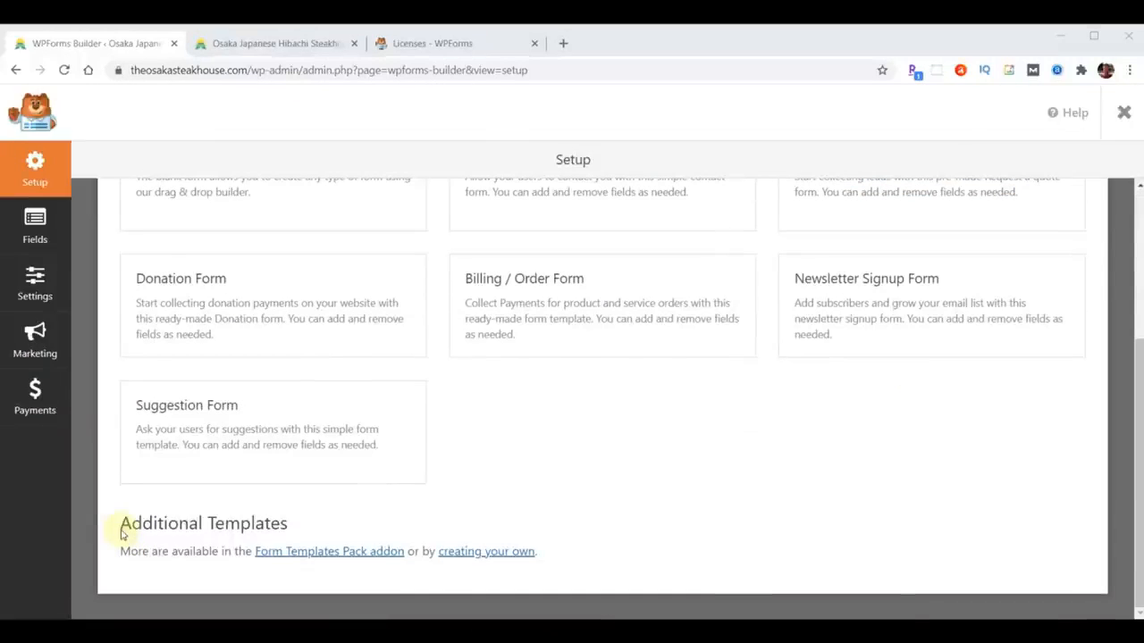
{"action": "left_click_drag", "start_coordinate": [122, 527], "coordinate": [286, 525]}
{"action": "left_click", "coordinate": [642, 457]}
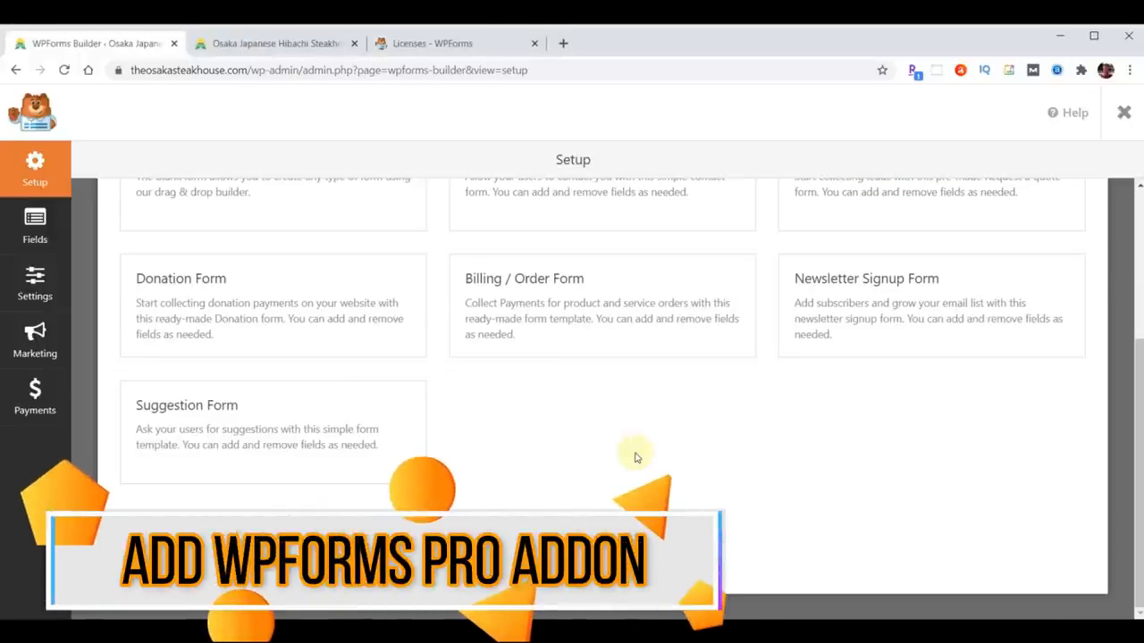
{"action": "left_click", "coordinate": [420, 43]}
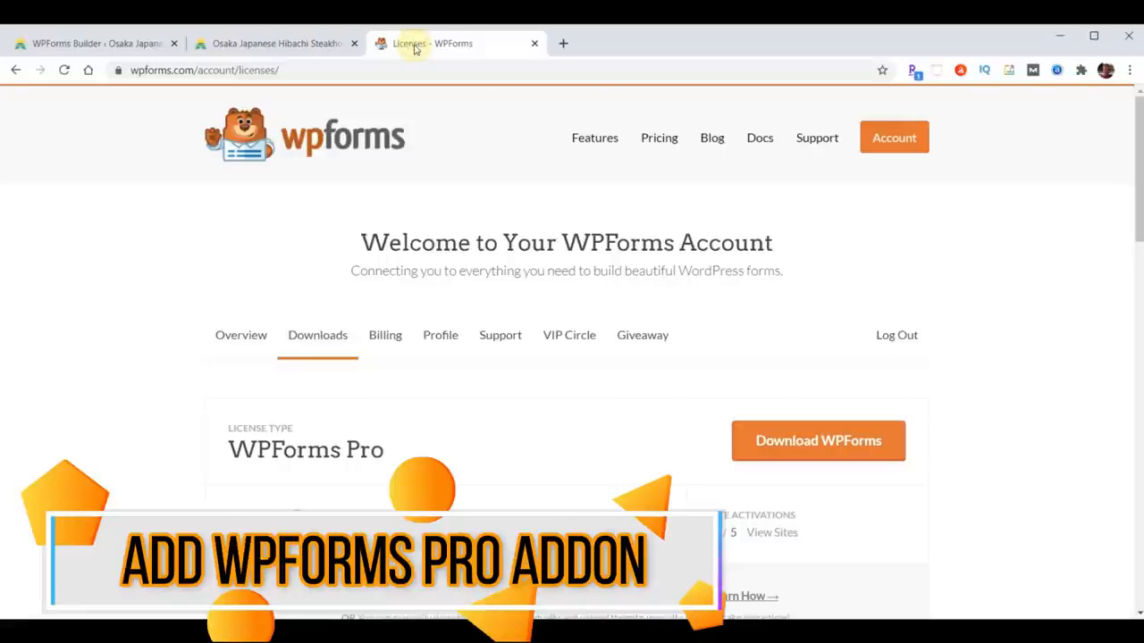
- Download the Form Templates Pack Addon zip (609 KB) from the WPForms account's addon list
{"action": "left_click", "coordinate": [891, 141]}
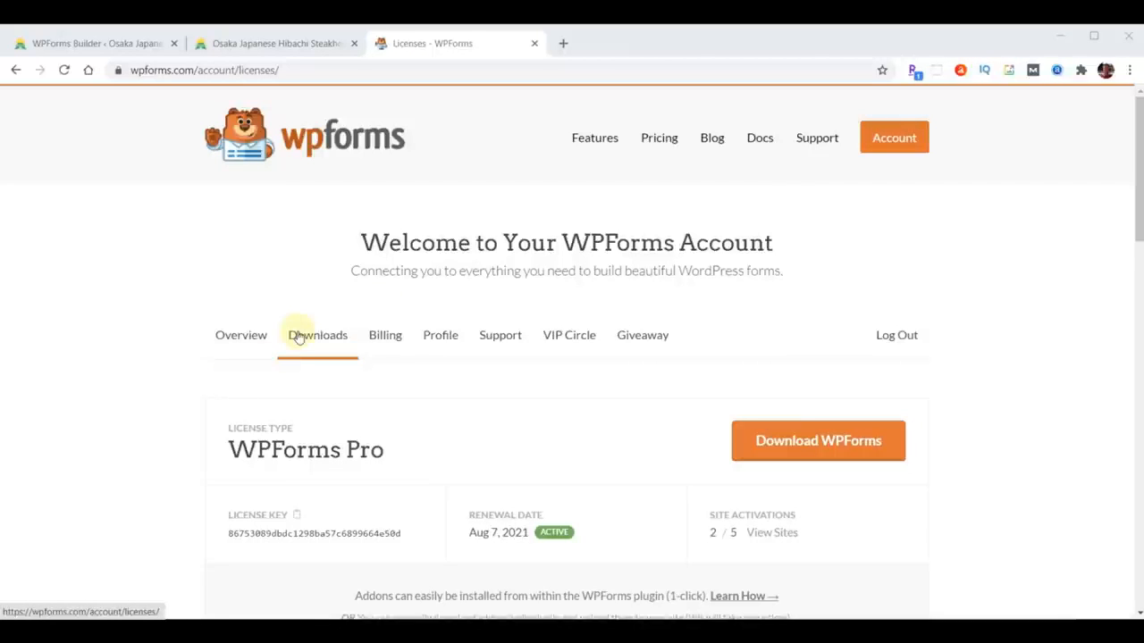
{"action": "scroll", "coordinate": [945, 294], "scroll_direction": "down", "scroll_amount": 4}
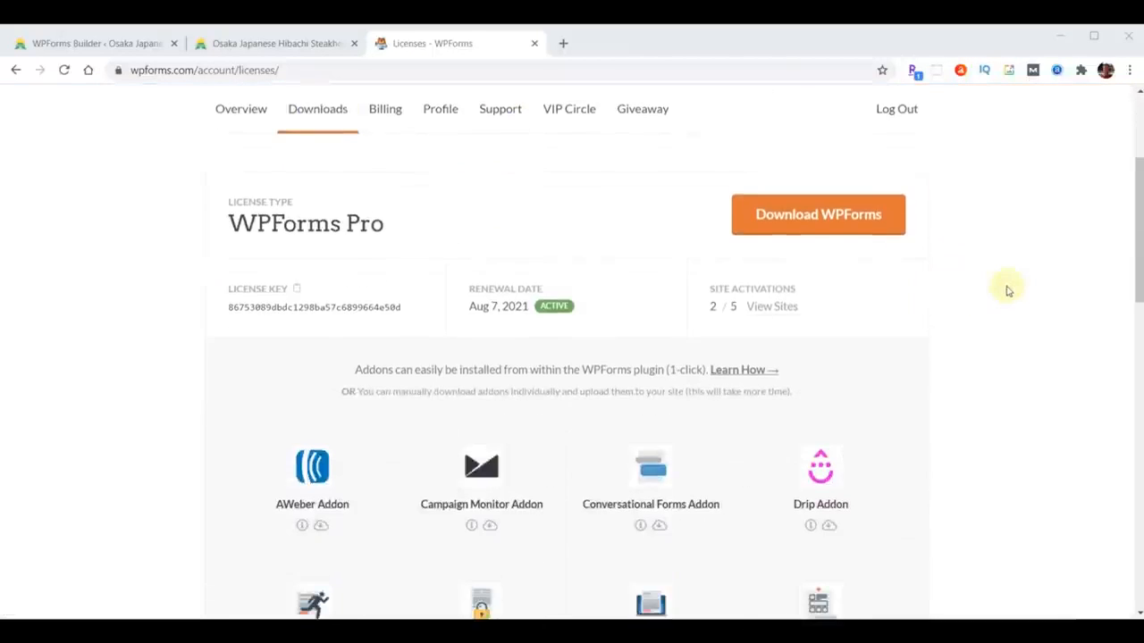
{"action": "scroll", "coordinate": [1019, 298], "scroll_direction": "down", "scroll_amount": 1}
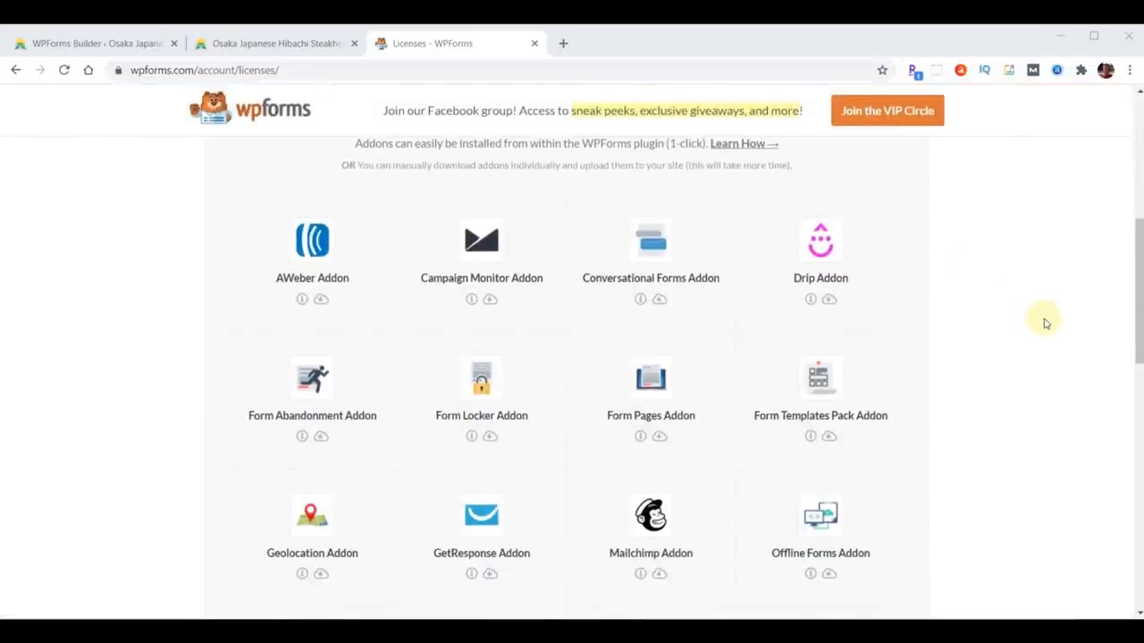
{"action": "scroll", "coordinate": [1051, 326], "scroll_direction": "down", "scroll_amount": 5}
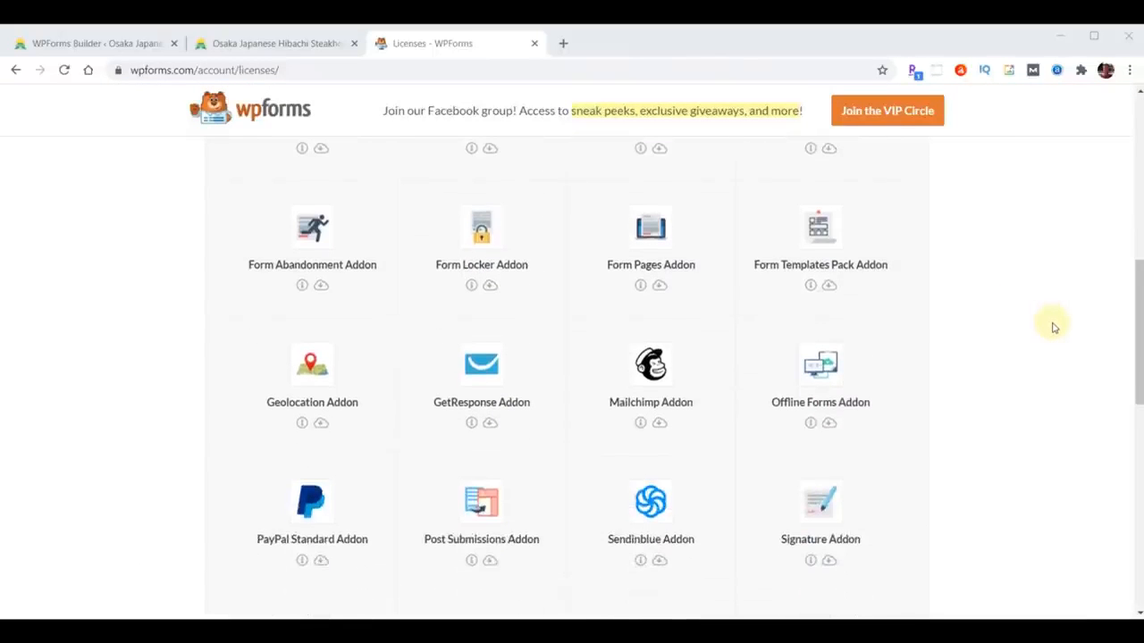
{"action": "scroll", "coordinate": [1055, 330], "scroll_direction": "down", "scroll_amount": 1}
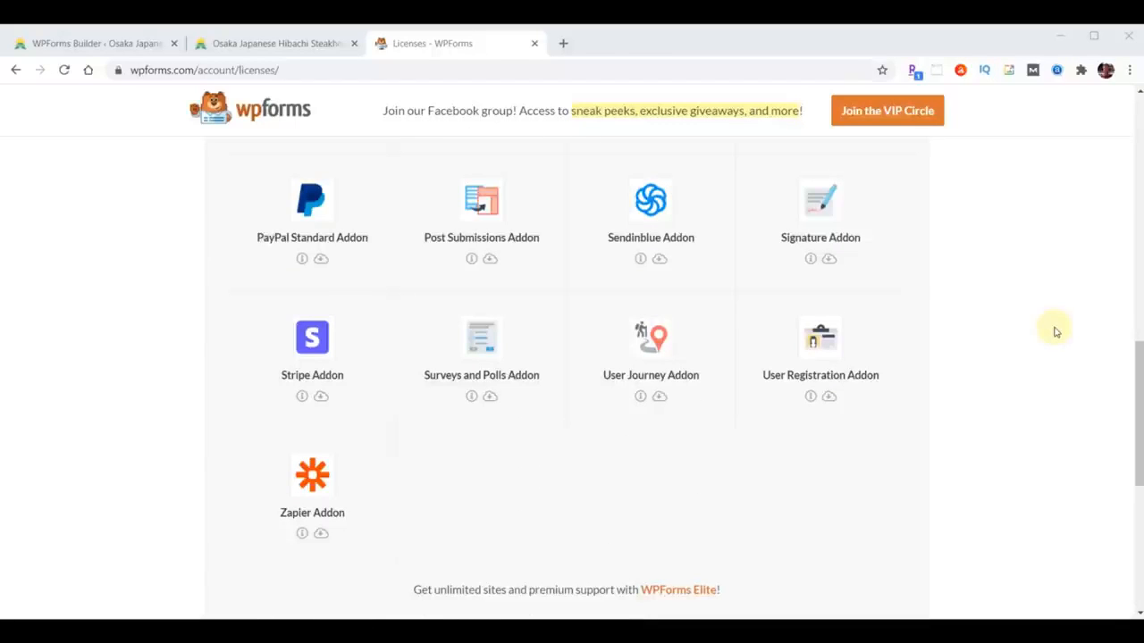
{"action": "scroll", "coordinate": [1010, 398], "scroll_direction": "up", "scroll_amount": 4}
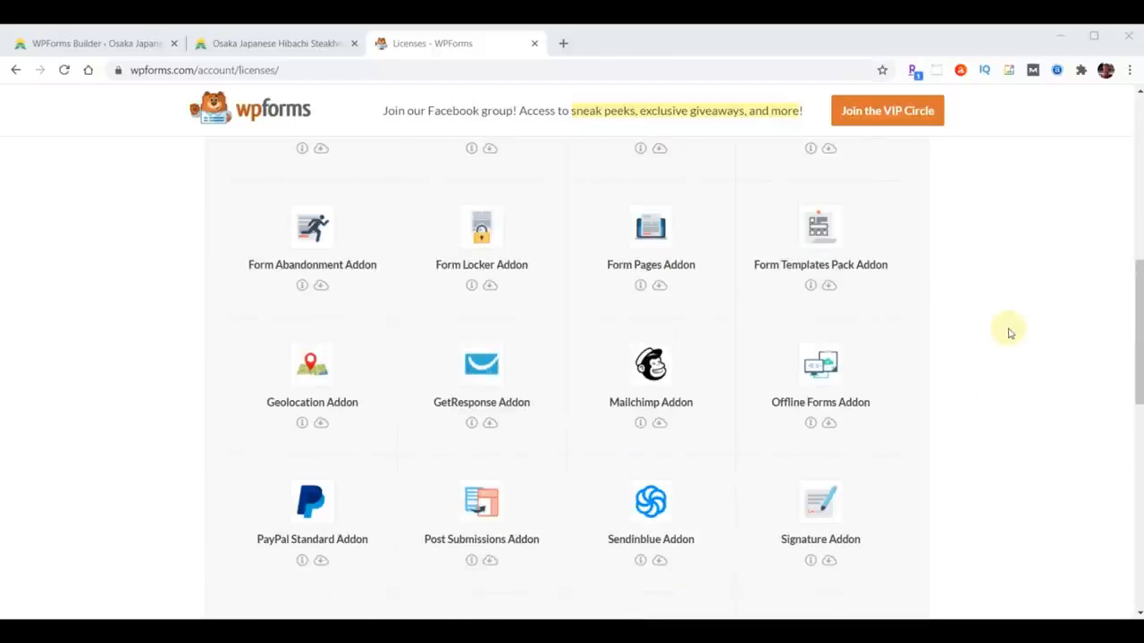
{"action": "scroll", "coordinate": [1010, 334], "scroll_direction": "up", "scroll_amount": 2}
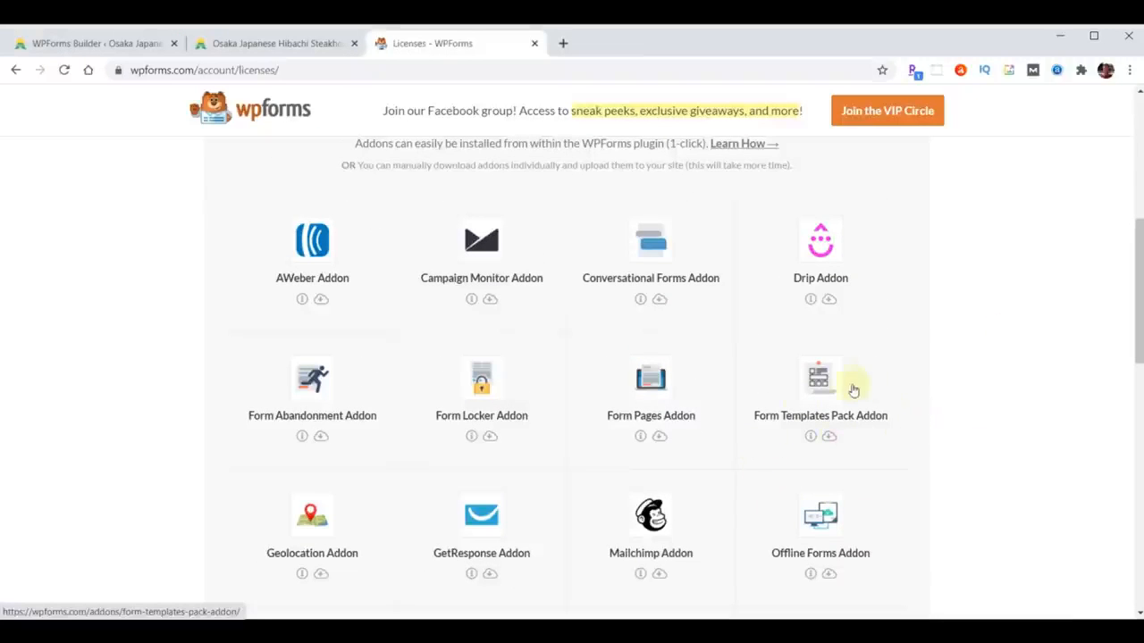
{"action": "left_click", "coordinate": [828, 438]}
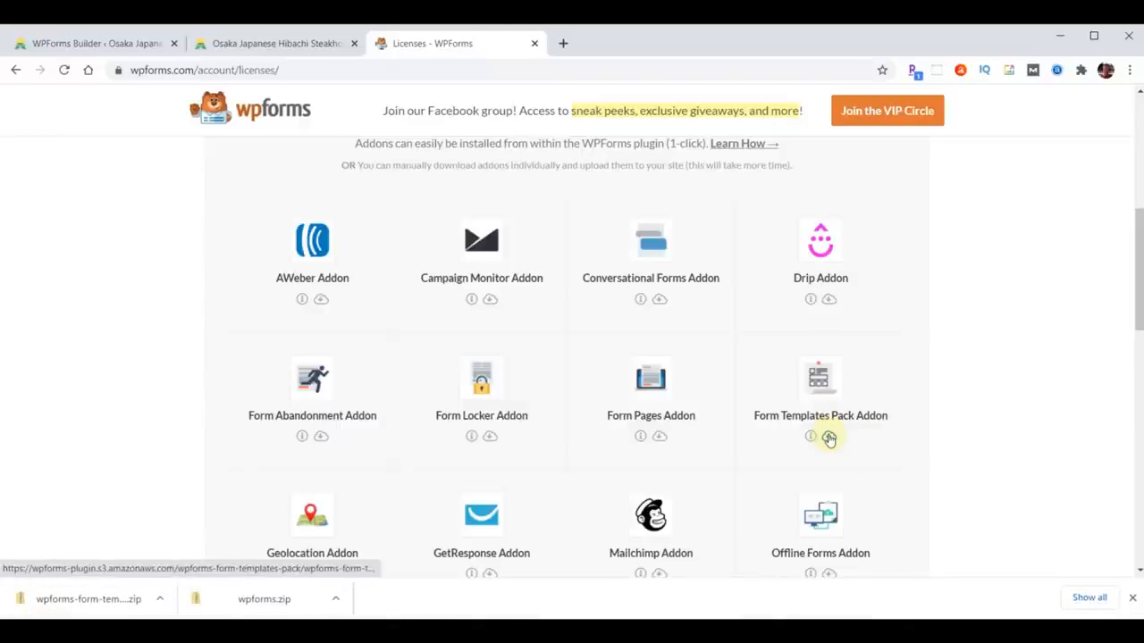
{"action": "left_click", "coordinate": [1132, 599]}
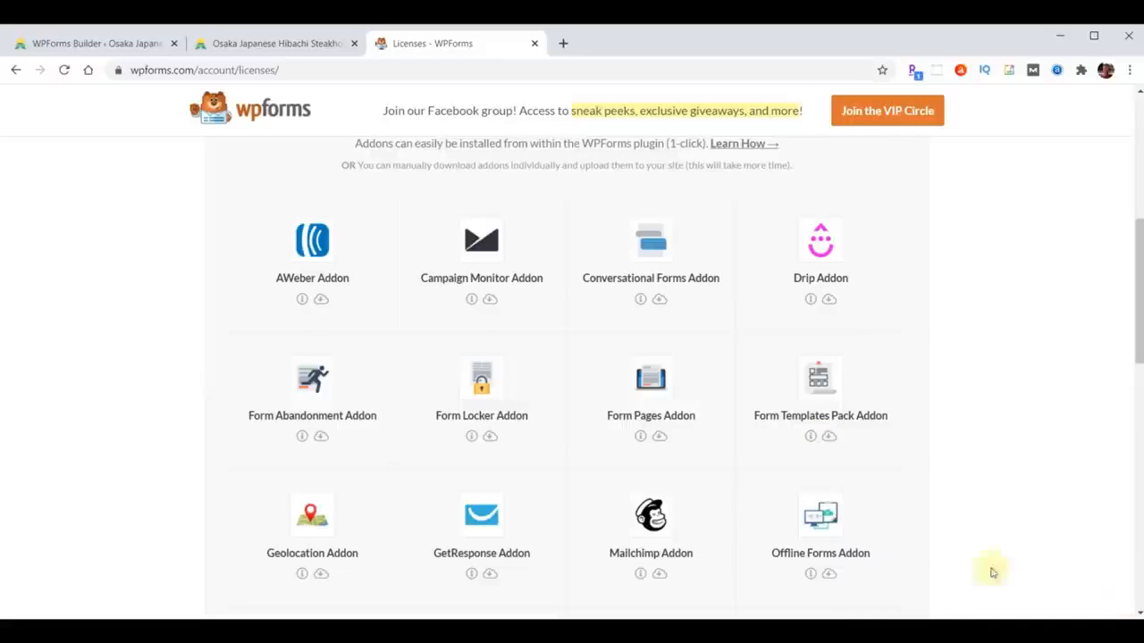
- Upload wpforms-form-templates-pack.zip through Plugins > Add New, install it and activate it
{"action": "left_click", "coordinate": [83, 45]}
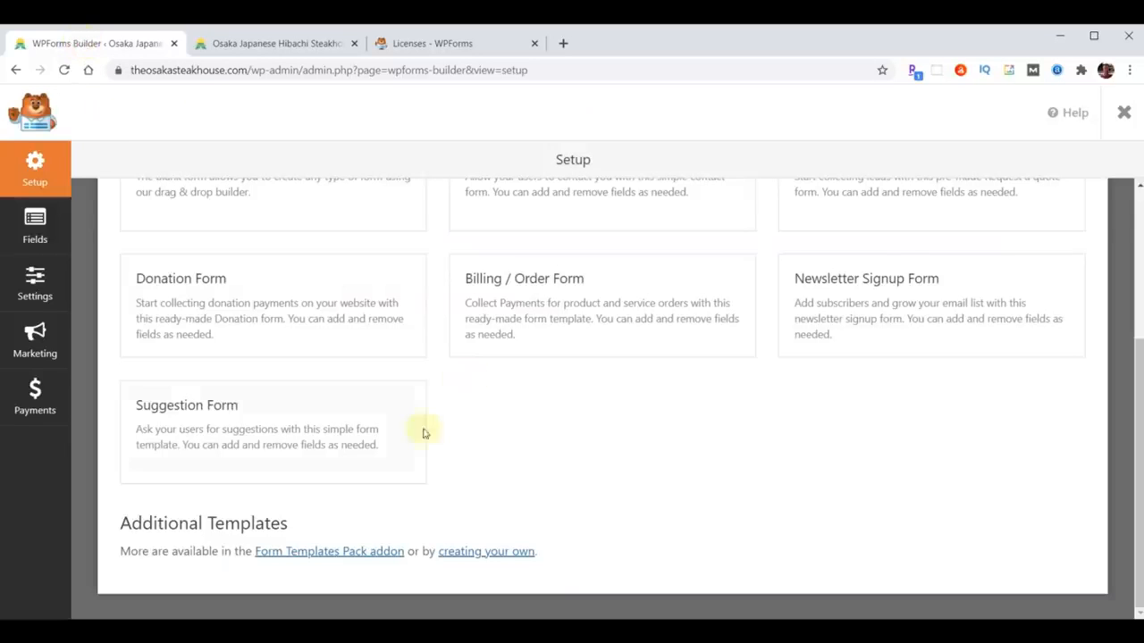
{"action": "left_click", "coordinate": [1124, 113]}
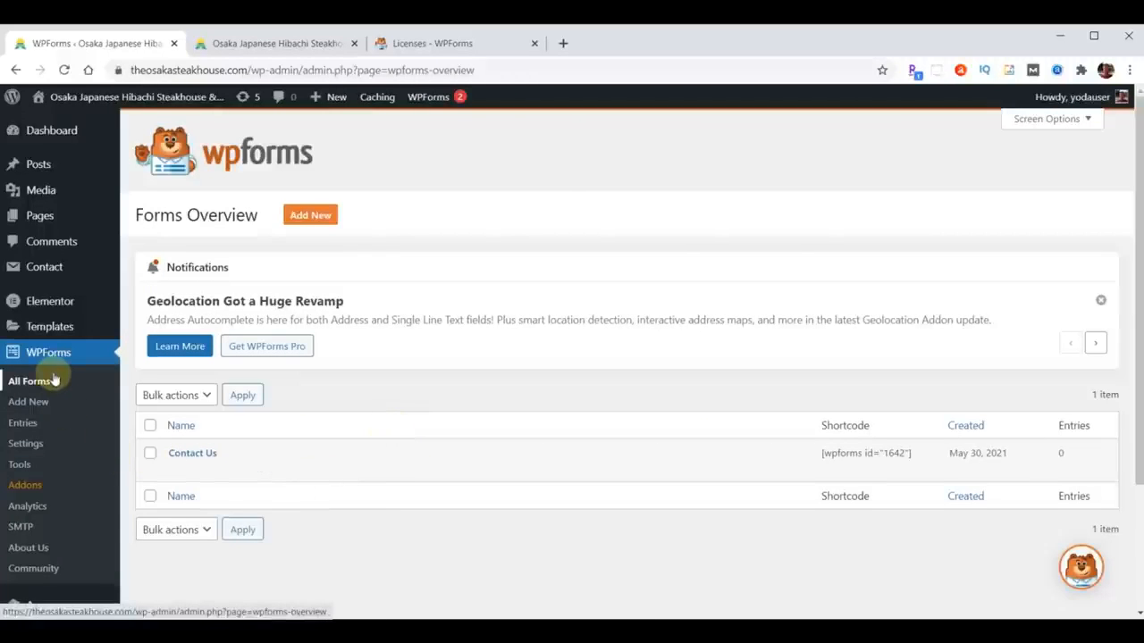
{"action": "scroll", "coordinate": [54, 380], "scroll_direction": "down", "scroll_amount": 3}
{"action": "left_click", "coordinate": [44, 462]}
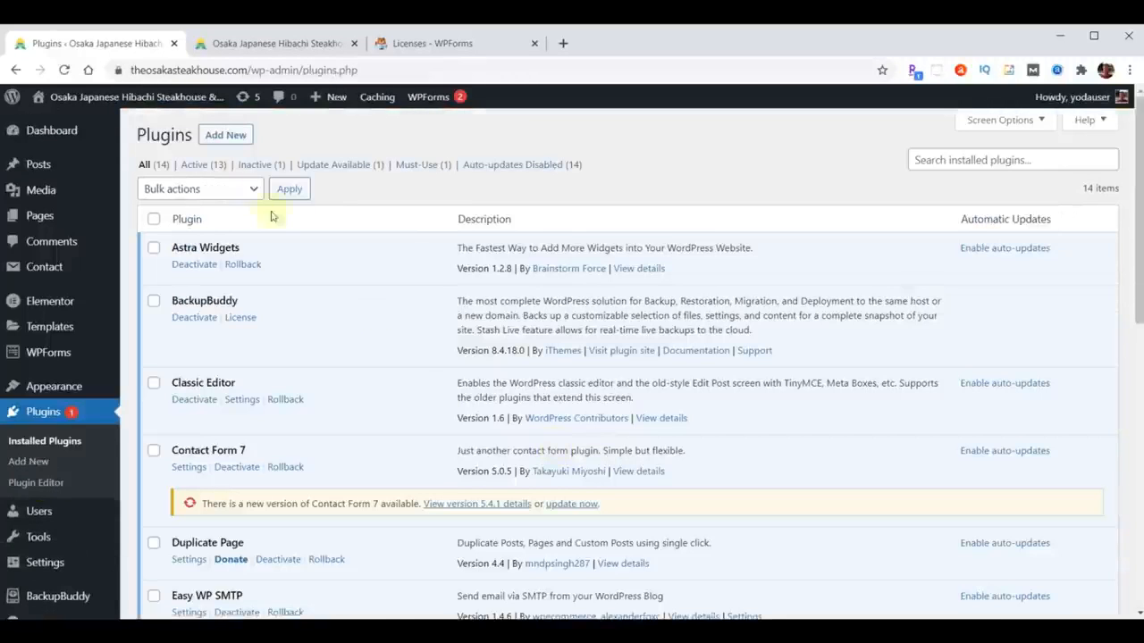
{"action": "left_click", "coordinate": [226, 136]}
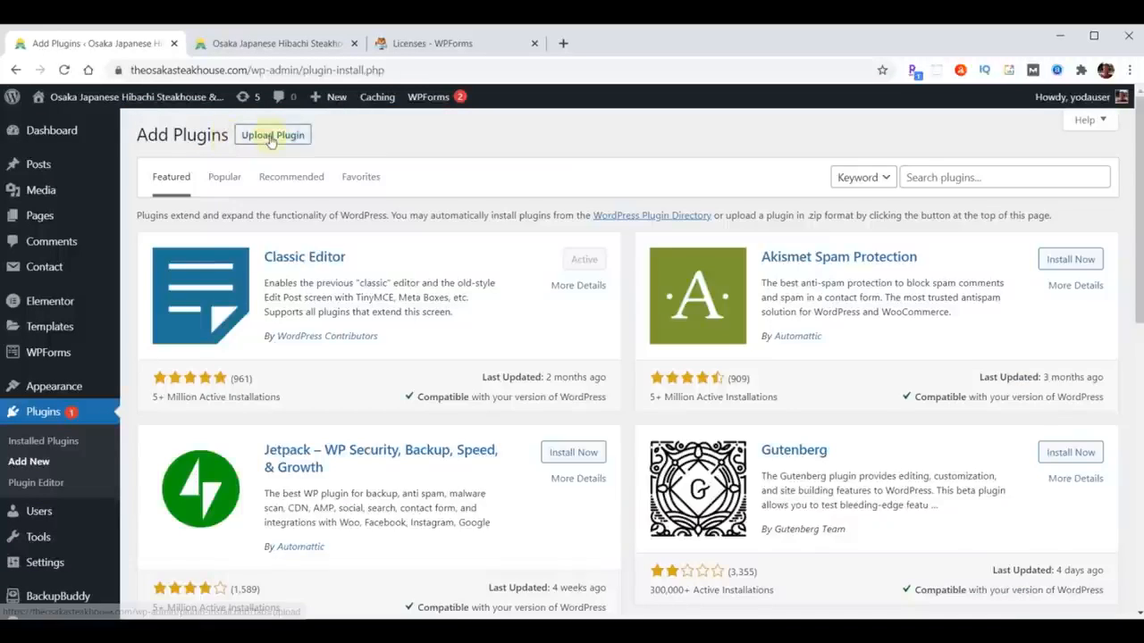
{"action": "left_click", "coordinate": [271, 139]}
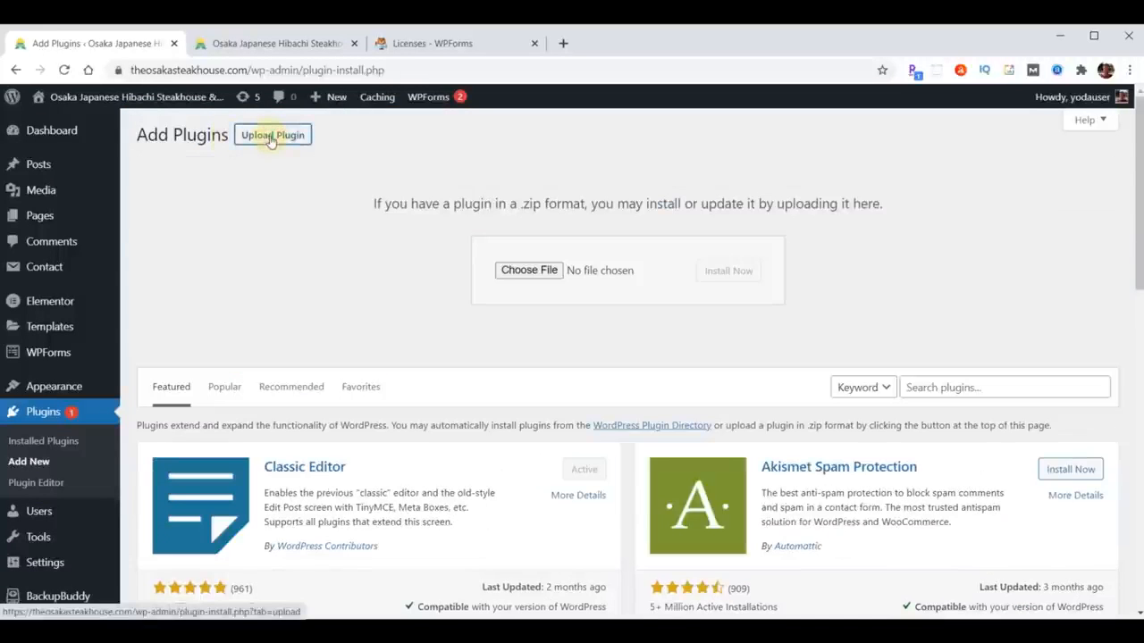
{"action": "left_click", "coordinate": [536, 271]}
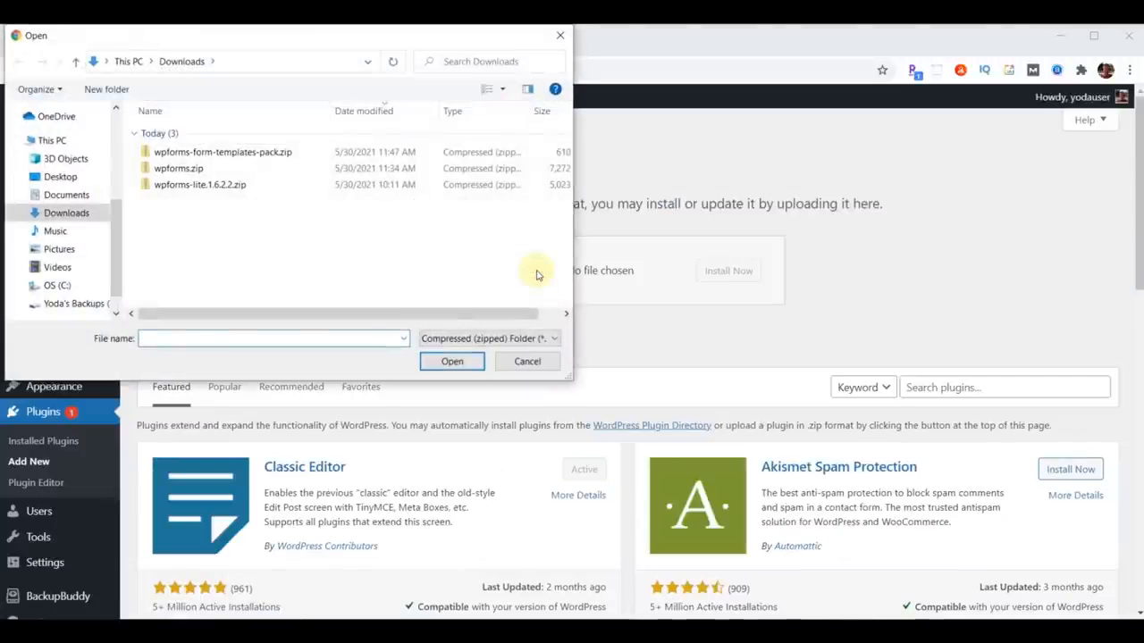
{"action": "left_click", "coordinate": [240, 154]}
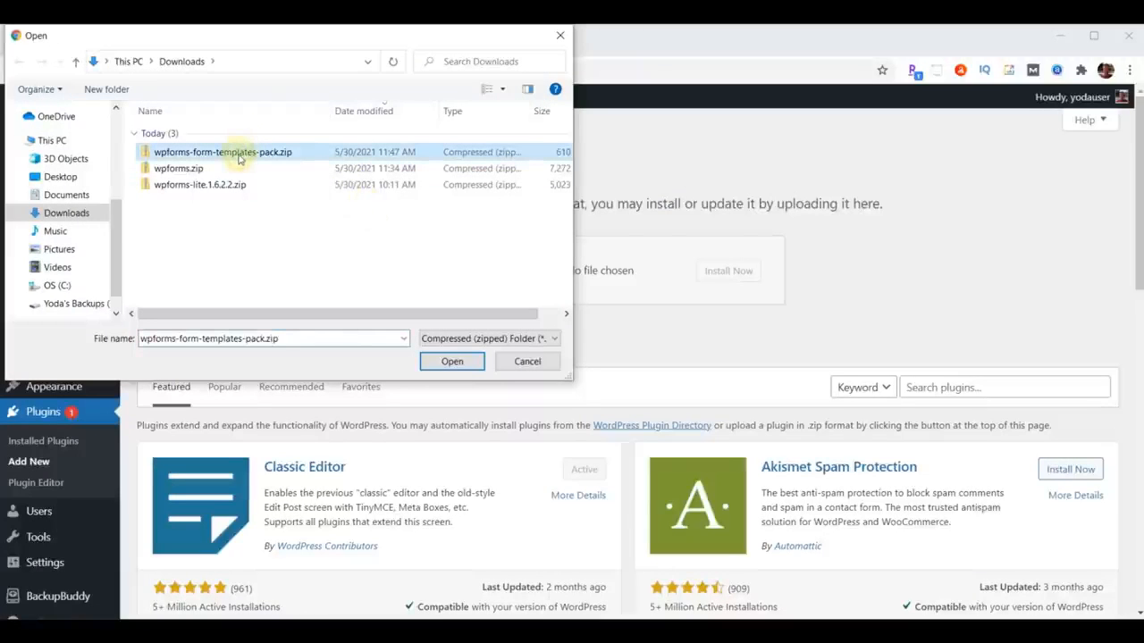
{"action": "left_click", "coordinate": [453, 366]}
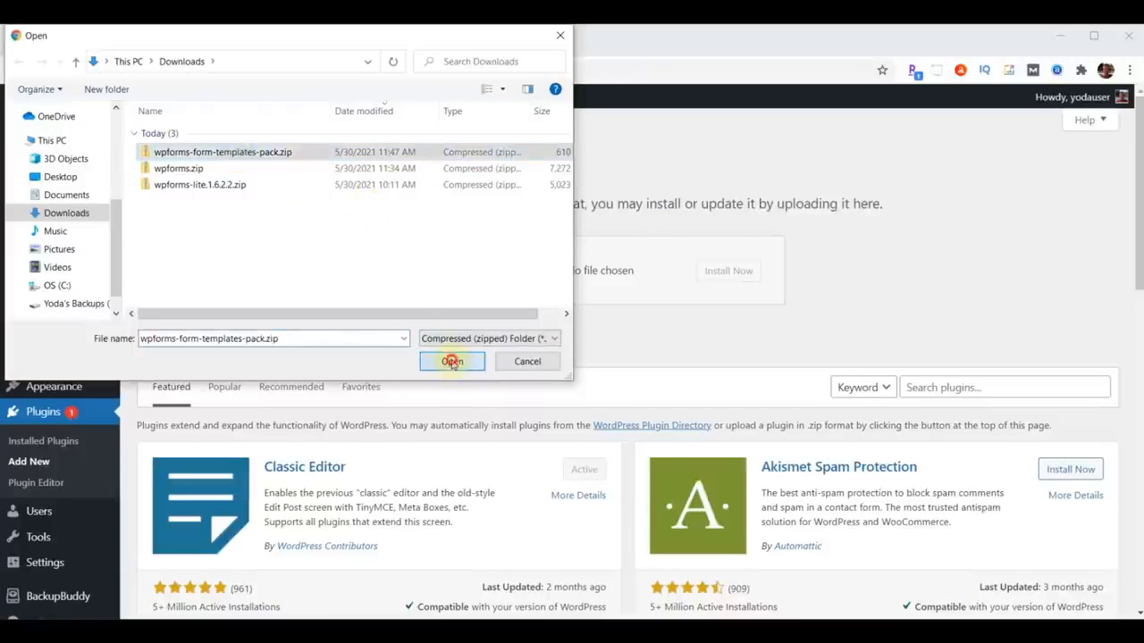
{"action": "left_click", "coordinate": [722, 276]}
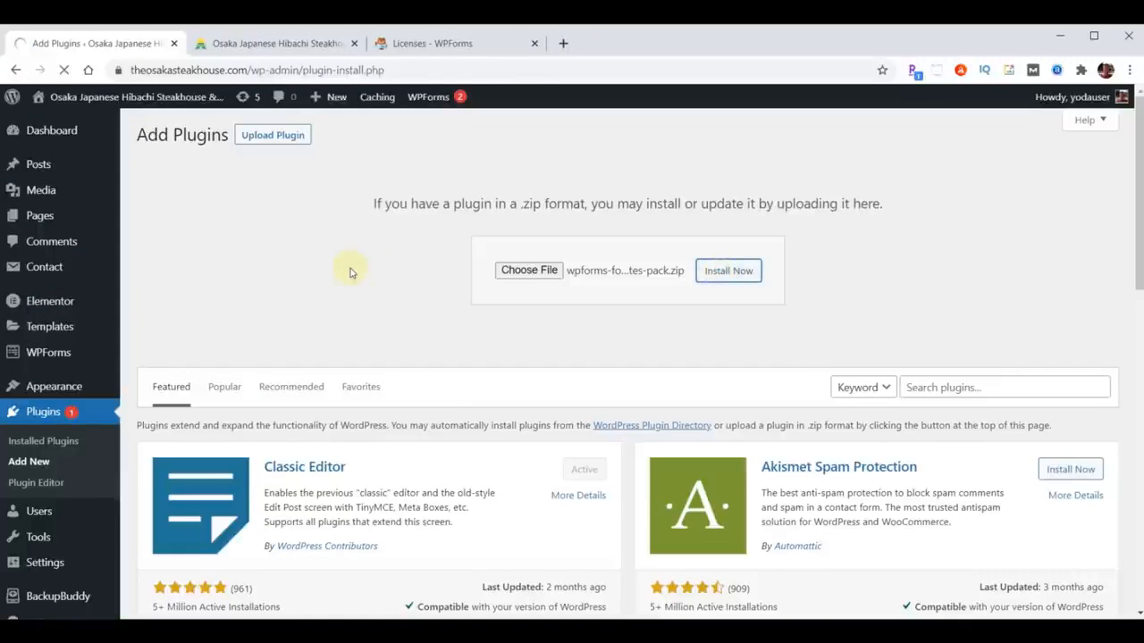
{"action": "left_click", "coordinate": [158, 266]}
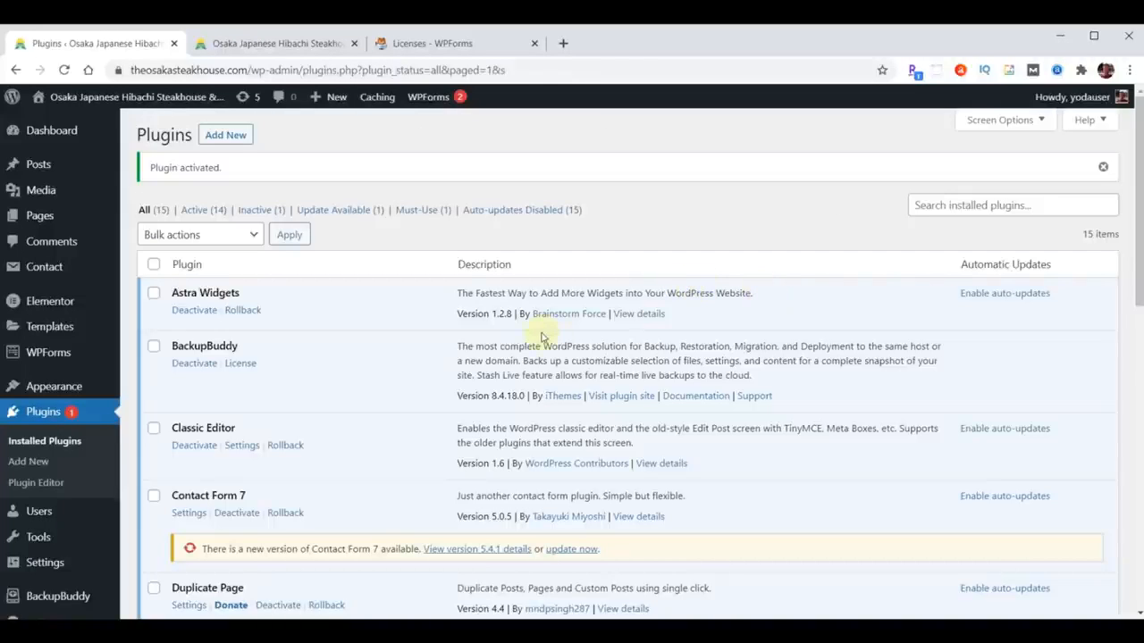
- Create a new form from the Job Application Upload Form additional template in WPForms > Add New
{"action": "left_click", "coordinate": [49, 353]}
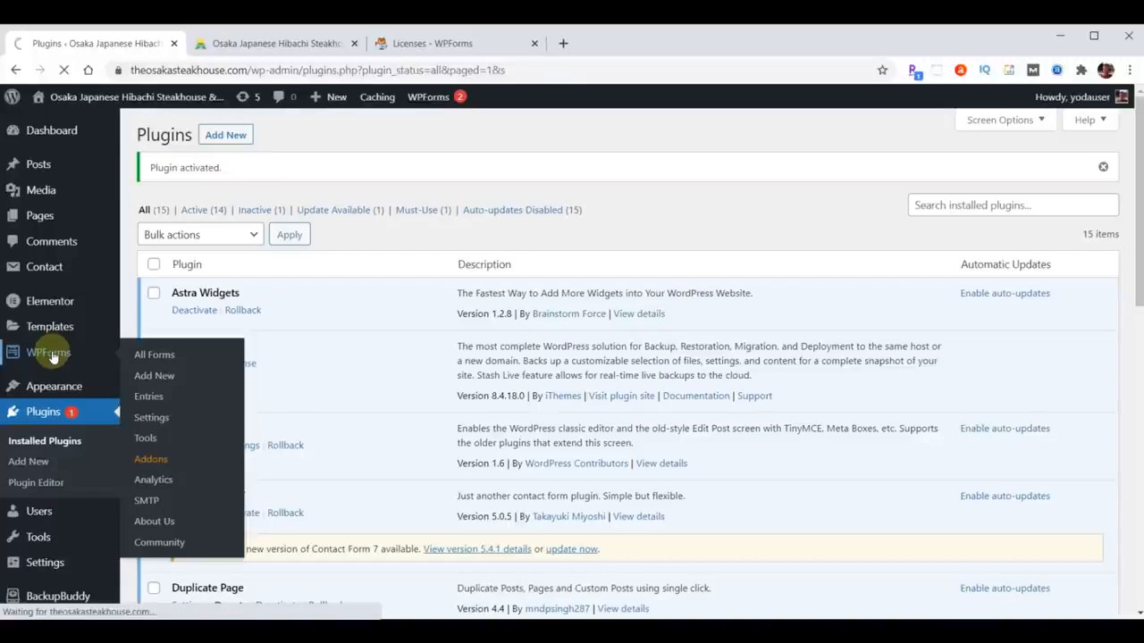
{"action": "left_click", "coordinate": [315, 215]}
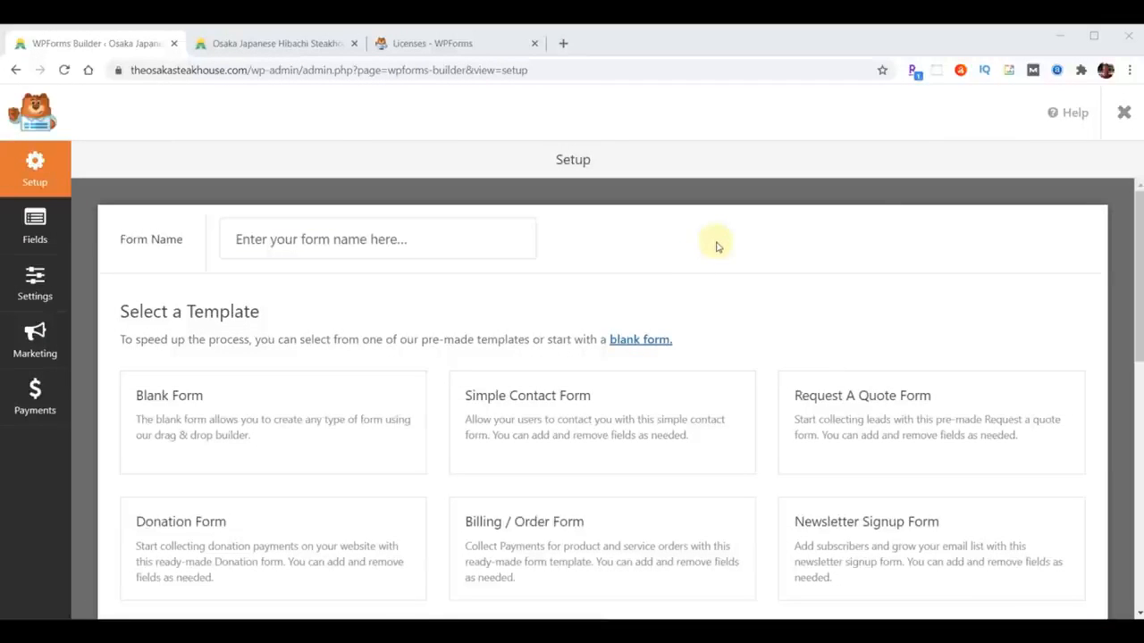
{"action": "scroll", "coordinate": [948, 289], "scroll_direction": "down", "scroll_amount": 5}
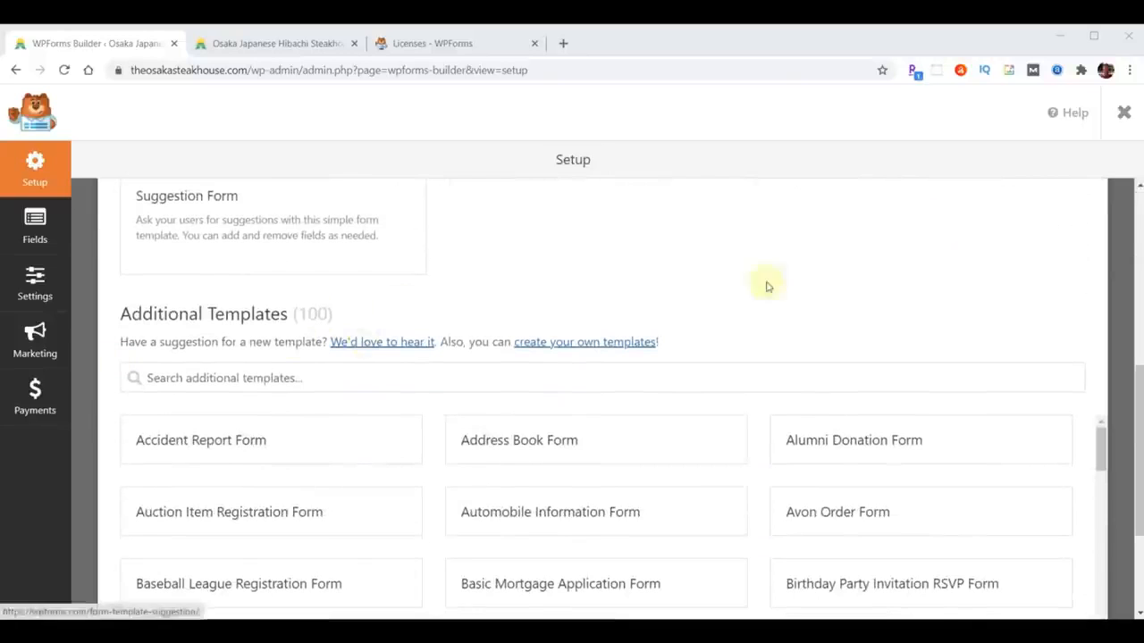
{"action": "left_click_drag", "start_coordinate": [1100, 458], "coordinate": [1107, 613]}
{"action": "scroll", "coordinate": [1107, 613], "scroll_direction": "down", "scroll_amount": 1}
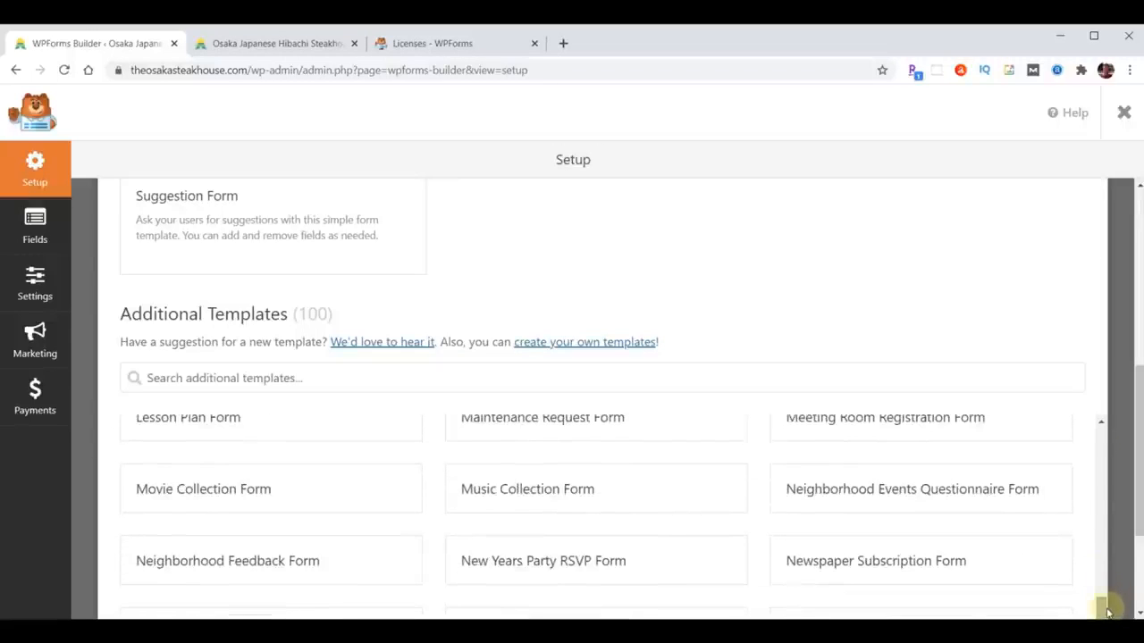
{"action": "scroll", "coordinate": [1099, 567], "scroll_direction": "down", "scroll_amount": 4}
{"action": "scroll", "coordinate": [1099, 566], "scroll_direction": "down", "scroll_amount": 5}
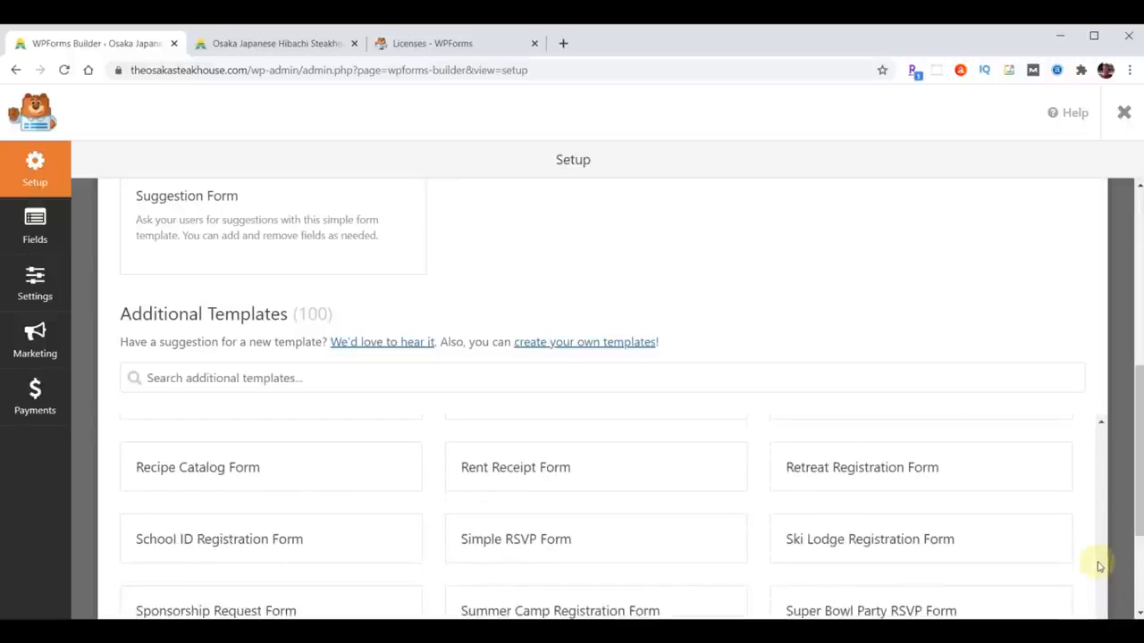
{"action": "scroll", "coordinate": [1099, 561], "scroll_direction": "up", "scroll_amount": 3}
{"action": "scroll", "coordinate": [1096, 556], "scroll_direction": "up", "scroll_amount": 8}
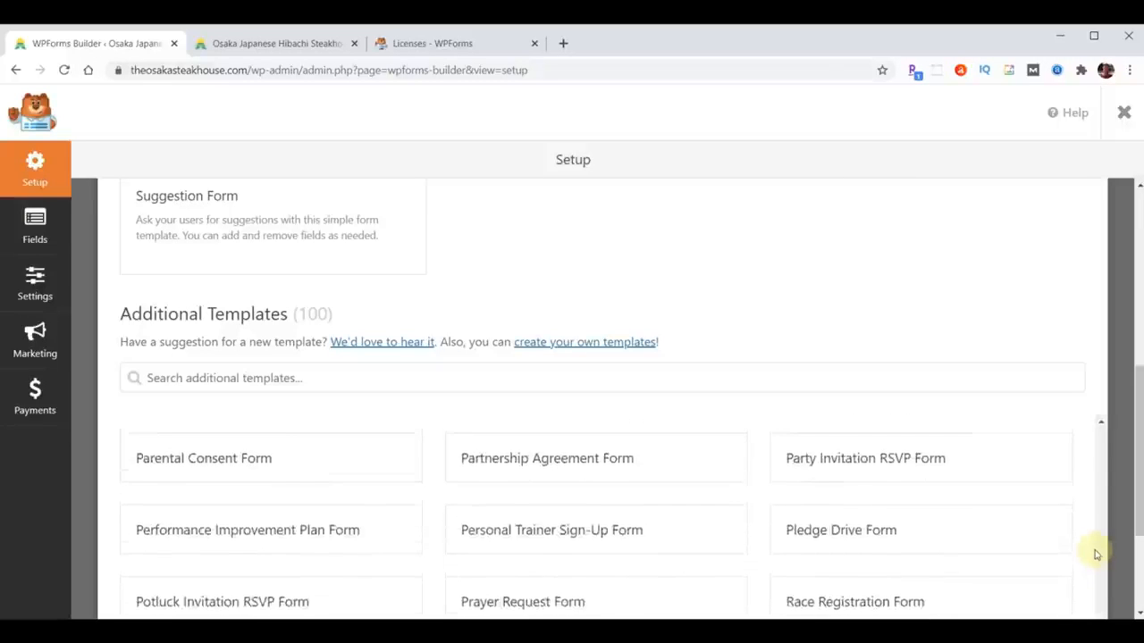
{"action": "scroll", "coordinate": [1086, 545], "scroll_direction": "down", "scroll_amount": 3}
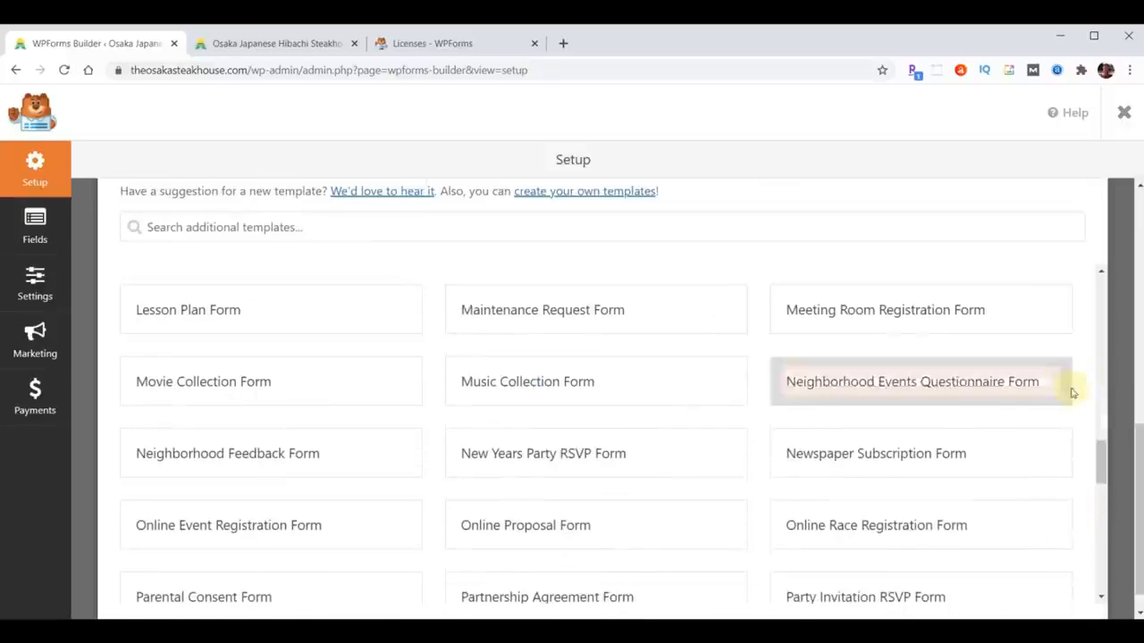
{"action": "scroll", "coordinate": [1072, 388], "scroll_direction": "up", "scroll_amount": 2}
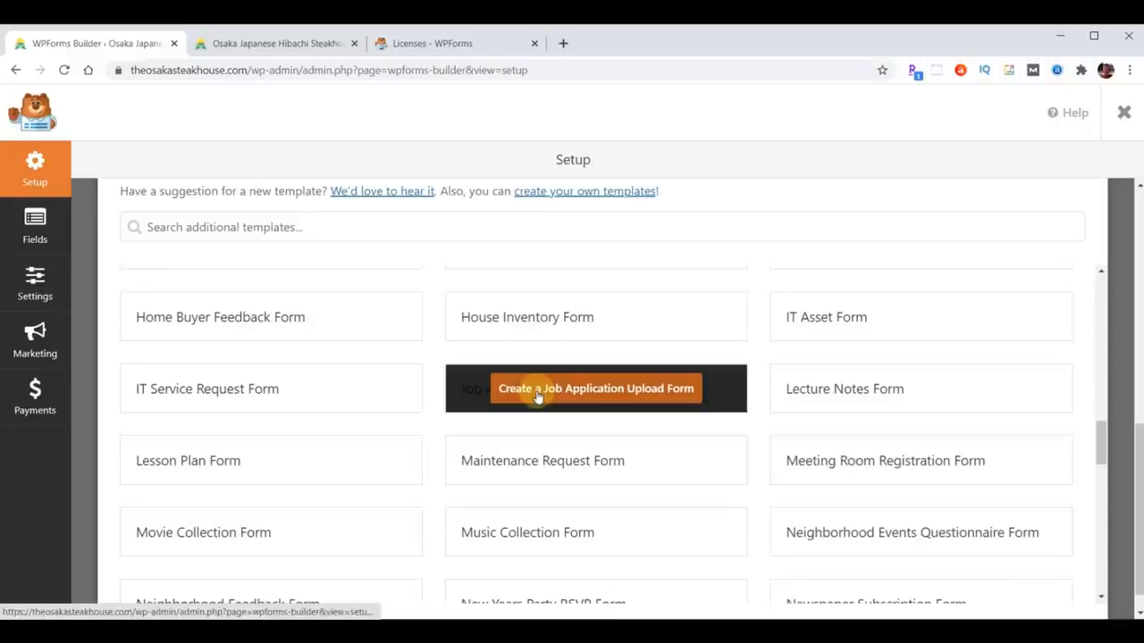
{"action": "left_click", "coordinate": [568, 395]}
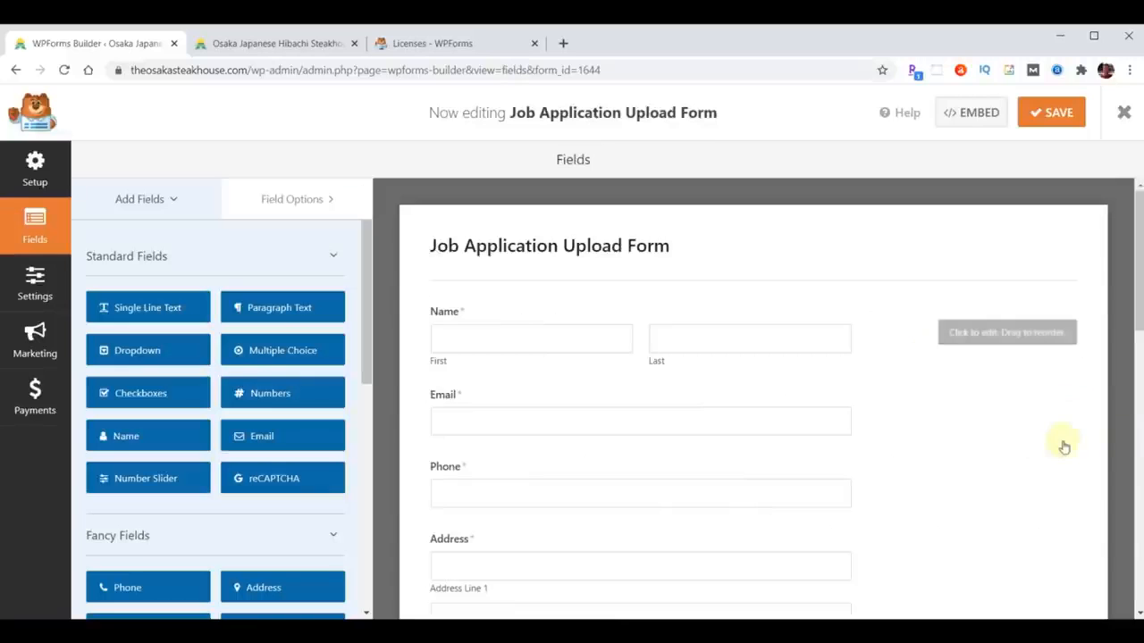
- Review the template's fields, then set the Form Name to 'Employment Application' in General settings
{"action": "scroll", "coordinate": [1037, 414], "scroll_direction": "down", "scroll_amount": 3}
{"action": "scroll", "coordinate": [1040, 413], "scroll_direction": "down", "scroll_amount": 6}
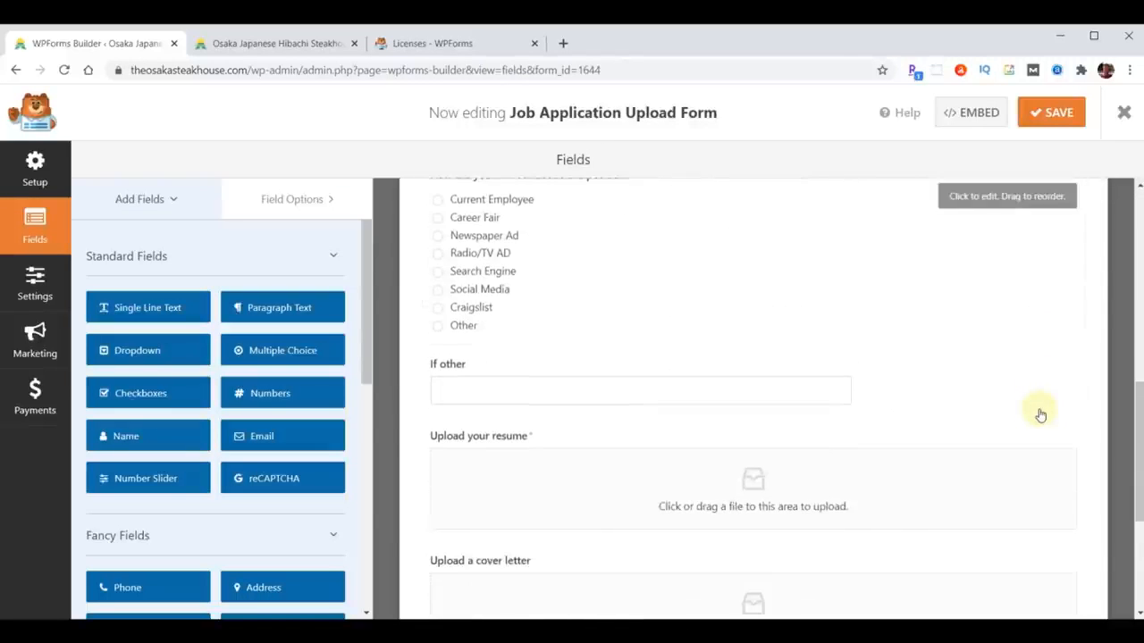
{"action": "scroll", "coordinate": [1040, 414], "scroll_direction": "down", "scroll_amount": 1}
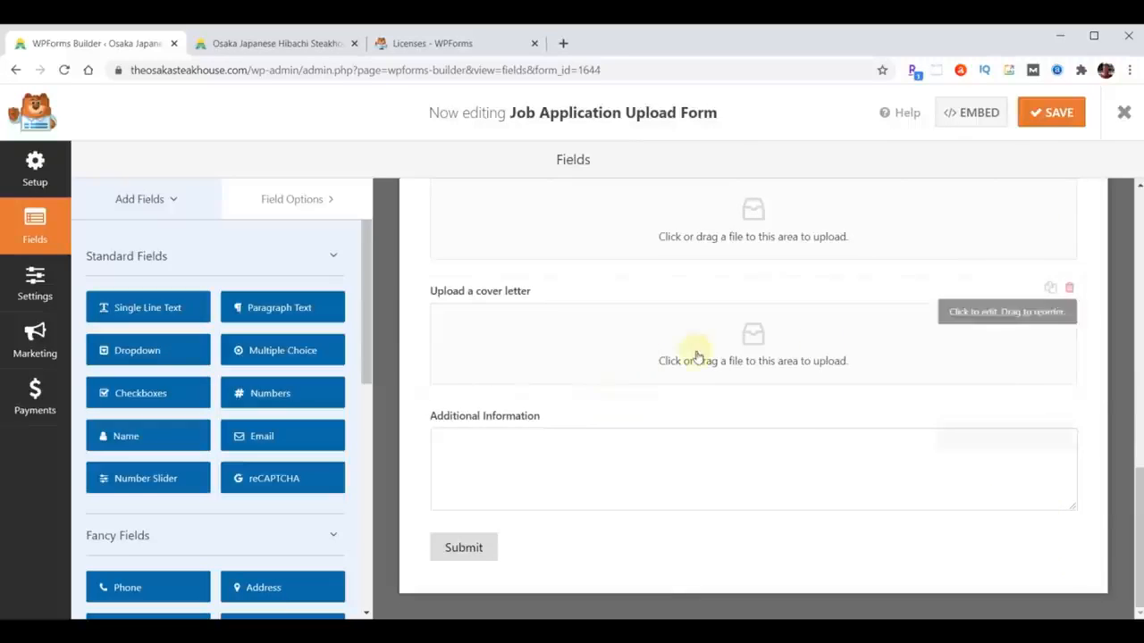
{"action": "scroll", "coordinate": [851, 498], "scroll_direction": "up", "scroll_amount": 1}
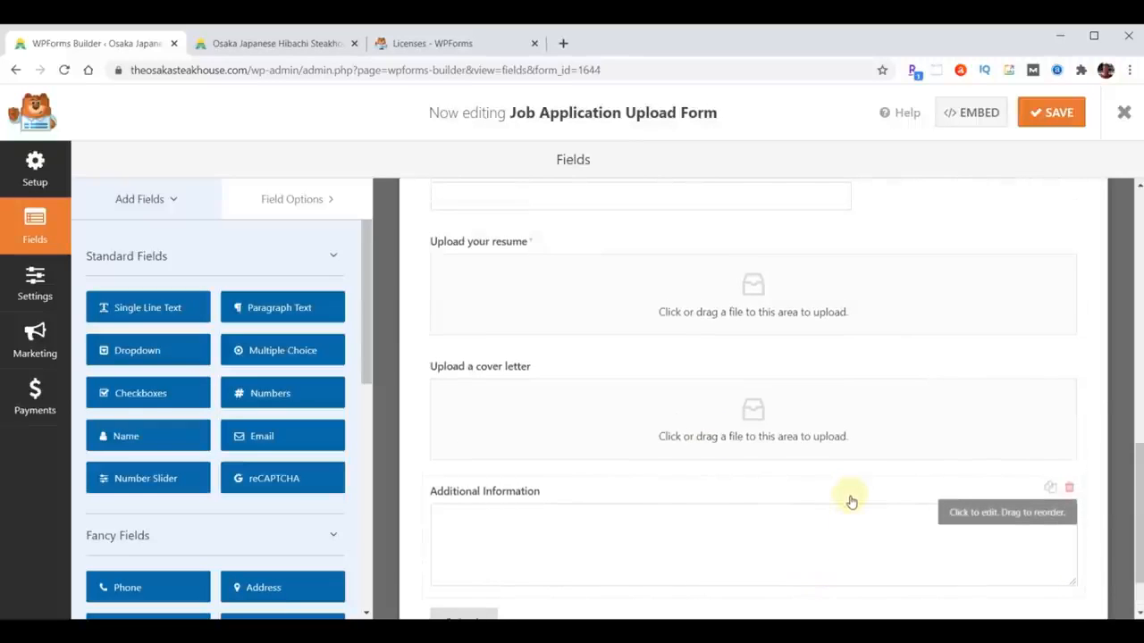
{"action": "scroll", "coordinate": [851, 500], "scroll_direction": "up", "scroll_amount": 3}
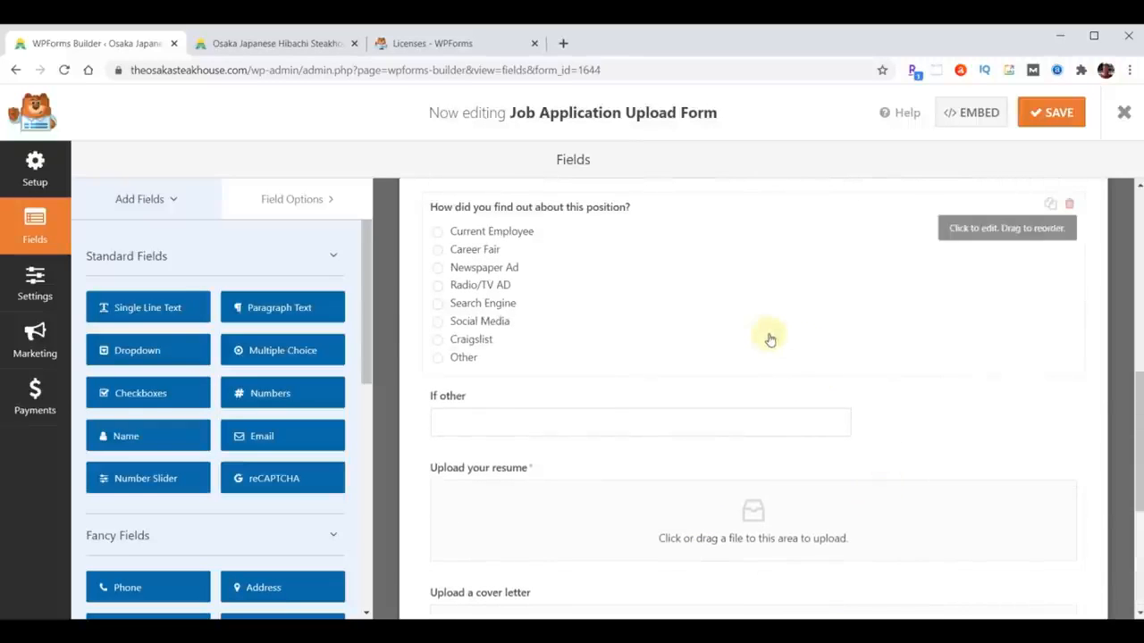
{"action": "scroll", "coordinate": [756, 434], "scroll_direction": "up", "scroll_amount": 5}
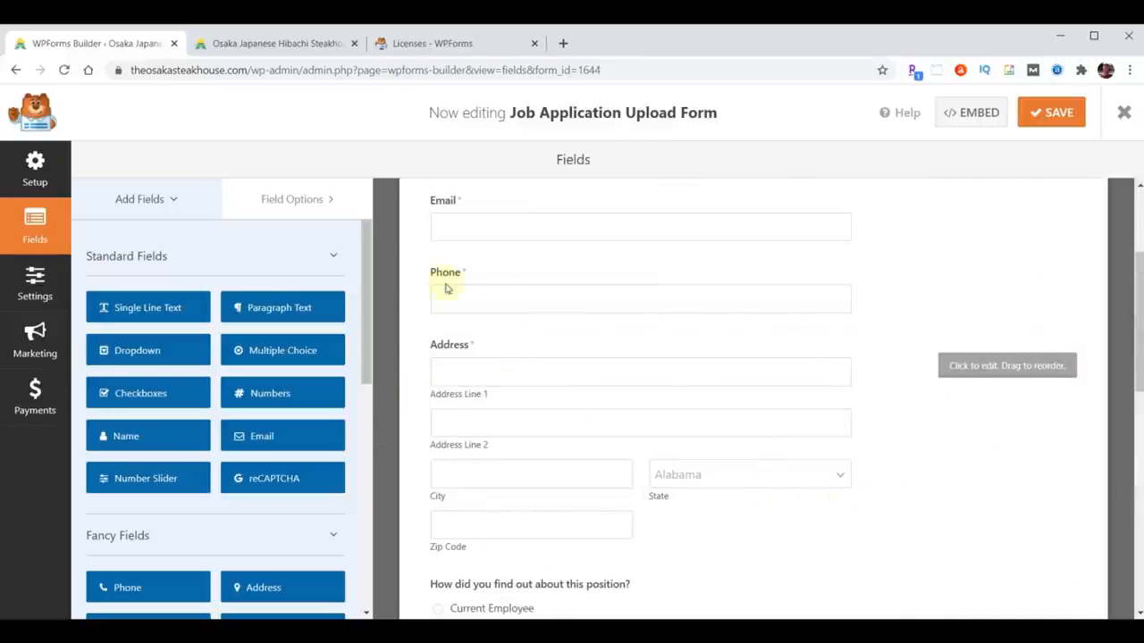
{"action": "scroll", "coordinate": [885, 474], "scroll_direction": "up", "scroll_amount": 3}
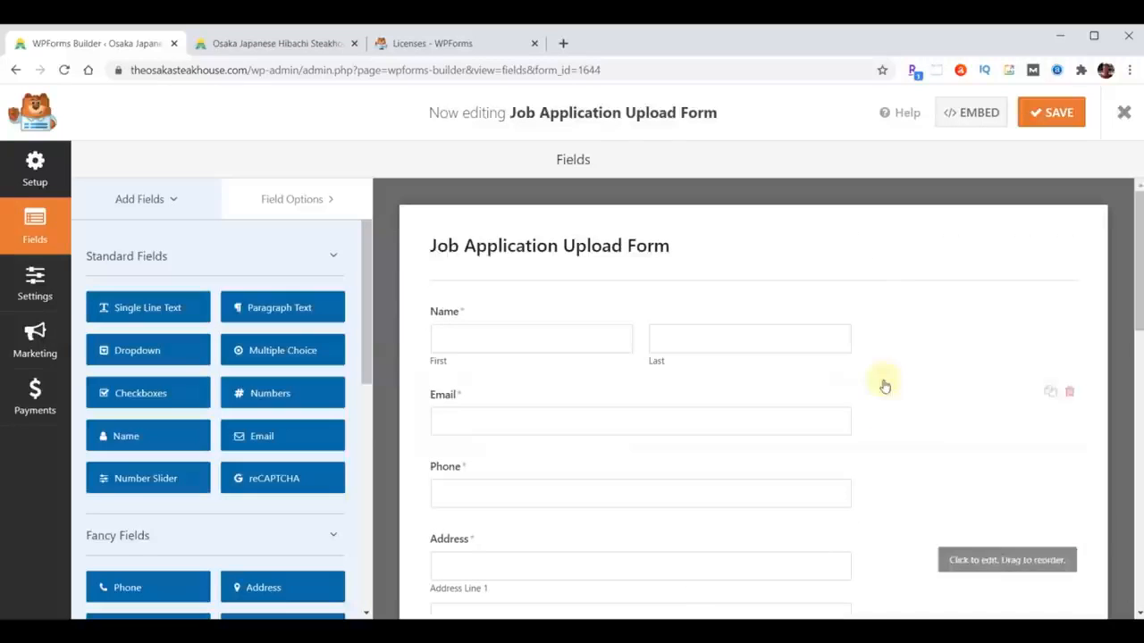
{"action": "left_click", "coordinate": [489, 252]}
{"action": "left_click", "coordinate": [561, 301]}
{"action": "left_click_drag", "start_coordinate": [603, 303], "coordinate": [405, 322]}
{"action": "type", "text": "Employment Application"}
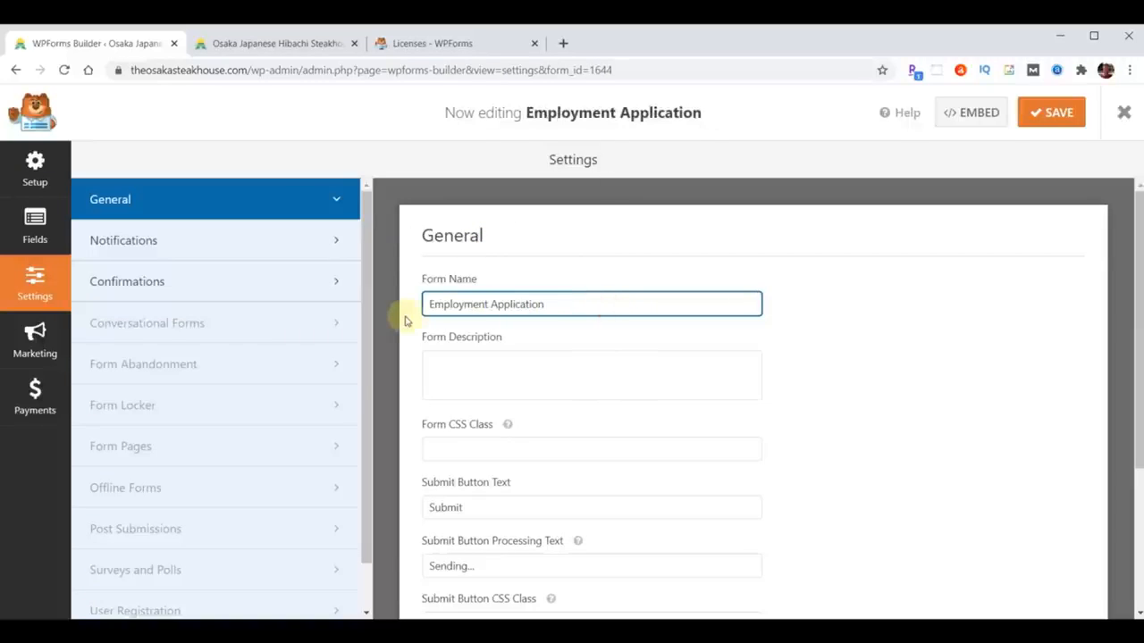
- Replace {admin_email} with the owner's e-mail as notification recipient, check Confirmations, and save
{"action": "left_click", "coordinate": [127, 242]}
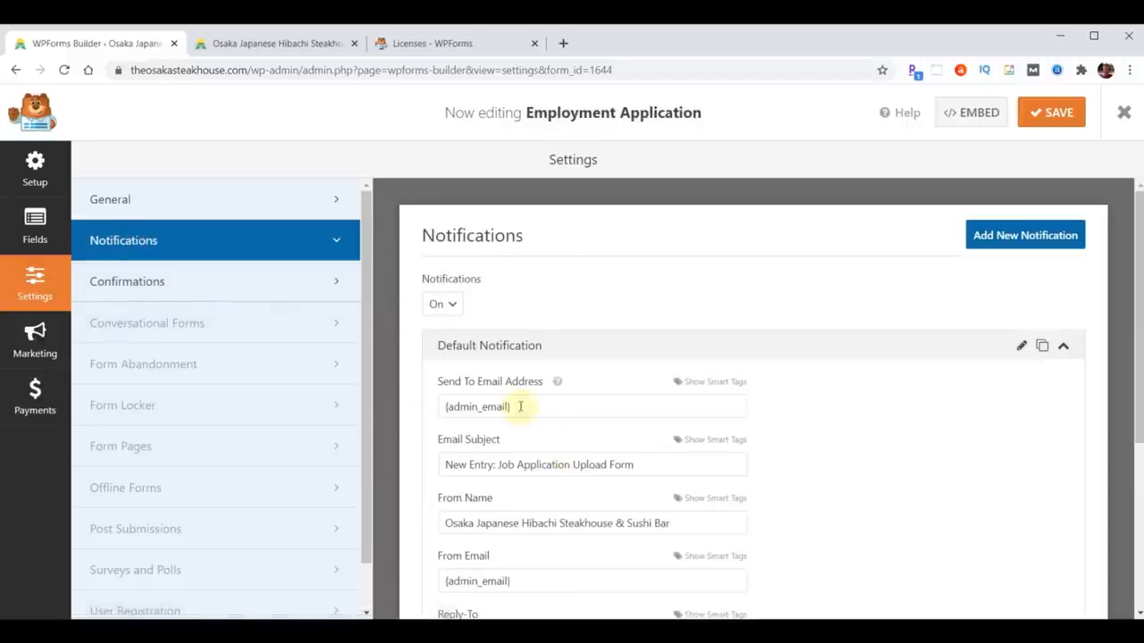
{"action": "left_click_drag", "start_coordinate": [525, 407], "coordinate": [383, 414]}
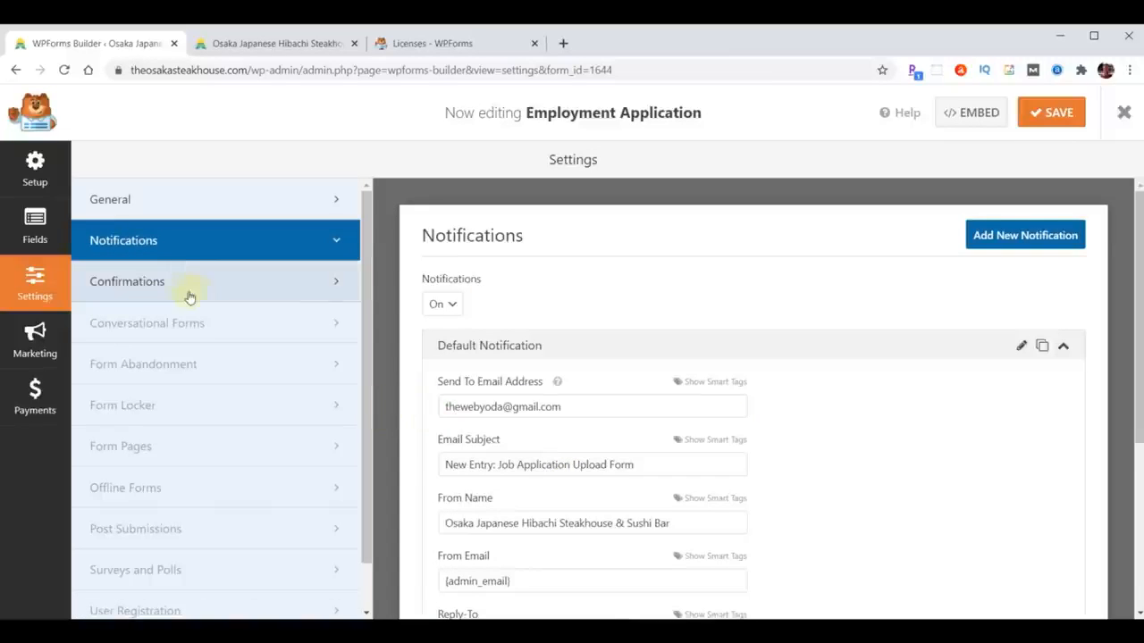
{"action": "left_click", "coordinate": [179, 287]}
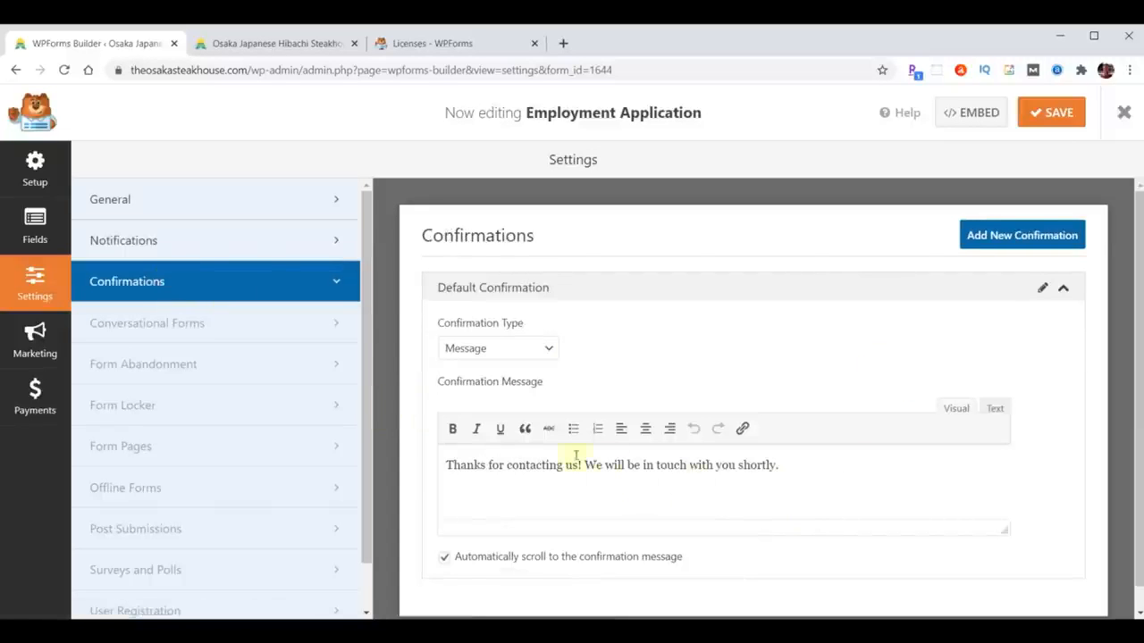
{"action": "left_click", "coordinate": [1050, 120]}
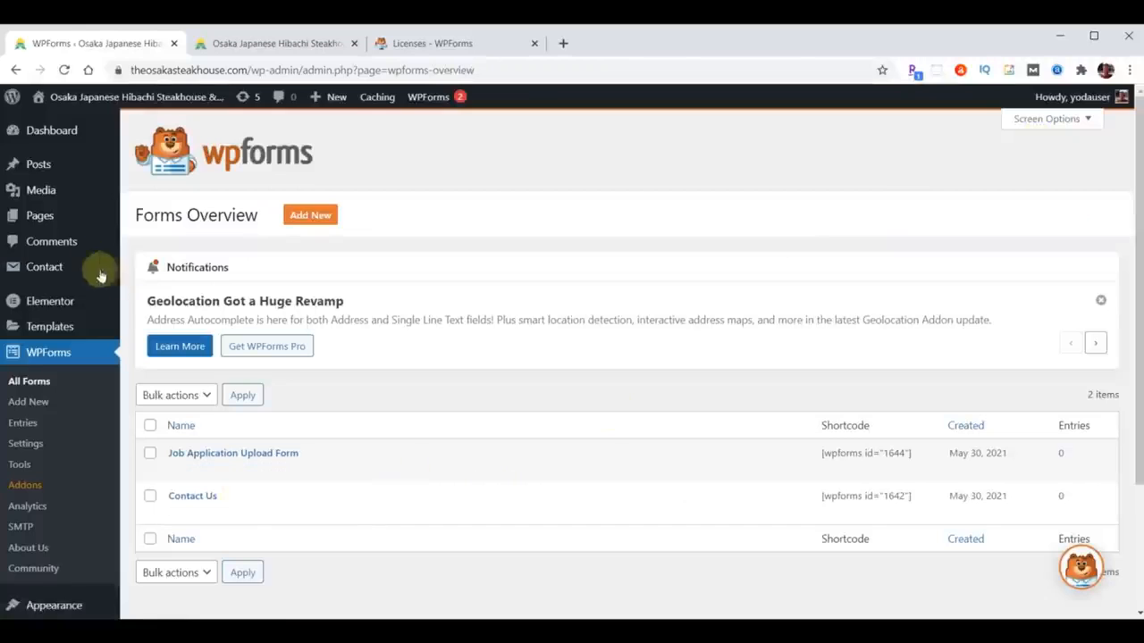
- Open the Contact page from Pages > All Pages in the Elementor editor
{"action": "mouse_move", "coordinate": [40, 216]}
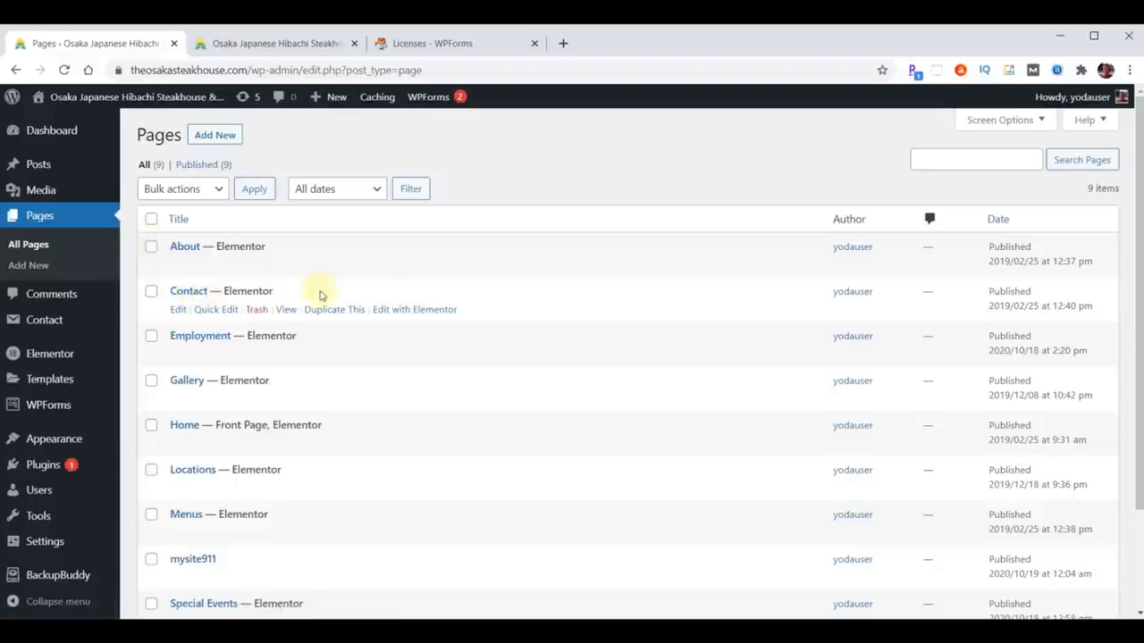
{"action": "left_click", "coordinate": [422, 309]}
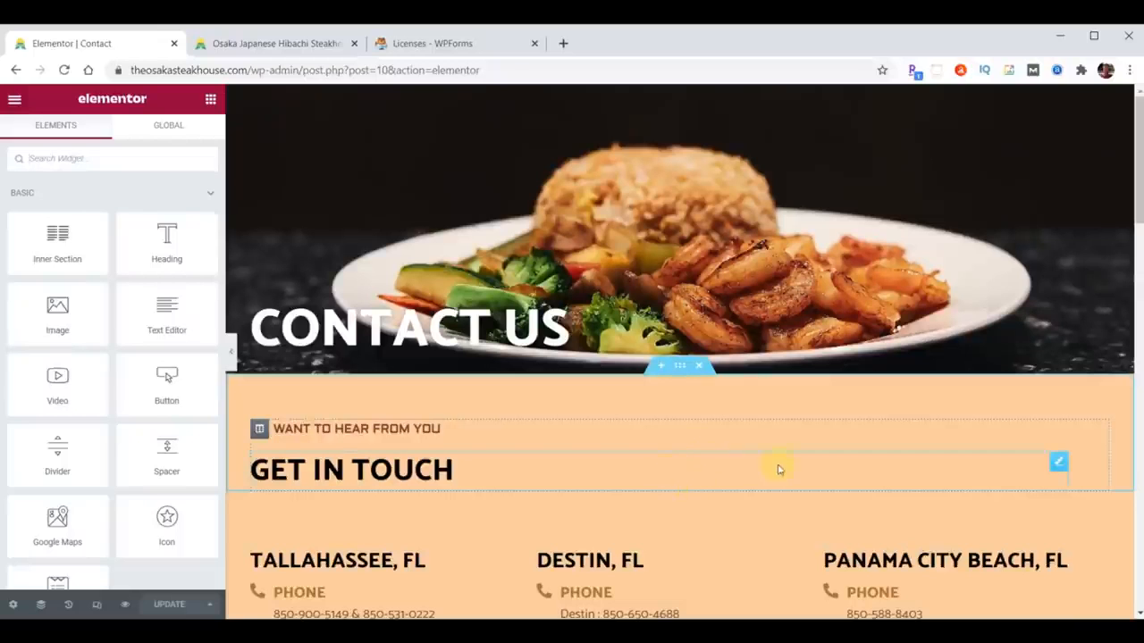
- Delete the old contact form widget from the Contact page
{"action": "scroll", "coordinate": [893, 408], "scroll_direction": "down", "scroll_amount": 5}
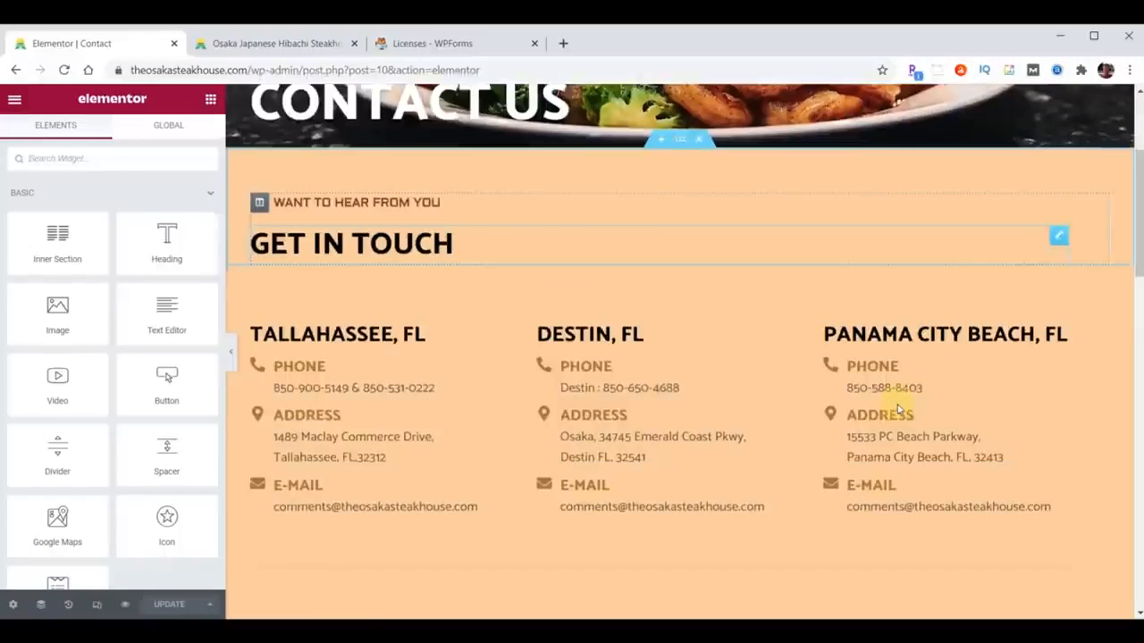
{"action": "right_click", "coordinate": [1067, 409]}
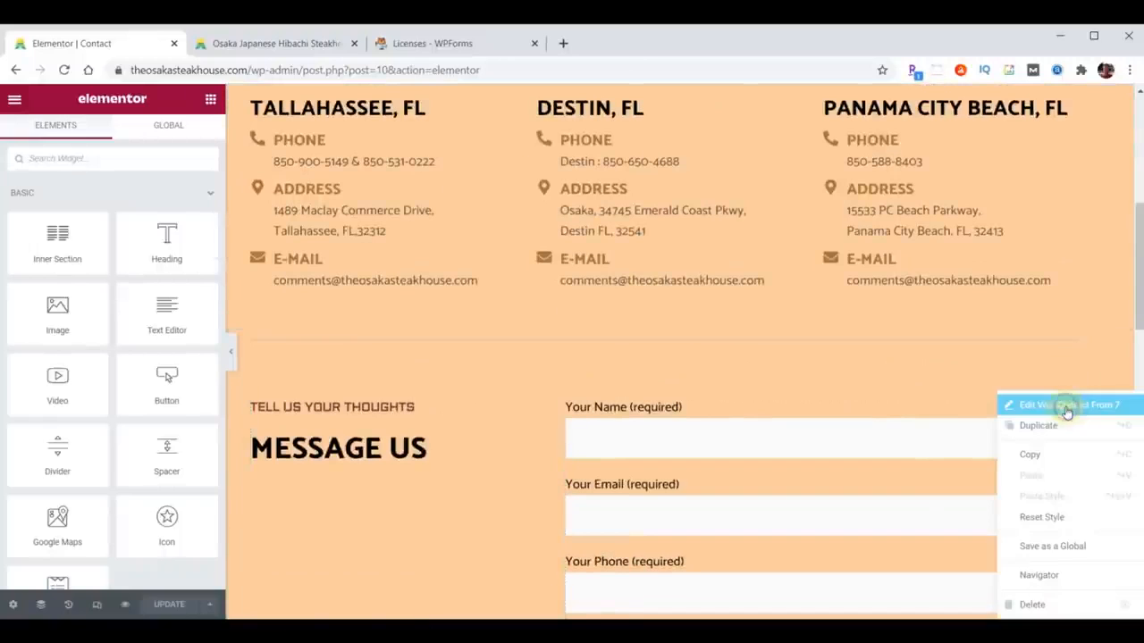
{"action": "left_click", "coordinate": [1049, 605]}
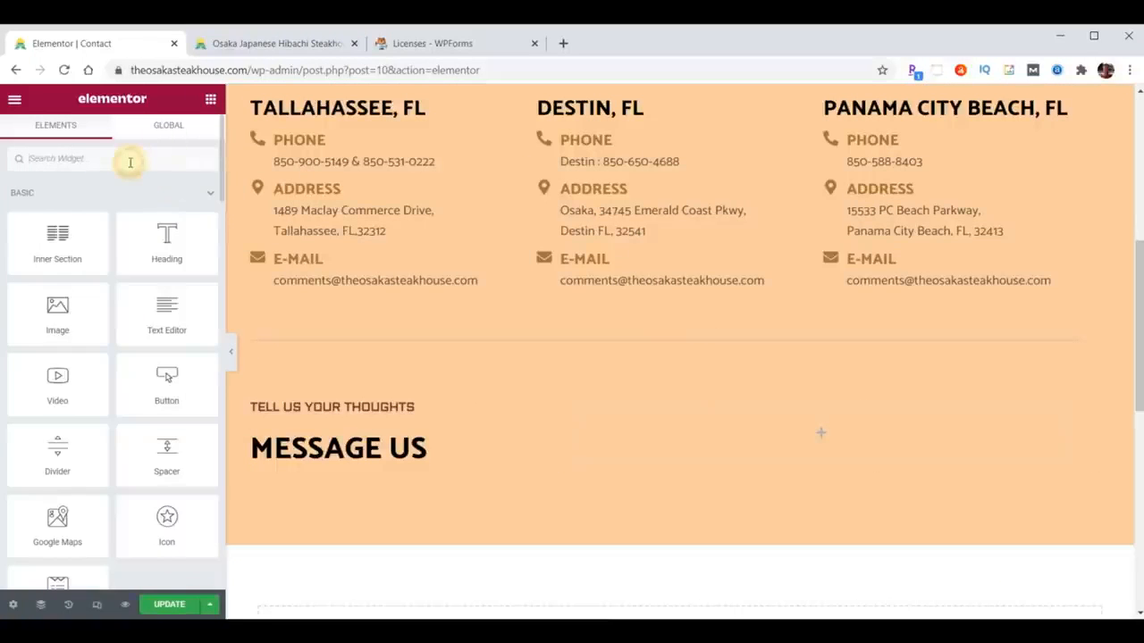
- Place a WPForms widget beside Message Us showing the Contact Us form, and save the page
{"action": "type", "text": "wp"}
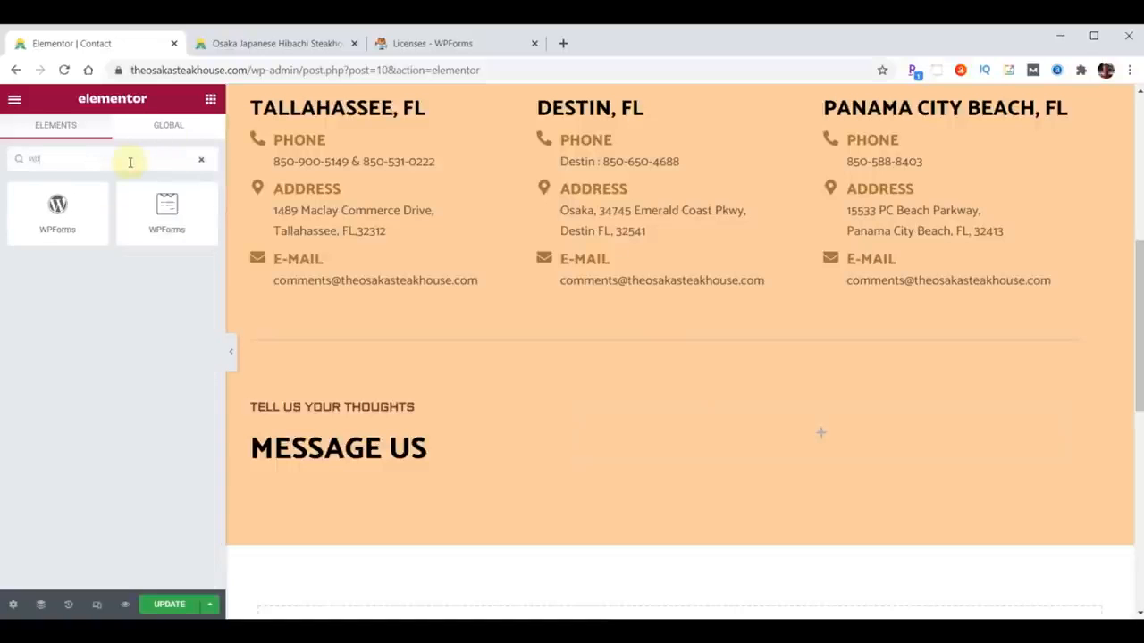
{"action": "left_click_drag", "start_coordinate": [156, 201], "coordinate": [858, 445]}
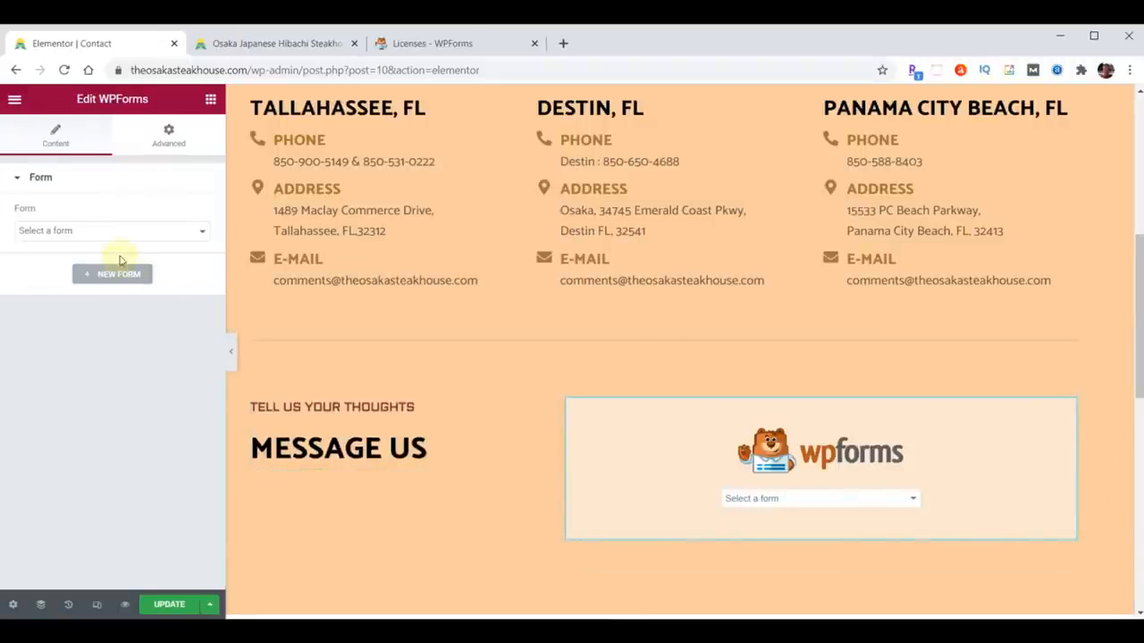
{"action": "left_click", "coordinate": [746, 498]}
{"action": "left_click", "coordinate": [754, 527]}
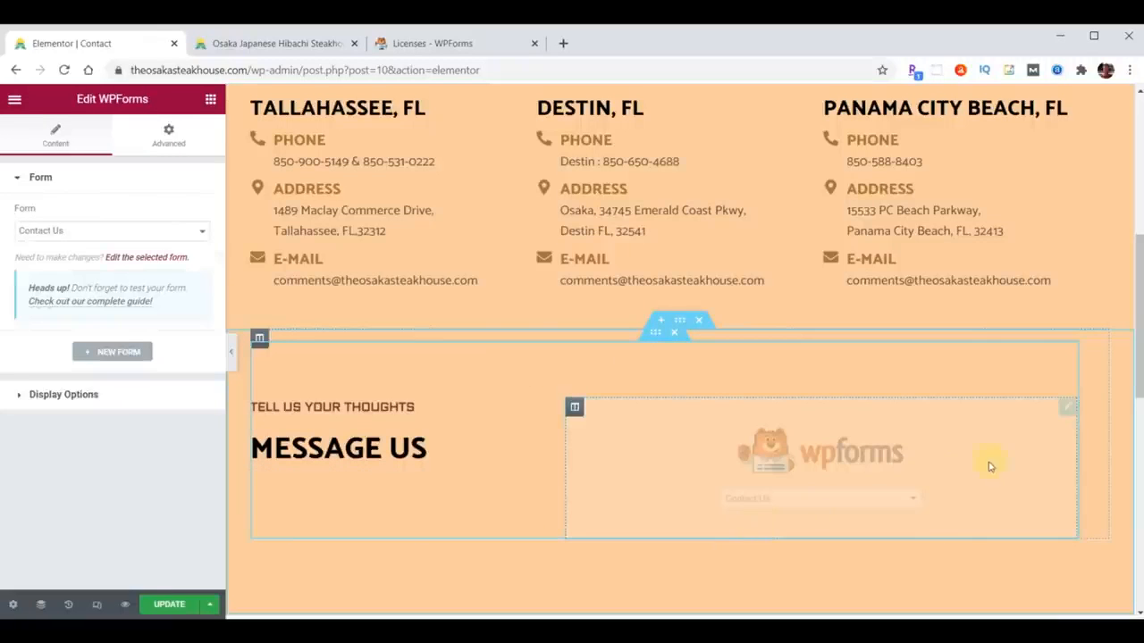
{"action": "key", "text": "ctrl+s"}
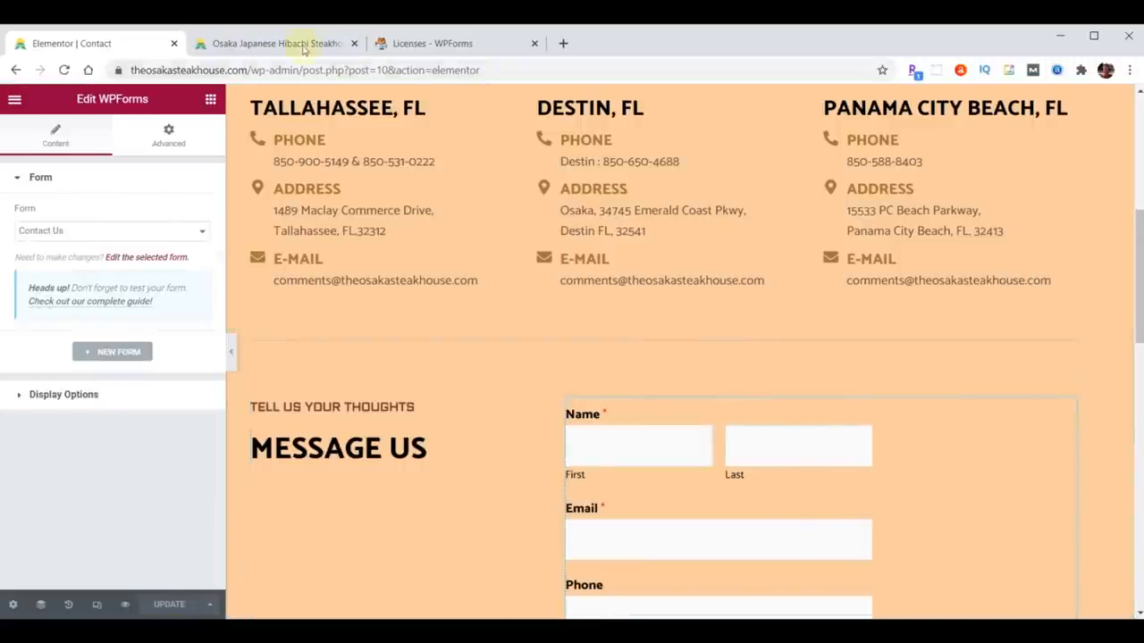
{"action": "left_click", "coordinate": [288, 43]}
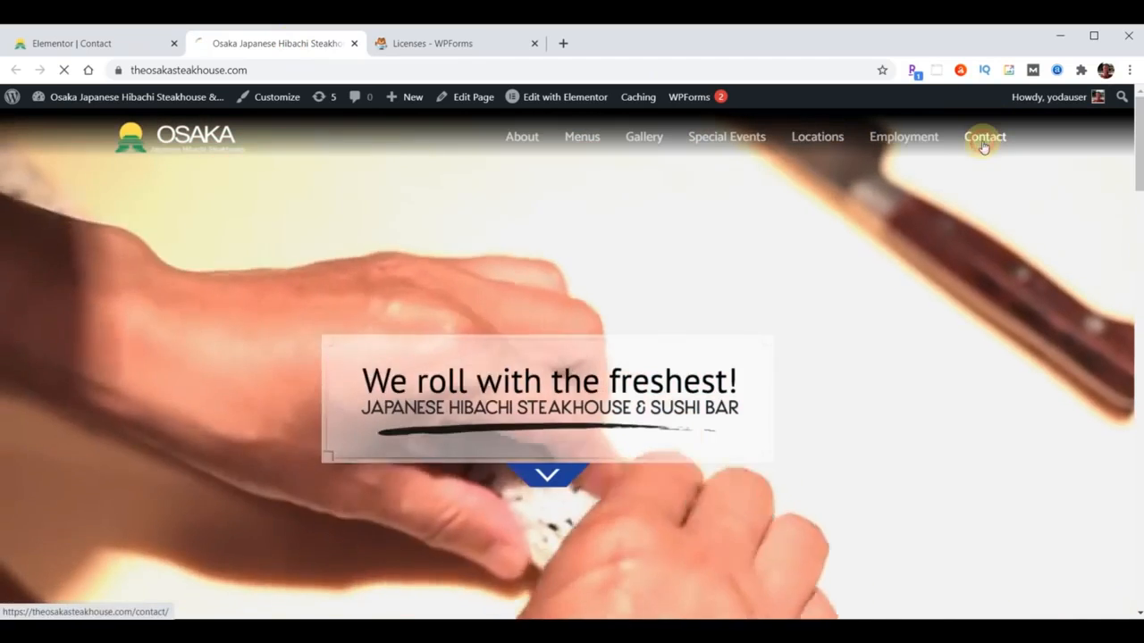
- View the live Contact page's Name–Email–Phone–Subject–Message form, then return to the Elementor editor
{"action": "left_click", "coordinate": [985, 136]}
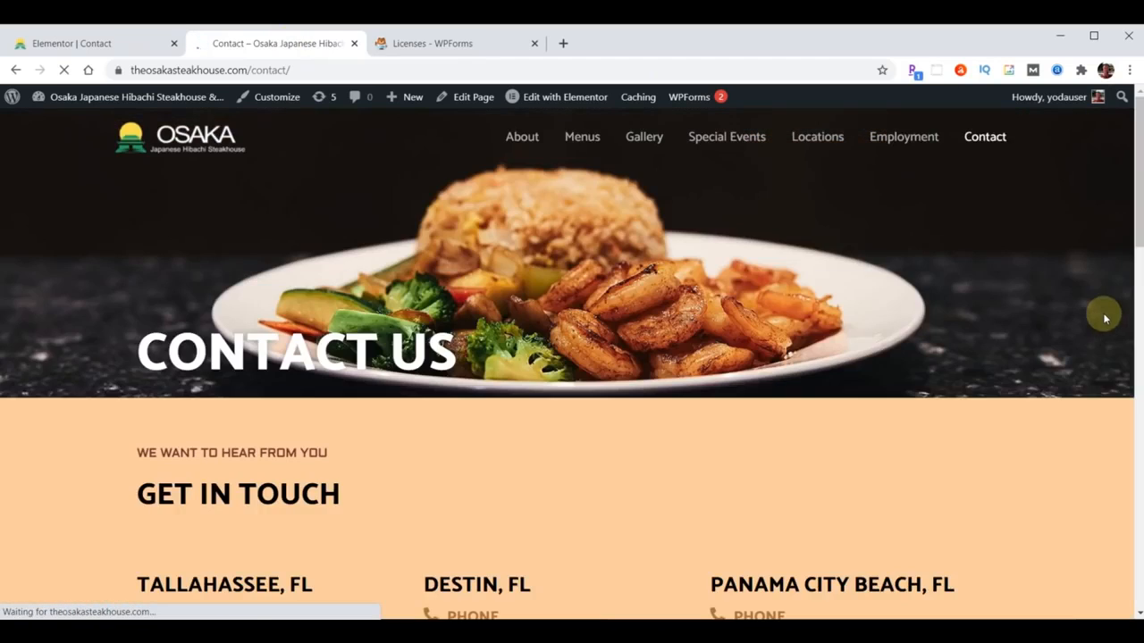
{"action": "scroll", "coordinate": [1106, 318], "scroll_direction": "down", "scroll_amount": 5}
{"action": "scroll", "coordinate": [1105, 318], "scroll_direction": "down", "scroll_amount": 4}
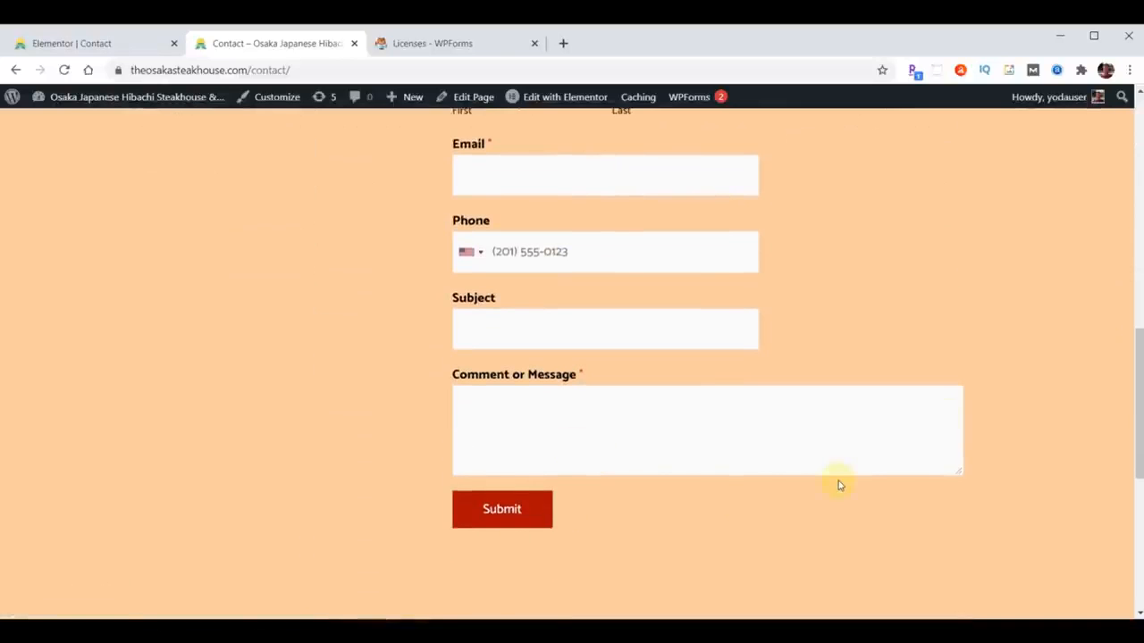
{"action": "scroll", "coordinate": [1023, 358], "scroll_direction": "up", "scroll_amount": 8}
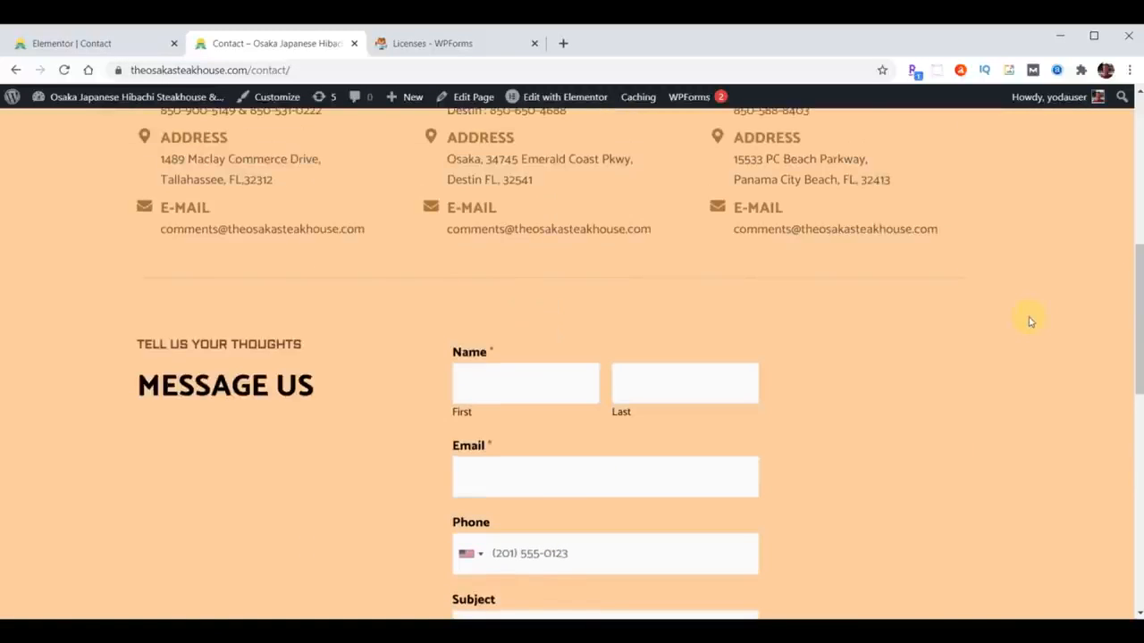
{"action": "scroll", "coordinate": [1030, 334], "scroll_direction": "up", "scroll_amount": 2}
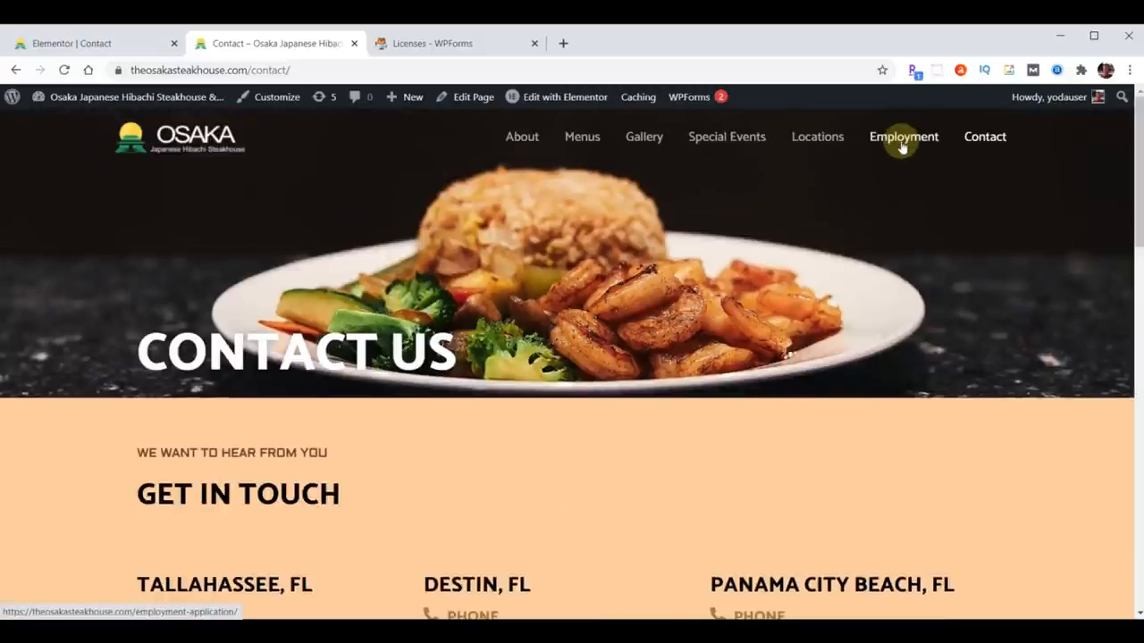
{"action": "left_click", "coordinate": [82, 45]}
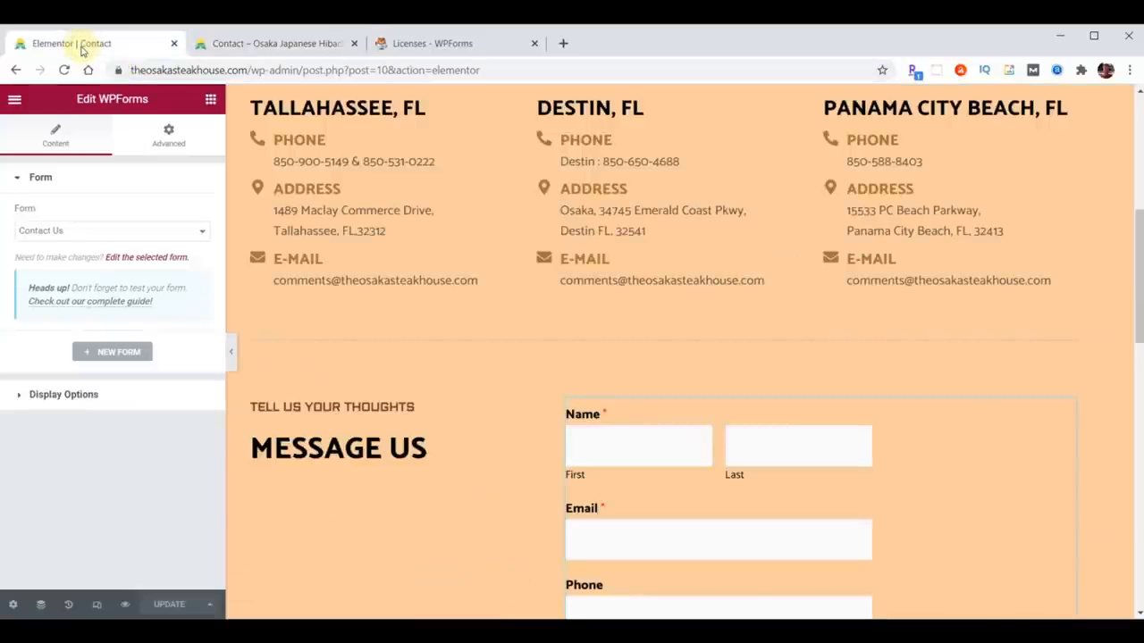
- Exit Elementor to the dashboard and open the Employment page with Edit with Elementor
{"action": "left_click", "coordinate": [15, 101]}
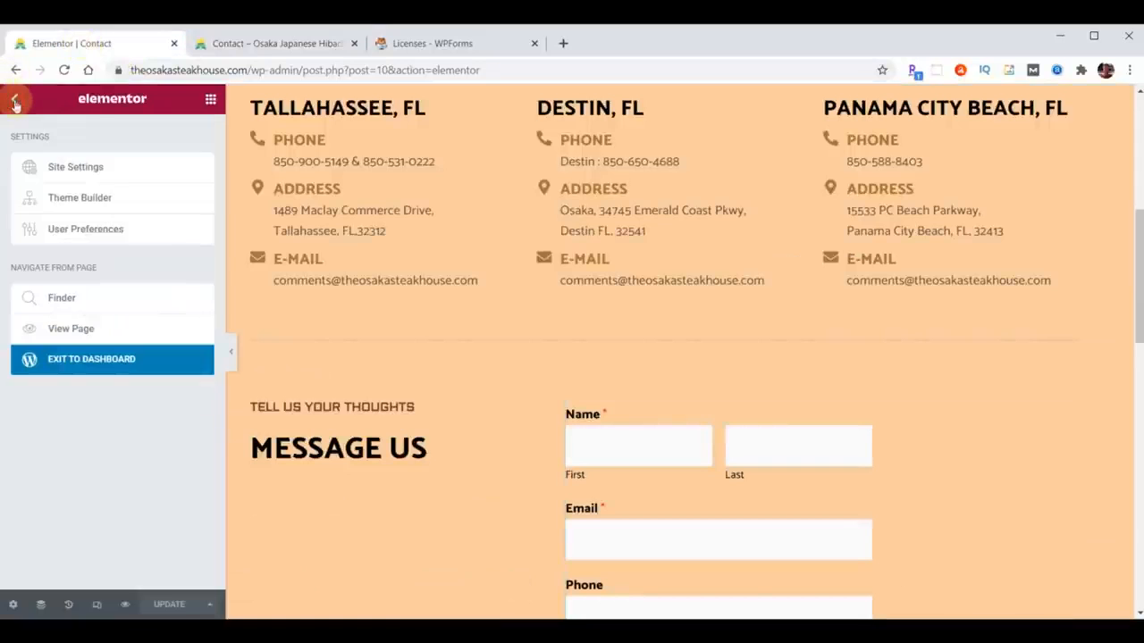
{"action": "left_click", "coordinate": [104, 359]}
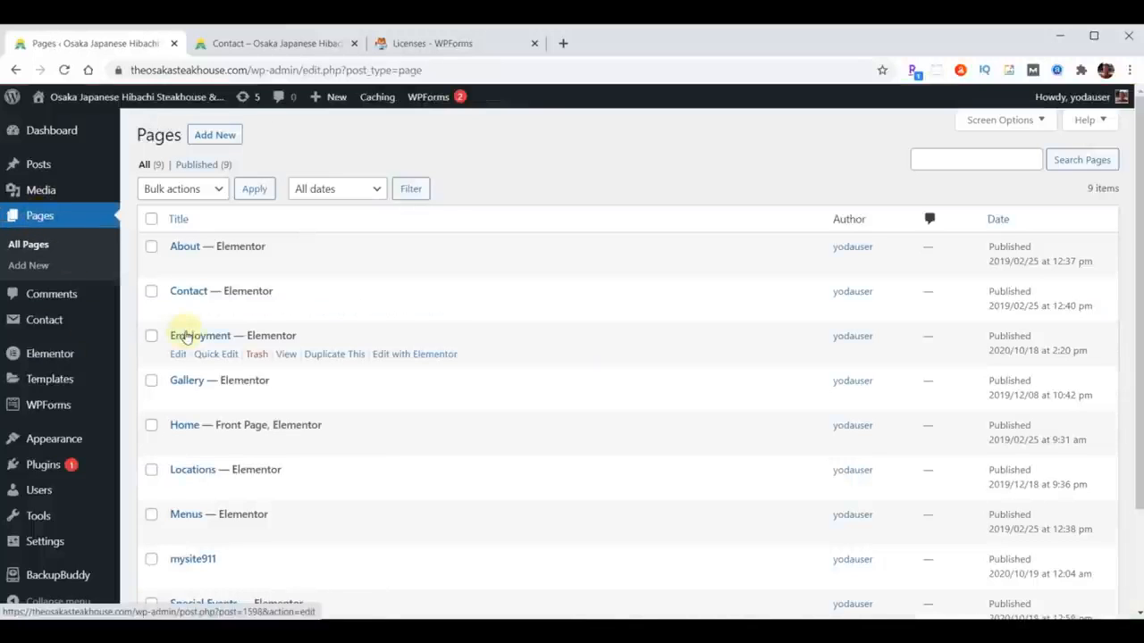
{"action": "left_click", "coordinate": [416, 354]}
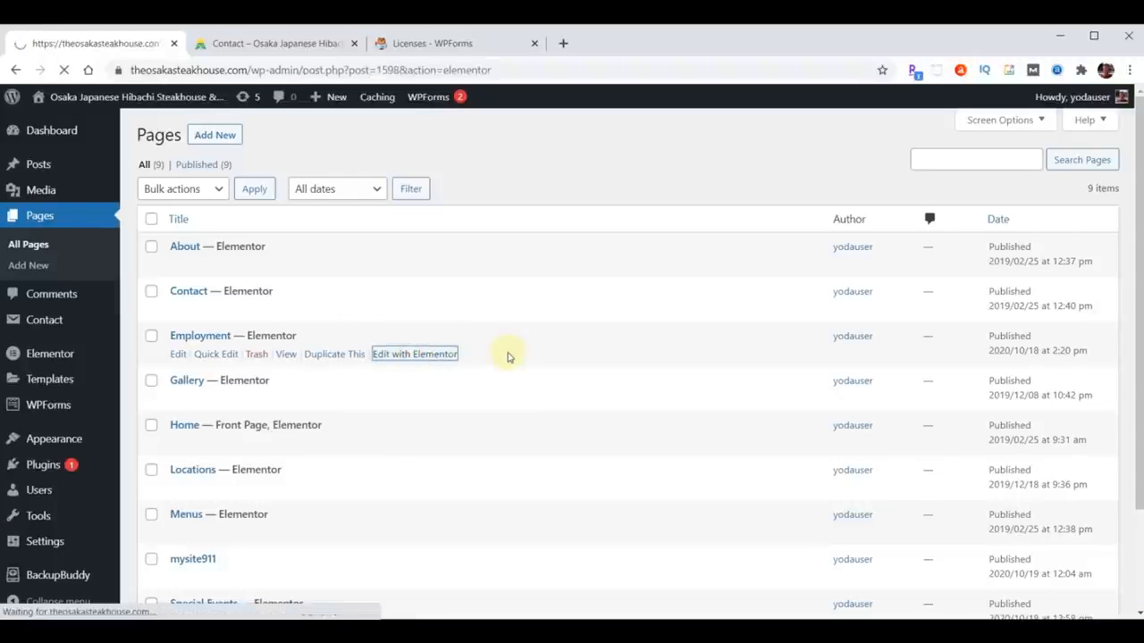
- Delete the old Contact Form 7 widget from the Employment page
{"action": "scroll", "coordinate": [818, 376], "scroll_direction": "down", "scroll_amount": 3}
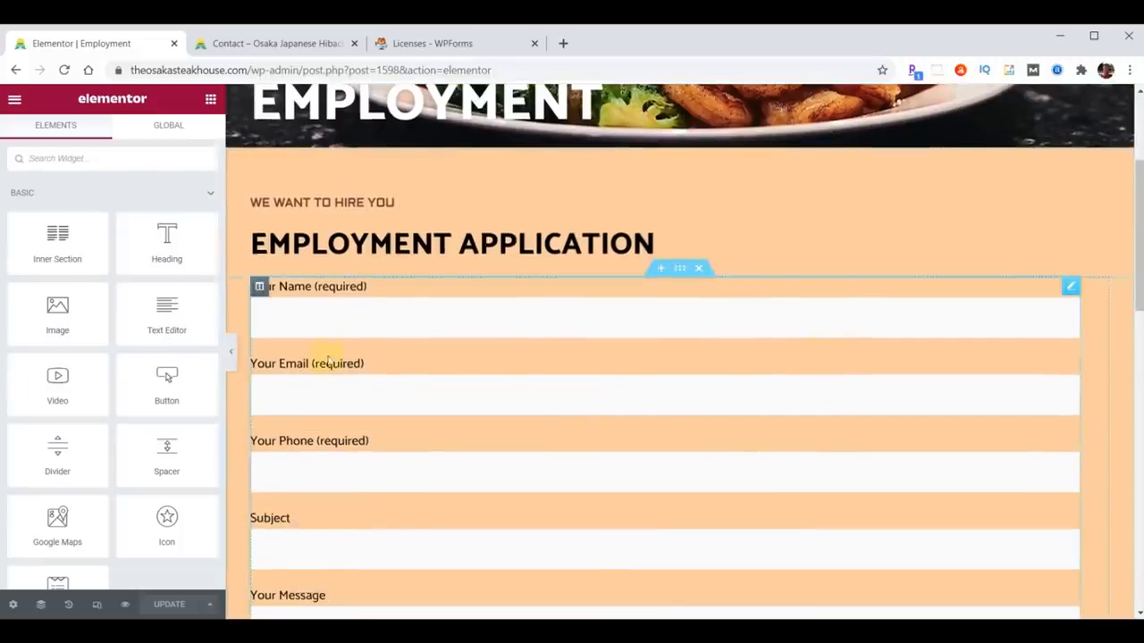
{"action": "scroll", "coordinate": [658, 312], "scroll_direction": "down", "scroll_amount": 3}
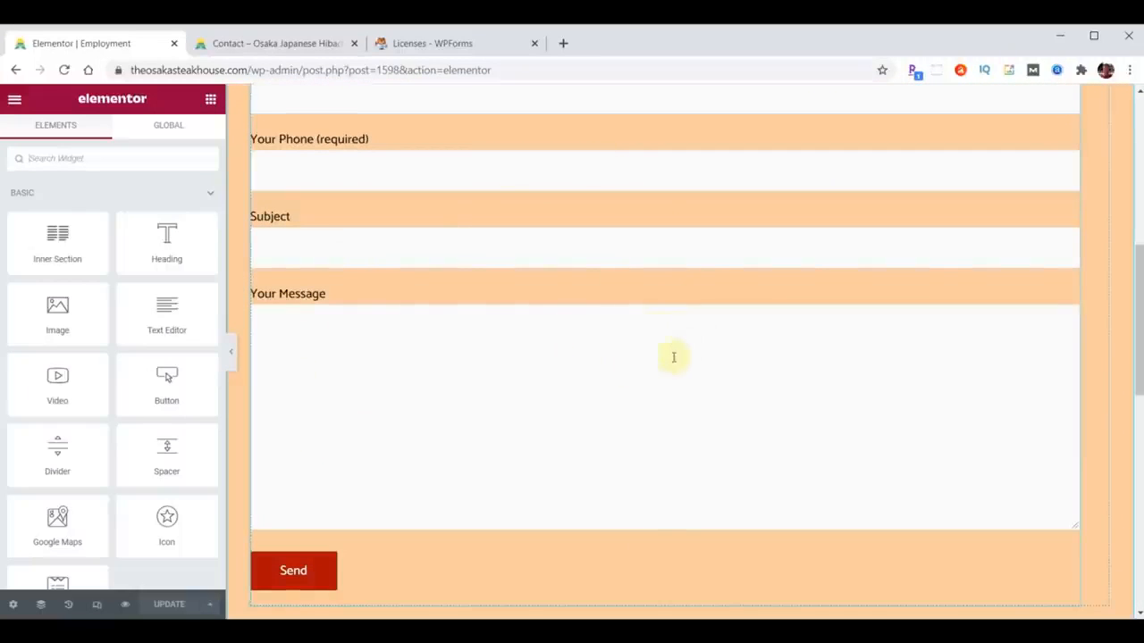
{"action": "scroll", "coordinate": [812, 378], "scroll_direction": "up", "scroll_amount": 5}
{"action": "right_click", "coordinate": [1061, 395]}
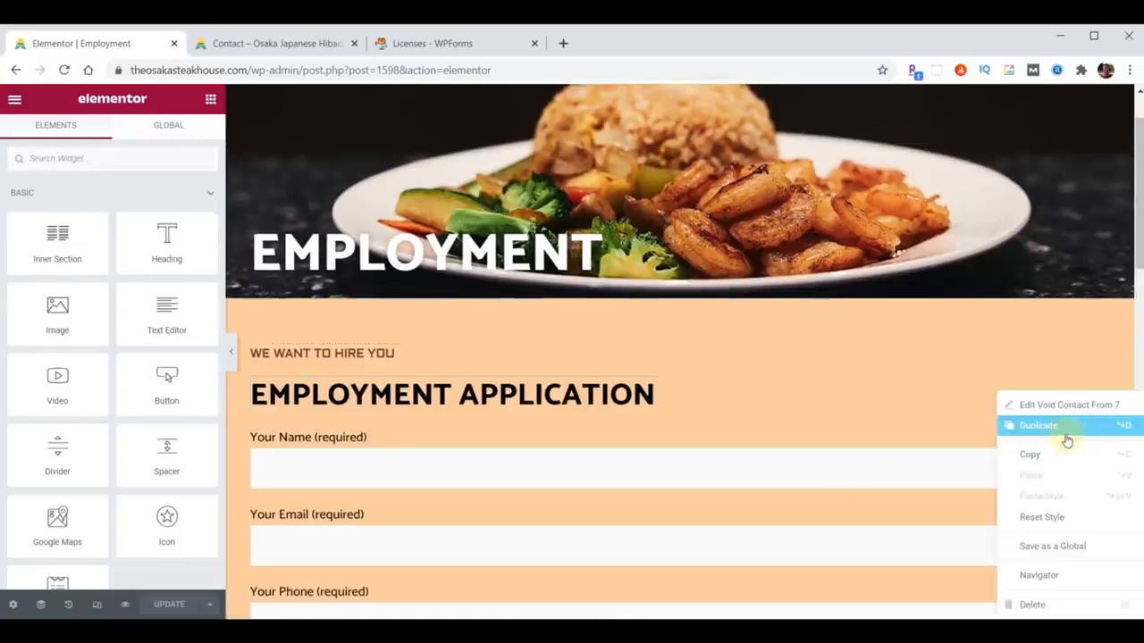
{"action": "left_click", "coordinate": [1037, 605]}
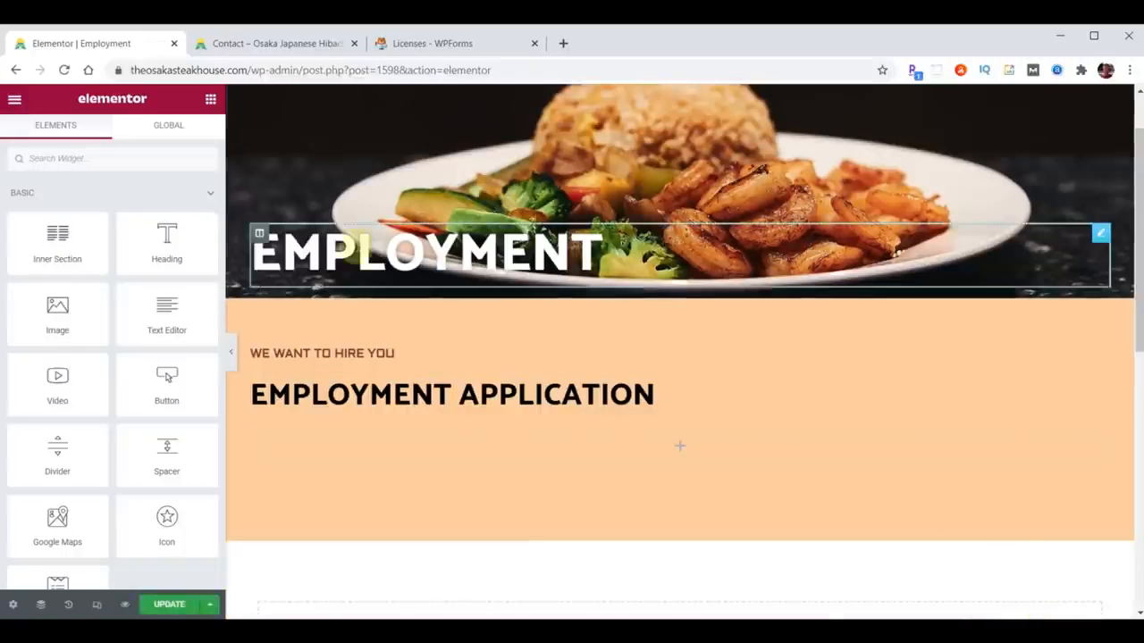
- Add a WPForms widget under EMPLOYMENT APPLICATION set to the Employment Application form, and update the page
{"action": "left_click", "coordinate": [64, 162]}
{"action": "type", "text": "wpfor"}
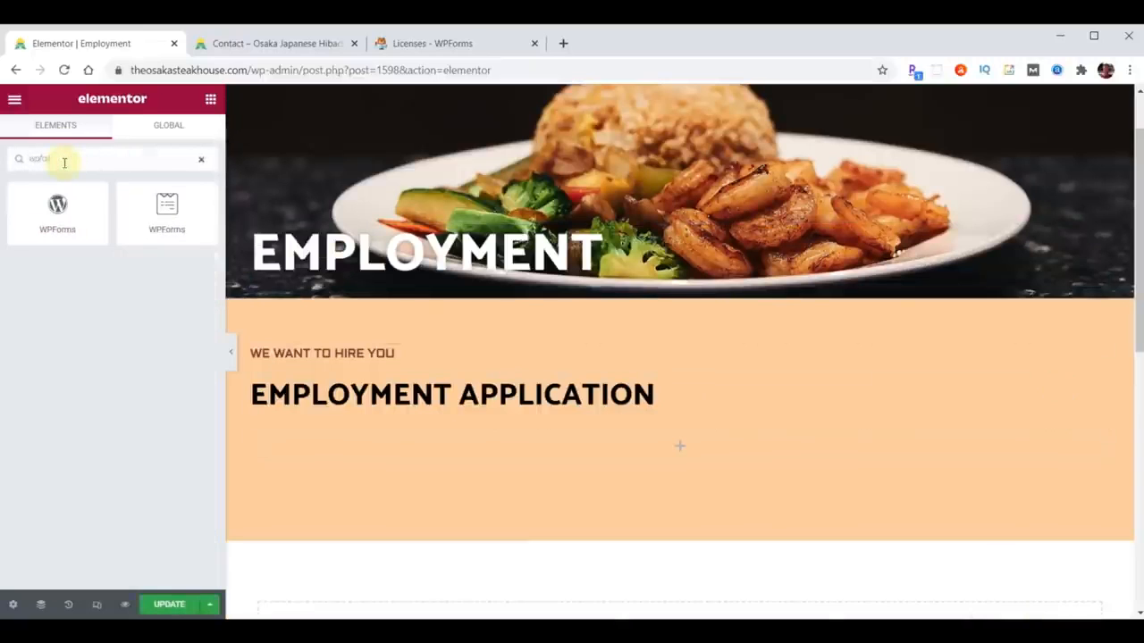
{"action": "left_click_drag", "start_coordinate": [164, 206], "coordinate": [601, 452]}
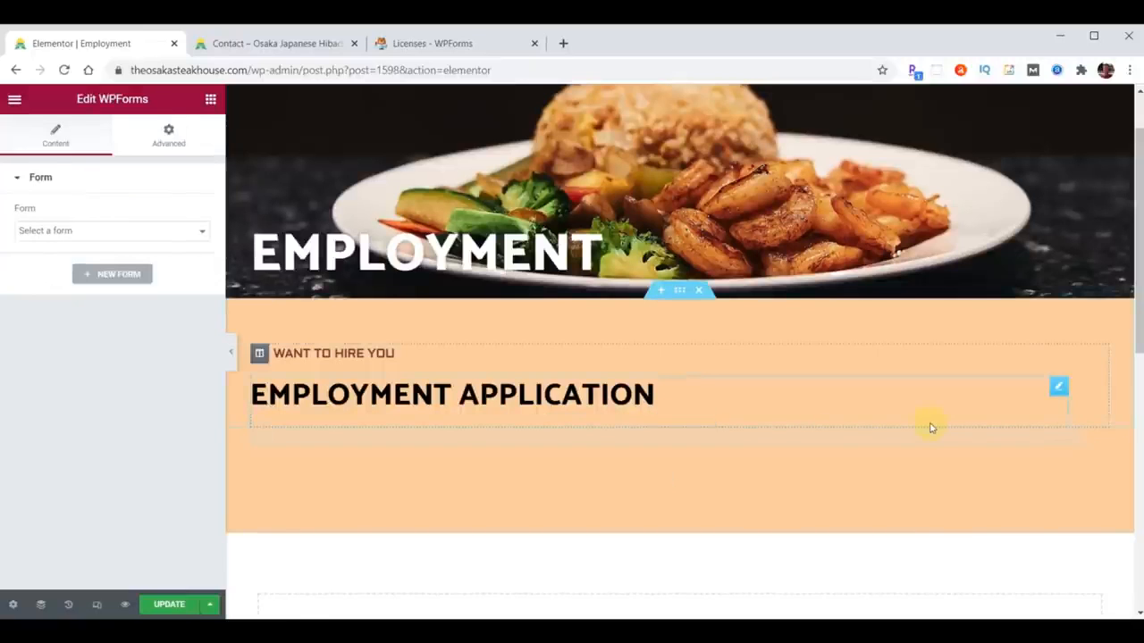
{"action": "left_click", "coordinate": [652, 529]}
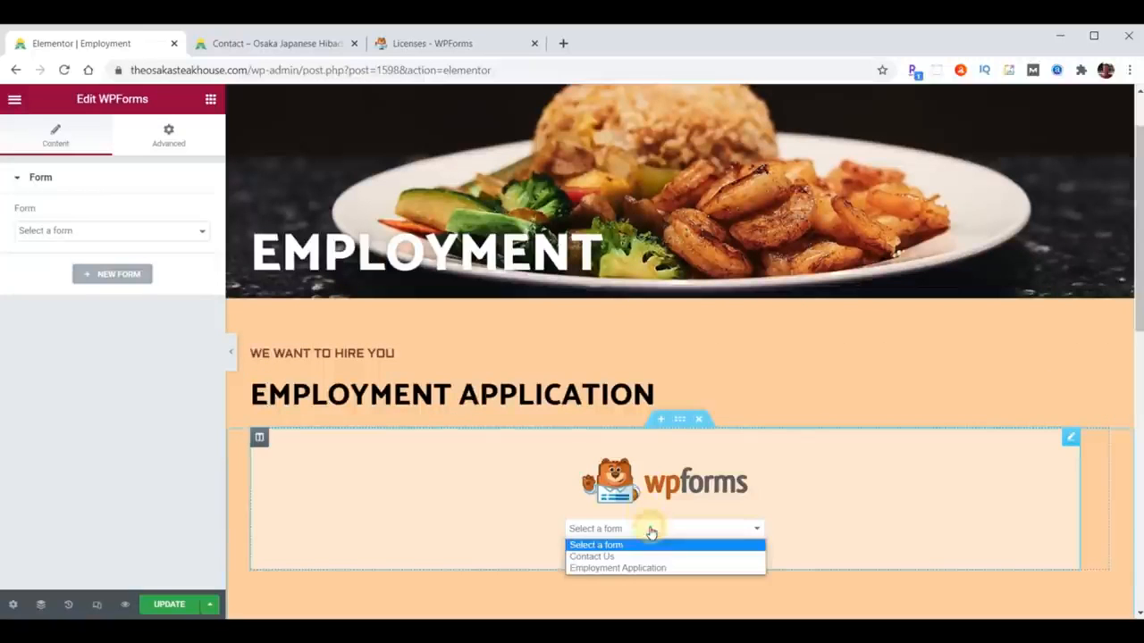
{"action": "left_click", "coordinate": [620, 566]}
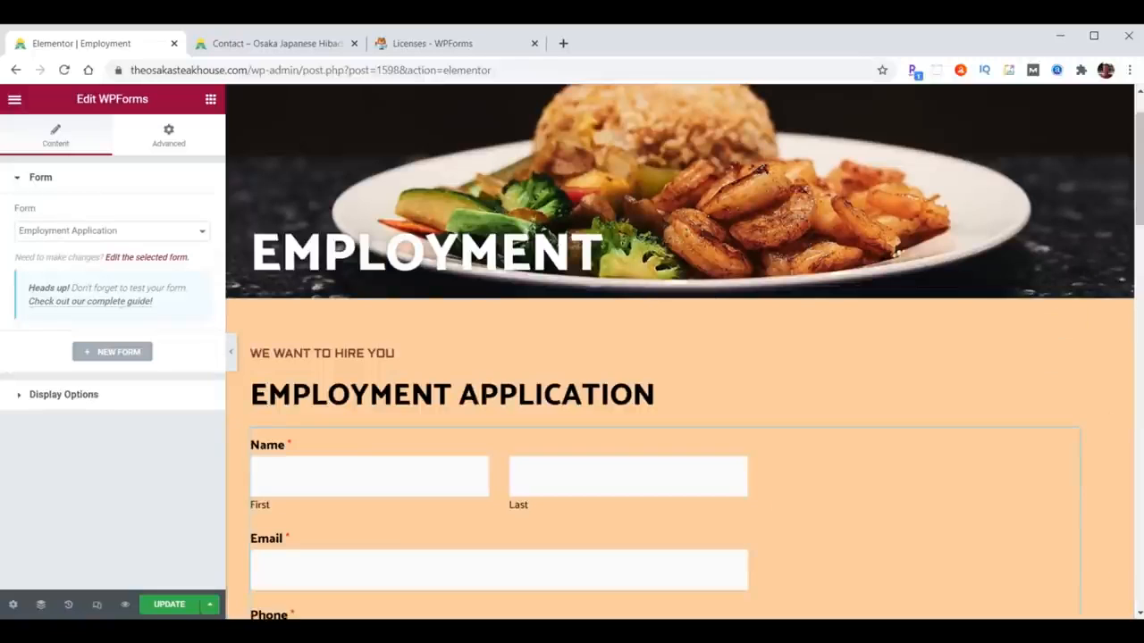
{"action": "scroll", "coordinate": [1038, 359], "scroll_direction": "down", "scroll_amount": 2}
{"action": "scroll", "coordinate": [1039, 360], "scroll_direction": "down", "scroll_amount": 8}
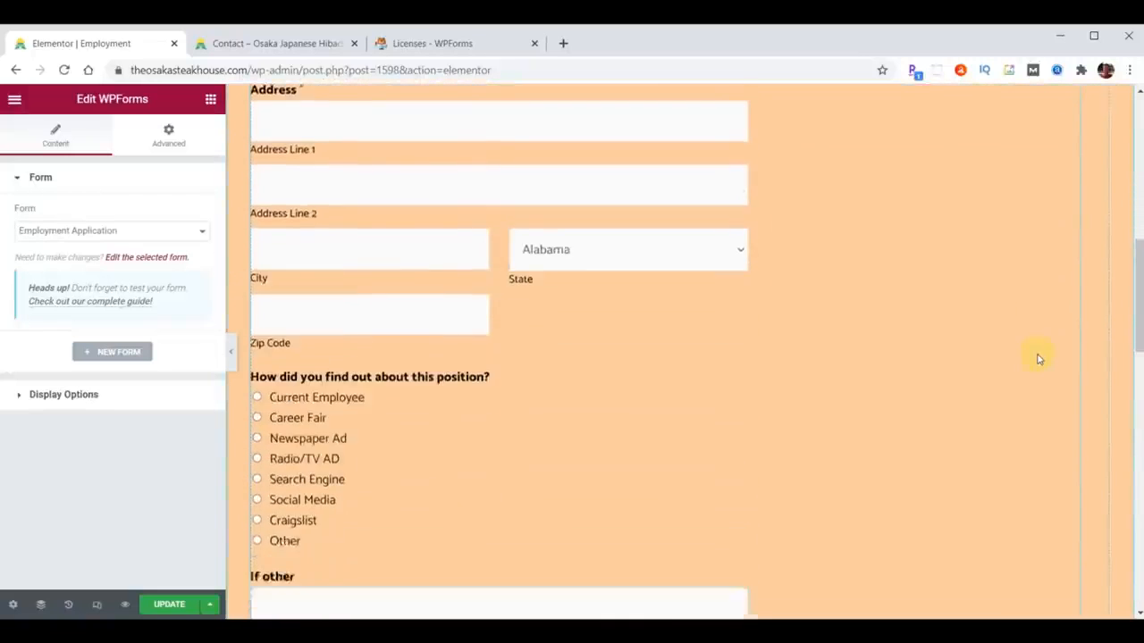
{"action": "scroll", "coordinate": [1039, 359], "scroll_direction": "down", "scroll_amount": 3}
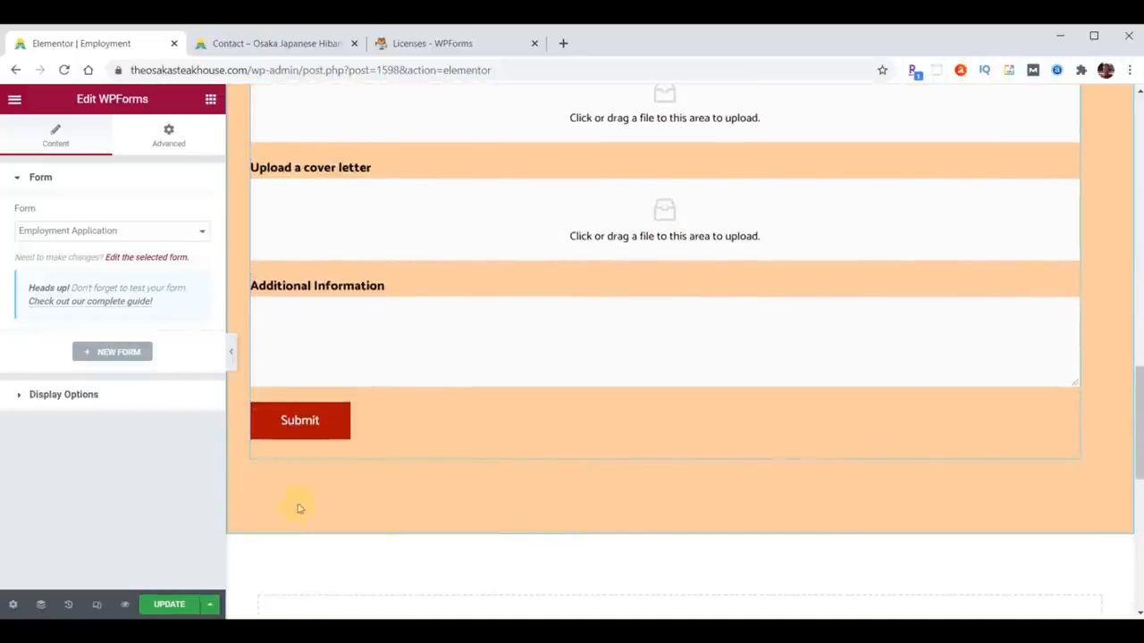
{"action": "left_click", "coordinate": [160, 608]}
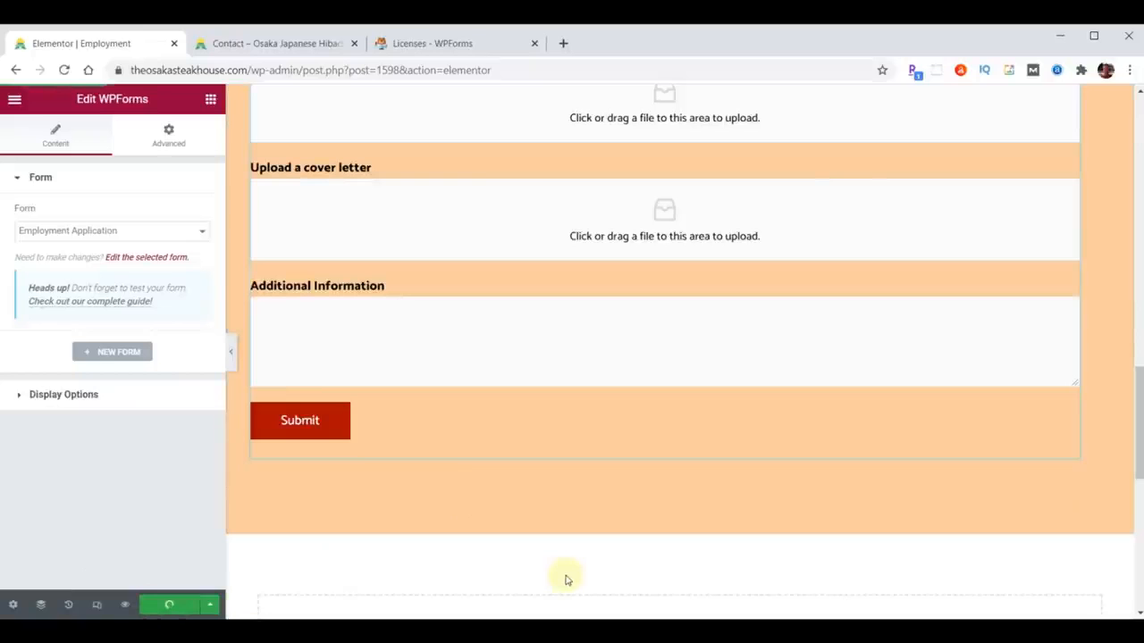
{"action": "left_click", "coordinate": [280, 42]}
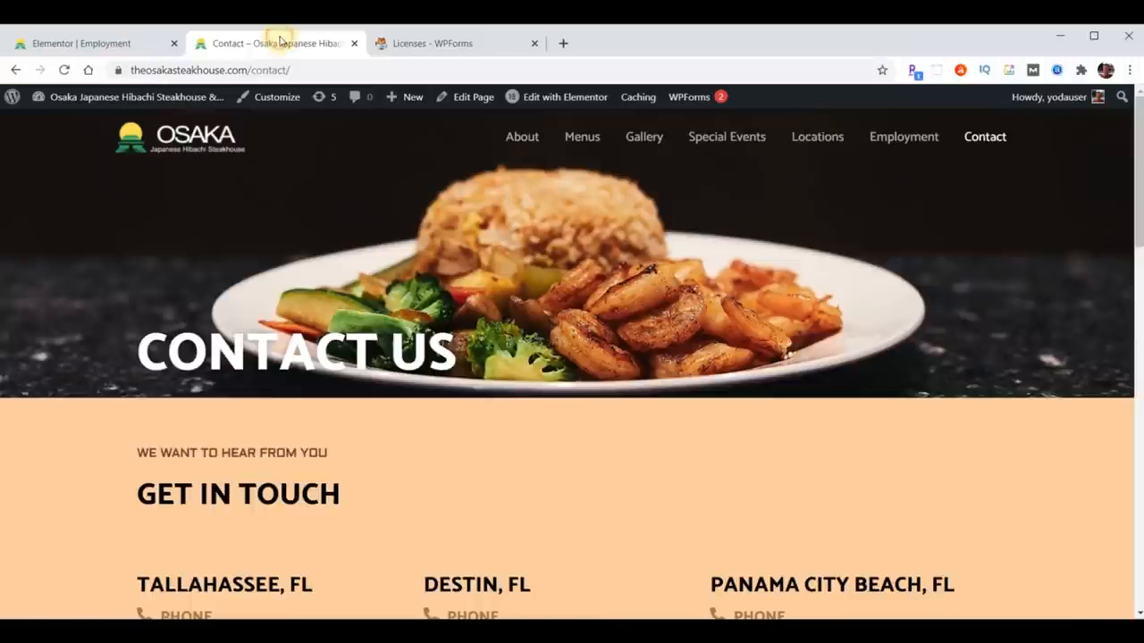
- Scroll through the full Employment Application form on the live Employment page
{"action": "left_click", "coordinate": [904, 141]}
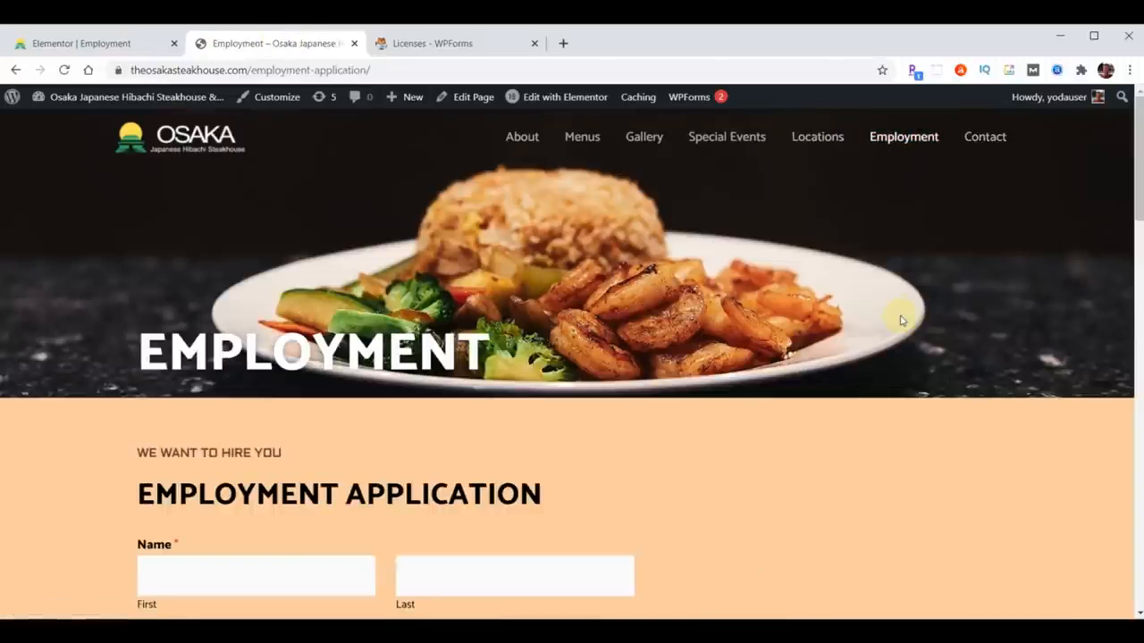
{"action": "scroll", "coordinate": [920, 362], "scroll_direction": "down", "scroll_amount": 1}
{"action": "scroll", "coordinate": [921, 362], "scroll_direction": "down", "scroll_amount": 1}
{"action": "scroll", "coordinate": [921, 363], "scroll_direction": "down", "scroll_amount": 6}
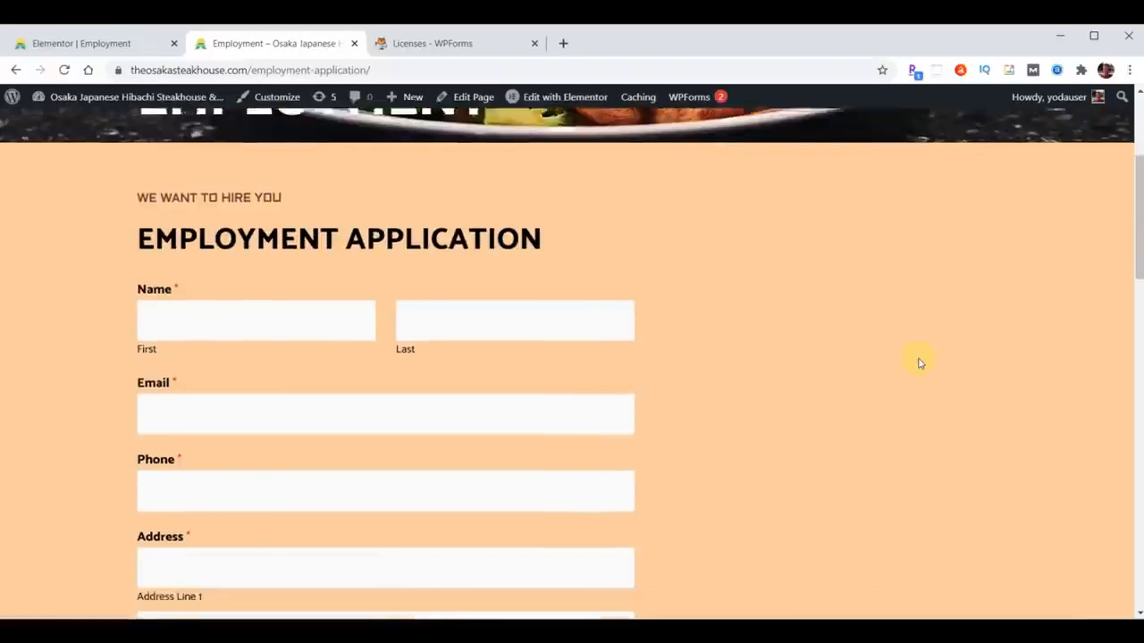
{"action": "scroll", "coordinate": [921, 363], "scroll_direction": "down", "scroll_amount": 4}
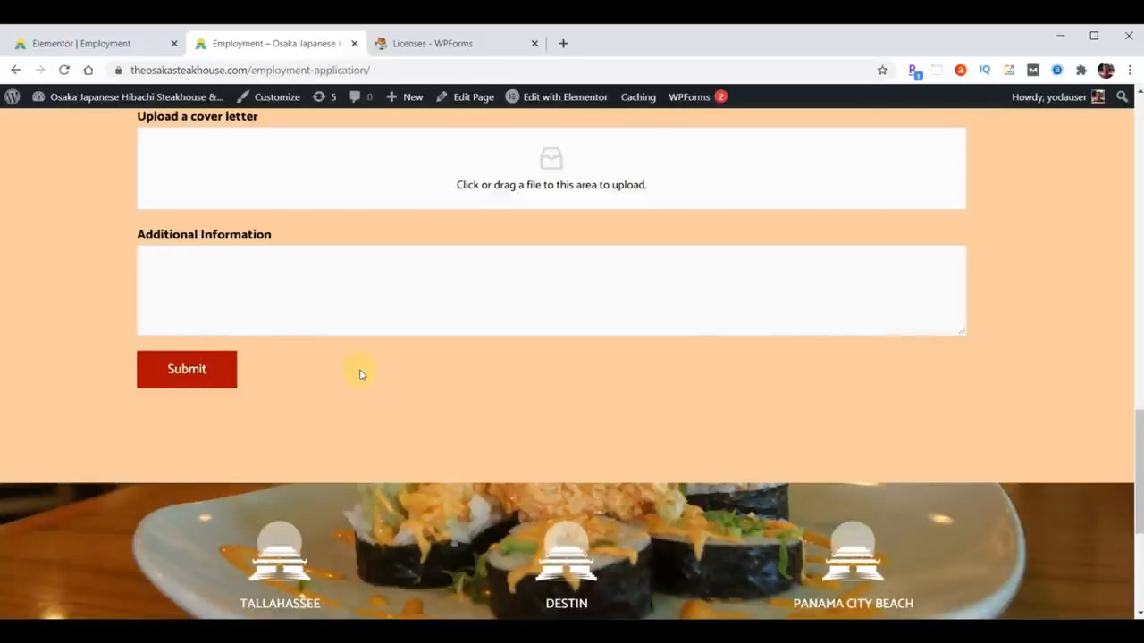
- Return to the Employment page editor and exit to the WordPress dashboard
{"action": "left_click", "coordinate": [65, 44]}
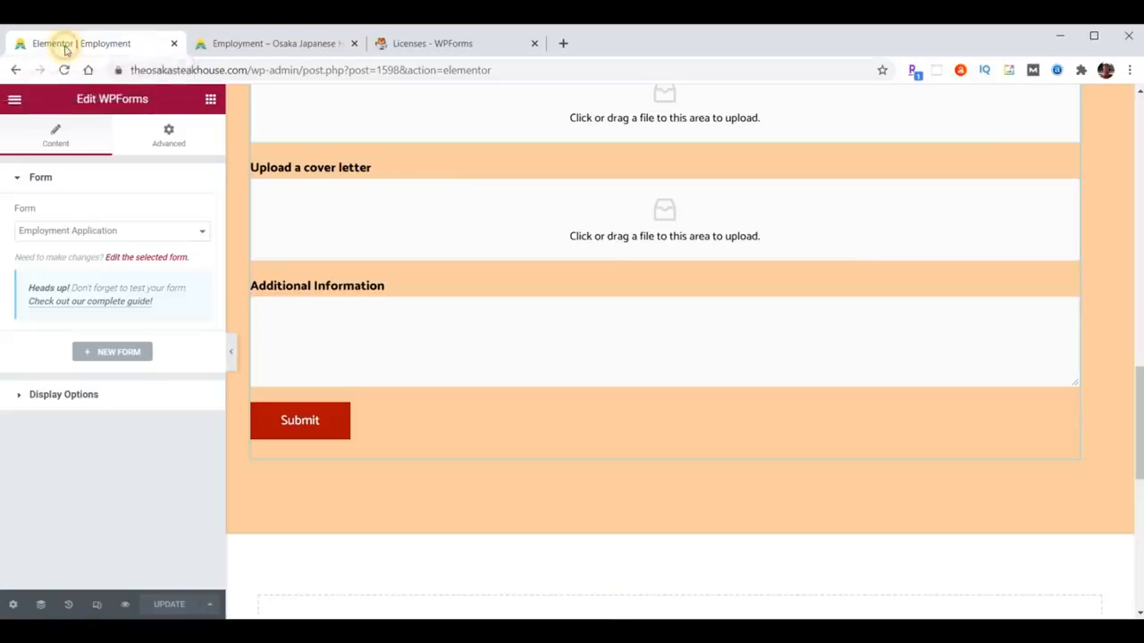
{"action": "left_click", "coordinate": [14, 98]}
{"action": "left_click", "coordinate": [97, 365]}
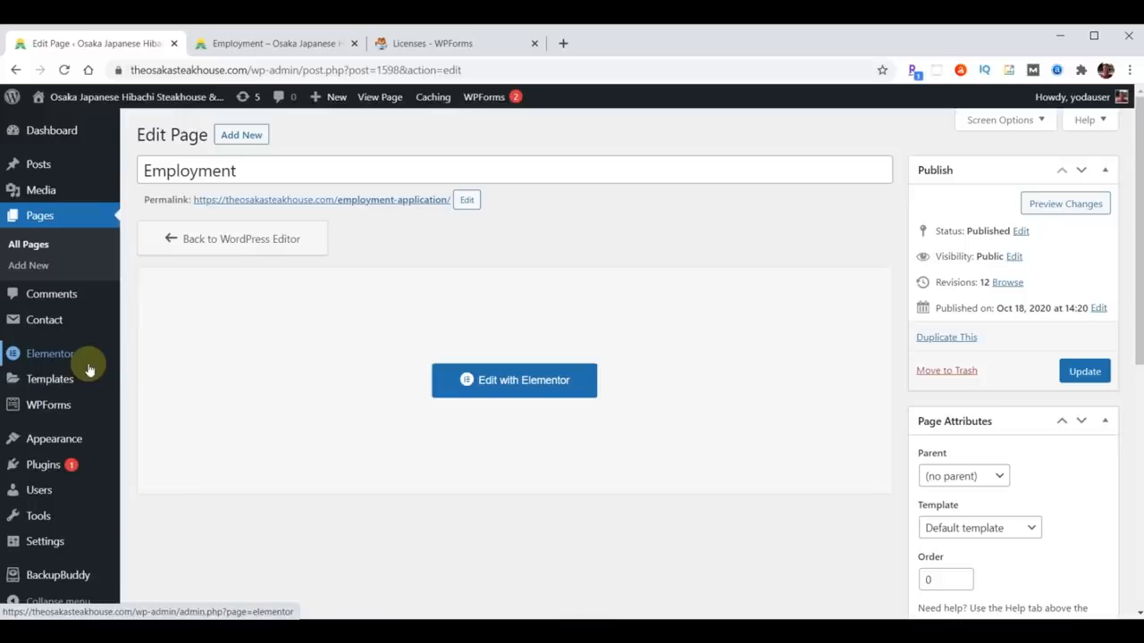
{"action": "mouse_move", "coordinate": [47, 406]}
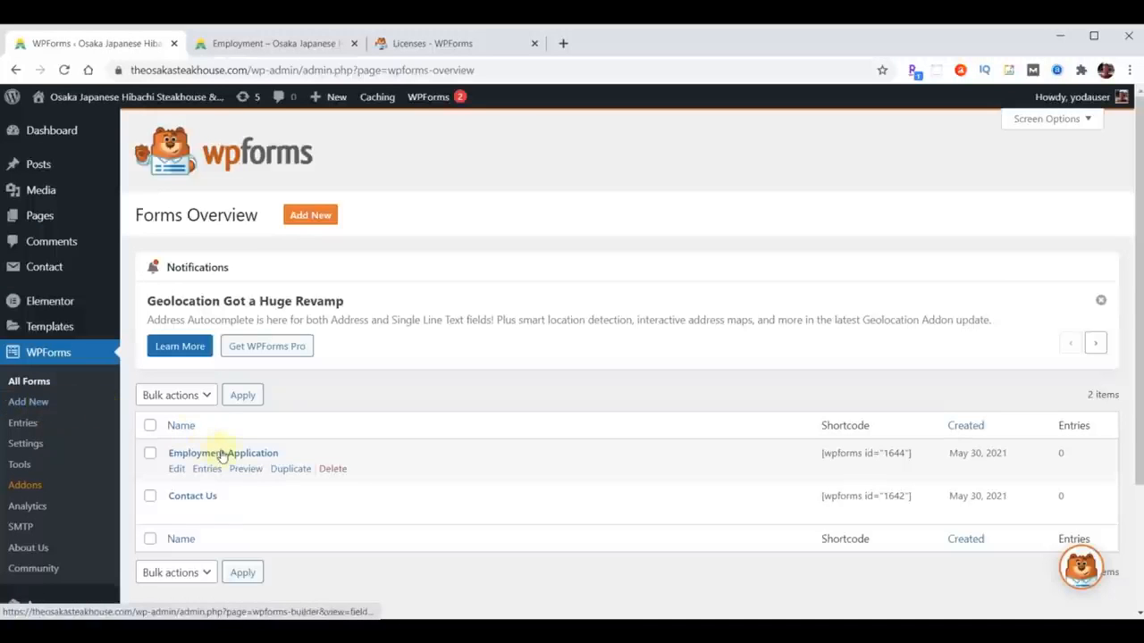
- Add reCAPTCHA to the Employment Application form, save it, and close the builder
{"action": "left_click", "coordinate": [223, 455]}
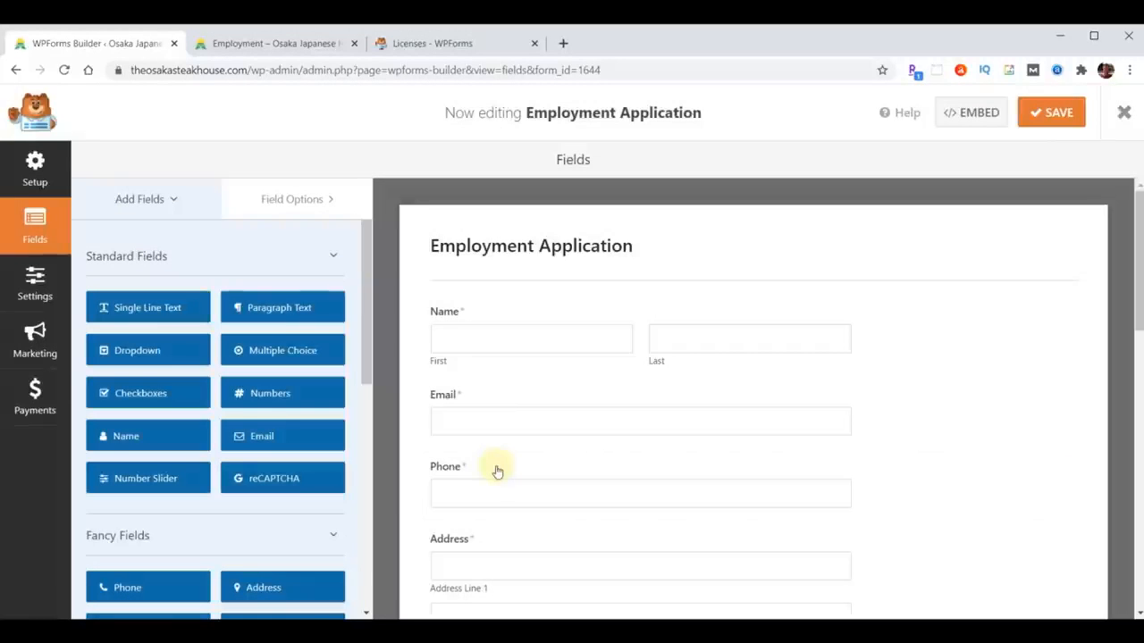
{"action": "left_click", "coordinate": [280, 479]}
{"action": "left_click", "coordinate": [576, 406]}
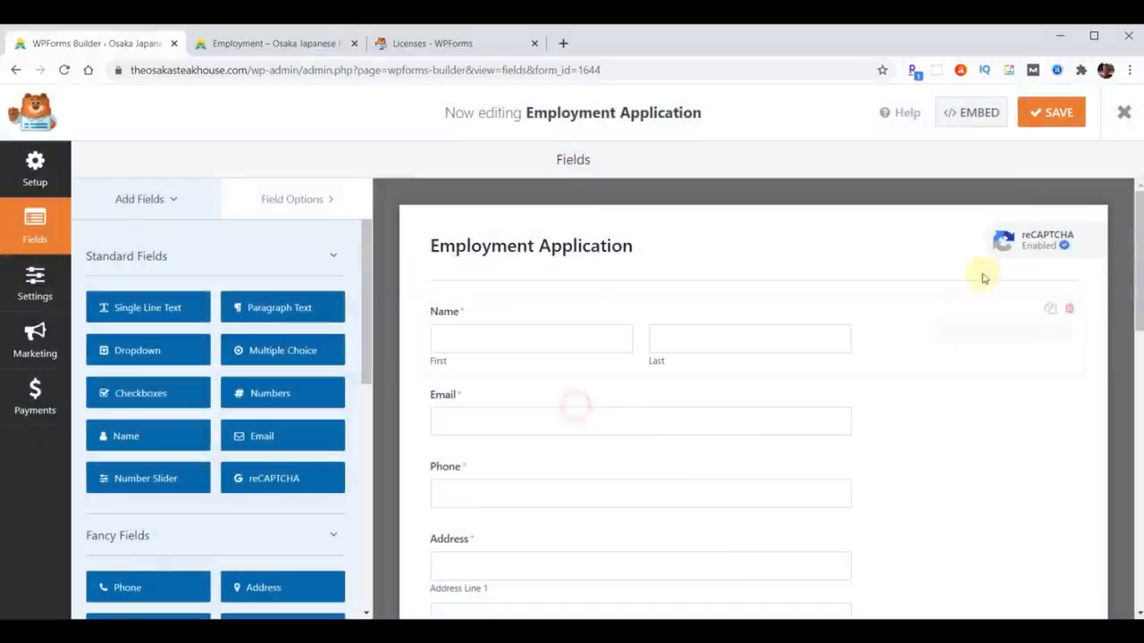
{"action": "left_click", "coordinate": [1057, 114]}
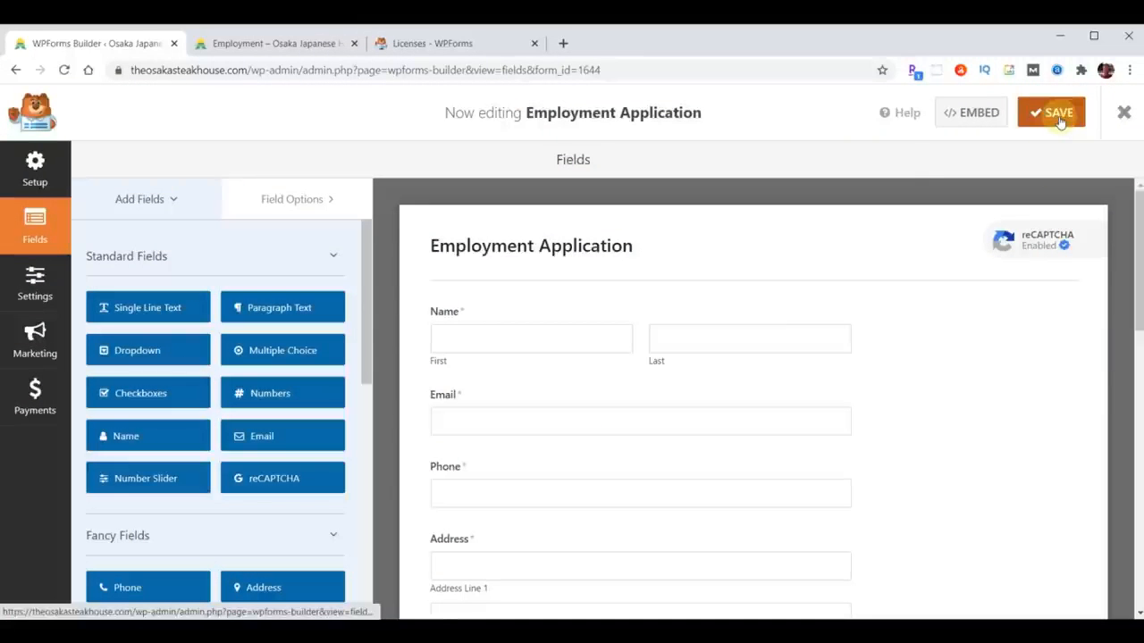
{"action": "left_click", "coordinate": [1125, 113]}
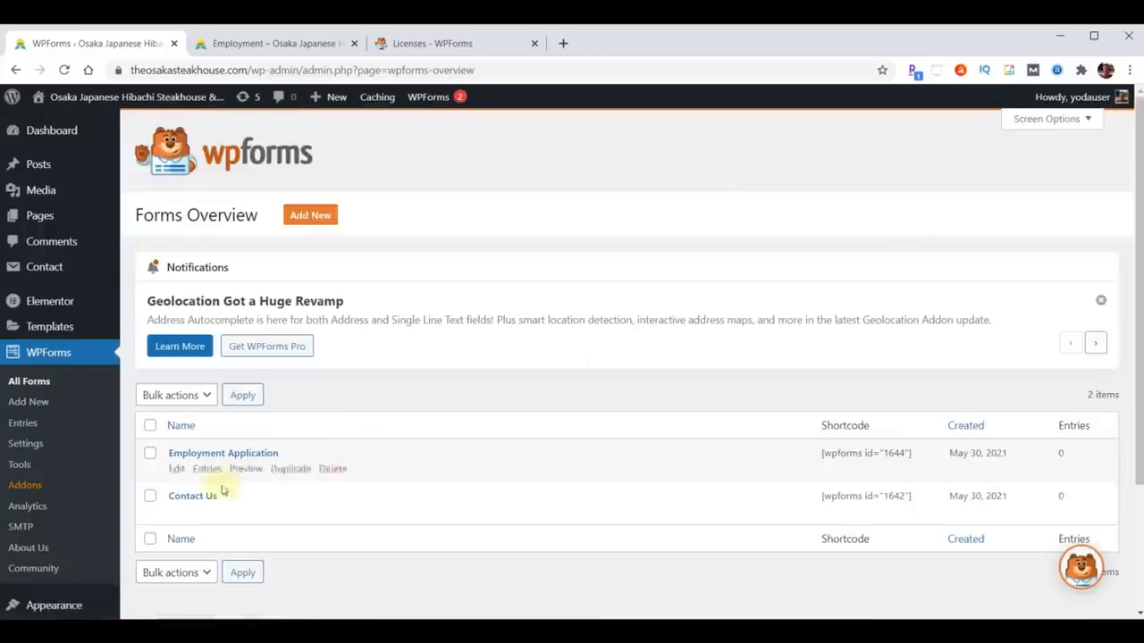
- Enable reCAPTCHA on the Contact Us form and save it
{"action": "left_click", "coordinate": [190, 496]}
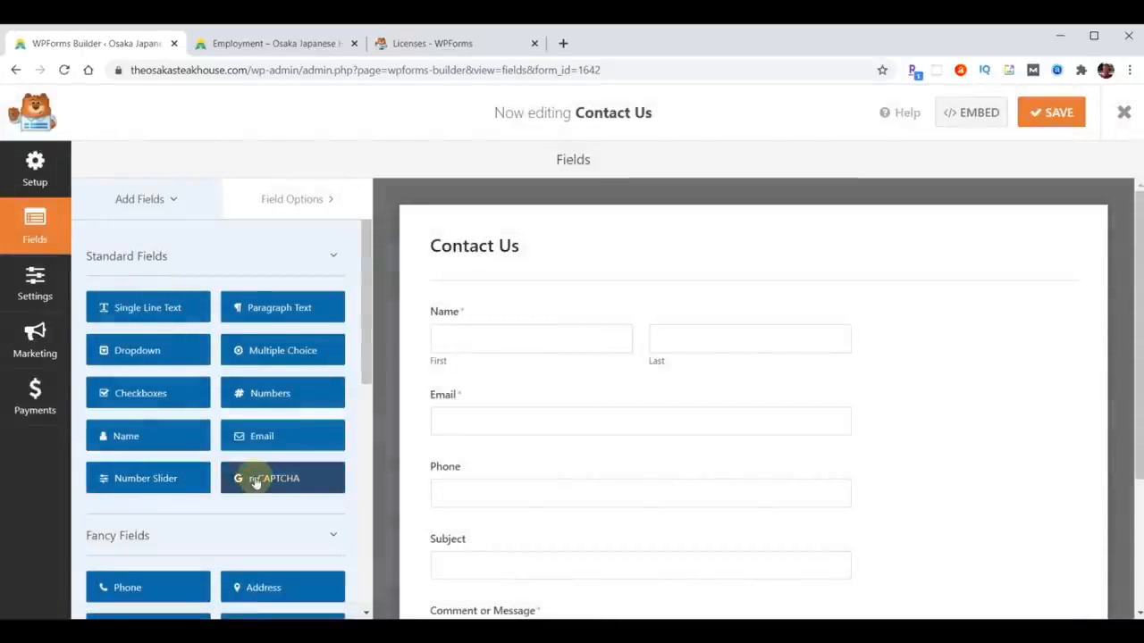
{"action": "left_click", "coordinate": [255, 481]}
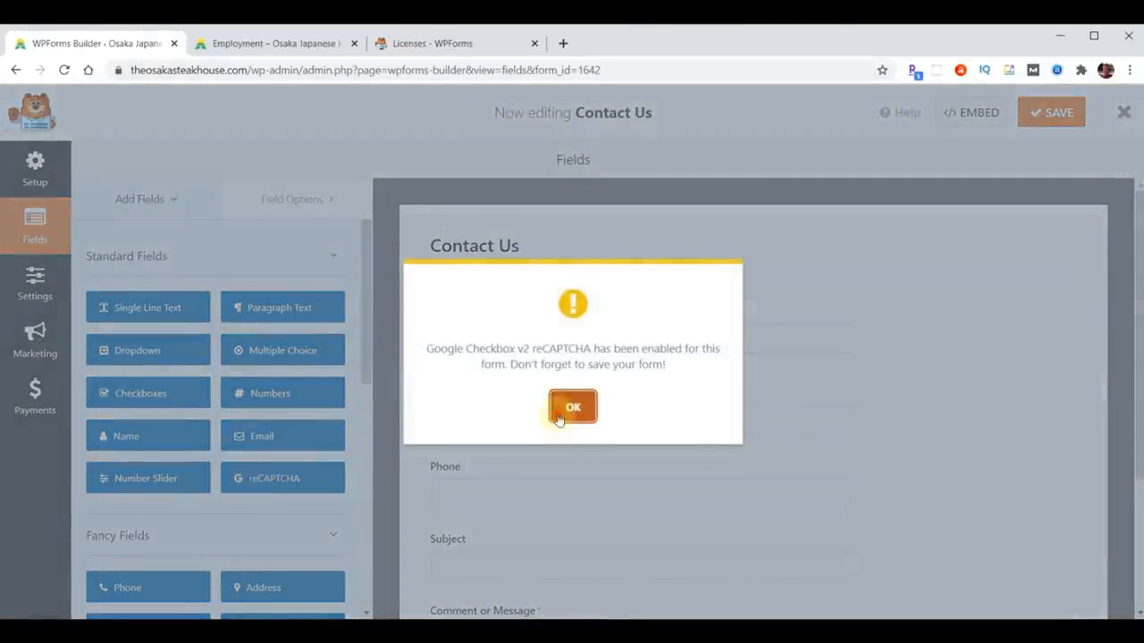
{"action": "left_click", "coordinate": [556, 416]}
{"action": "left_click", "coordinate": [1060, 111]}
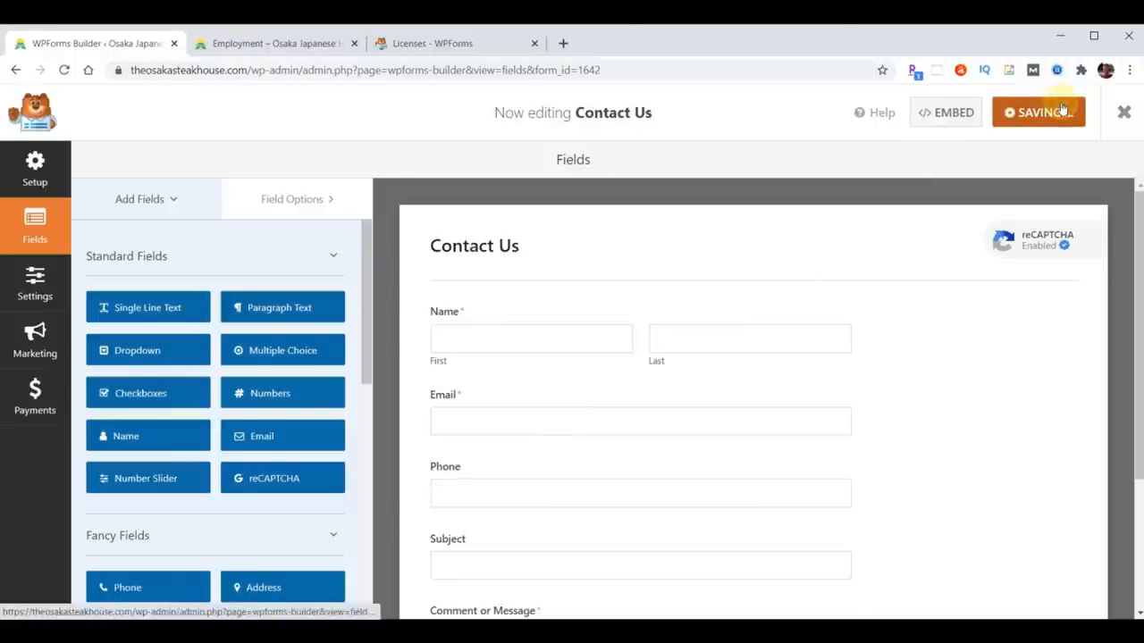
{"action": "left_click", "coordinate": [268, 44]}
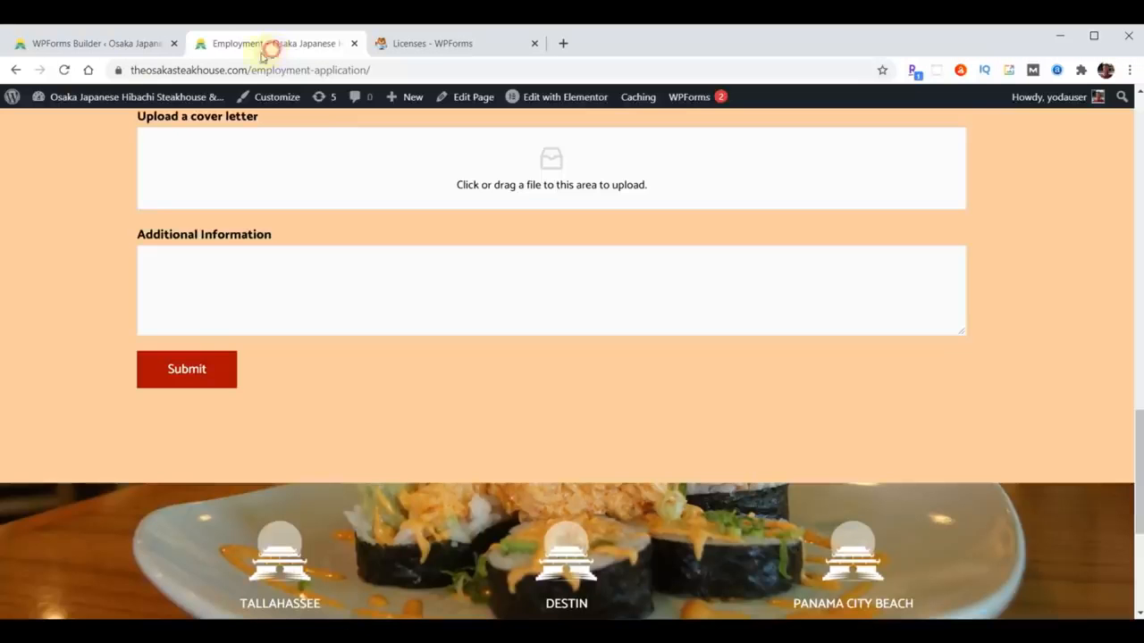
- Reload the live Employment page and scroll down to the reCAPTCHA above Submit
{"action": "left_click", "coordinate": [64, 70]}
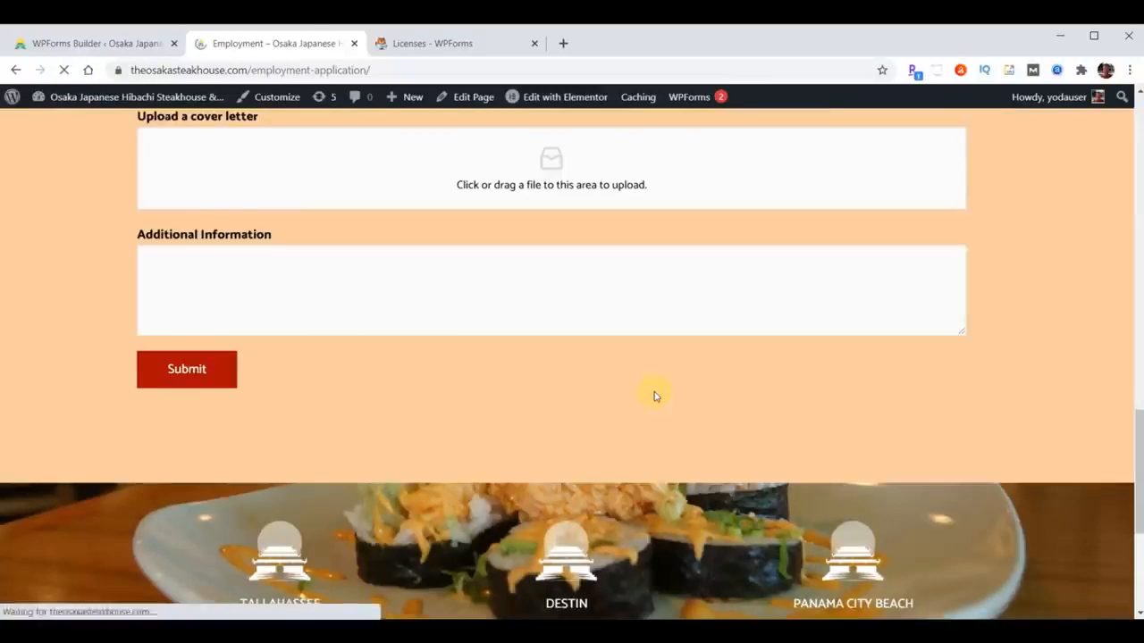
{"action": "scroll", "coordinate": [463, 251], "scroll_direction": "down", "scroll_amount": 10}
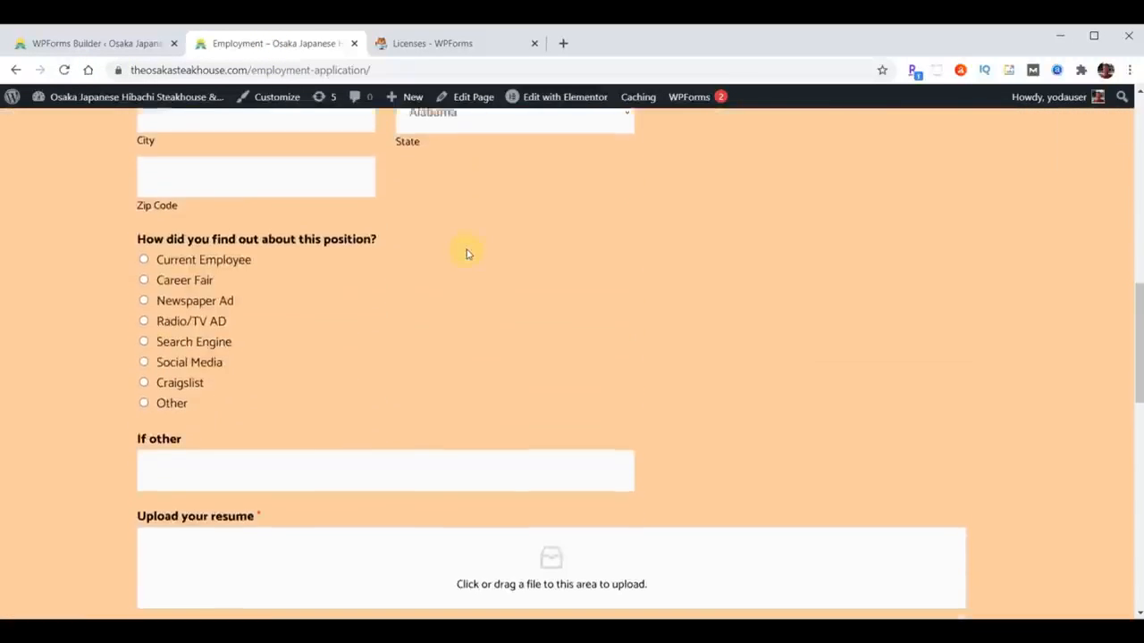
{"action": "scroll", "coordinate": [466, 254], "scroll_direction": "down", "scroll_amount": 7}
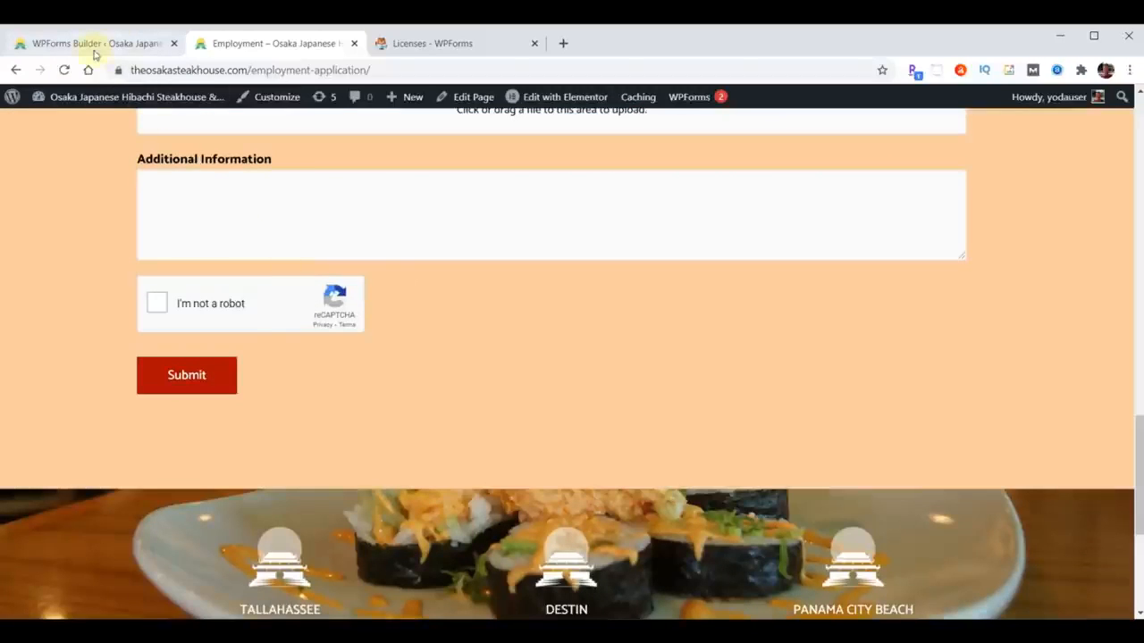
- Close the Employment page tab and return to the Contact Us form builder
{"action": "left_click", "coordinate": [88, 45]}
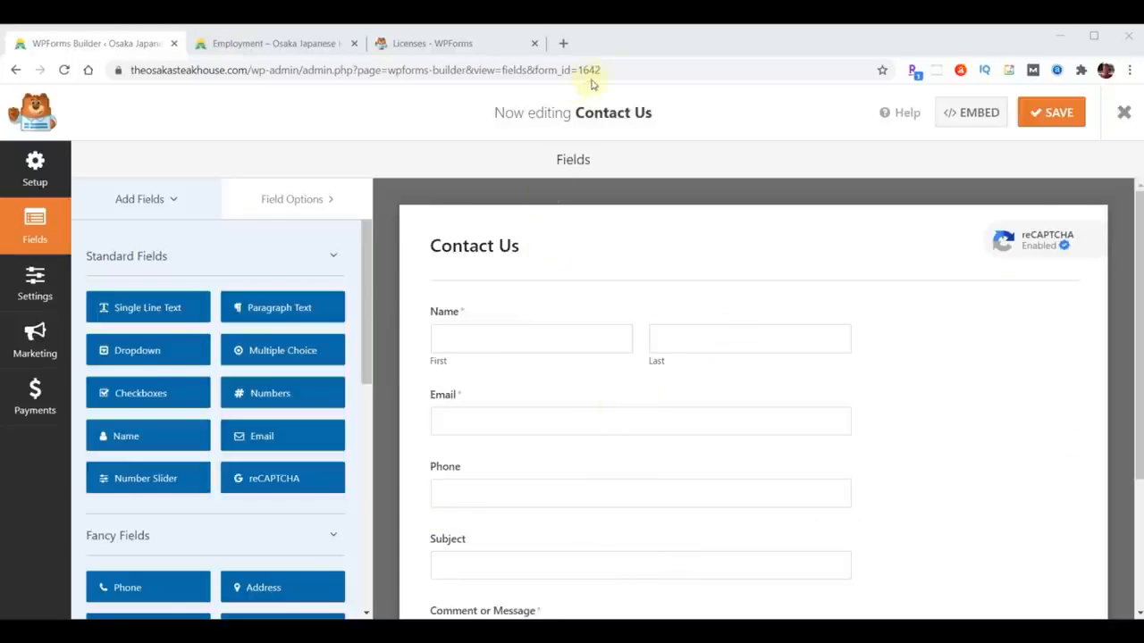
{"action": "left_click", "coordinate": [258, 45]}
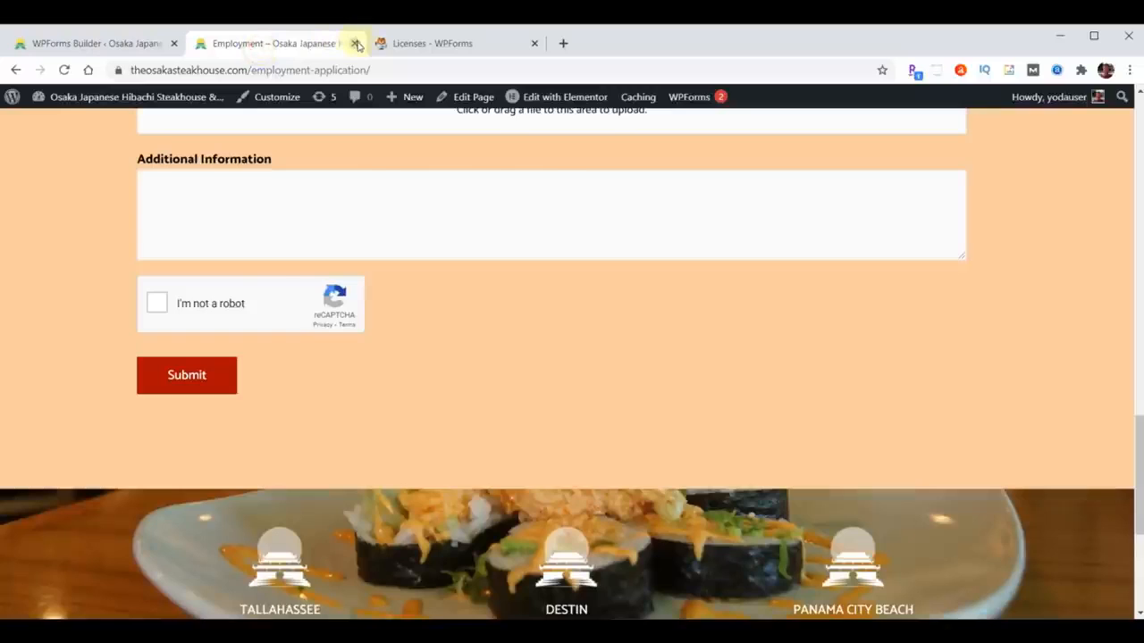
{"action": "left_click", "coordinate": [356, 44]}
{"action": "left_click", "coordinate": [52, 42]}
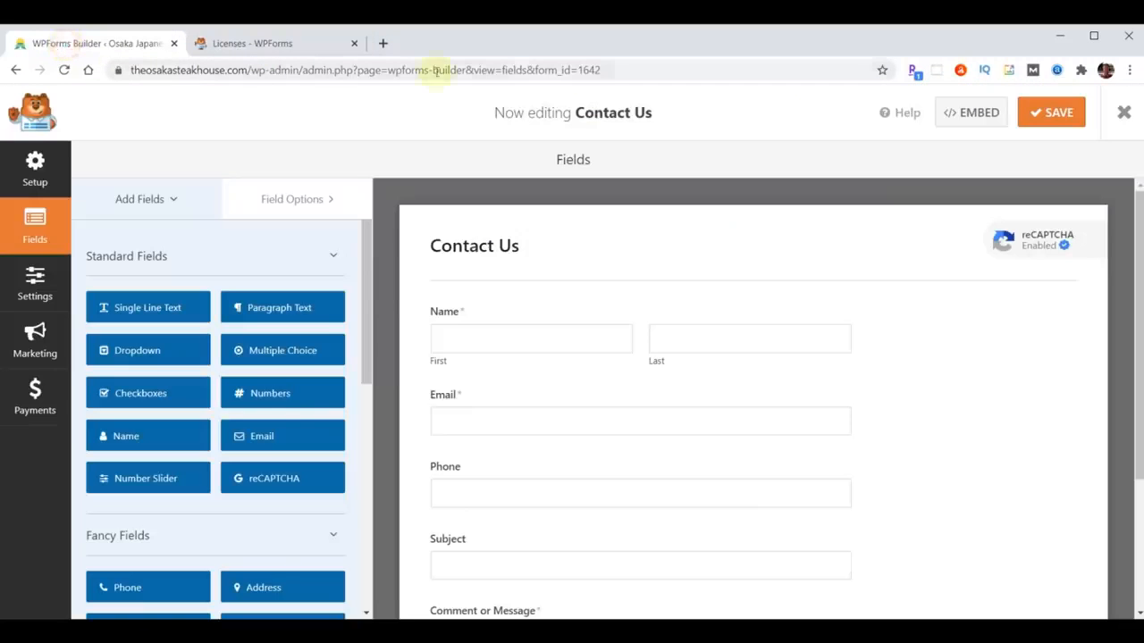
{"action": "left_click", "coordinate": [632, 71]}
- Load joseone.com and go to its /wp-admin dashboard
{"action": "type", "text": "joseone.com"}
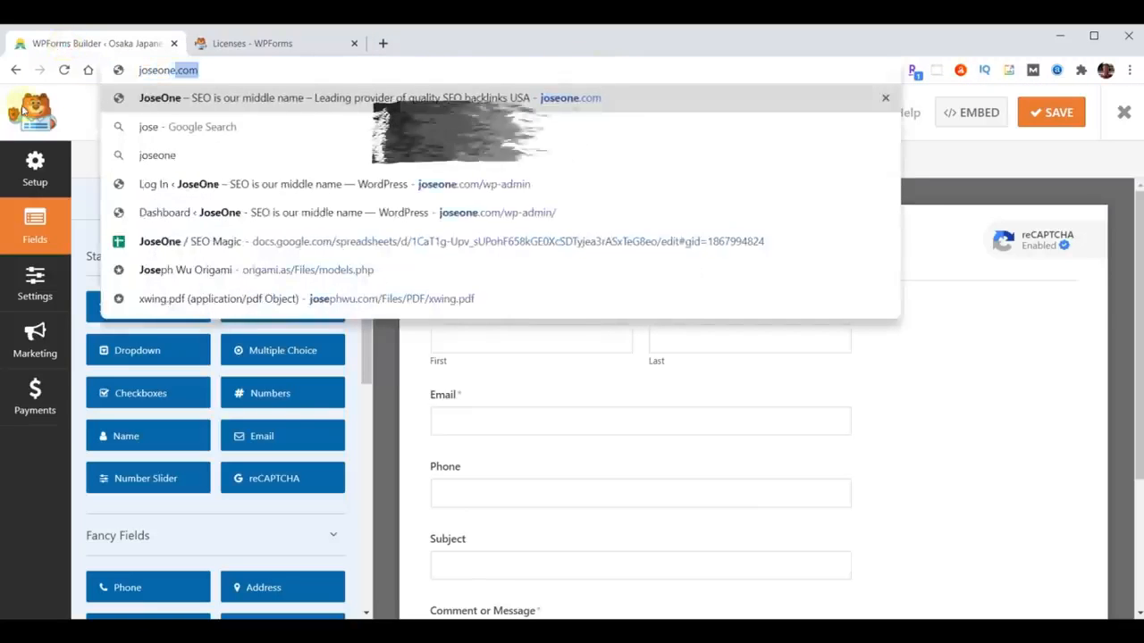
{"action": "key", "text": "Return"}
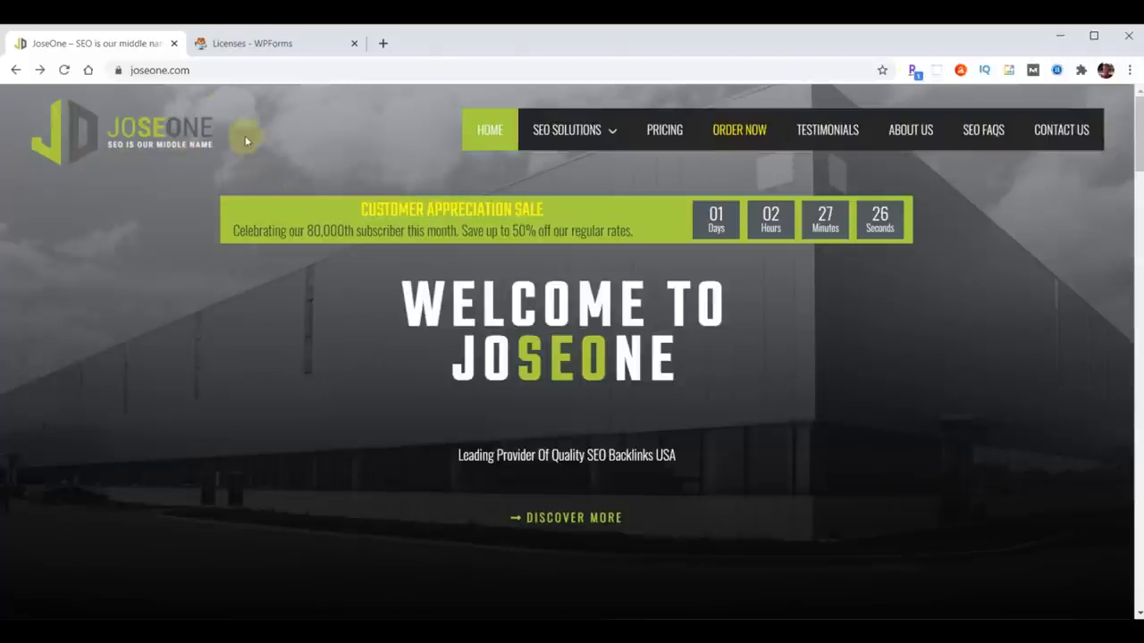
{"action": "left_click", "coordinate": [218, 69]}
{"action": "left_click", "coordinate": [264, 68]}
{"action": "type", "text": "/wp-admin"}
{"action": "key", "text": "Return"}
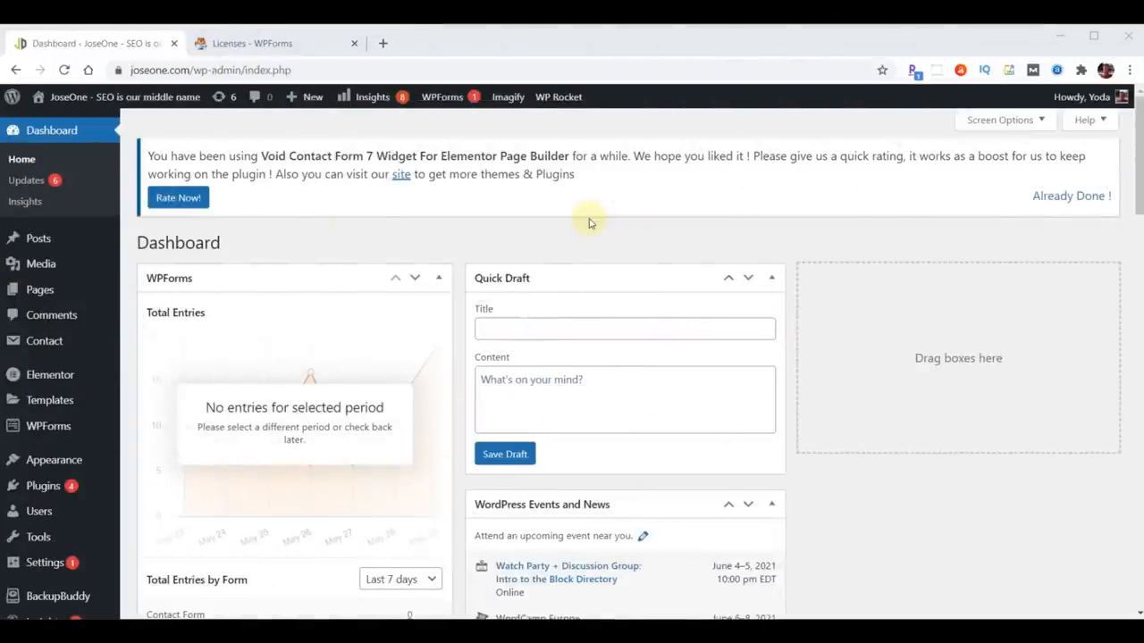
- Open the WPForms forms overview and start a new form
{"action": "mouse_move", "coordinate": [52, 430]}
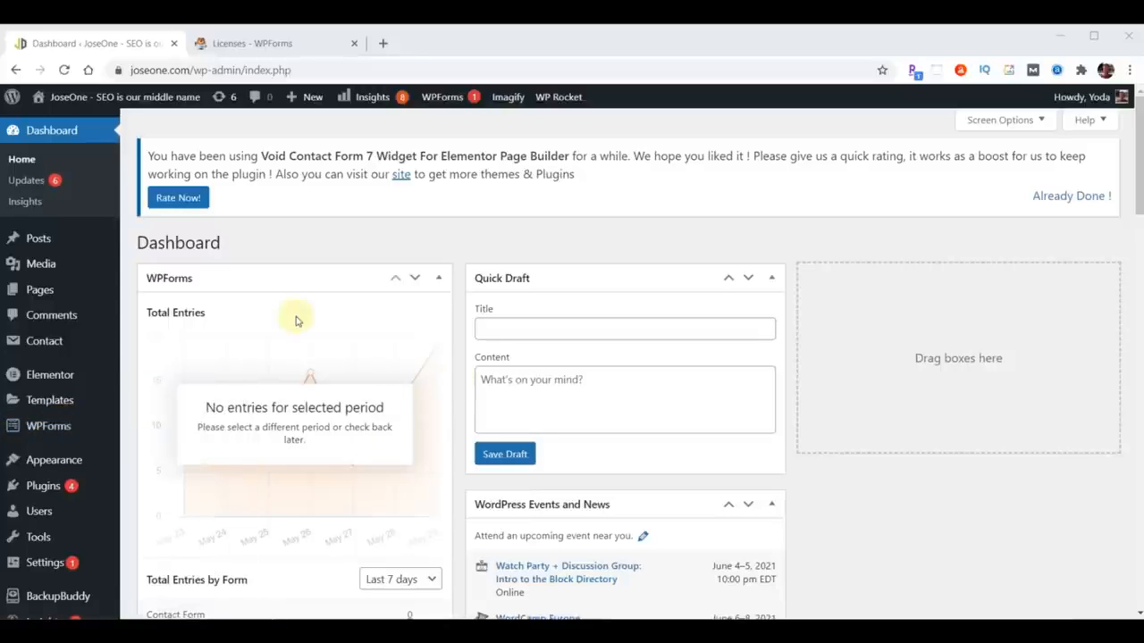
{"action": "left_click", "coordinate": [39, 433]}
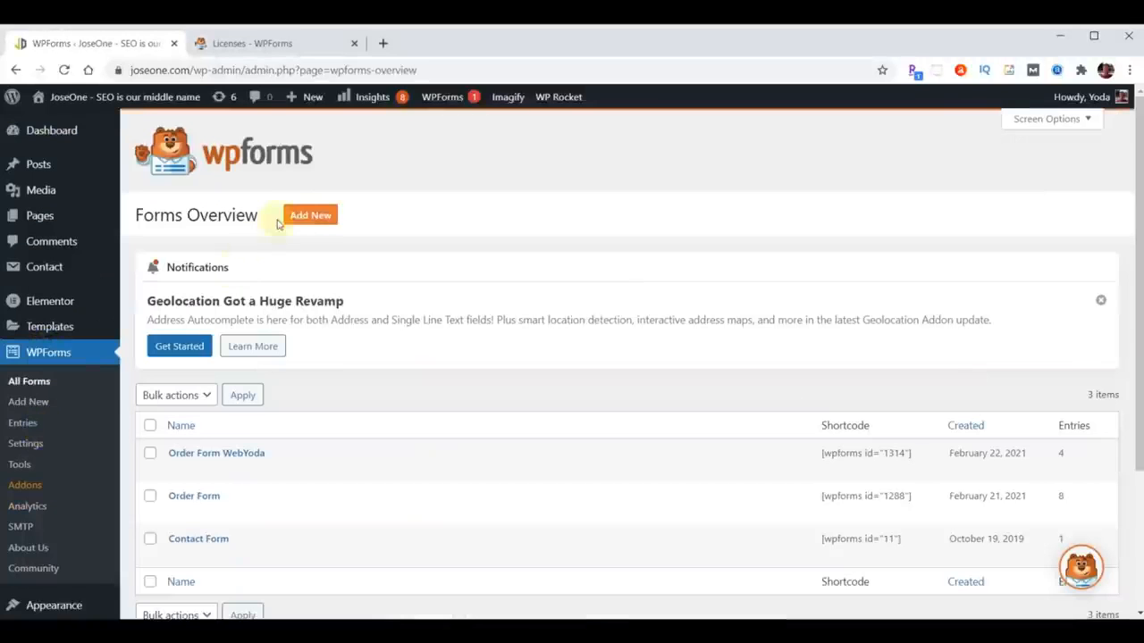
{"action": "left_click", "coordinate": [311, 218]}
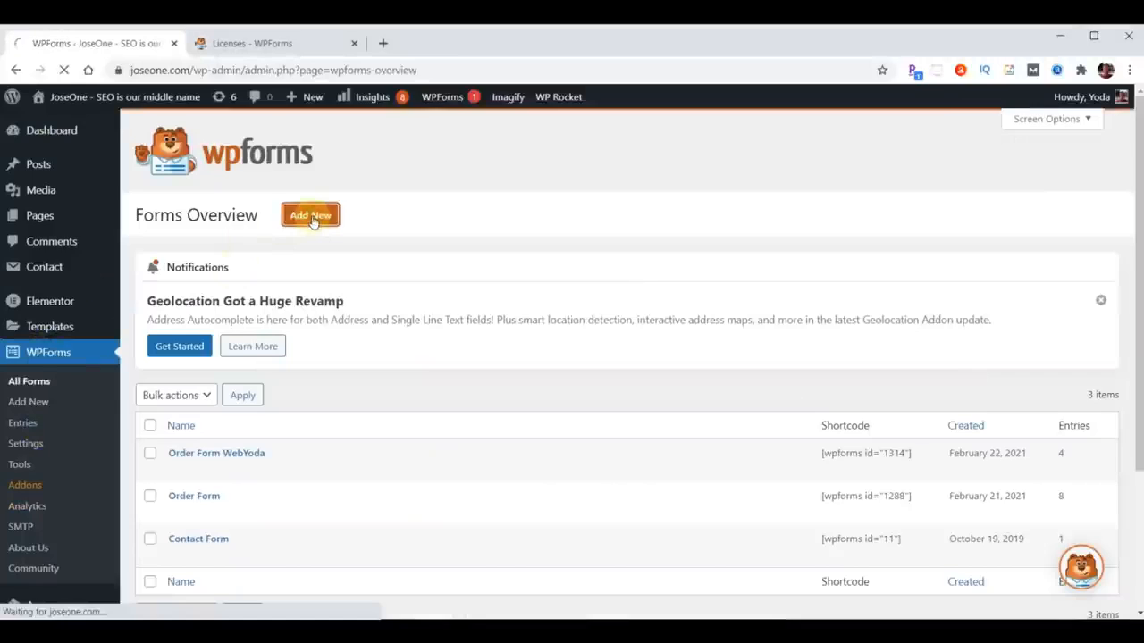
- Create a new form from the Simple Contact Form template
{"action": "scroll", "coordinate": [791, 477], "scroll_direction": "down", "scroll_amount": 10}
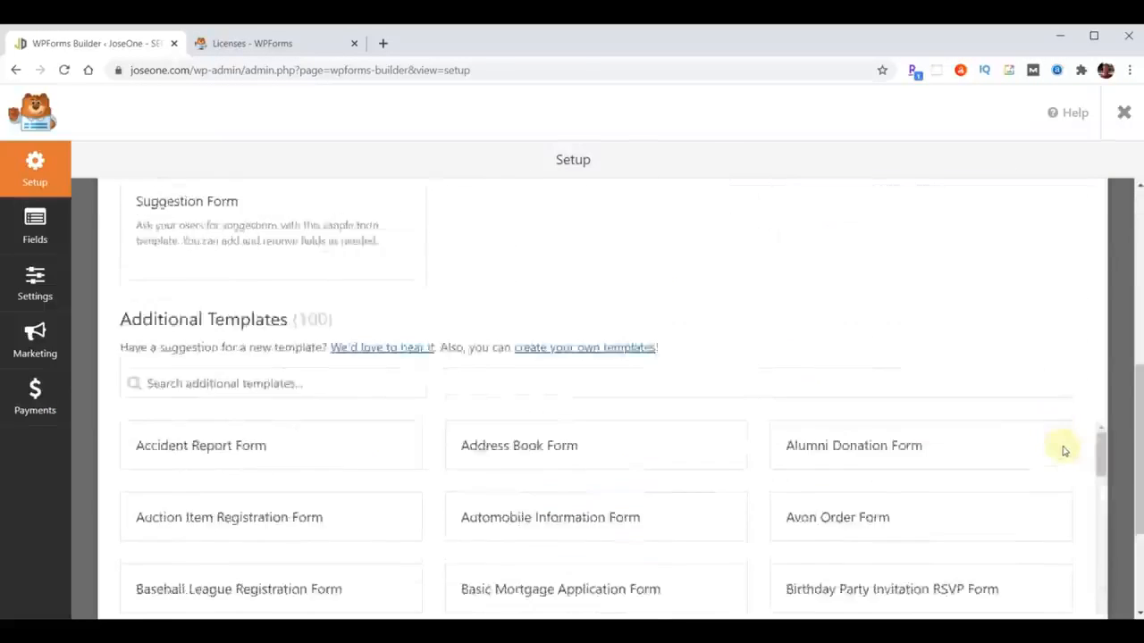
{"action": "scroll", "coordinate": [1081, 500], "scroll_direction": "up", "scroll_amount": 10}
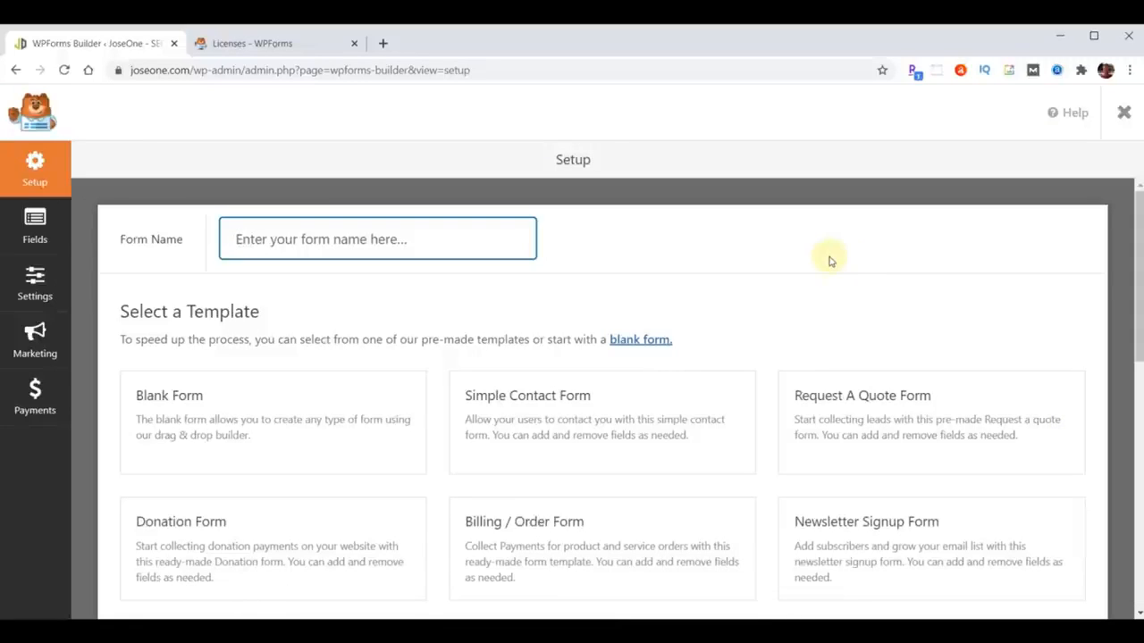
{"action": "mouse_move", "coordinate": [570, 397]}
{"action": "left_click", "coordinate": [581, 422]}
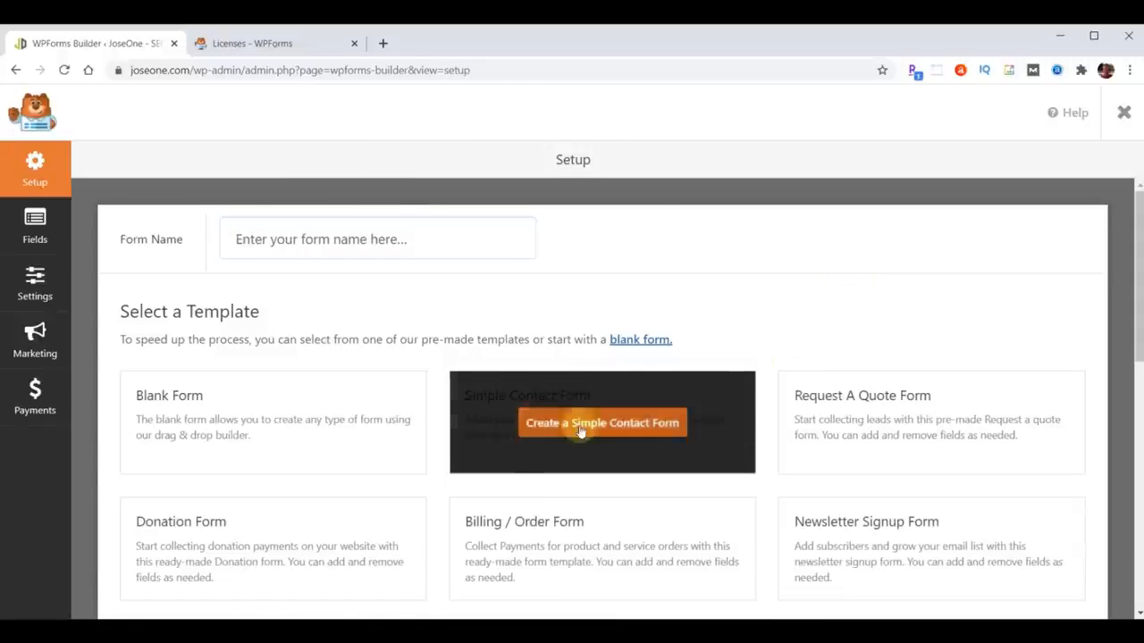
- Add Phone and Address fields above Comment or Message and make Phone required
{"action": "scroll", "coordinate": [268, 479], "scroll_direction": "down", "scroll_amount": 3}
{"action": "left_click_drag", "start_coordinate": [138, 368], "coordinate": [465, 500]}
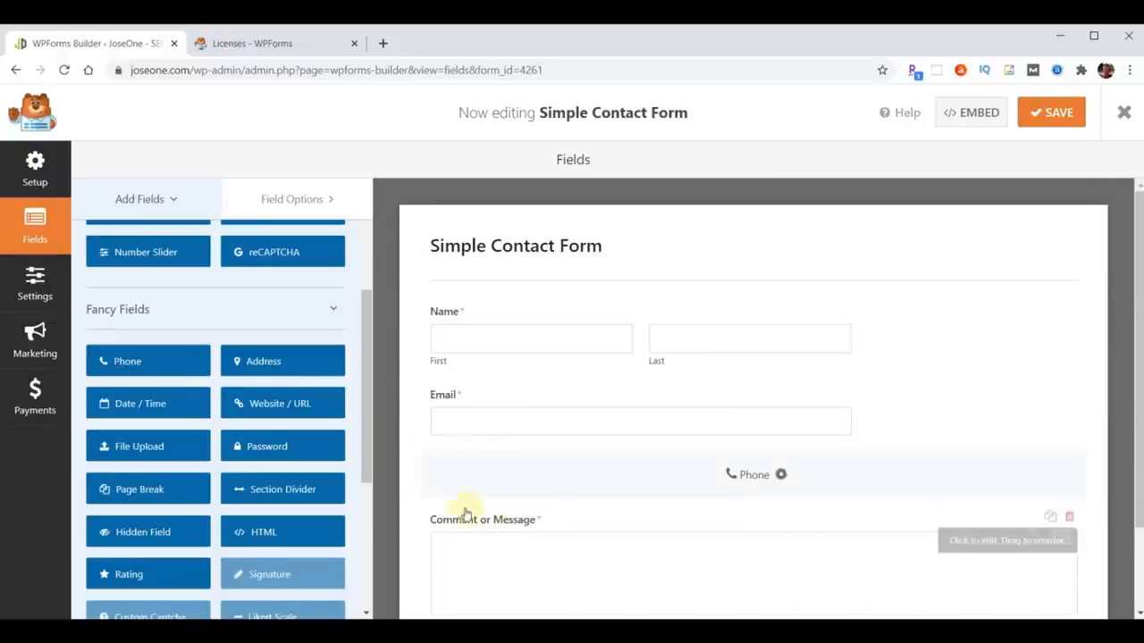
{"action": "left_click_drag", "start_coordinate": [250, 363], "coordinate": [472, 537]}
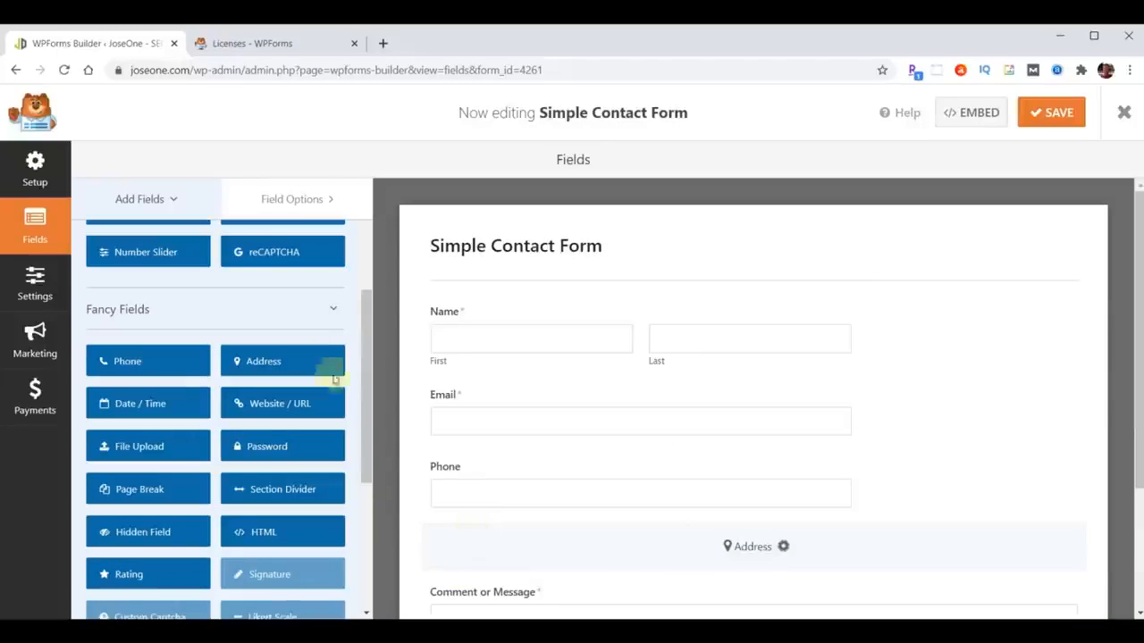
{"action": "left_click", "coordinate": [282, 200]}
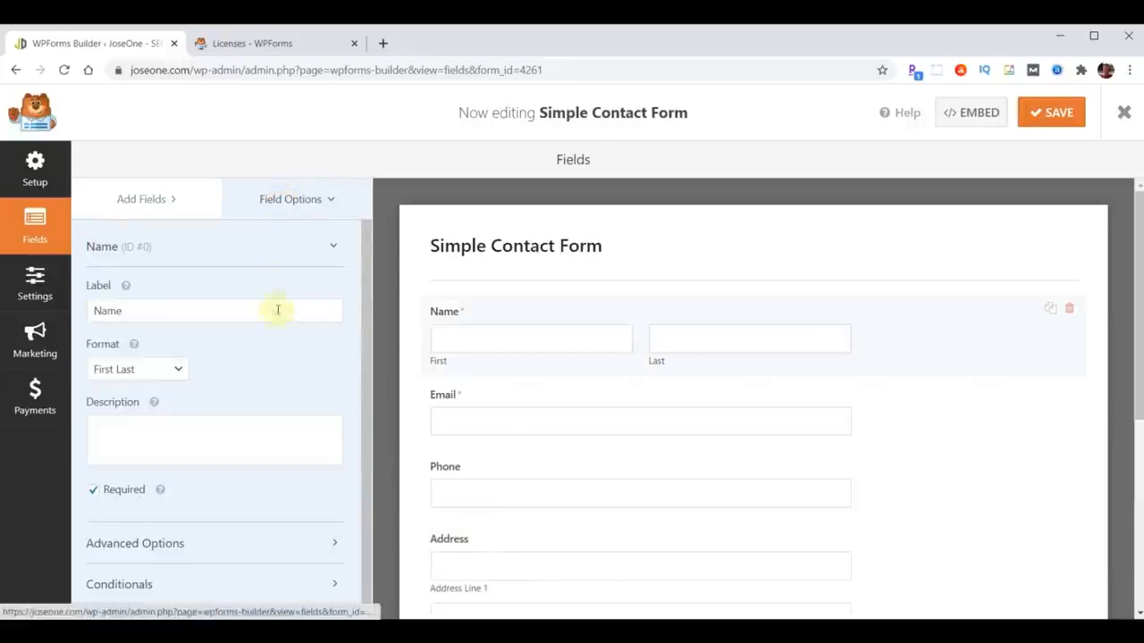
{"action": "left_click", "coordinate": [457, 474]}
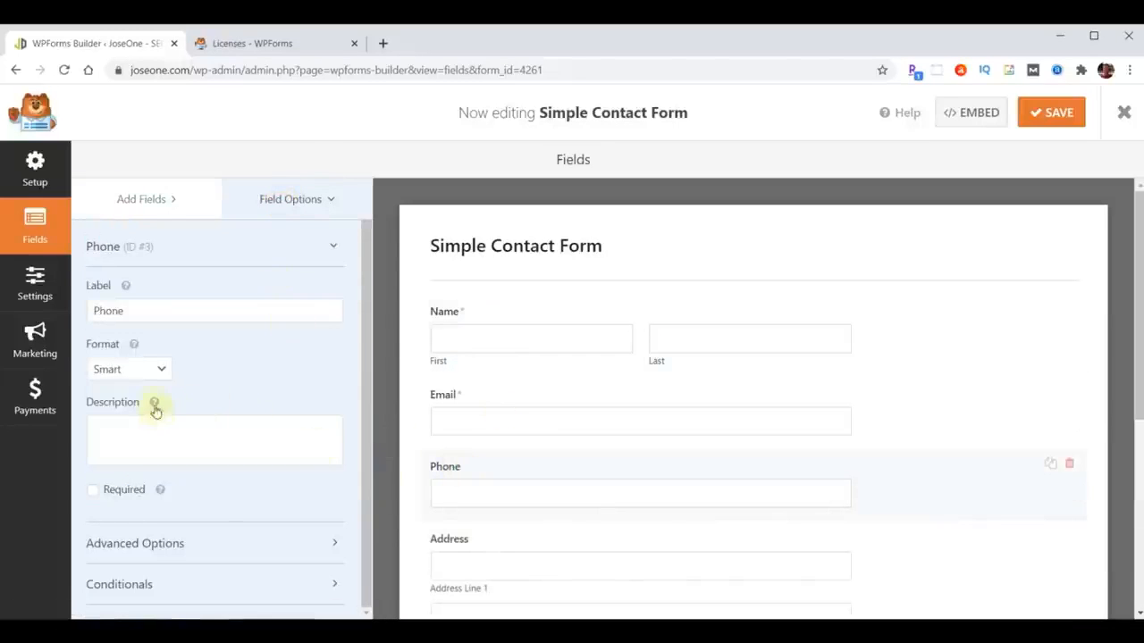
{"action": "left_click", "coordinate": [92, 491]}
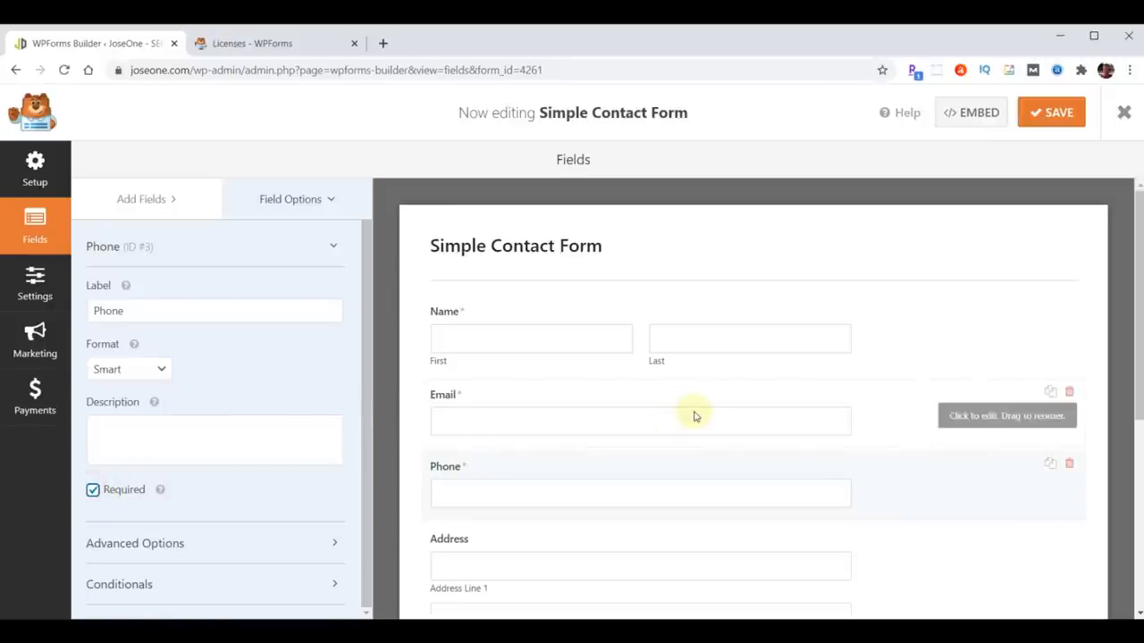
{"action": "scroll", "coordinate": [934, 296], "scroll_direction": "down", "scroll_amount": 3}
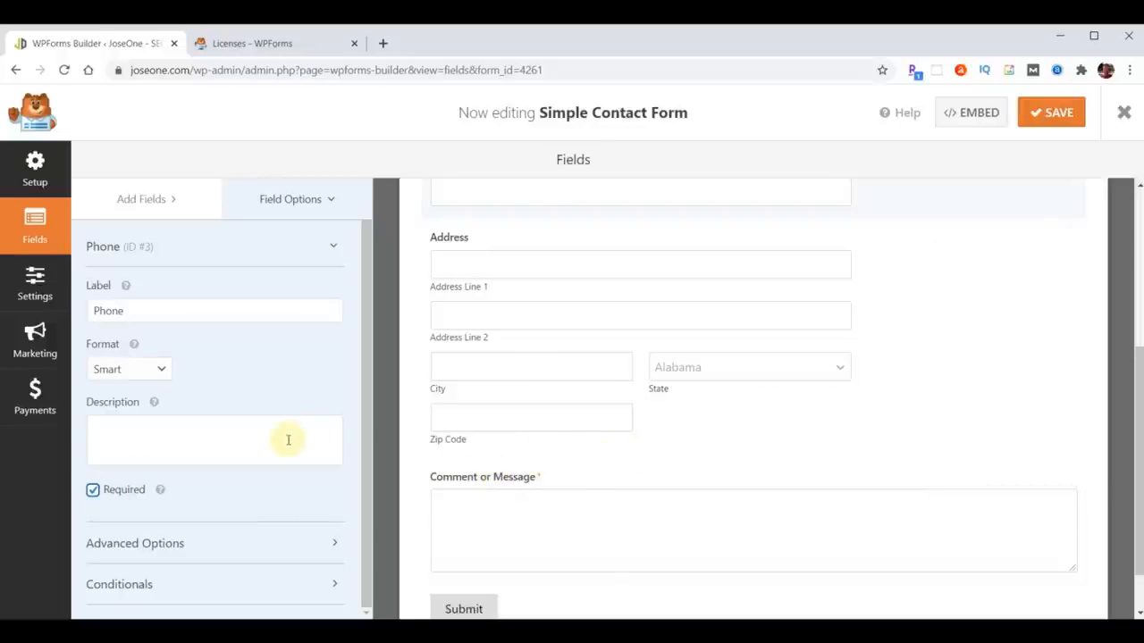
- Drag a Multiple Items payment field into the form above Comment or Message
{"action": "left_click", "coordinate": [130, 200]}
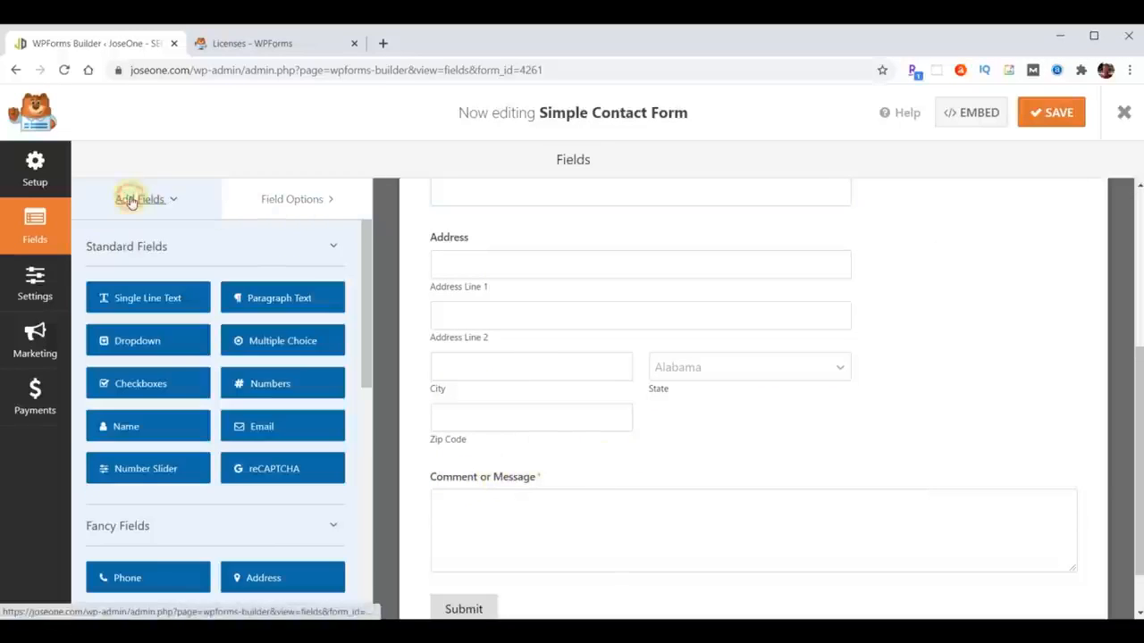
{"action": "scroll", "coordinate": [255, 409], "scroll_direction": "down", "scroll_amount": 3}
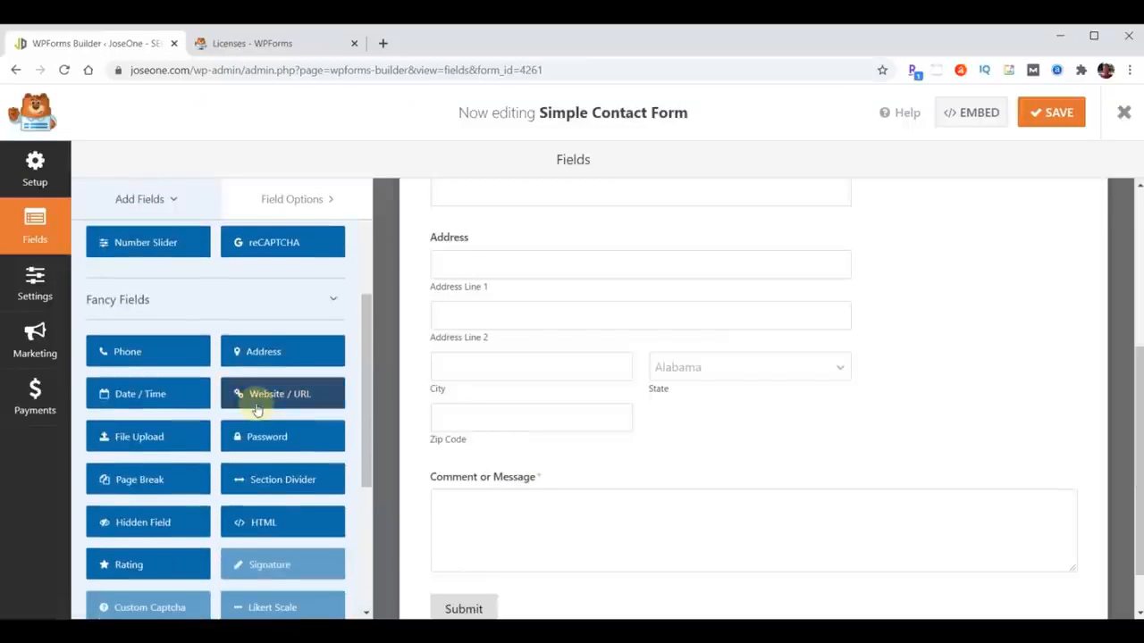
{"action": "scroll", "coordinate": [260, 332], "scroll_direction": "down", "scroll_amount": 4}
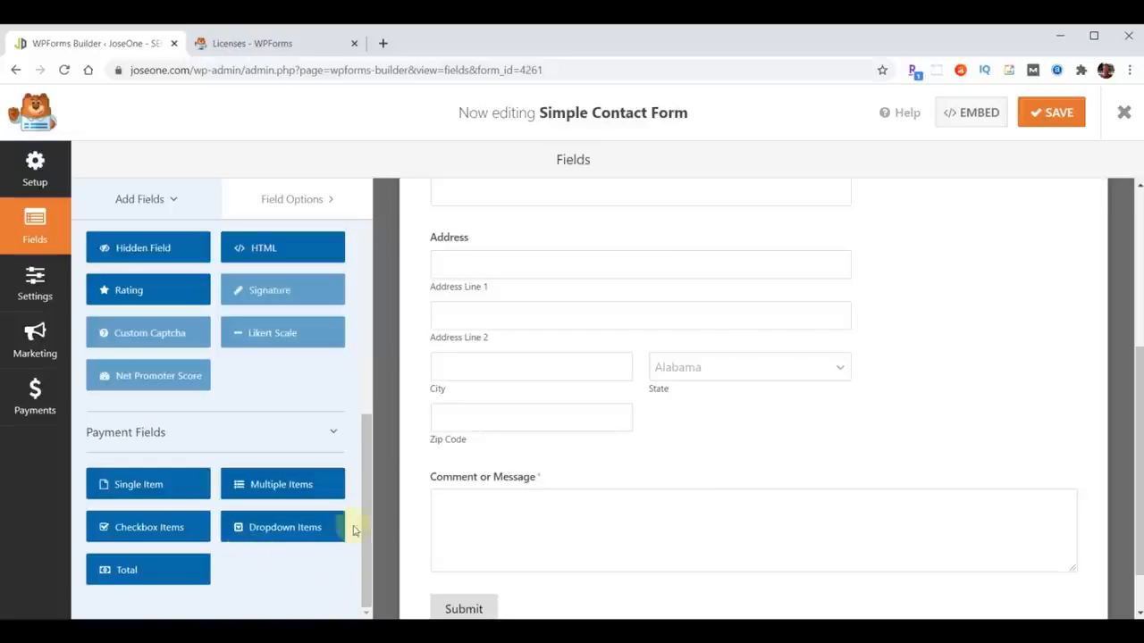
{"action": "mouse_move", "coordinate": [273, 486]}
{"action": "left_mouse_down"}
{"action": "mouse_move", "coordinate": [557, 455]}
{"action": "mouse_move", "coordinate": [513, 465]}
{"action": "left_mouse_up"}
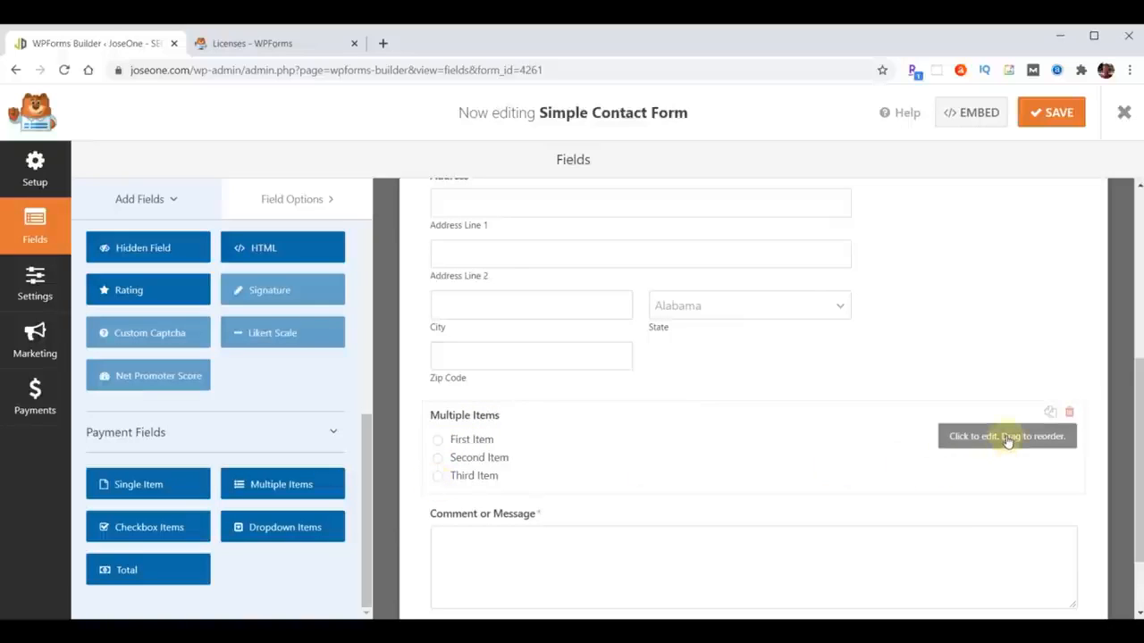
- Label the field Choose Your Monthly SEO Package with items Basic, Premium and Supreme SEO Package
{"action": "left_click", "coordinate": [280, 200]}
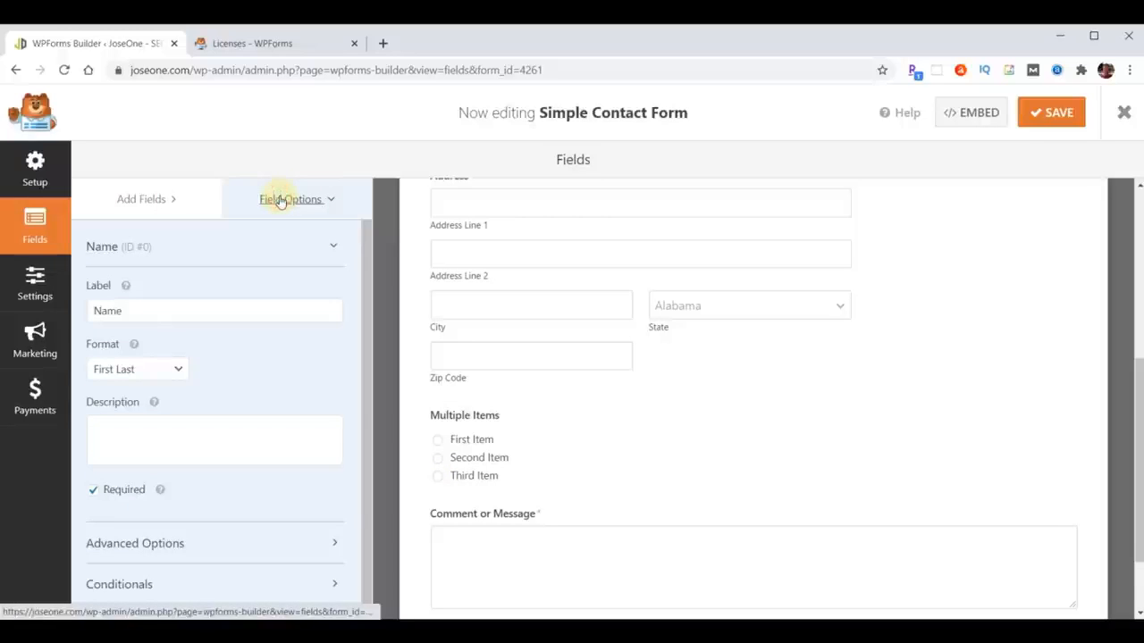
{"action": "left_click", "coordinate": [471, 451]}
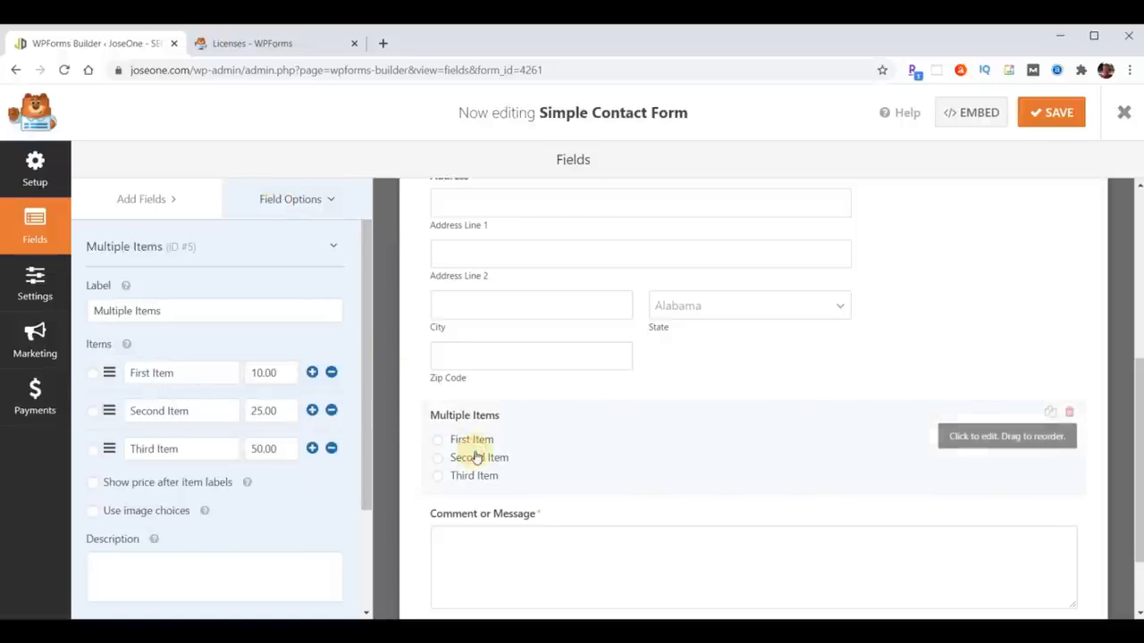
{"action": "triple_click", "coordinate": [202, 310]}
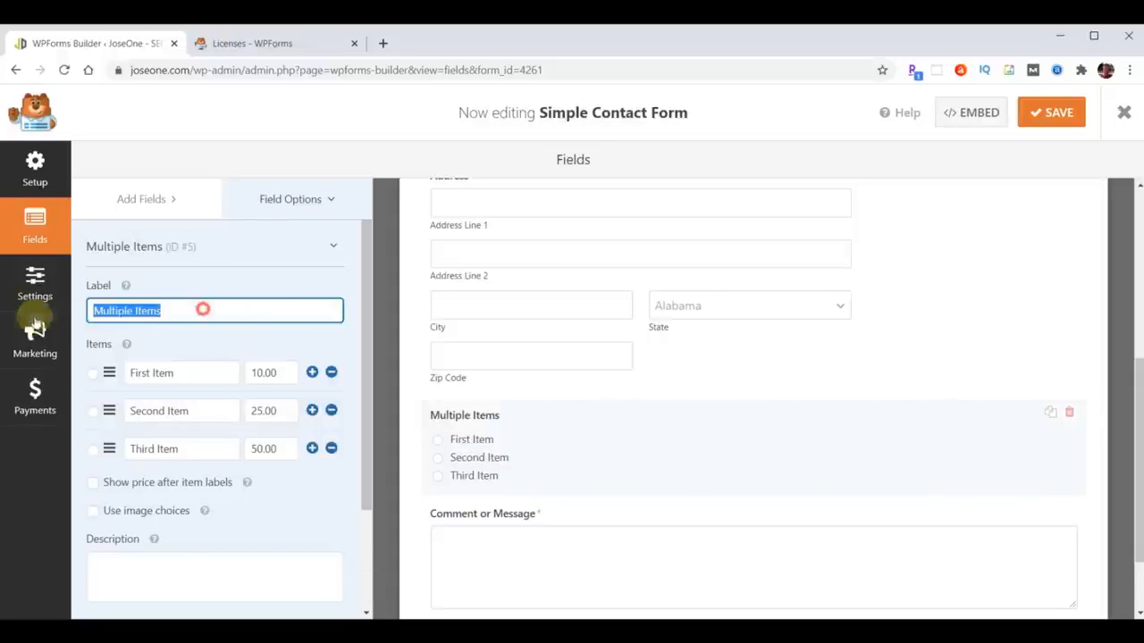
{"action": "type", "text": "Choose Your Monthly SEO Package"}
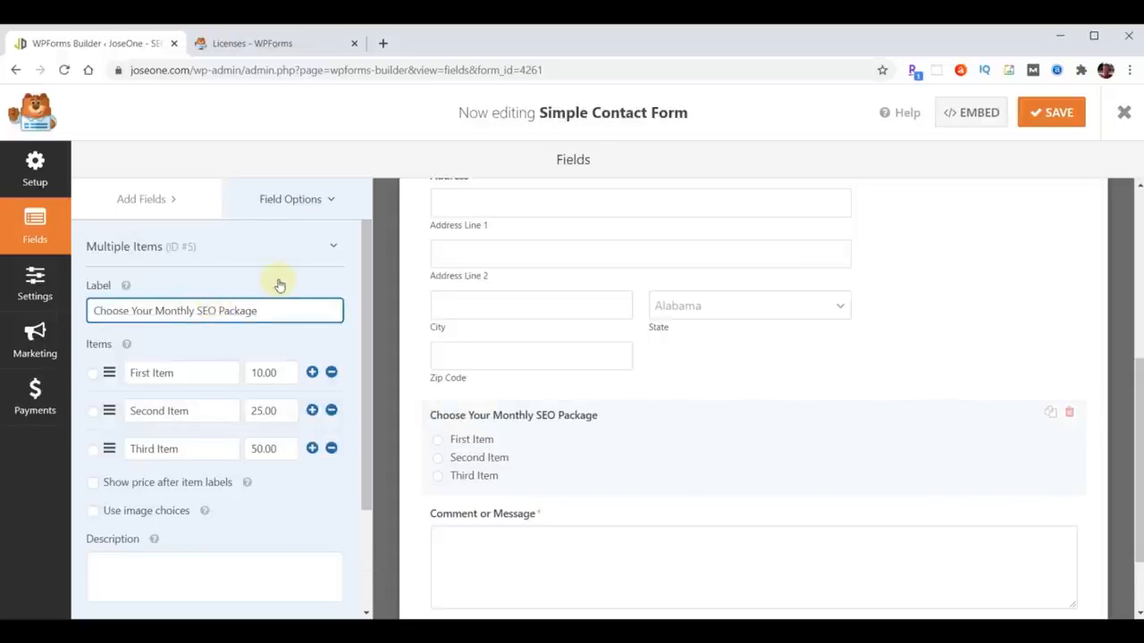
{"action": "triple_click", "coordinate": [206, 376]}
{"action": "type", "text": "Basic SEO Package"}
{"action": "triple_click", "coordinate": [178, 411]}
{"action": "type", "text": "Premium SEO Package"}
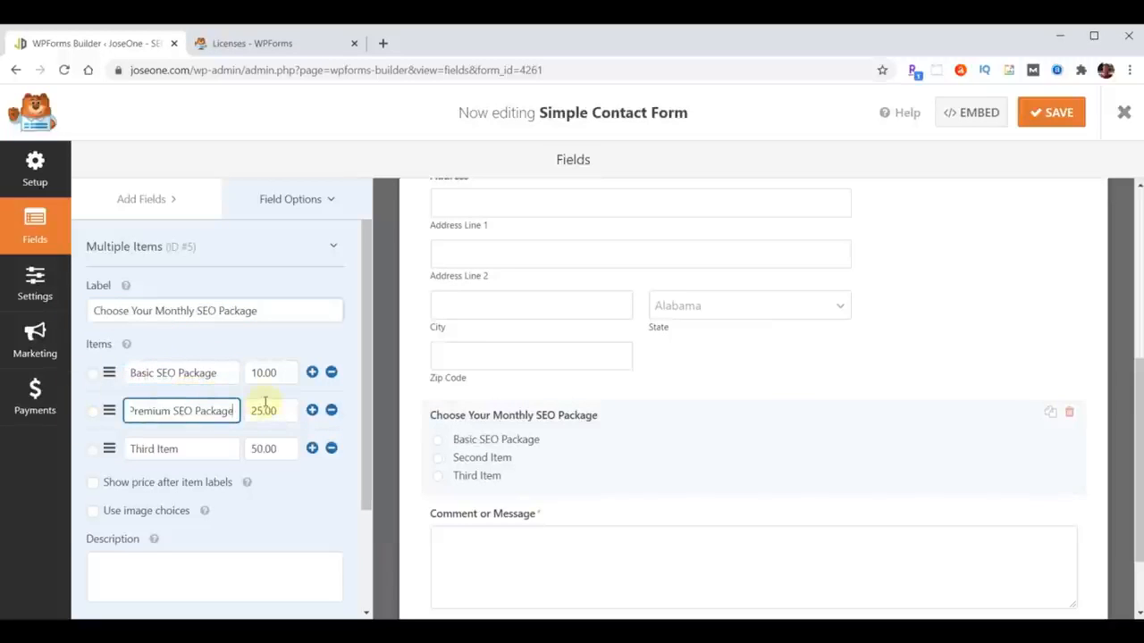
{"action": "triple_click", "coordinate": [194, 447]}
{"action": "type", "text": "Supreme SEO Package"}
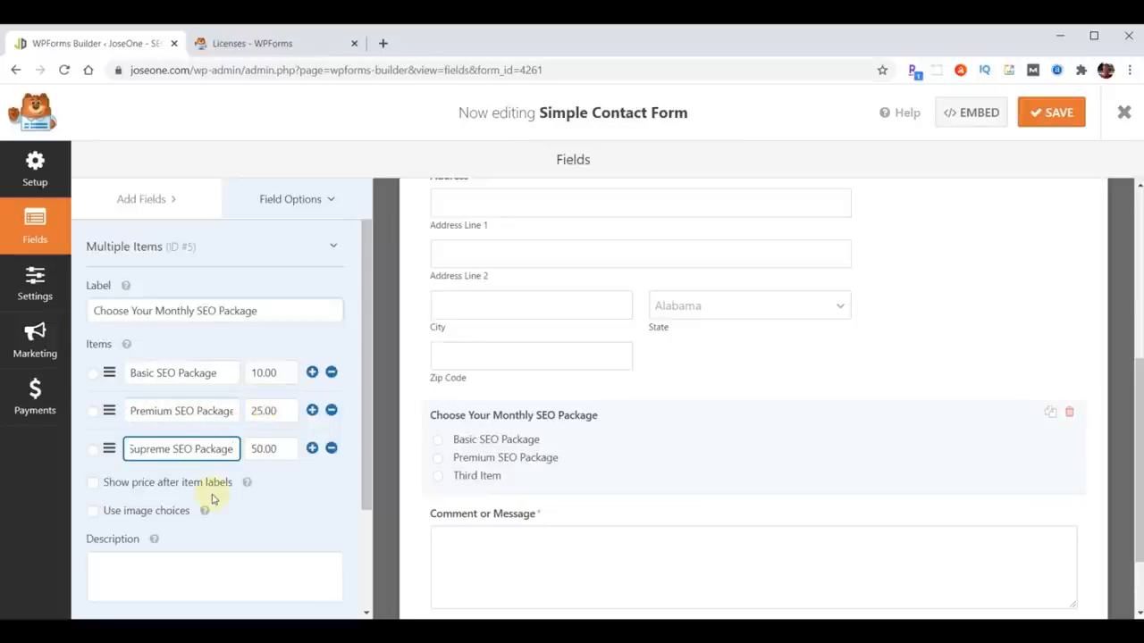
- Price the packages at 59.00, 109.00 and 125.00 and show prices after item labels
{"action": "double_click", "coordinate": [259, 374]}
{"action": "type", "text": "59.00"}
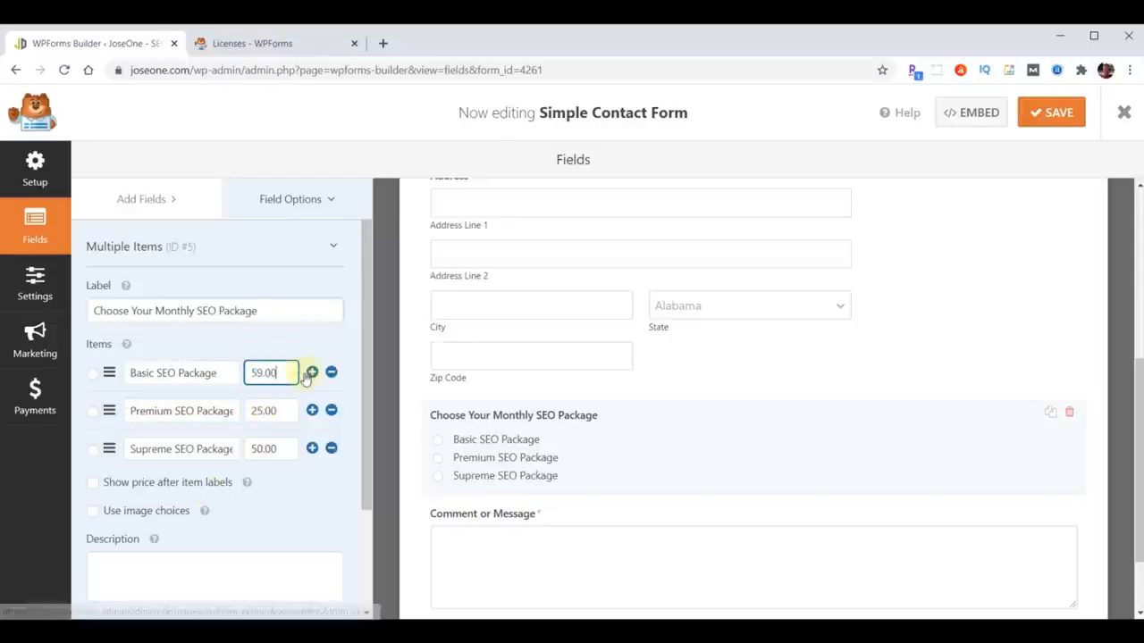
{"action": "double_click", "coordinate": [260, 411]}
{"action": "type", "text": "109.00"}
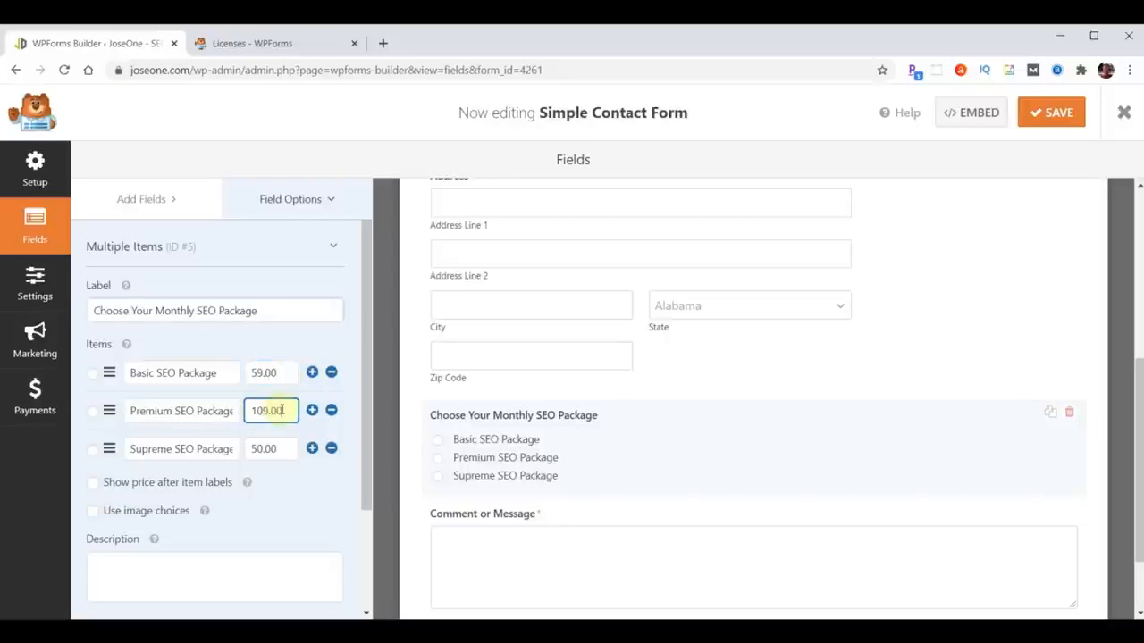
{"action": "double_click", "coordinate": [252, 448]}
{"action": "type", "text": "125.00"}
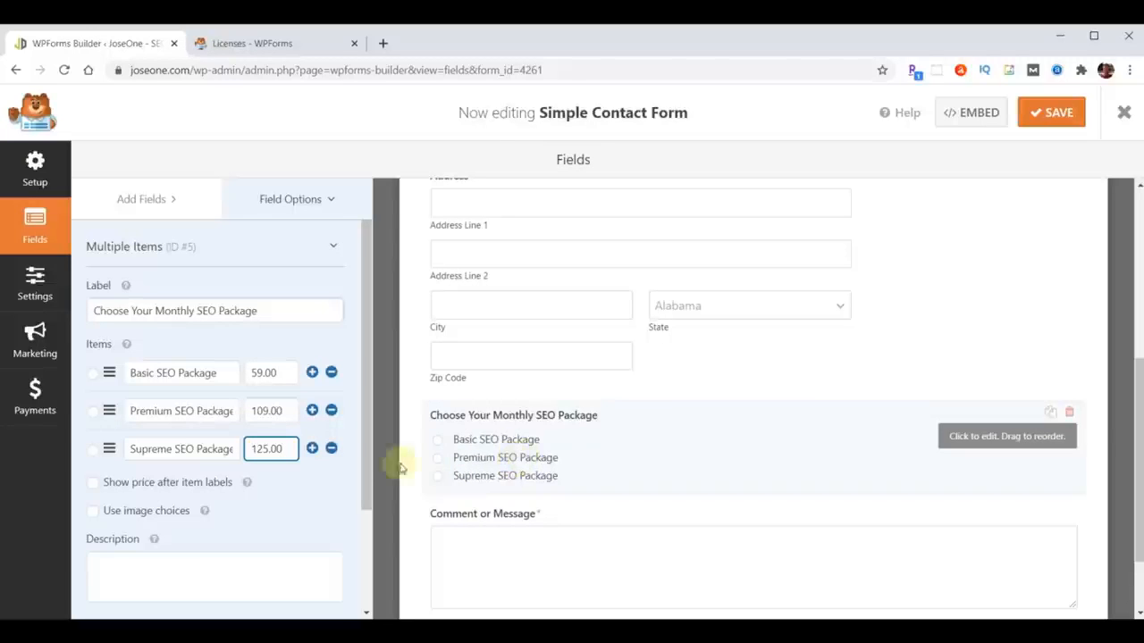
{"action": "left_click", "coordinate": [92, 485]}
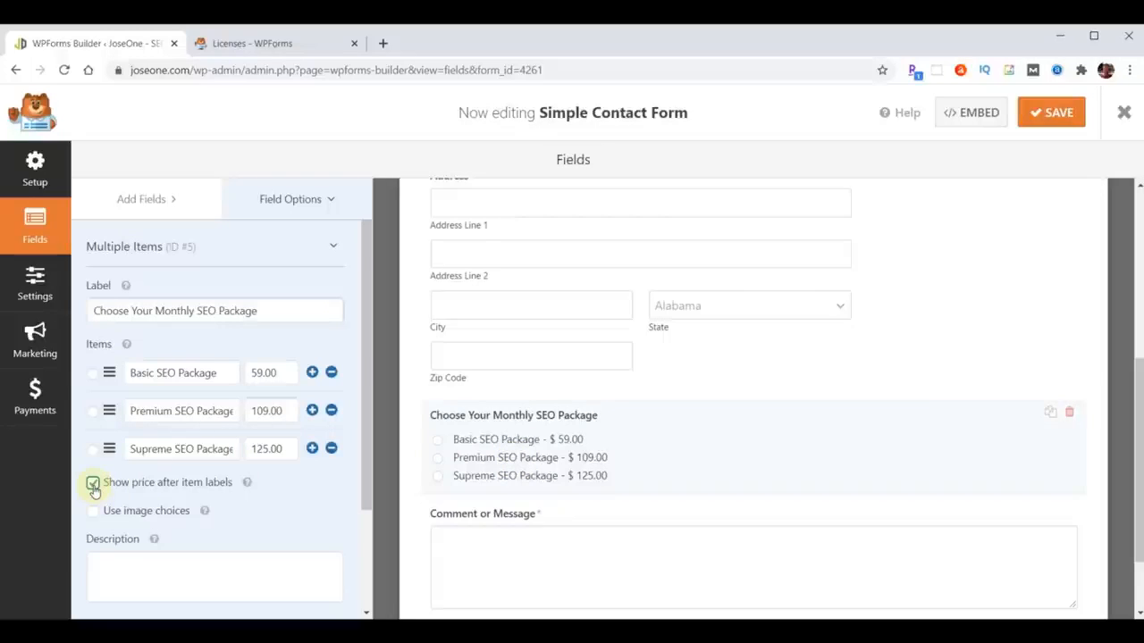
{"action": "scroll", "coordinate": [766, 396], "scroll_direction": "down", "scroll_amount": 2}
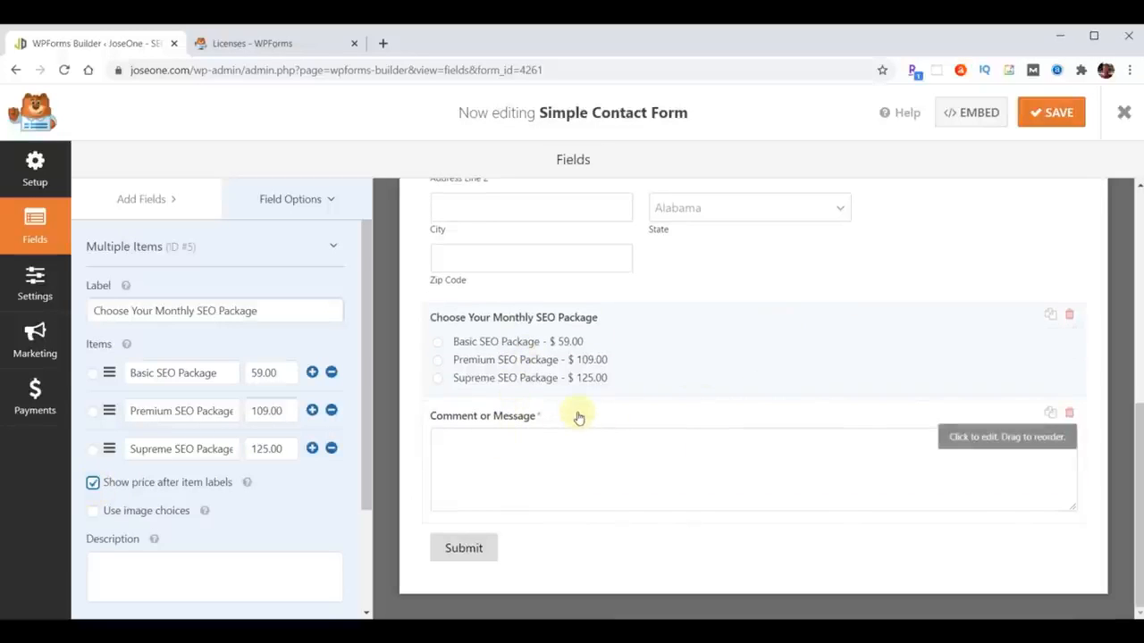
{"action": "left_click", "coordinate": [144, 199]}
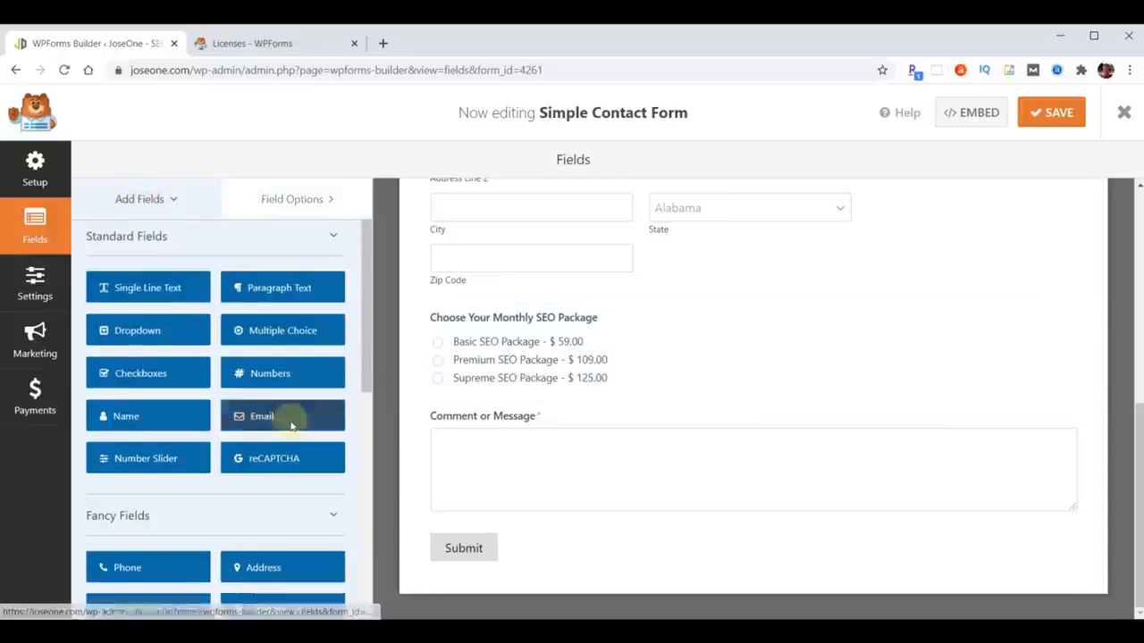
- Add a Checkbox Items field, Choose Your SEO Boosts, with MOZ DA50+, AHREFS DR40+ and Alexa 150K items
{"action": "scroll", "coordinate": [290, 426], "scroll_direction": "down", "scroll_amount": 8}
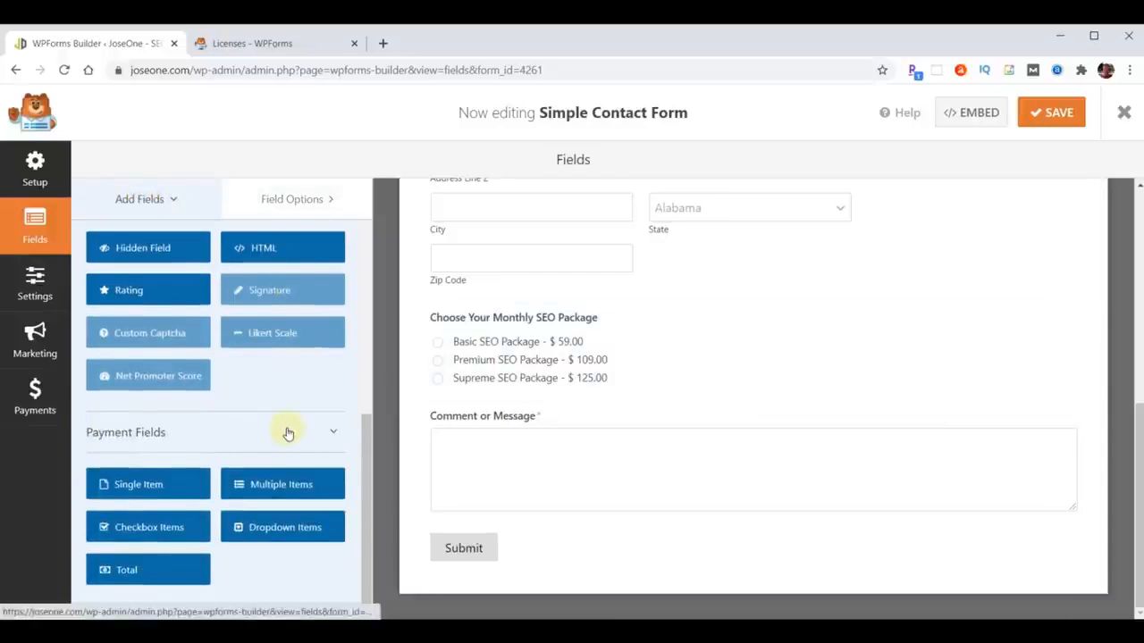
{"action": "left_click_drag", "start_coordinate": [158, 527], "coordinate": [513, 414]}
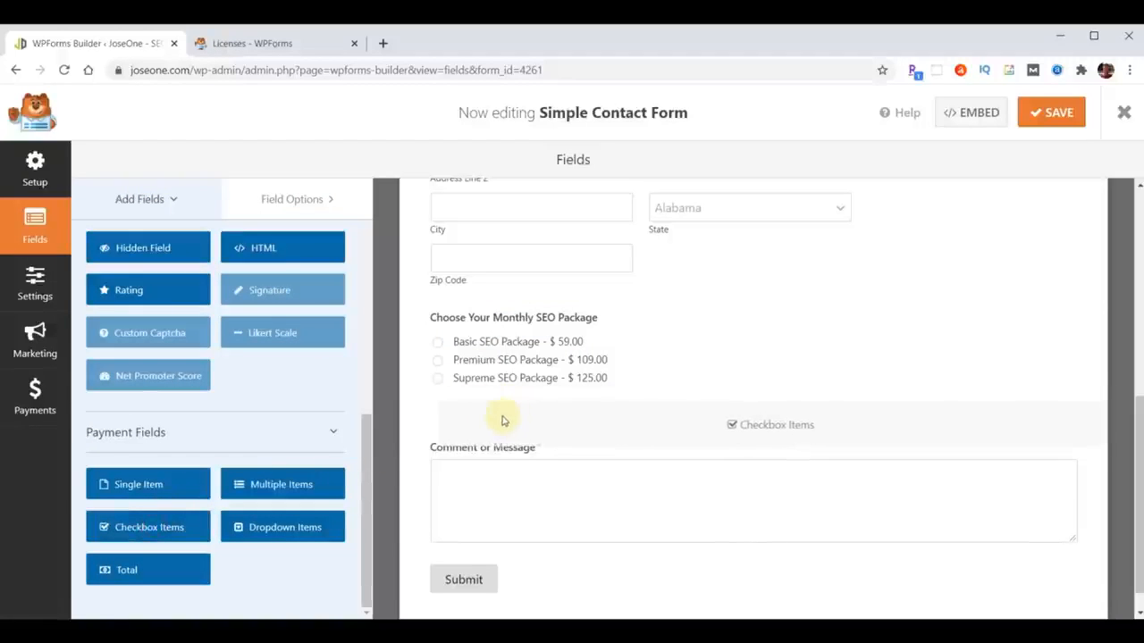
{"action": "left_click", "coordinate": [293, 202]}
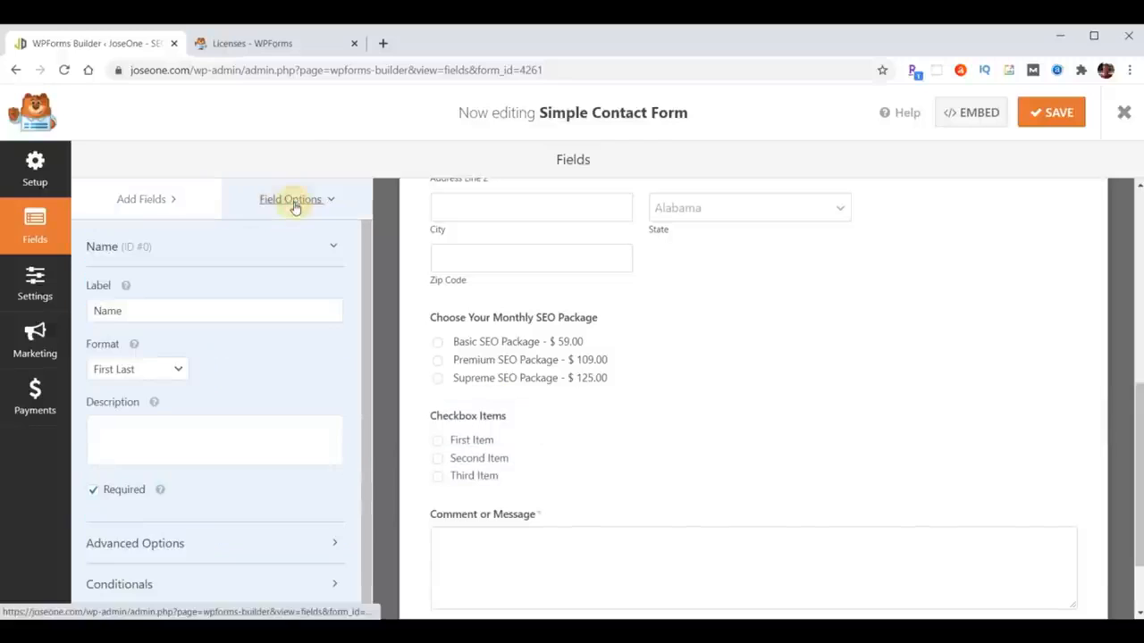
{"action": "left_click", "coordinate": [472, 424]}
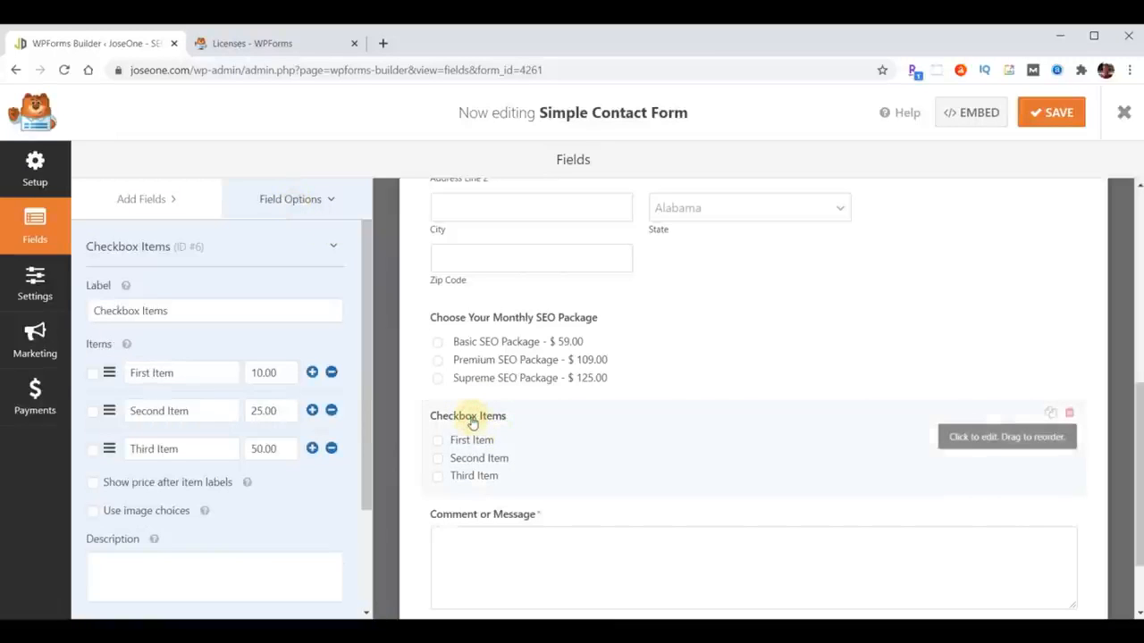
{"action": "left_click_drag", "start_coordinate": [183, 311], "coordinate": [77, 313]}
{"action": "type", "text": "Choose Your SEO Boosts"}
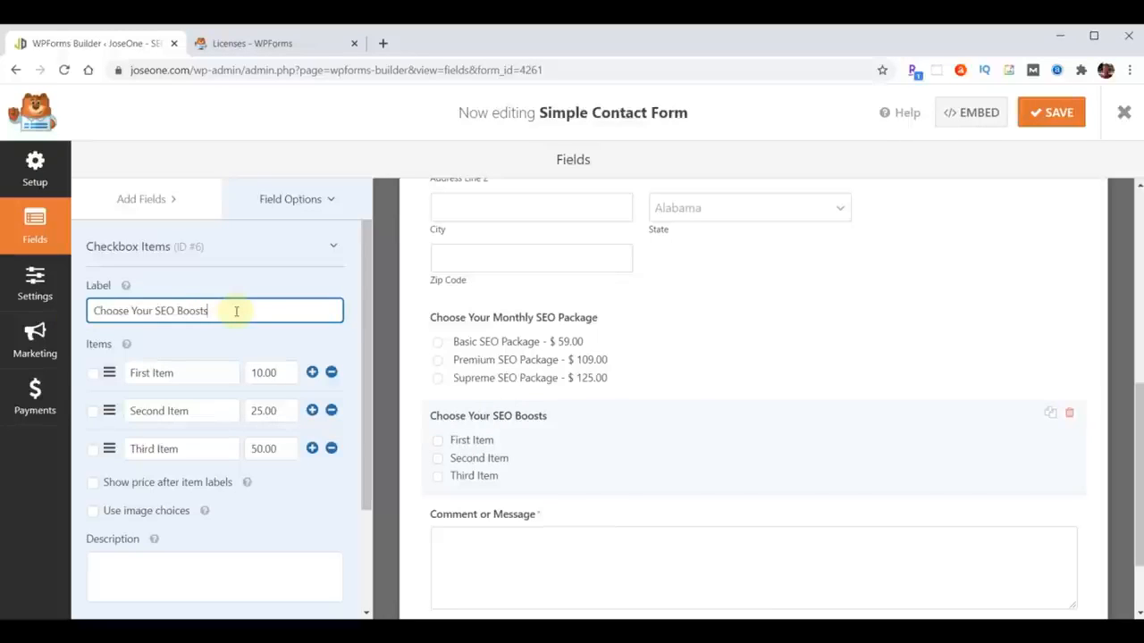
{"action": "triple_click", "coordinate": [186, 377]}
{"action": "key", "text": "ctrl+v"}
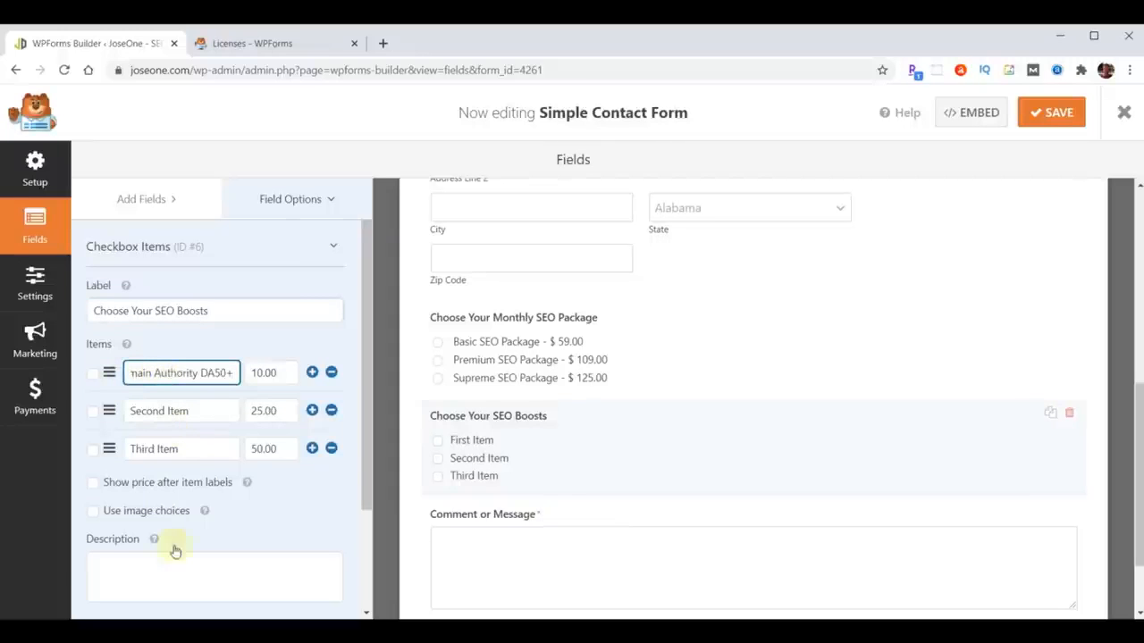
{"action": "key", "text": "ctrl+a"}
{"action": "triple_click", "coordinate": [188, 410]}
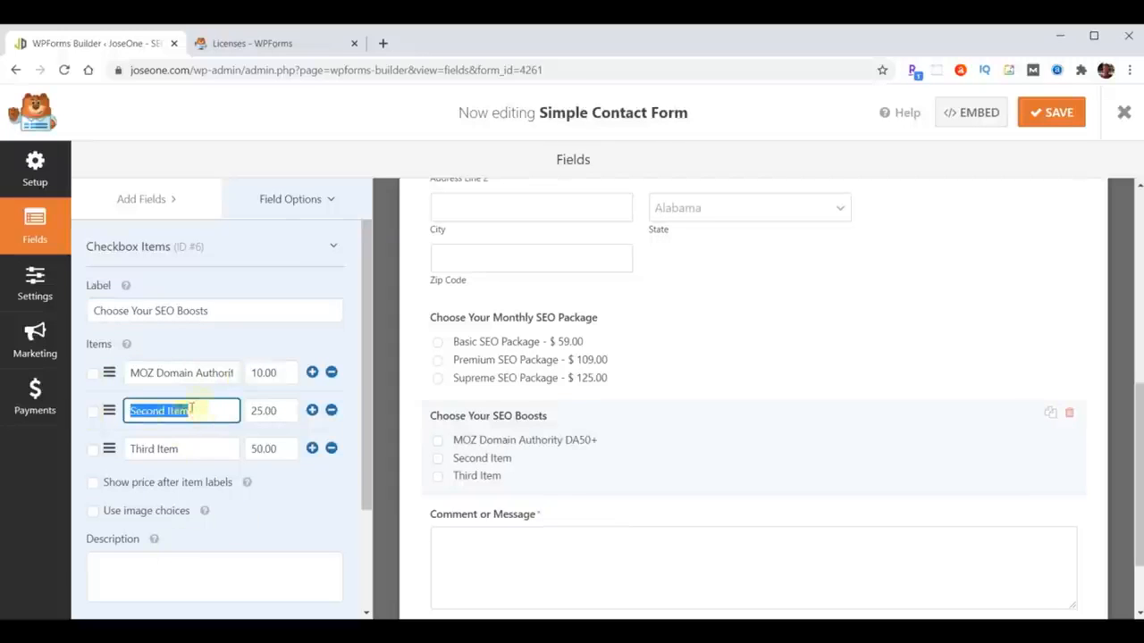
{"action": "key", "text": "ctrl+v"}
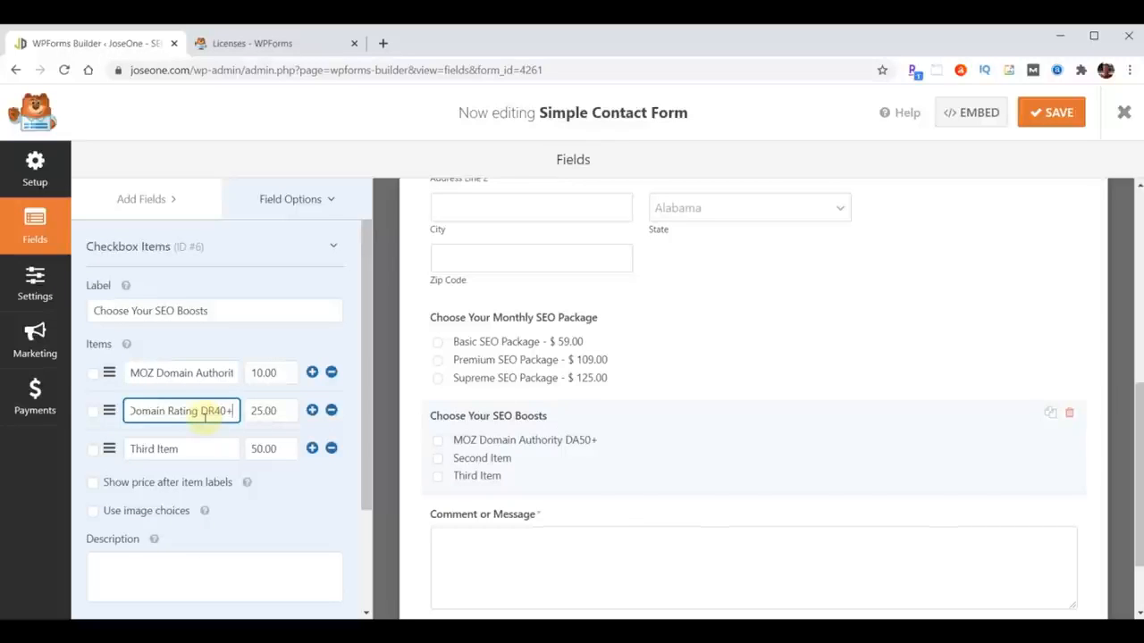
{"action": "triple_click", "coordinate": [183, 448]}
{"action": "type", "text": "Alexa Ranking 150K"}
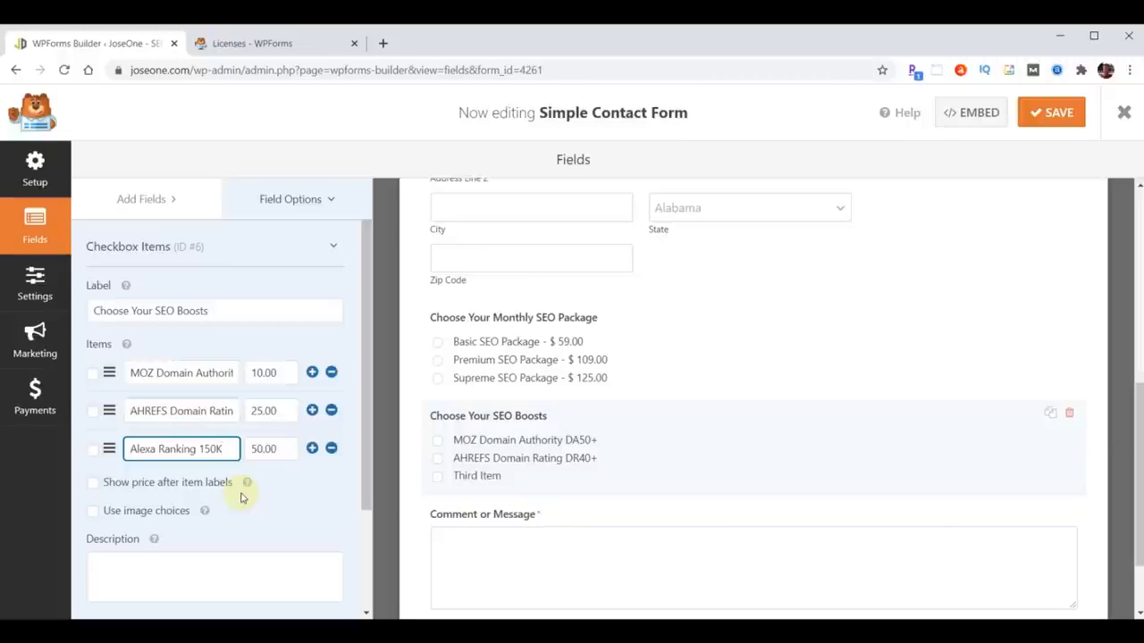
- Price the boosts at 150.00, 250.00 and 199.00 and show prices after item labels
{"action": "double_click", "coordinate": [266, 374]}
{"action": "type", "text": "150.00"}
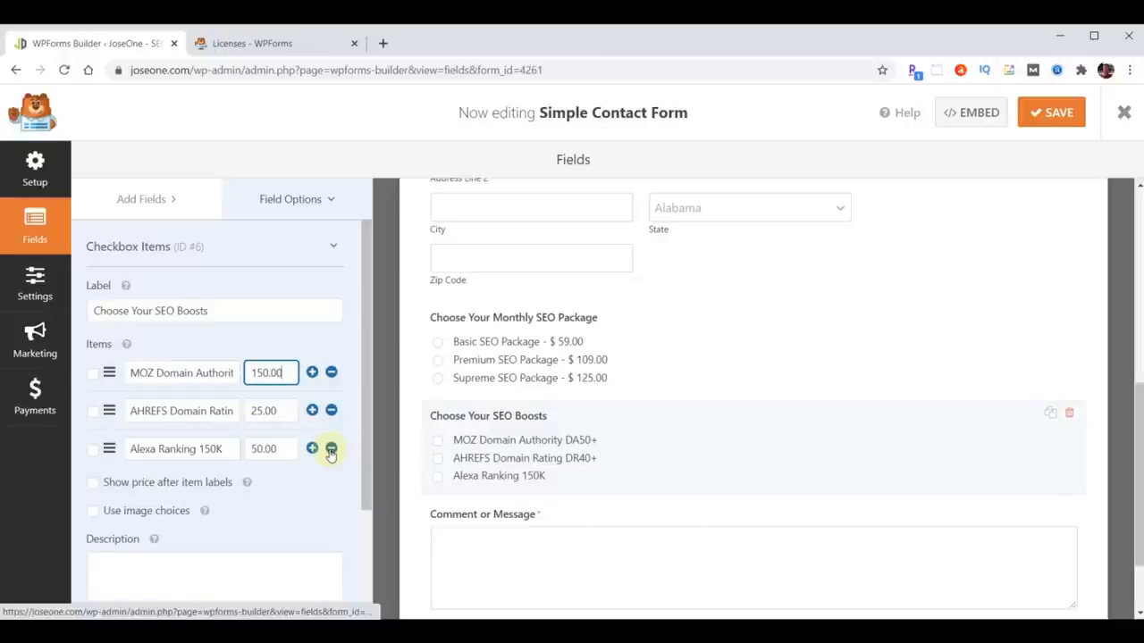
{"action": "double_click", "coordinate": [283, 413]}
{"action": "type", "text": "250.00"}
{"action": "double_click", "coordinate": [278, 448]}
{"action": "type", "text": "199.00"}
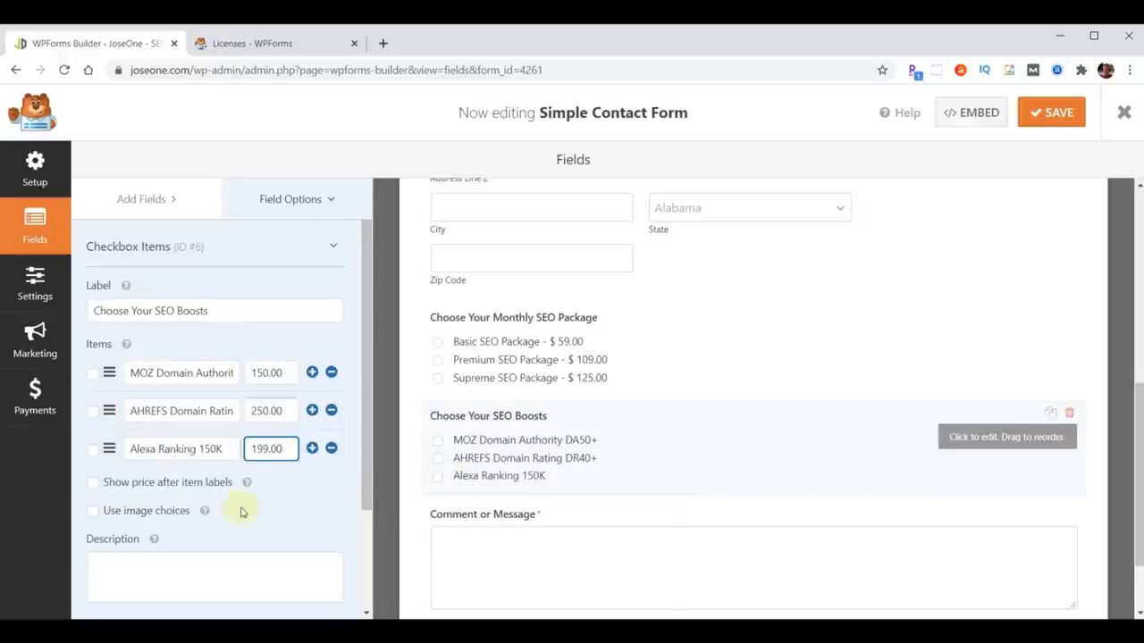
{"action": "left_click", "coordinate": [94, 484]}
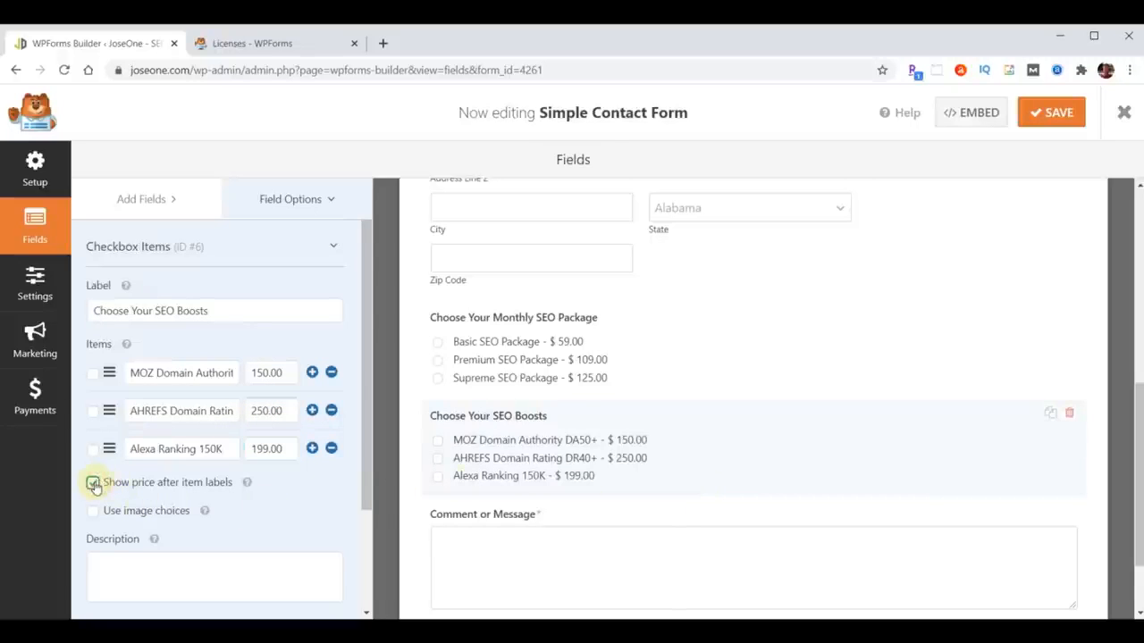
{"action": "scroll", "coordinate": [782, 314], "scroll_direction": "down", "scroll_amount": 1}
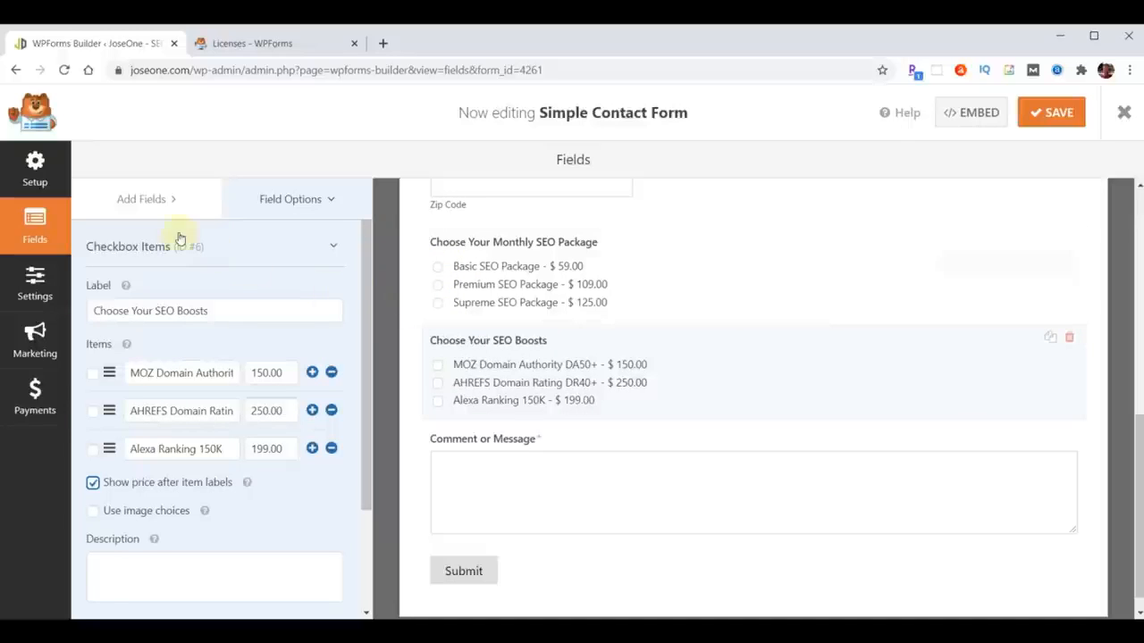
{"action": "left_click", "coordinate": [149, 199]}
- Add a Total field above Comment or Message, then open the form's Settings
{"action": "scroll", "coordinate": [191, 316], "scroll_direction": "down", "scroll_amount": 5}
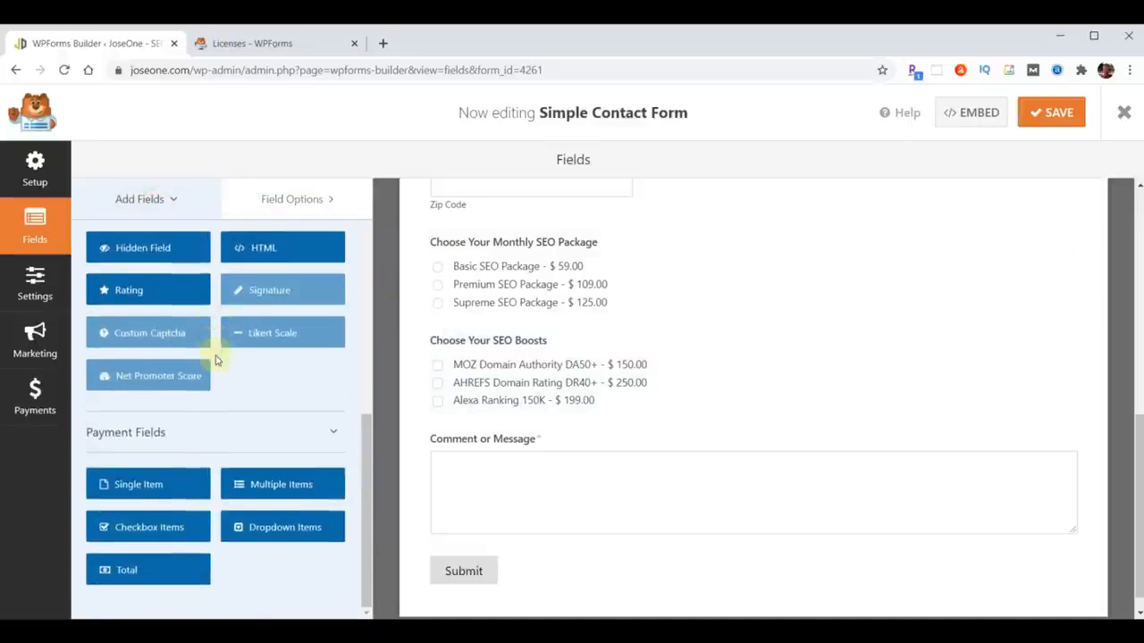
{"action": "left_click_drag", "start_coordinate": [150, 574], "coordinate": [501, 438]}
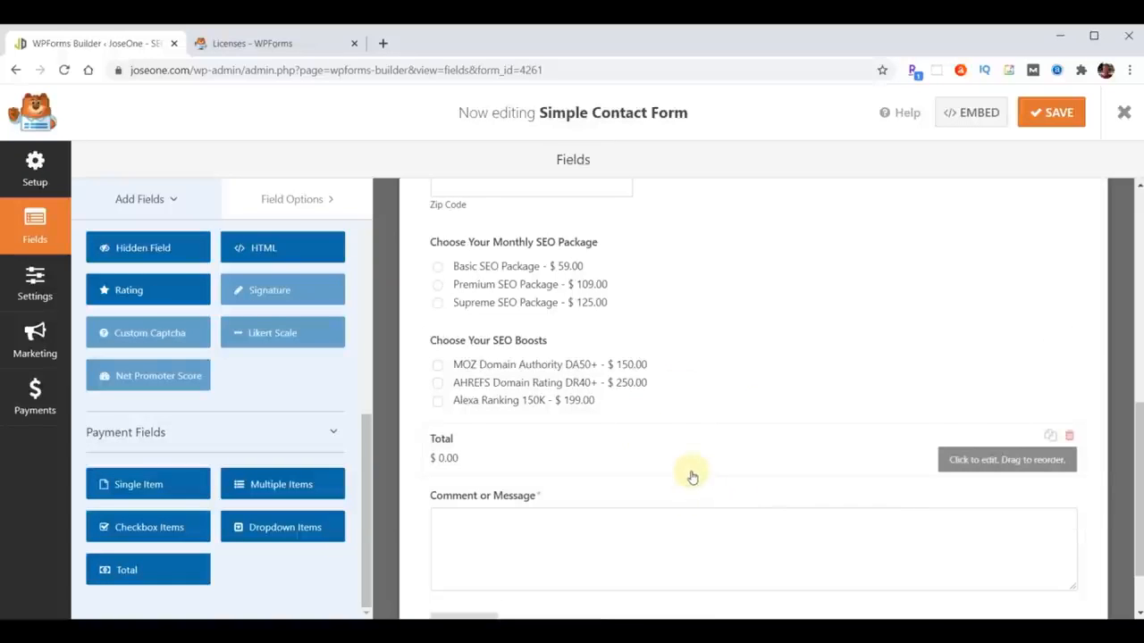
{"action": "scroll", "coordinate": [693, 476], "scroll_direction": "up", "scroll_amount": 2}
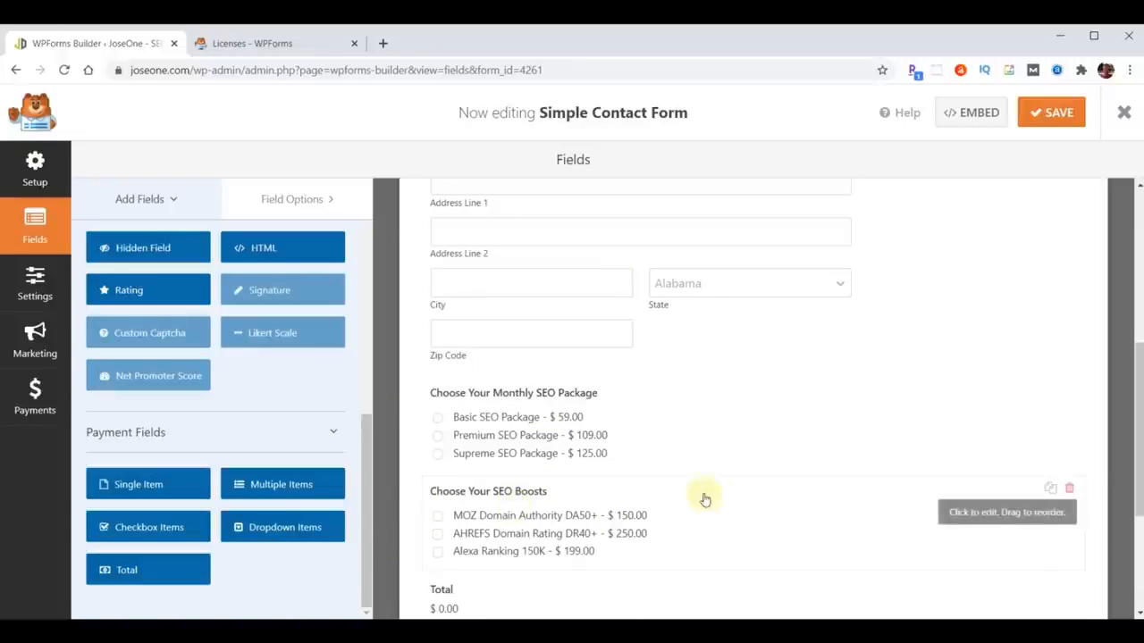
{"action": "scroll", "coordinate": [665, 478], "scroll_direction": "up", "scroll_amount": 5}
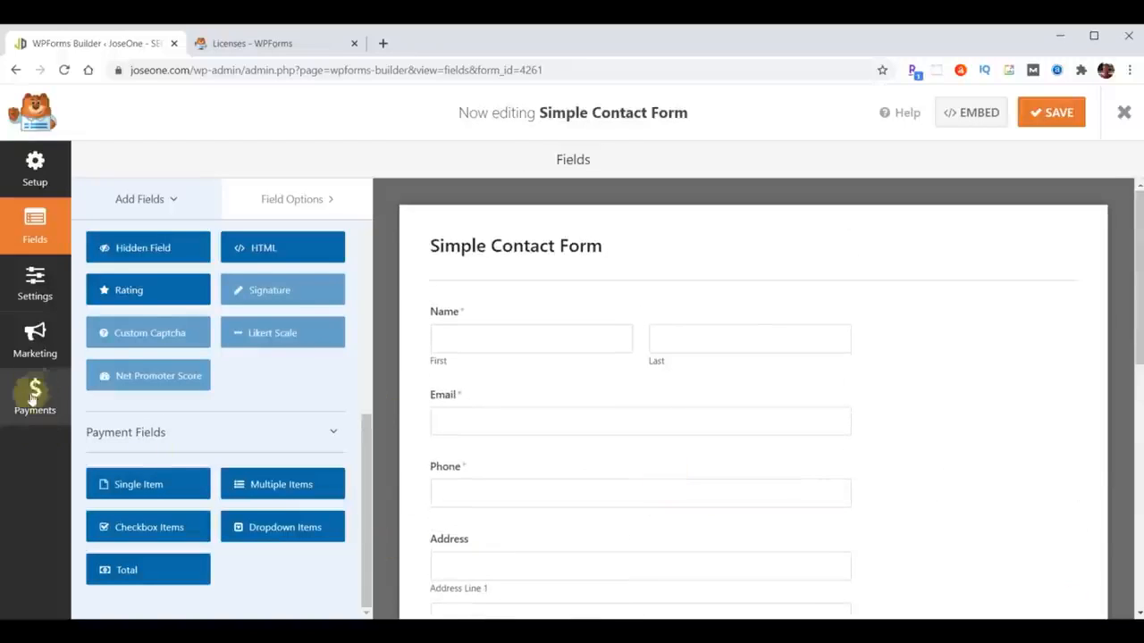
{"action": "left_click", "coordinate": [33, 284]}
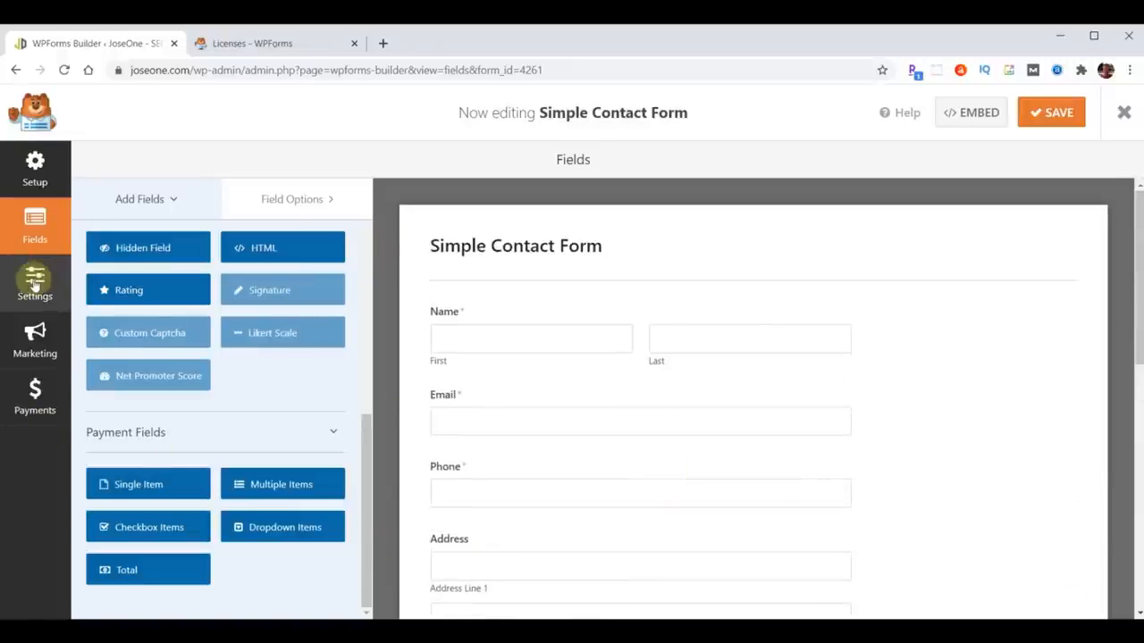
- Set notifications to the owner's e-mail address with subject 'JoseOne - New Sale'
{"action": "left_click", "coordinate": [126, 243]}
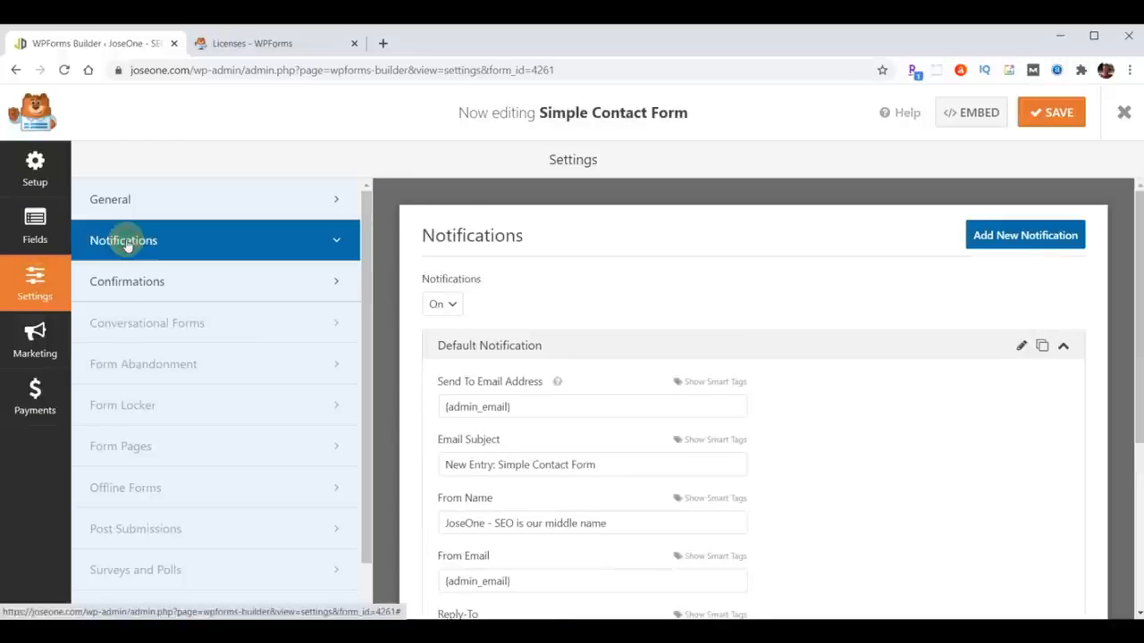
{"action": "triple_click", "coordinate": [627, 464]}
{"action": "type", "text": "JoseOne - New Sale"}
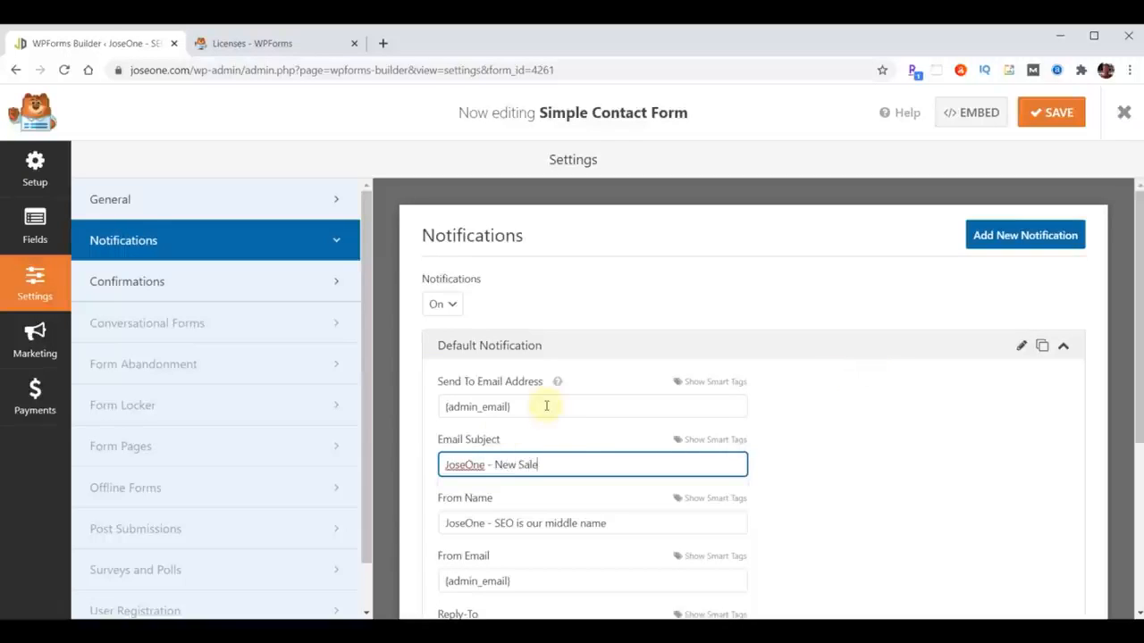
{"action": "left_click_drag", "start_coordinate": [429, 403], "coordinate": [572, 403]}
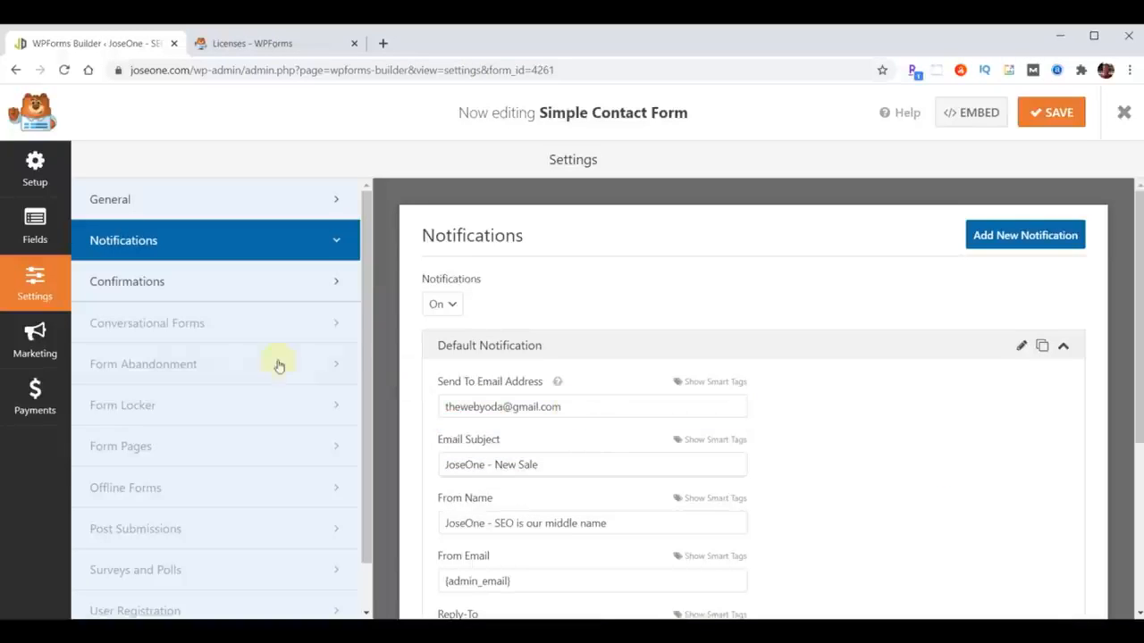
- Change the confirmation message to read 'Thanks for your order!'
{"action": "left_click", "coordinate": [128, 283]}
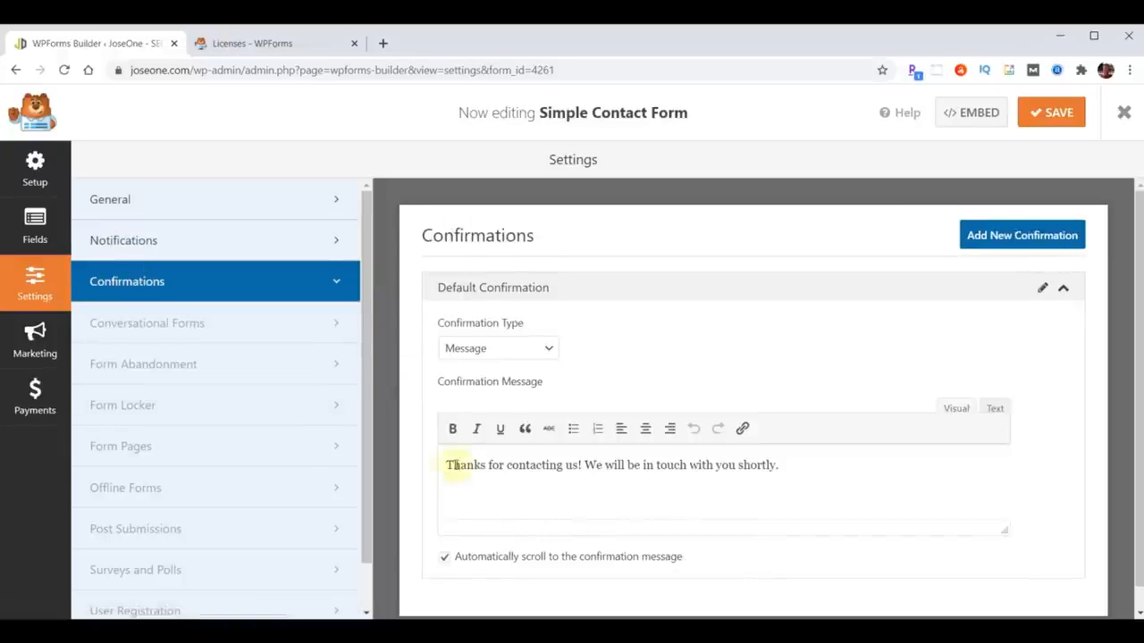
{"action": "left_click", "coordinate": [506, 465]}
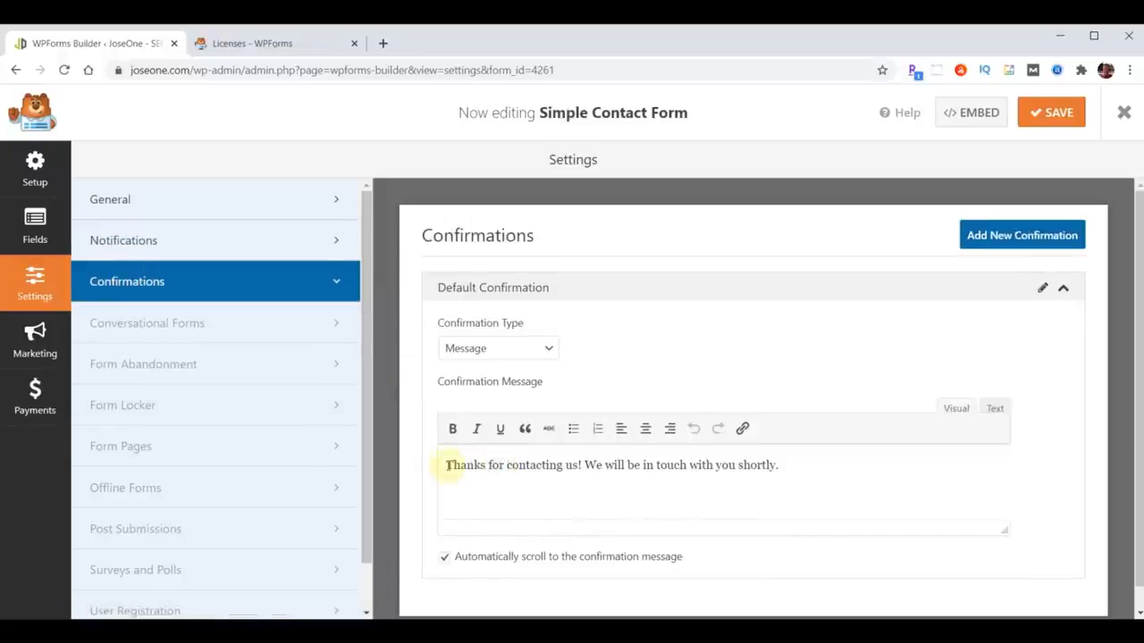
{"action": "key", "text": "ctrl+shift+Right"}
{"action": "key", "text": "ctrl+shift+Right"}
{"action": "type", "text": "your order"}
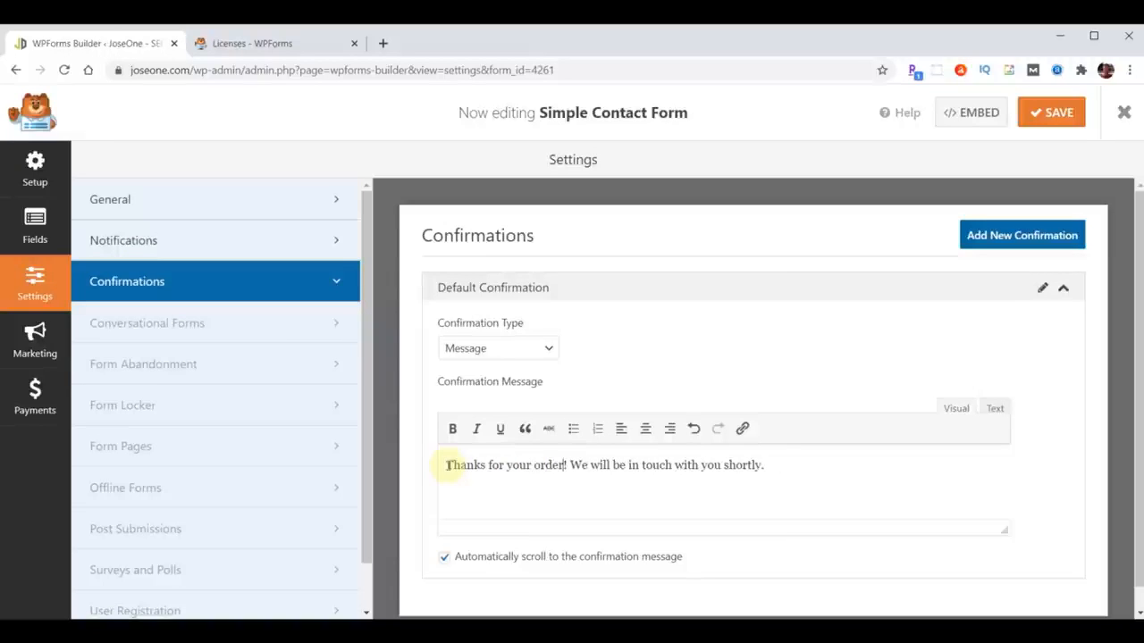
{"action": "scroll", "coordinate": [863, 344], "scroll_direction": "down", "scroll_amount": 1}
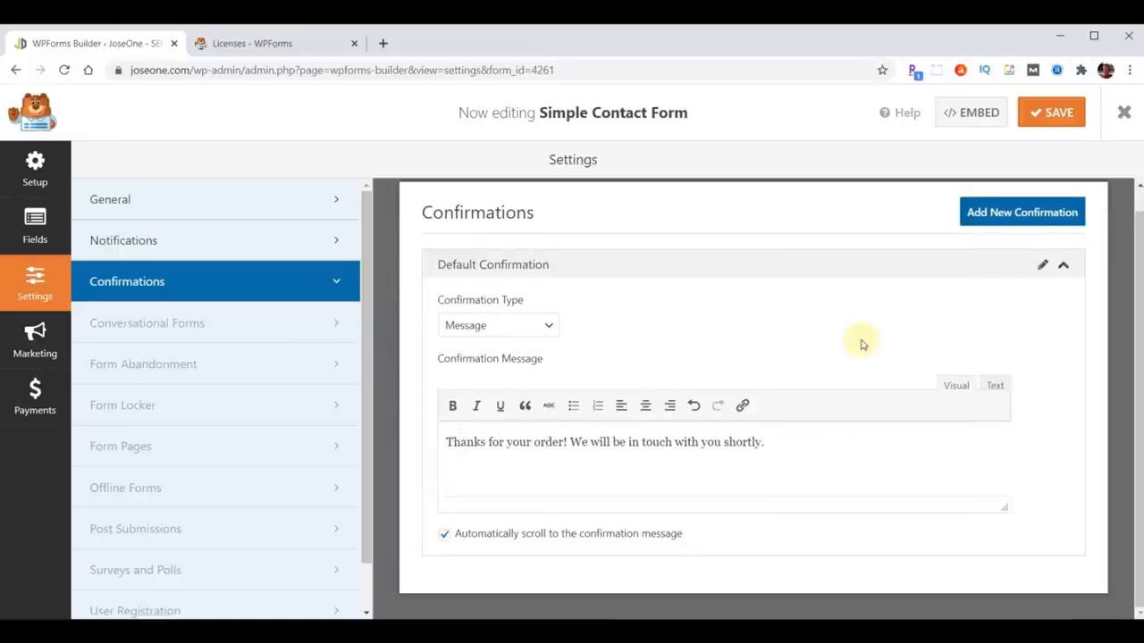
- Open the form's Payments settings and check the account's available addons
{"action": "left_click", "coordinate": [31, 404]}
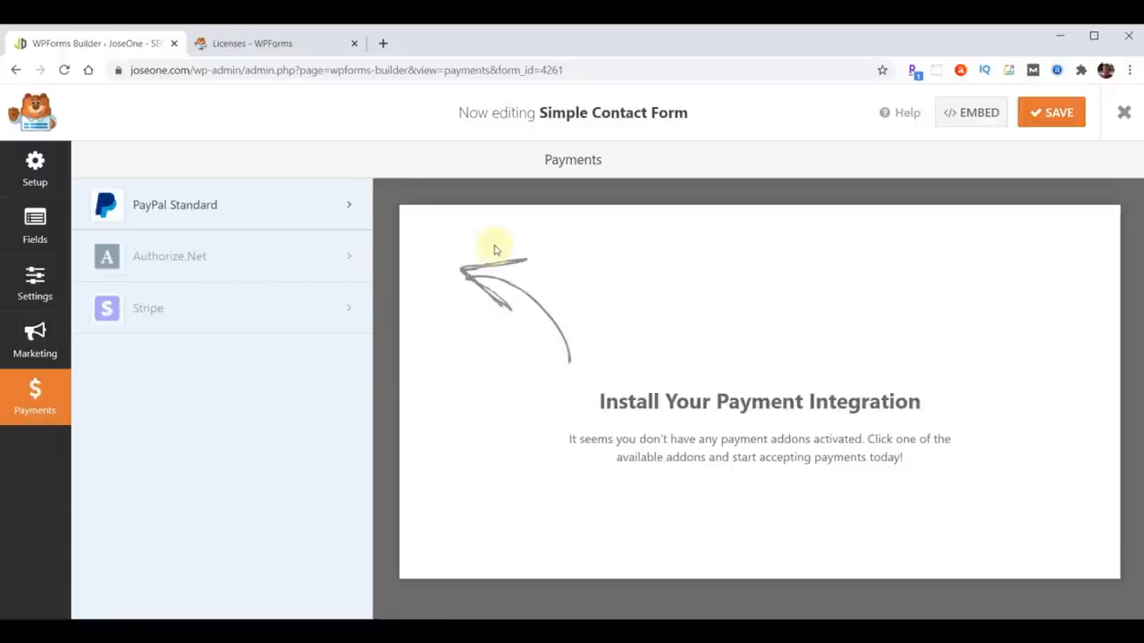
{"action": "left_click", "coordinate": [253, 49]}
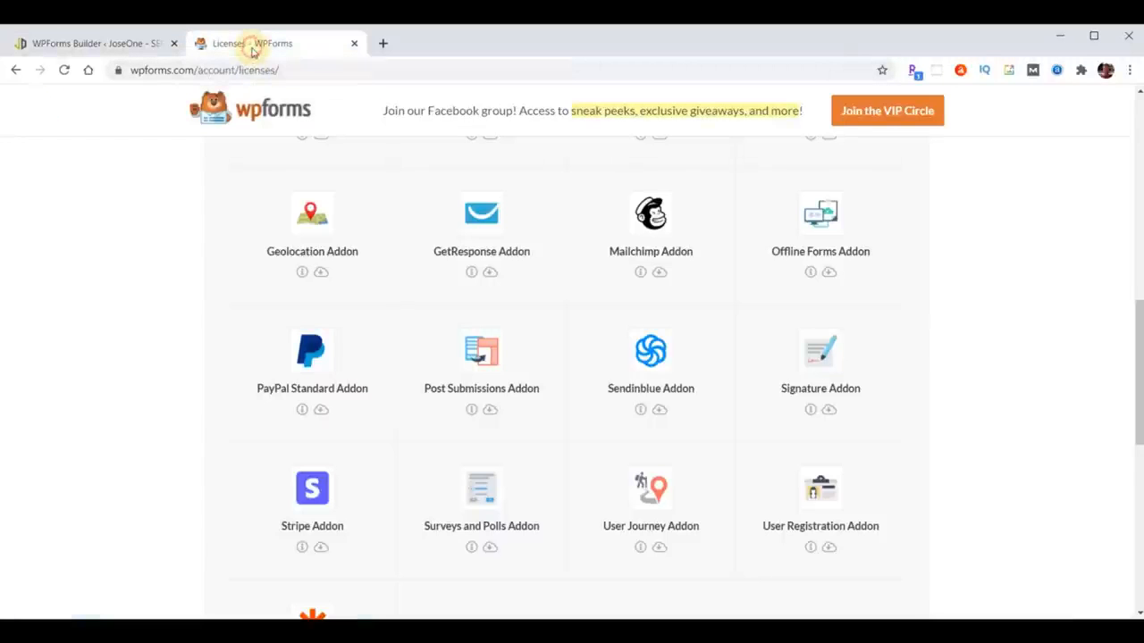
{"action": "scroll", "coordinate": [760, 358], "scroll_direction": "up", "scroll_amount": 3}
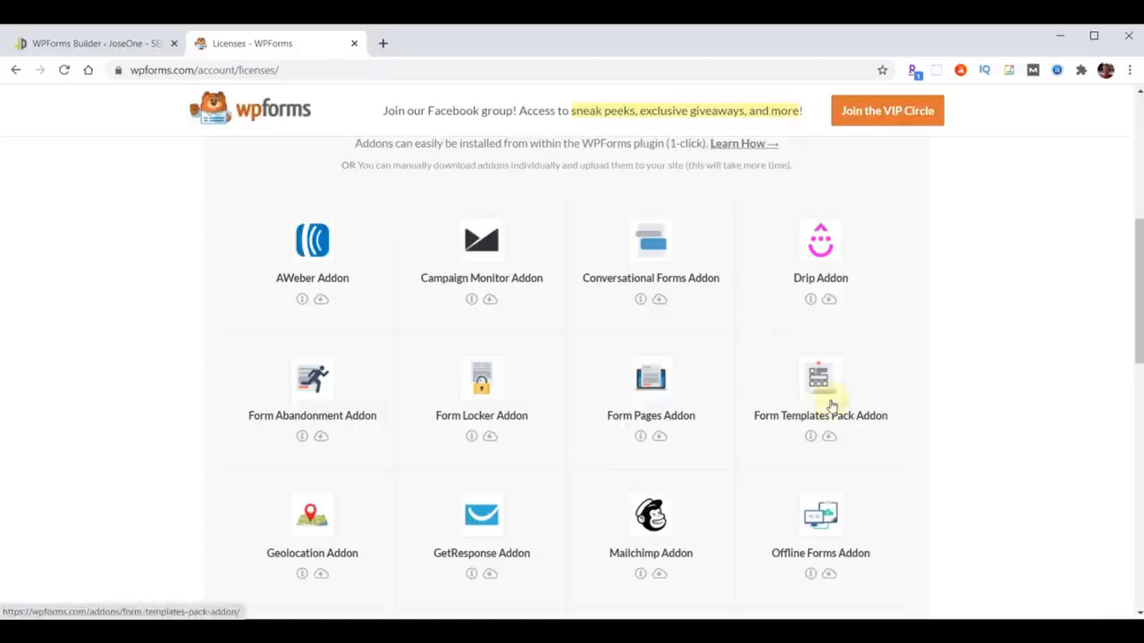
{"action": "scroll", "coordinate": [829, 385], "scroll_direction": "down", "scroll_amount": 3}
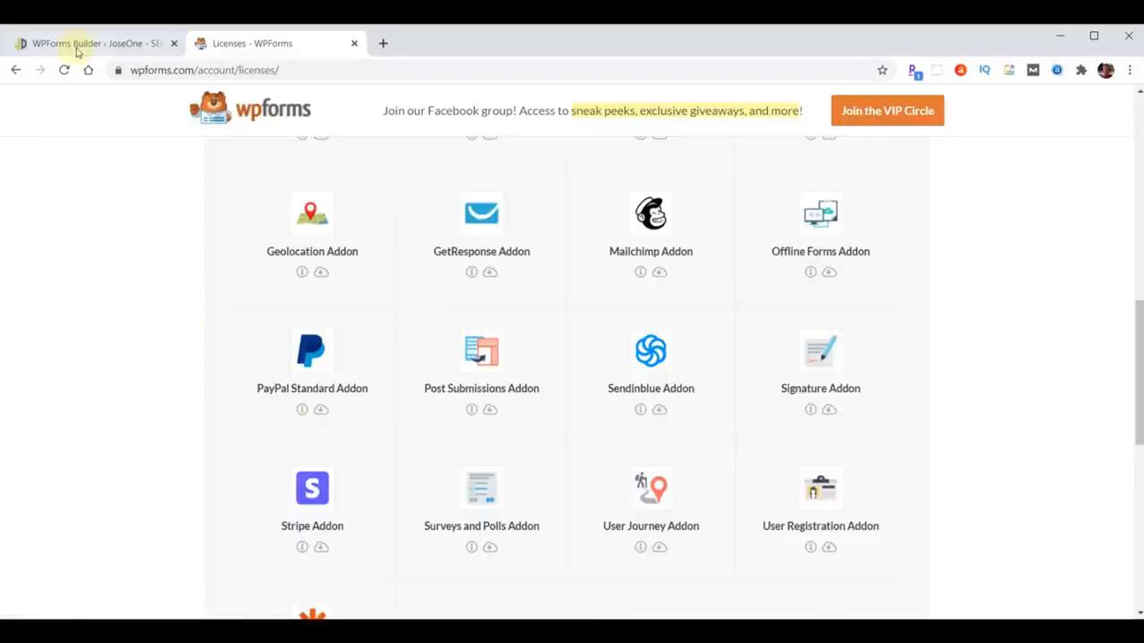
{"action": "left_click", "coordinate": [77, 46]}
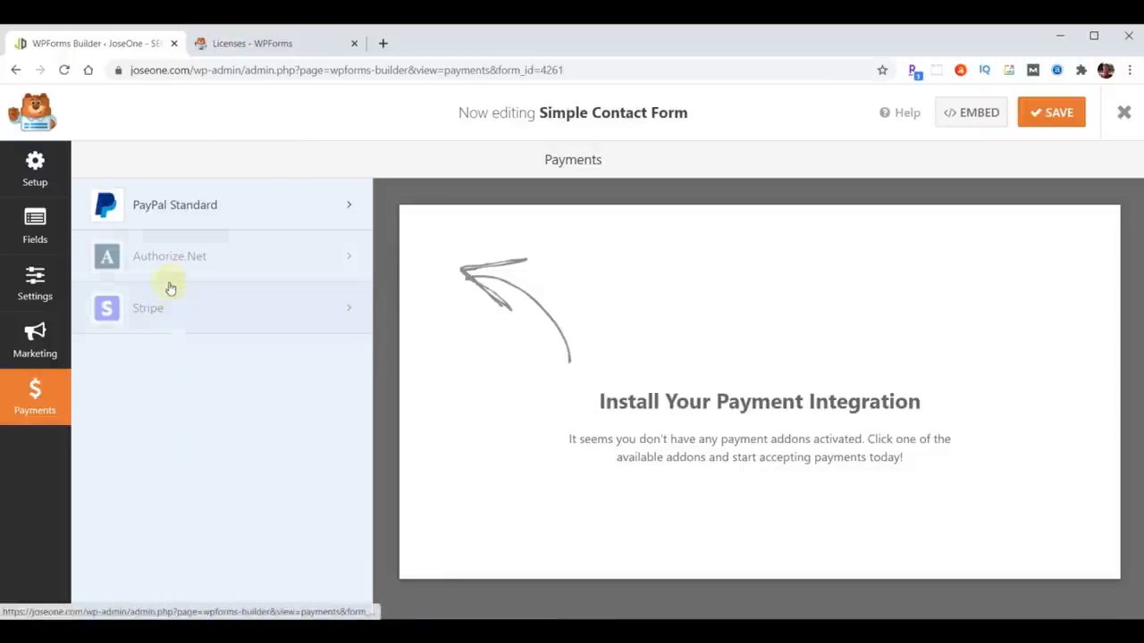
- Enter the business PayPal e-mail address in the PayPal Standard settings
{"action": "left_click", "coordinate": [157, 204]}
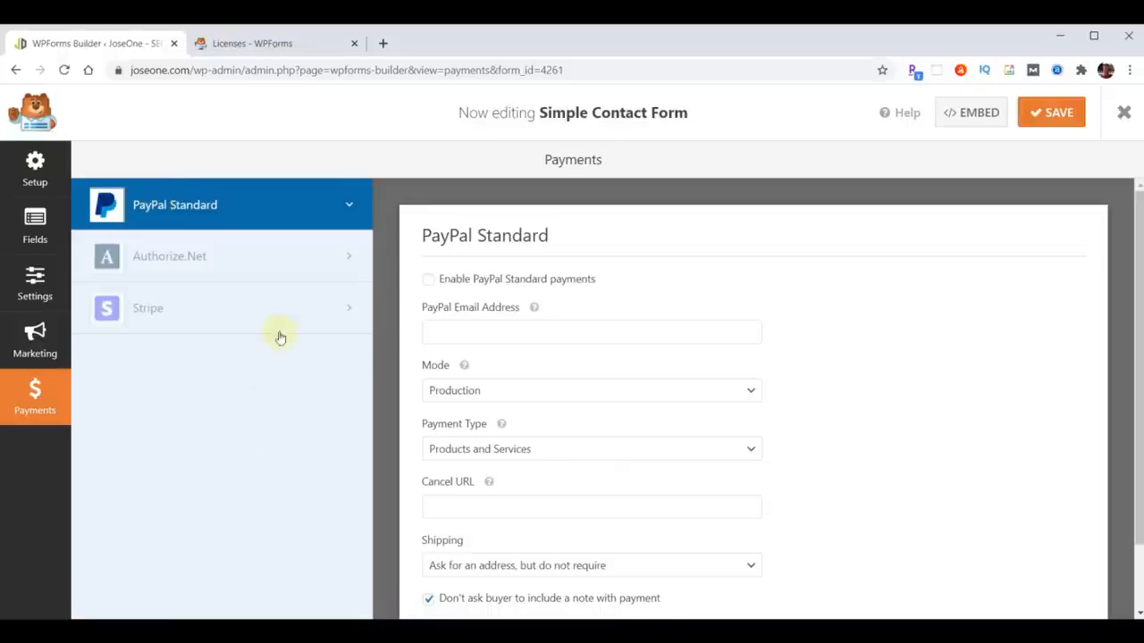
{"action": "left_click", "coordinate": [507, 328]}
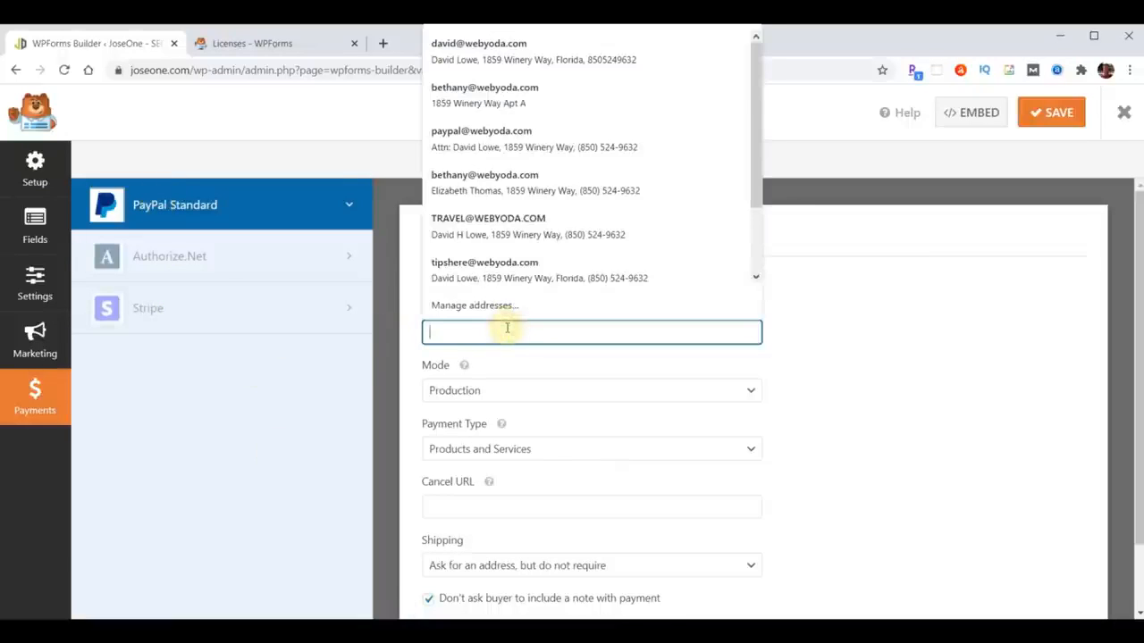
{"action": "left_click", "coordinate": [774, 329]}
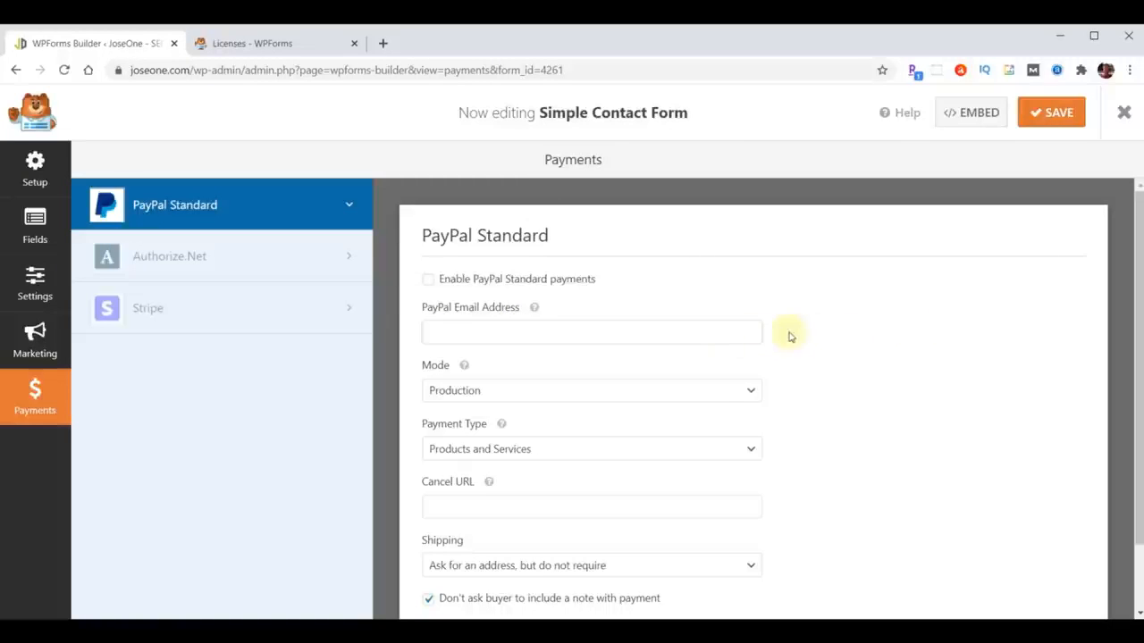
{"action": "left_click", "coordinate": [728, 333]}
{"action": "left_click", "coordinate": [891, 338]}
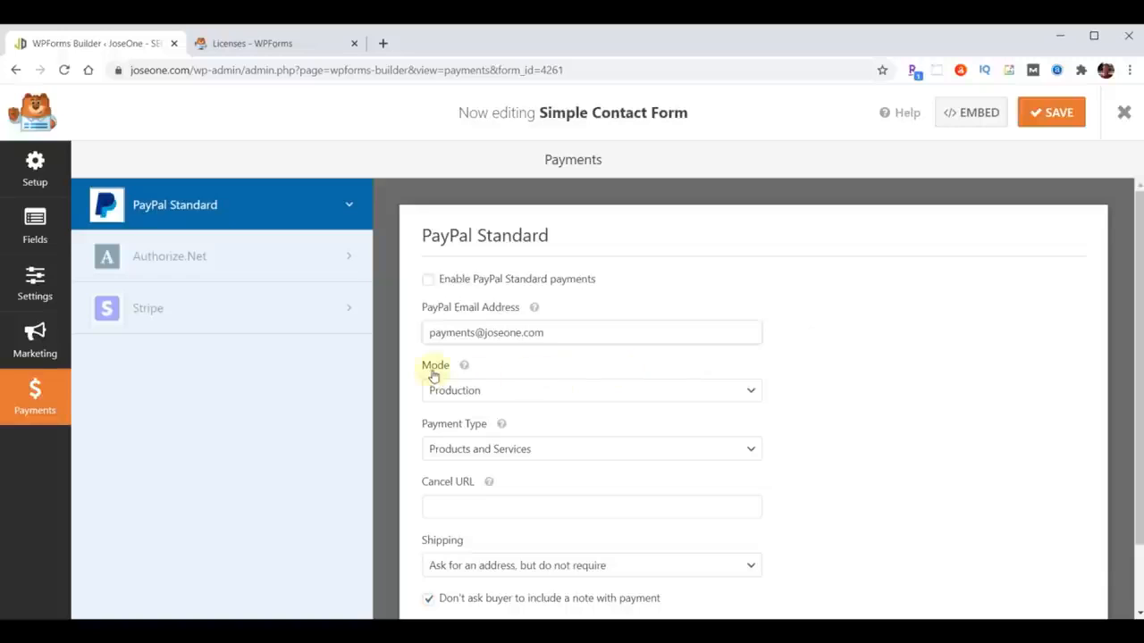
{"action": "mouse_move", "coordinate": [464, 365]}
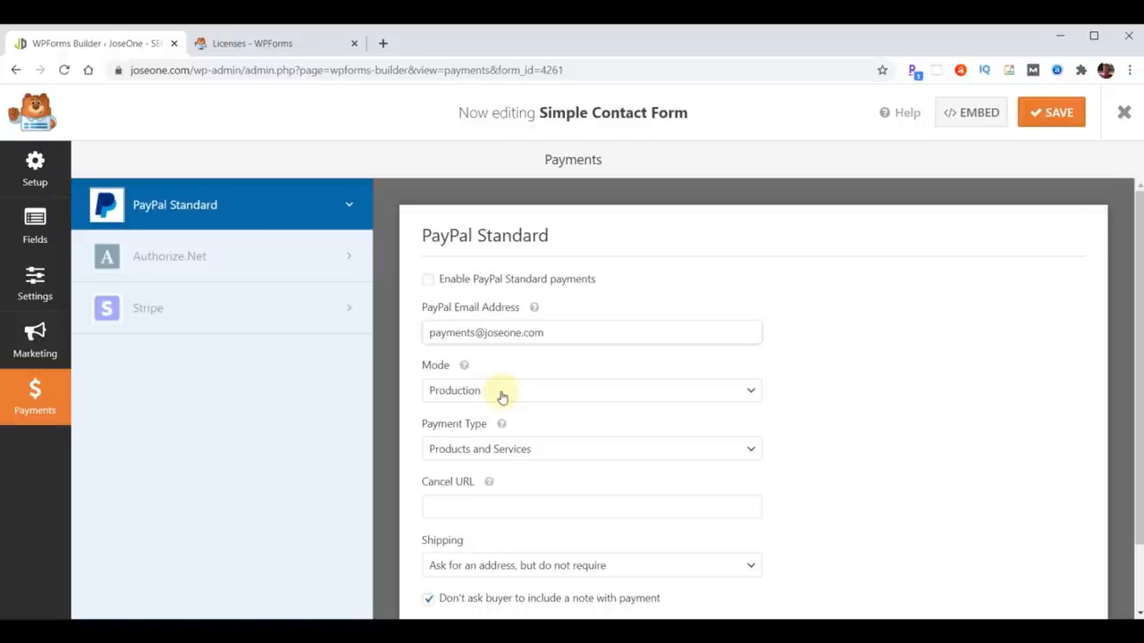
- Set PayPal mode to Production, enable PayPal Standard payments, save and close the builder
{"action": "left_click", "coordinate": [748, 390]}
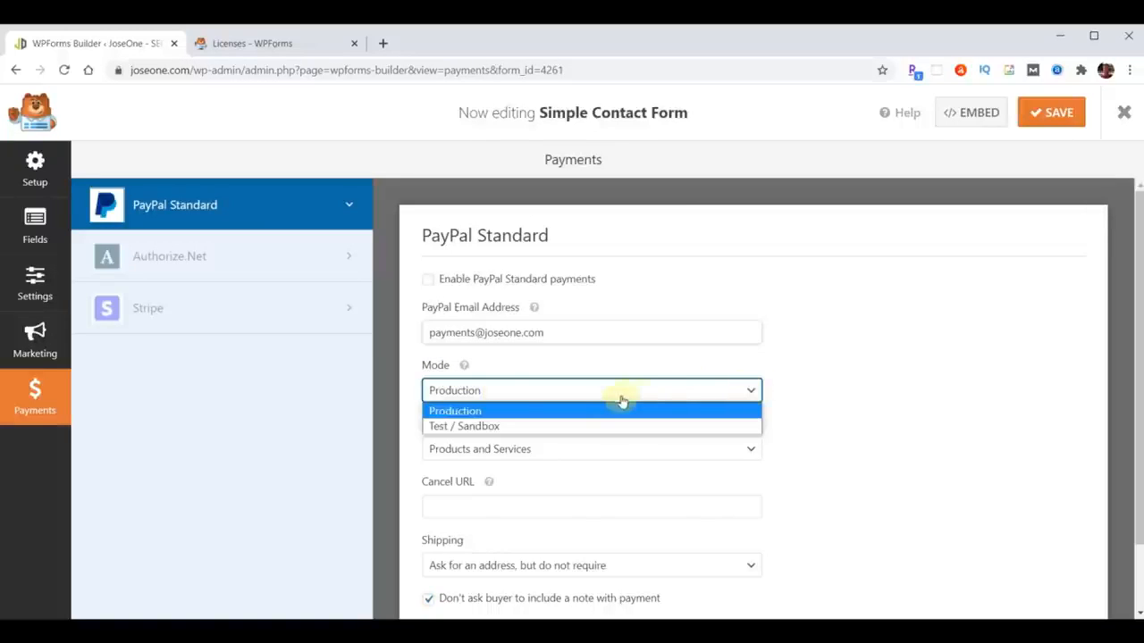
{"action": "left_click", "coordinate": [505, 427]}
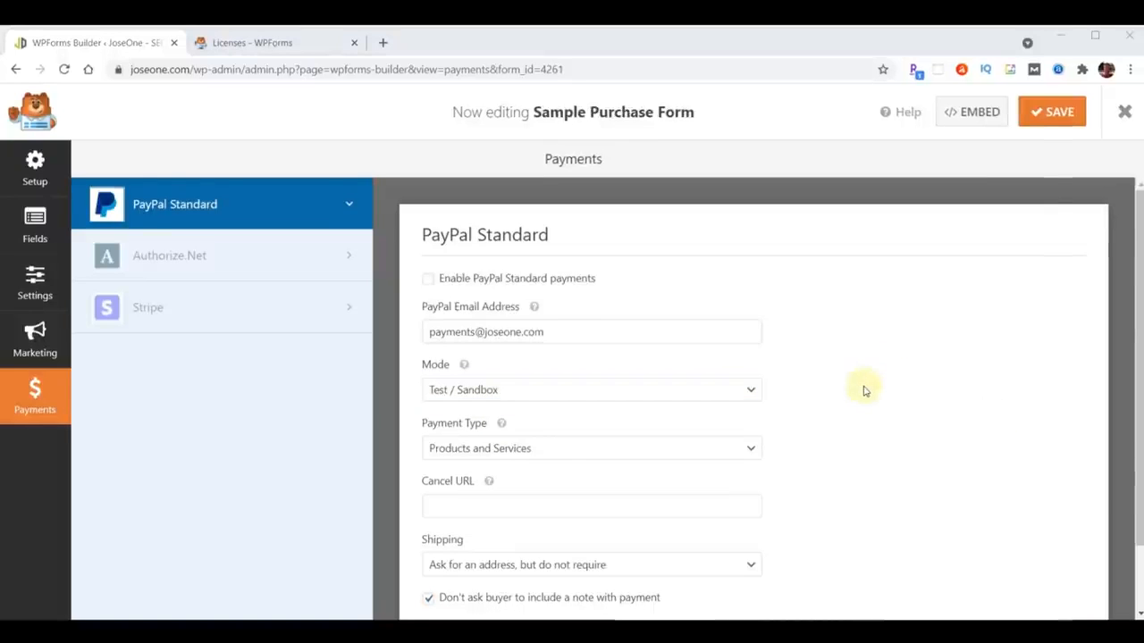
{"action": "left_click", "coordinate": [750, 391]}
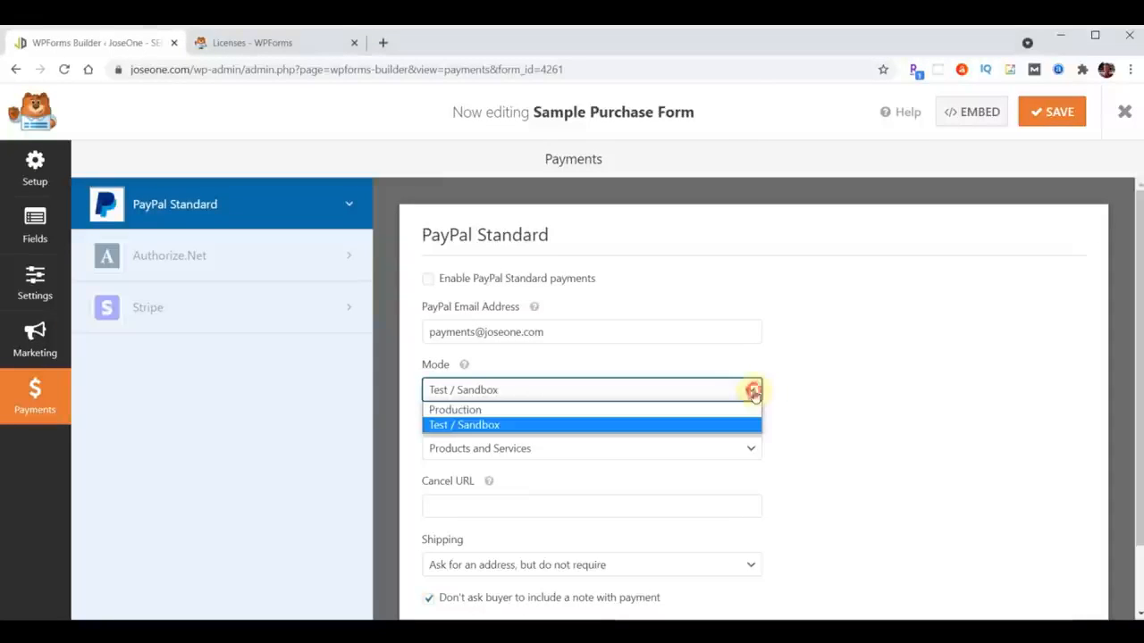
{"action": "left_click", "coordinate": [677, 409]}
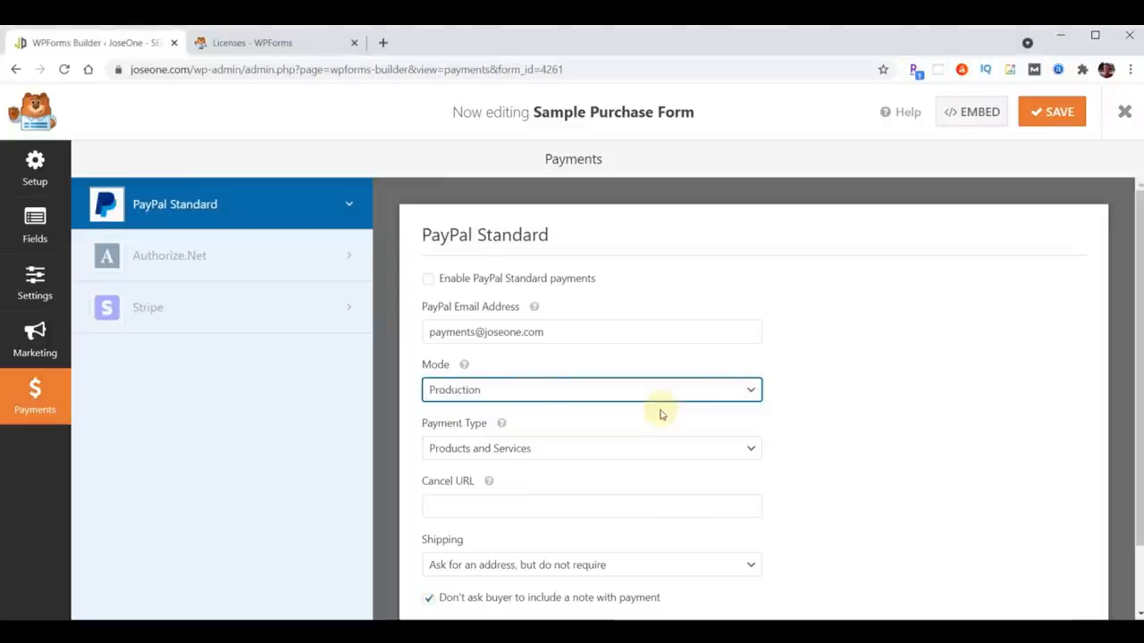
{"action": "left_click", "coordinate": [429, 280]}
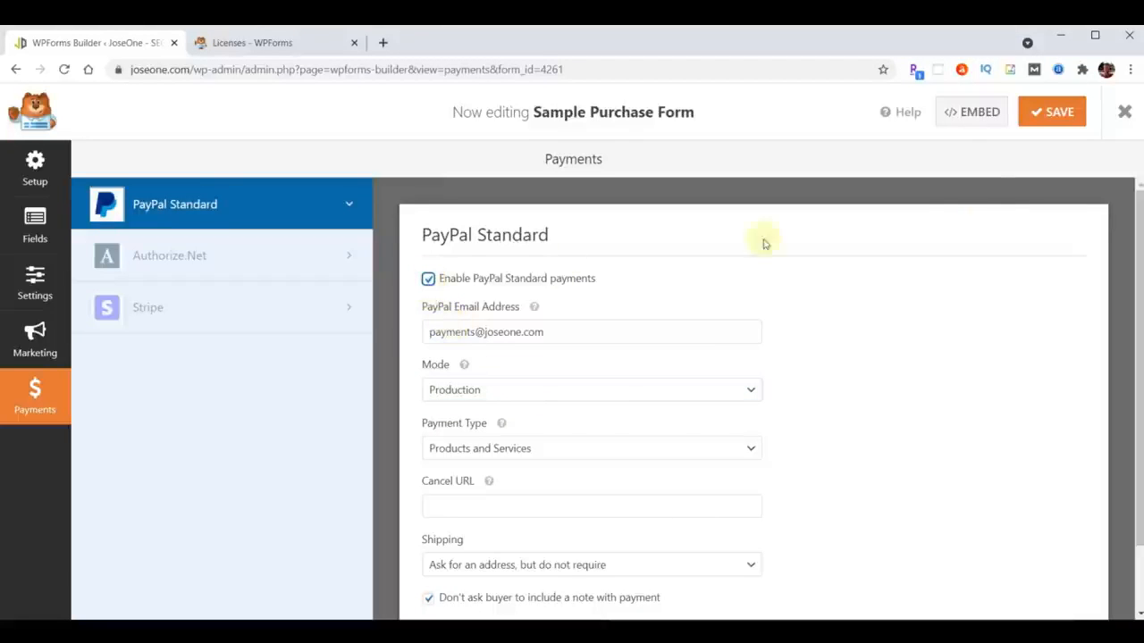
{"action": "left_click", "coordinate": [1047, 114]}
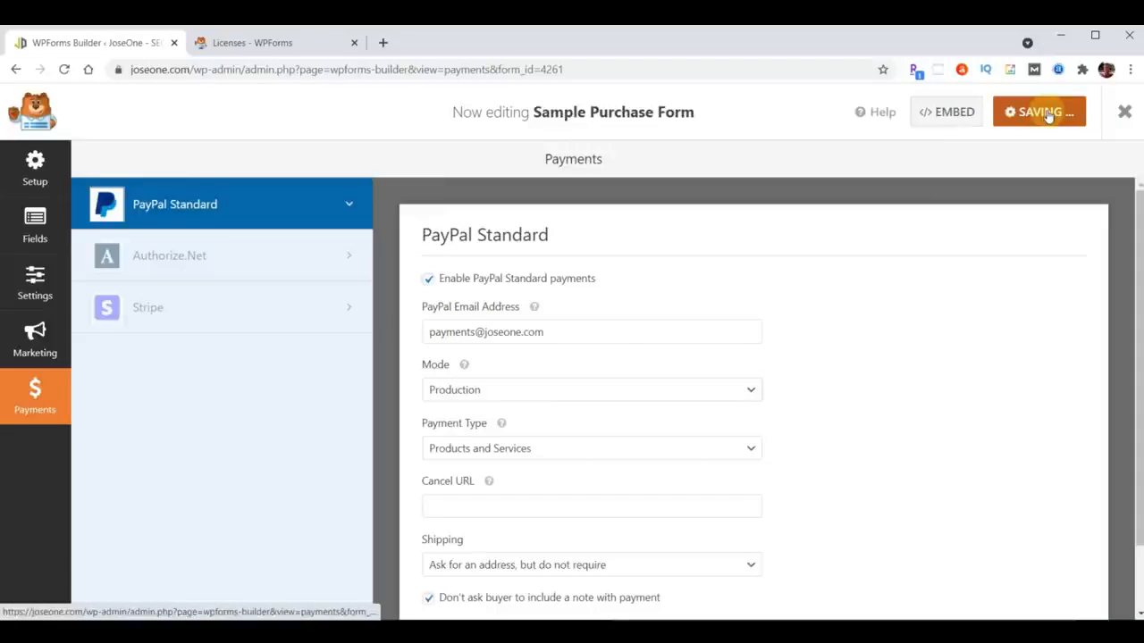
{"action": "left_click", "coordinate": [1123, 112]}
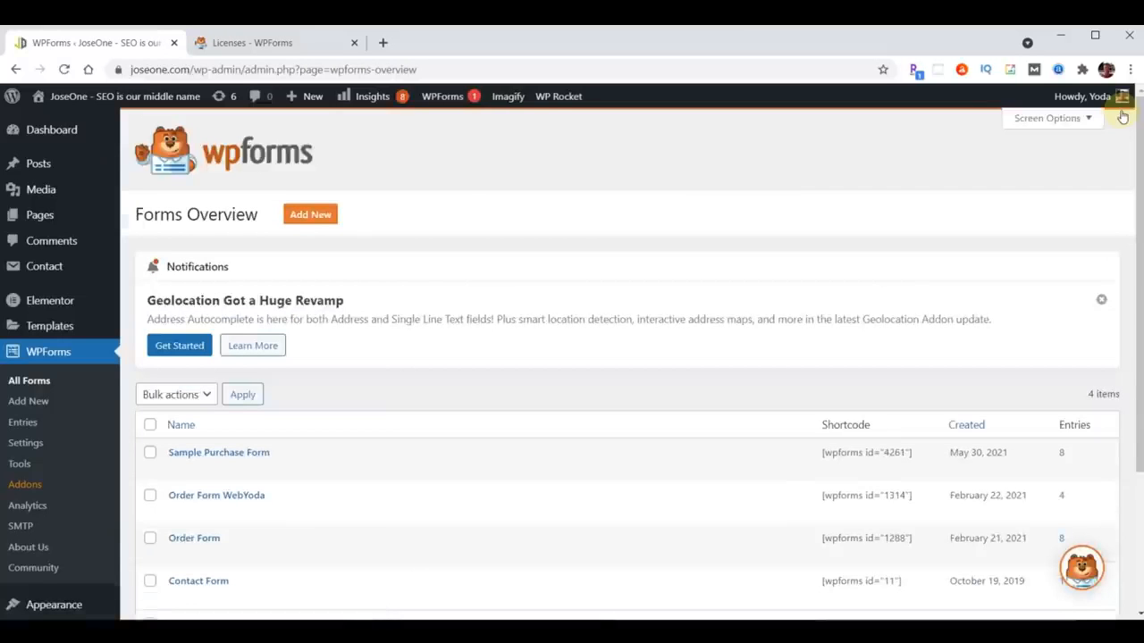
- Open the AAA Sample Order Form page in Elementor from the Pages list
{"action": "left_click", "coordinate": [41, 217]}
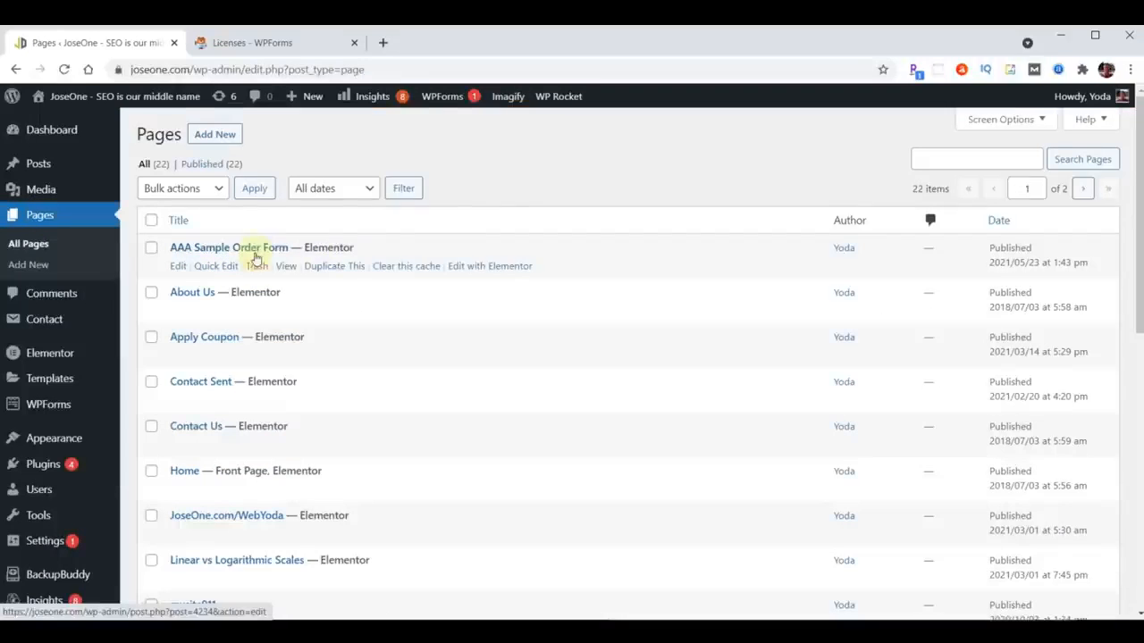
{"action": "left_click", "coordinate": [471, 266]}
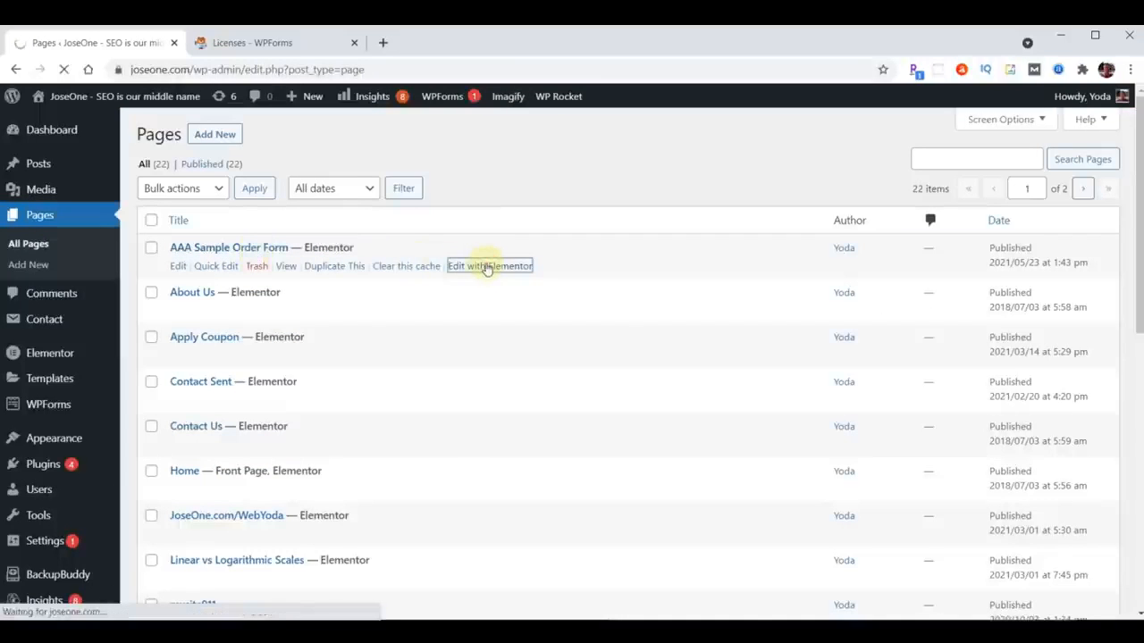
{"action": "scroll", "coordinate": [919, 400], "scroll_direction": "down", "scroll_amount": 1}
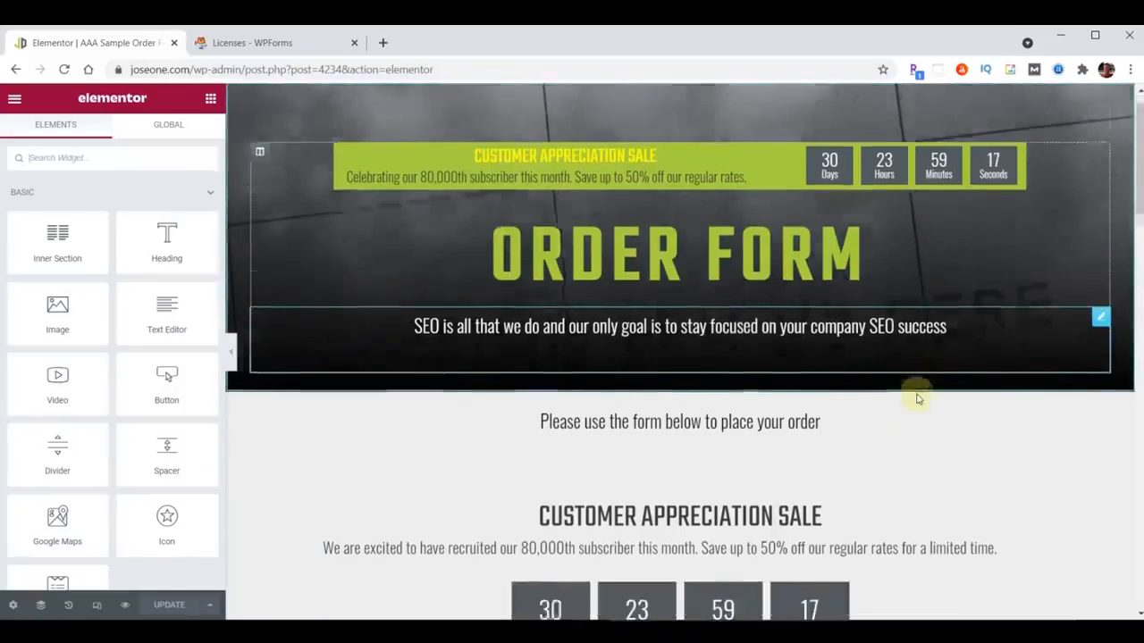
{"action": "scroll", "coordinate": [919, 399], "scroll_direction": "down", "scroll_amount": 1}
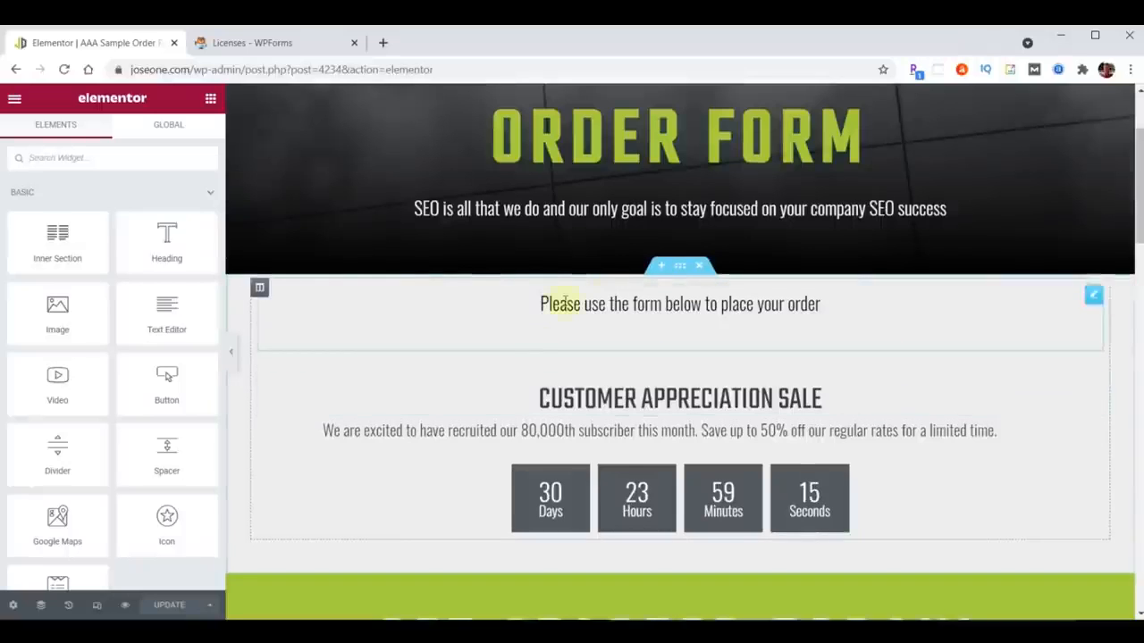
- Place a WPForms widget below the order instructions showing the Sample Purchase Form
{"action": "left_click", "coordinate": [104, 160]}
{"action": "type", "text": "wpforms"}
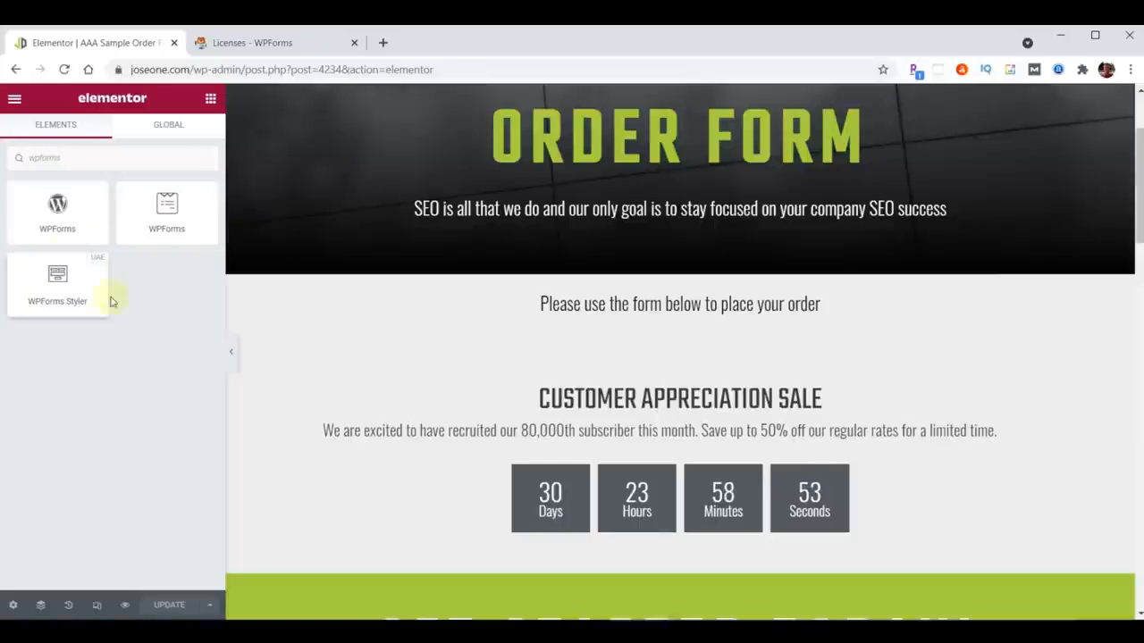
{"action": "left_click_drag", "start_coordinate": [166, 208], "coordinate": [619, 345]}
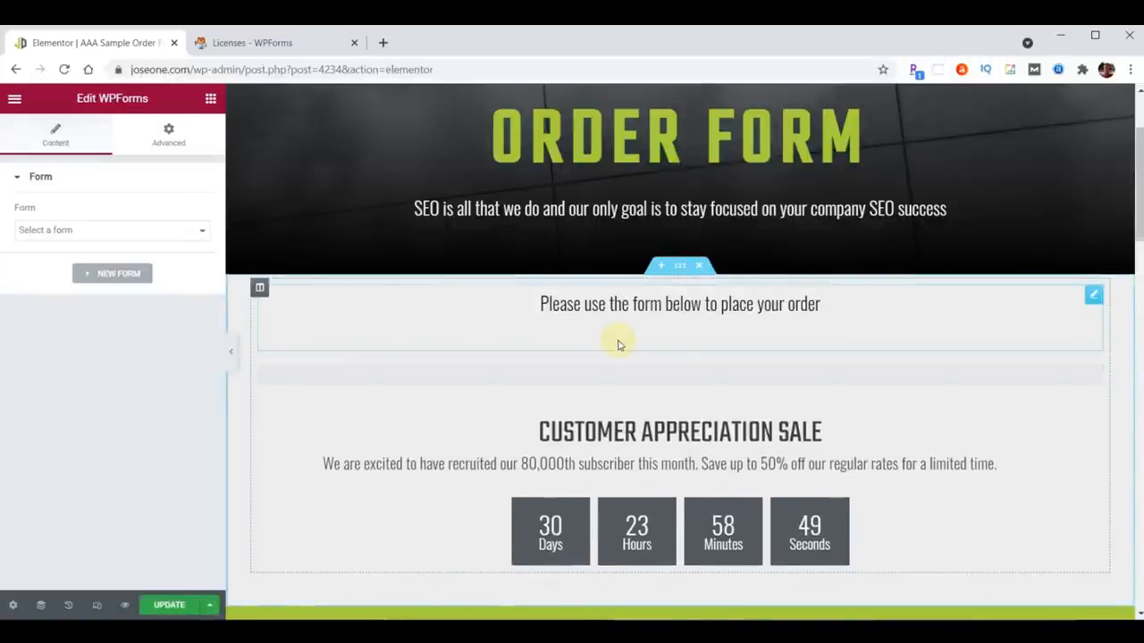
{"action": "left_click", "coordinate": [769, 466]}
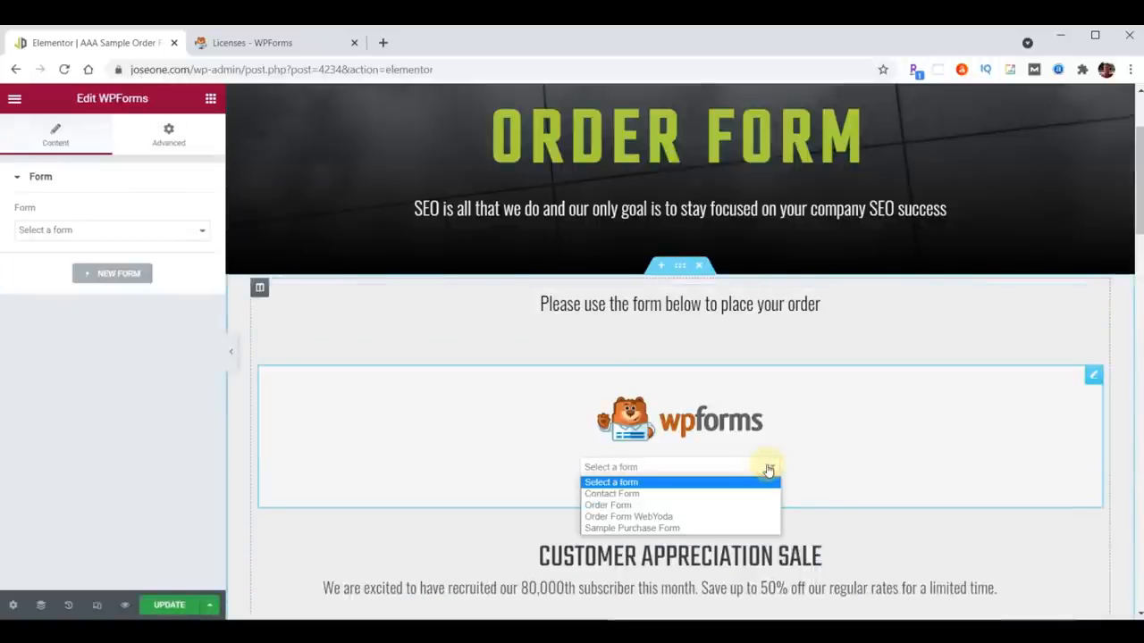
{"action": "left_click", "coordinate": [635, 528]}
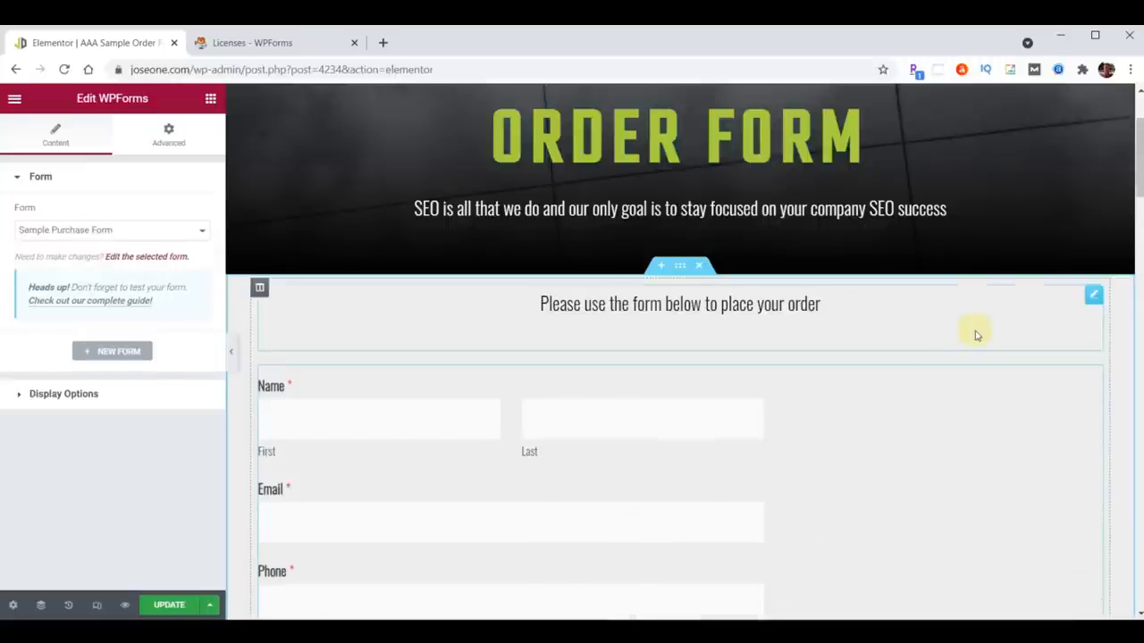
- Update the page and go back to the Pages list
{"action": "scroll", "coordinate": [975, 332], "scroll_direction": "down", "scroll_amount": 3}
{"action": "scroll", "coordinate": [975, 332], "scroll_direction": "down", "scroll_amount": 8}
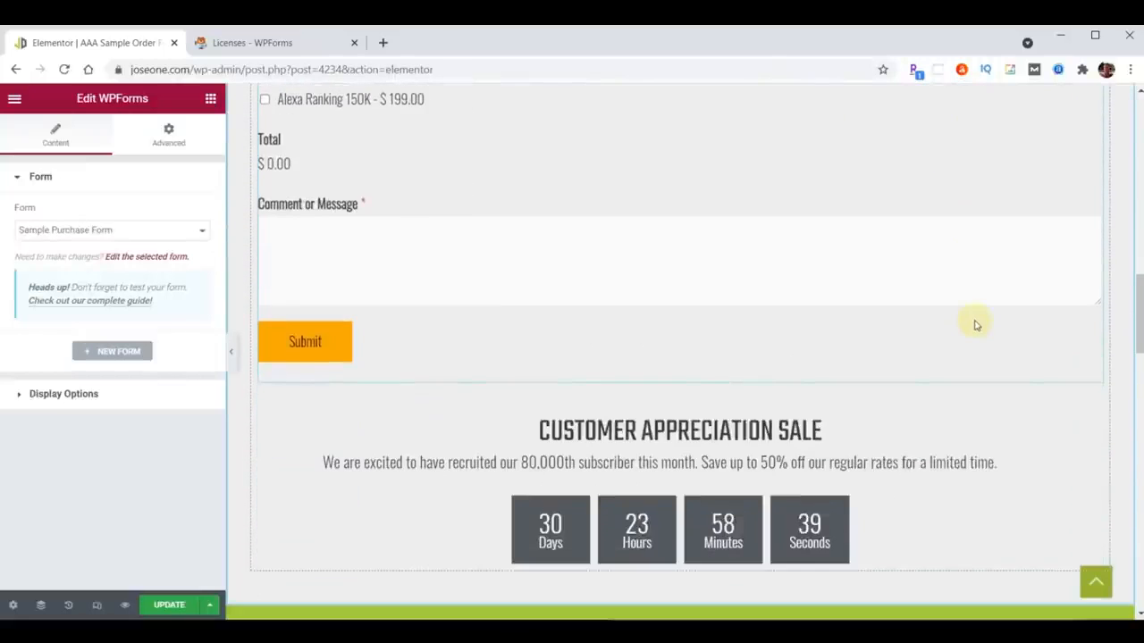
{"action": "left_click", "coordinate": [169, 605]}
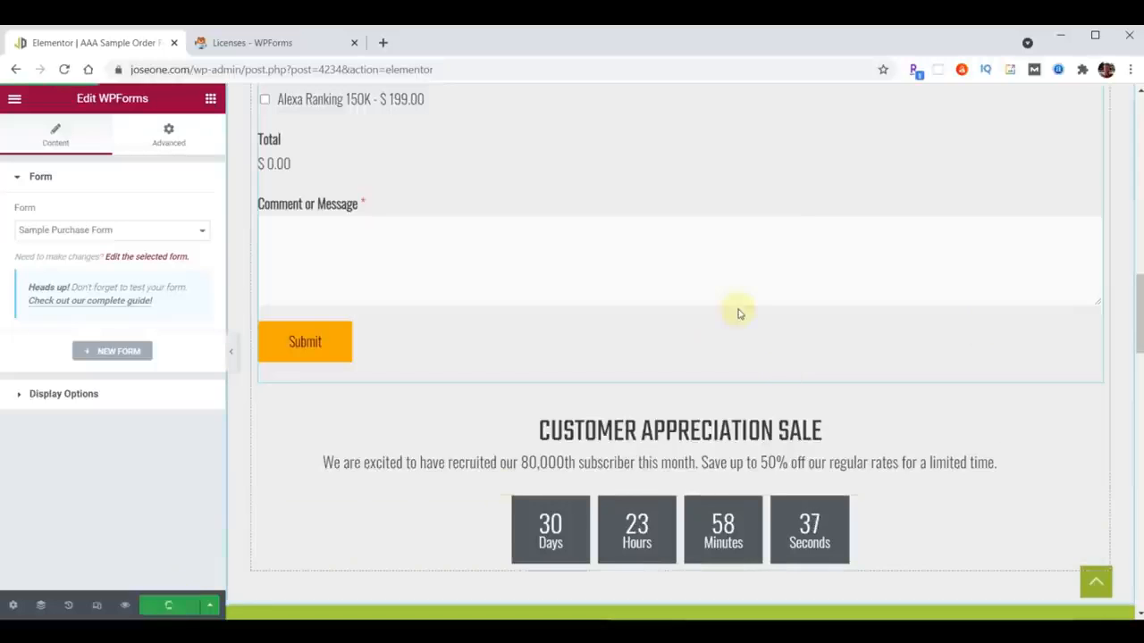
{"action": "left_click", "coordinate": [16, 70]}
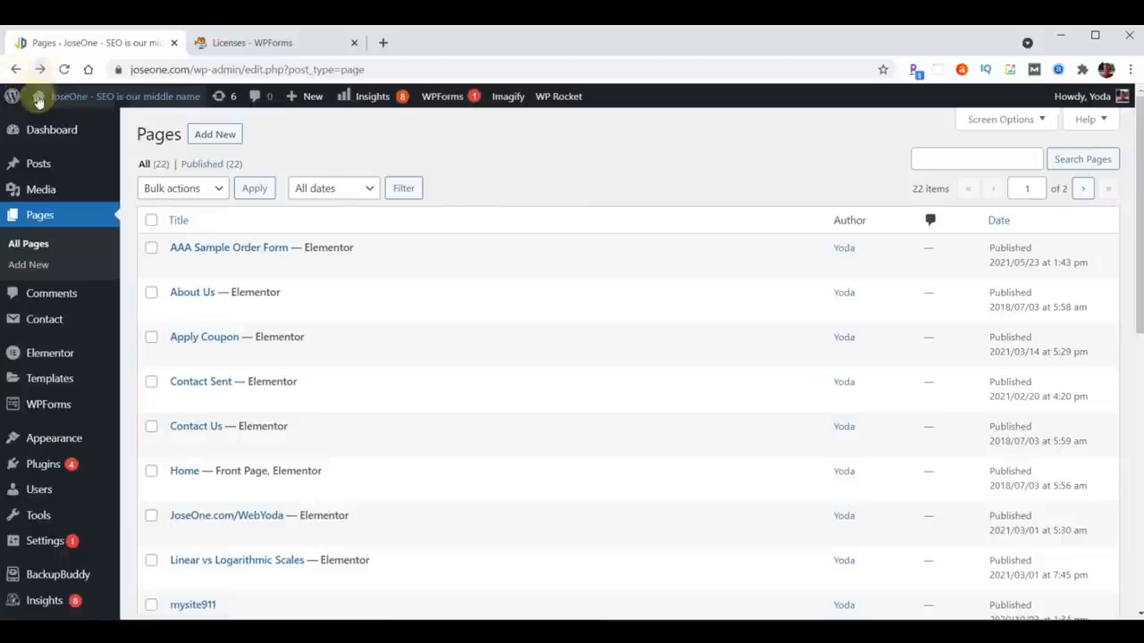
- Open the site's /order-sample page in a new browser tab
{"action": "right_click", "coordinate": [75, 96]}
{"action": "left_click", "coordinate": [107, 104]}
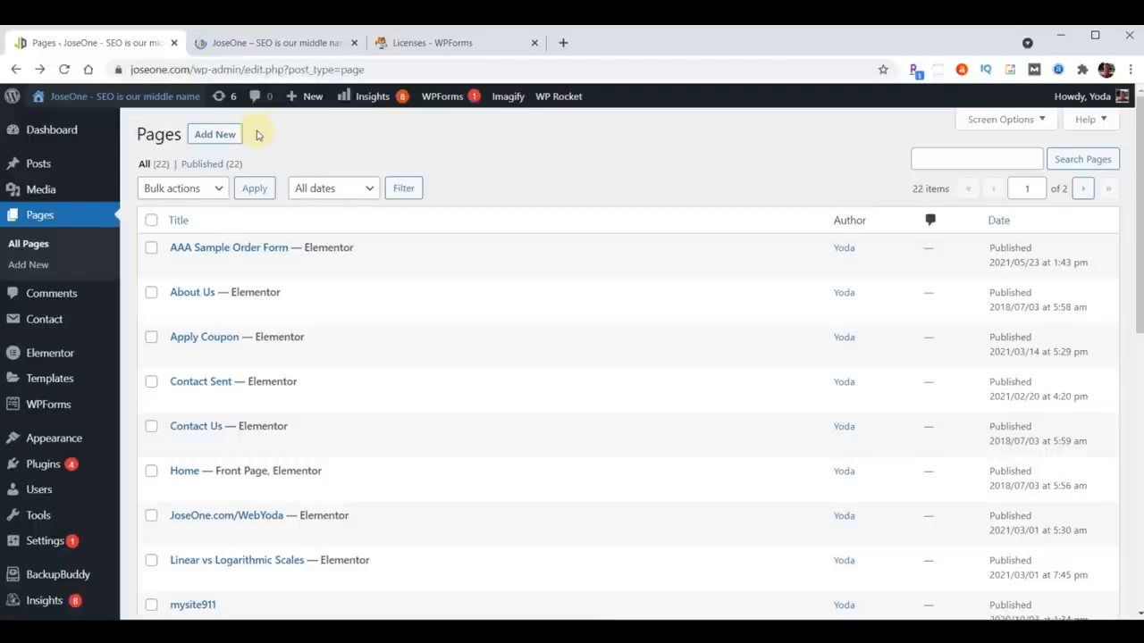
{"action": "left_click", "coordinate": [281, 47]}
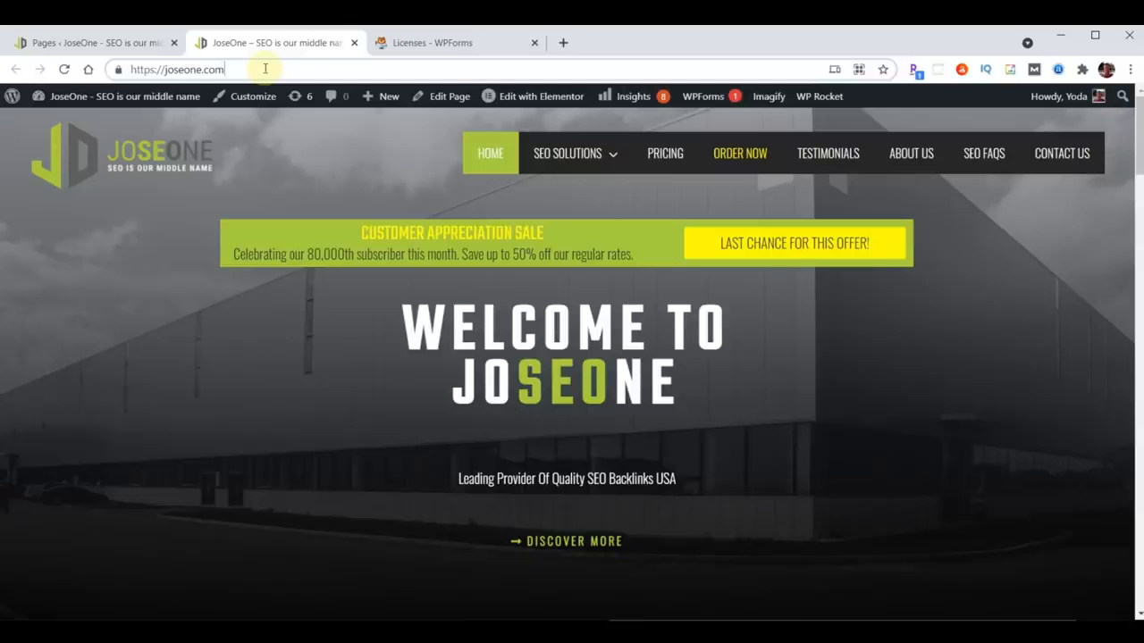
{"action": "left_click", "coordinate": [265, 69]}
{"action": "type", "text": "/order-s"}
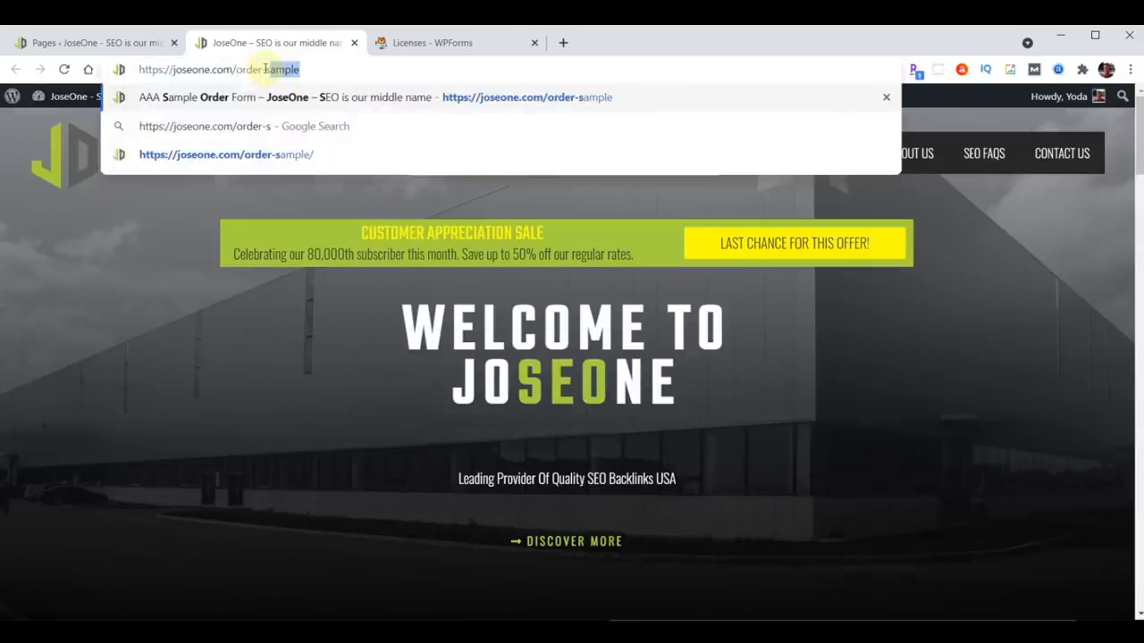
{"action": "key", "text": "Return"}
{"action": "scroll", "coordinate": [767, 302], "scroll_direction": "down", "scroll_amount": 7}
{"action": "scroll", "coordinate": [766, 304], "scroll_direction": "up", "scroll_amount": 5}
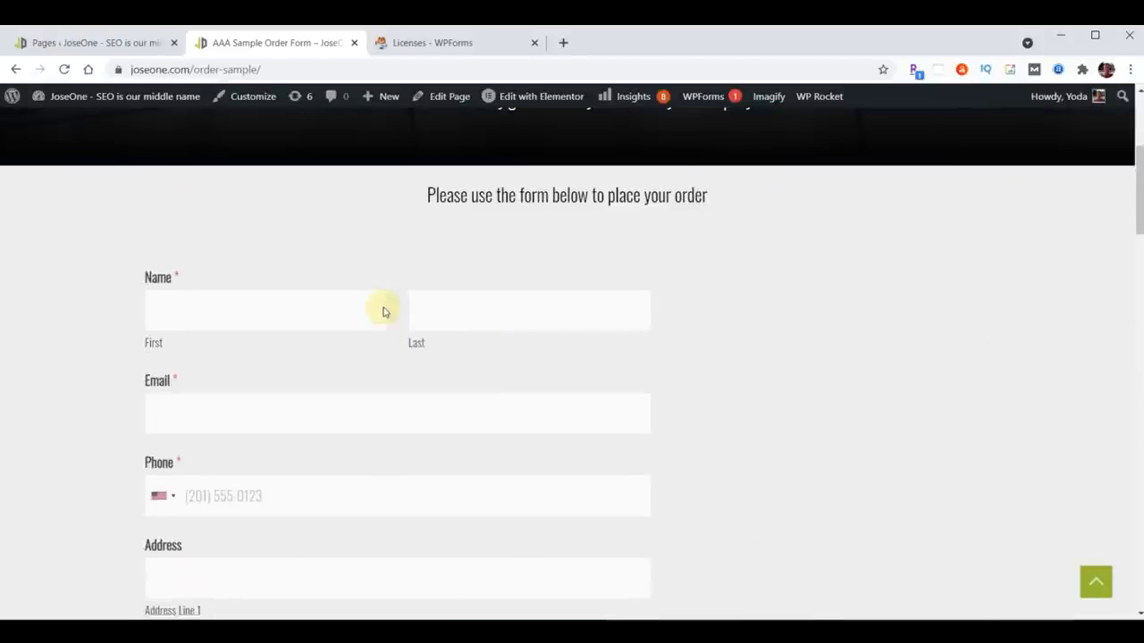
- Autofill the contact details and select the Basic SEO Package plus the AHREFS boost
{"action": "left_click", "coordinate": [207, 321]}
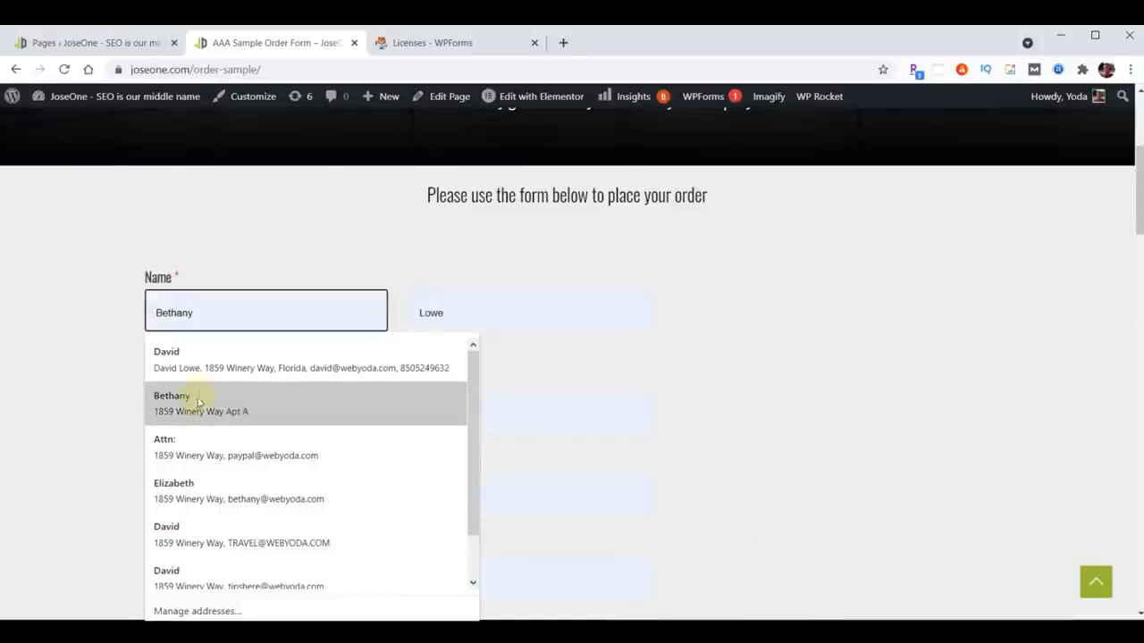
{"action": "left_click", "coordinate": [191, 398]}
{"action": "scroll", "coordinate": [601, 359], "scroll_direction": "down", "scroll_amount": 3}
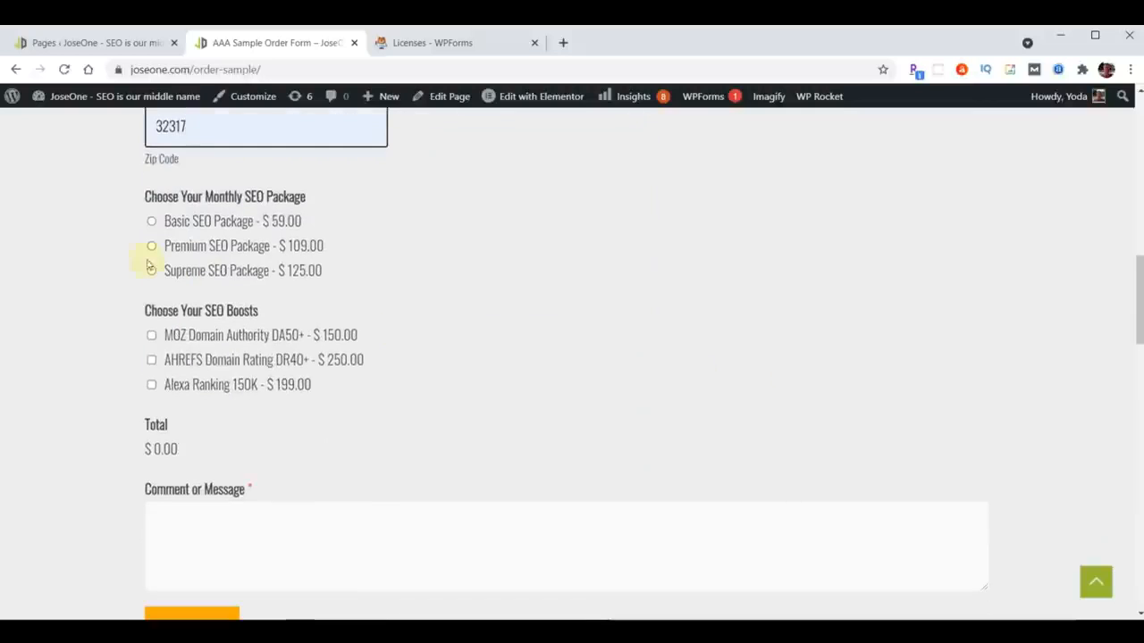
{"action": "left_click", "coordinate": [152, 224]}
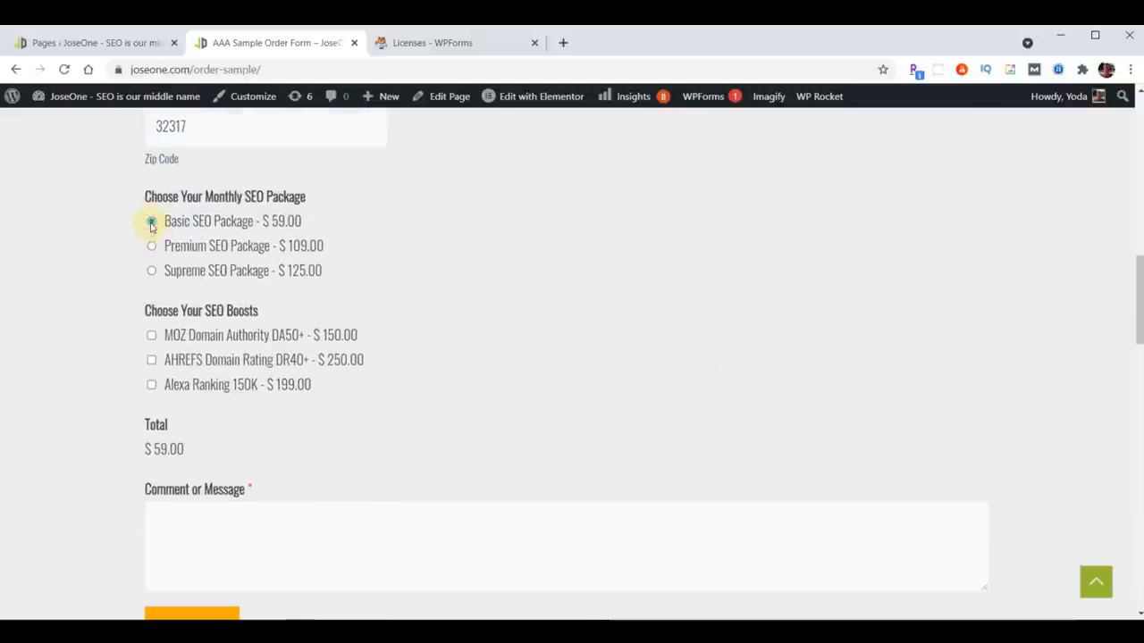
{"action": "left_click", "coordinate": [152, 246]}
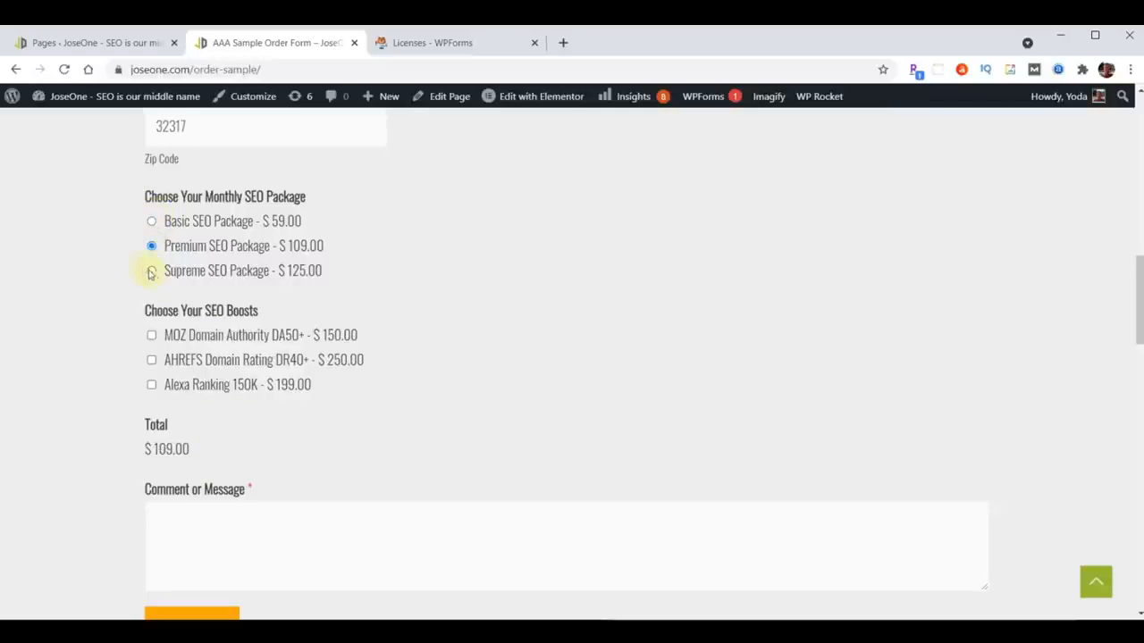
{"action": "left_click", "coordinate": [152, 223]}
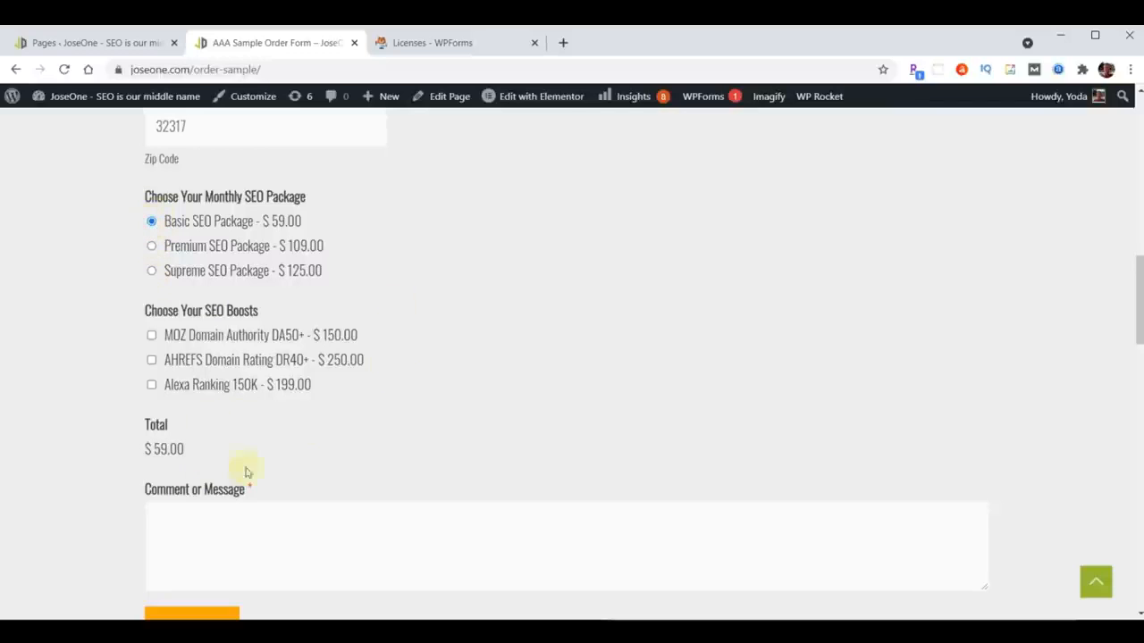
{"action": "left_click", "coordinate": [152, 360]}
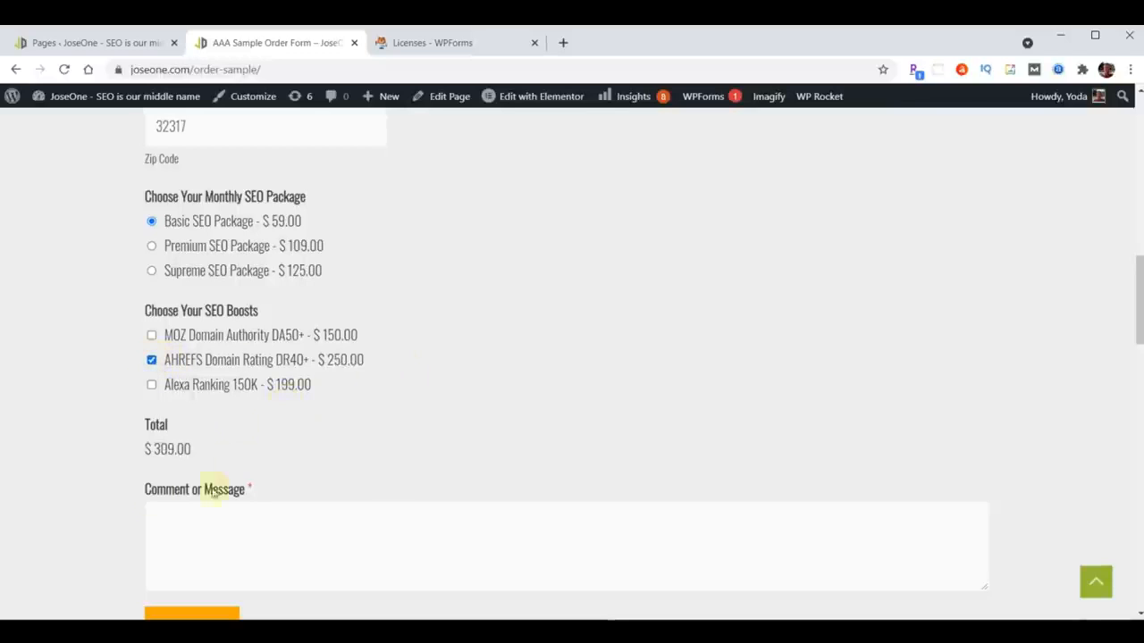
{"action": "scroll", "coordinate": [593, 301], "scroll_direction": "down", "scroll_amount": 3}
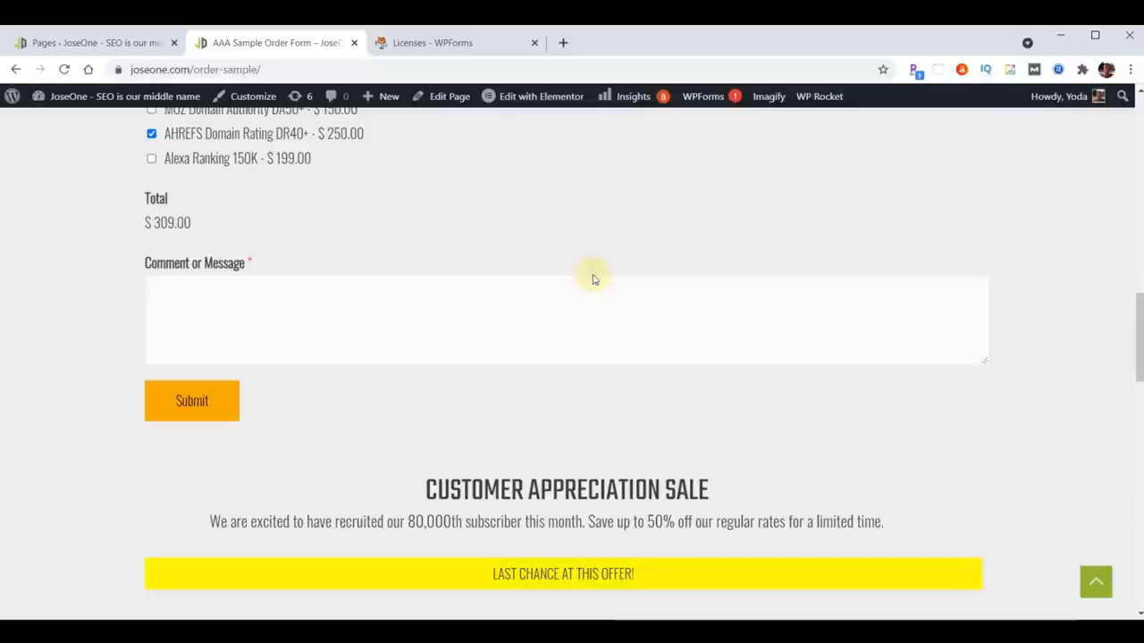
- Enter the comment 'T' and submit the order form
{"action": "left_click", "coordinate": [208, 400]}
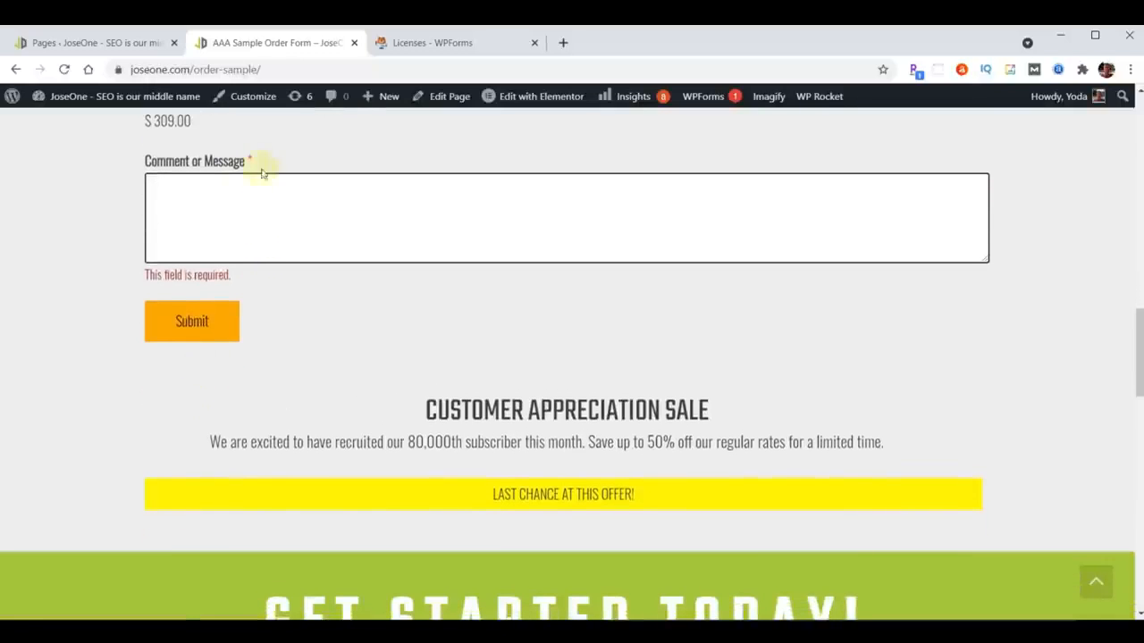
{"action": "type", "text": "Test 1,2"}
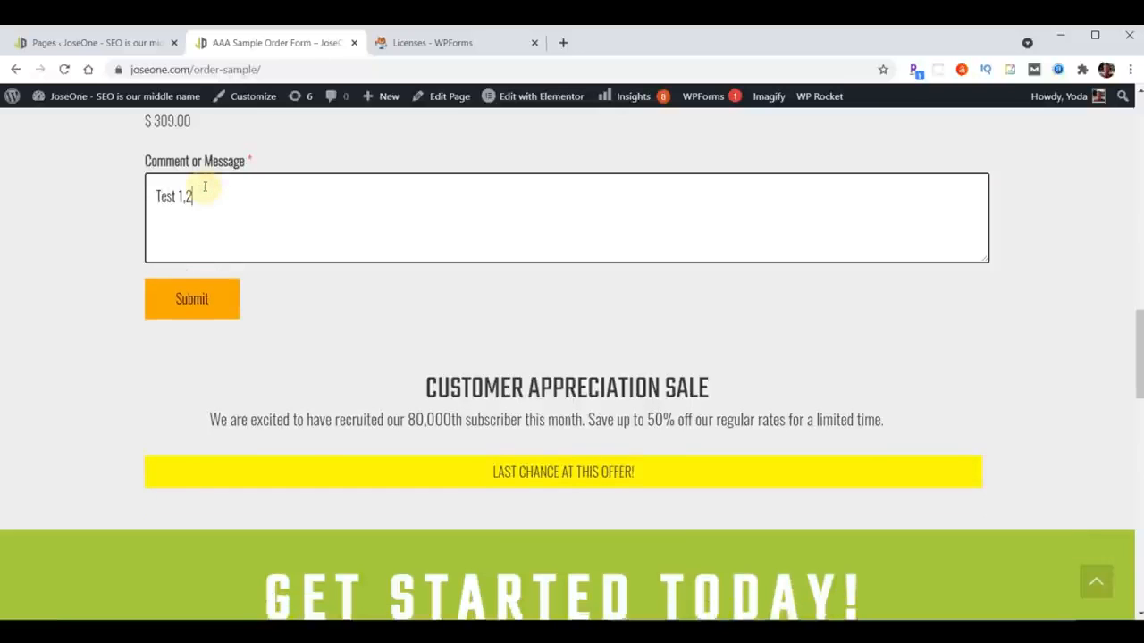
{"action": "left_click", "coordinate": [191, 297]}
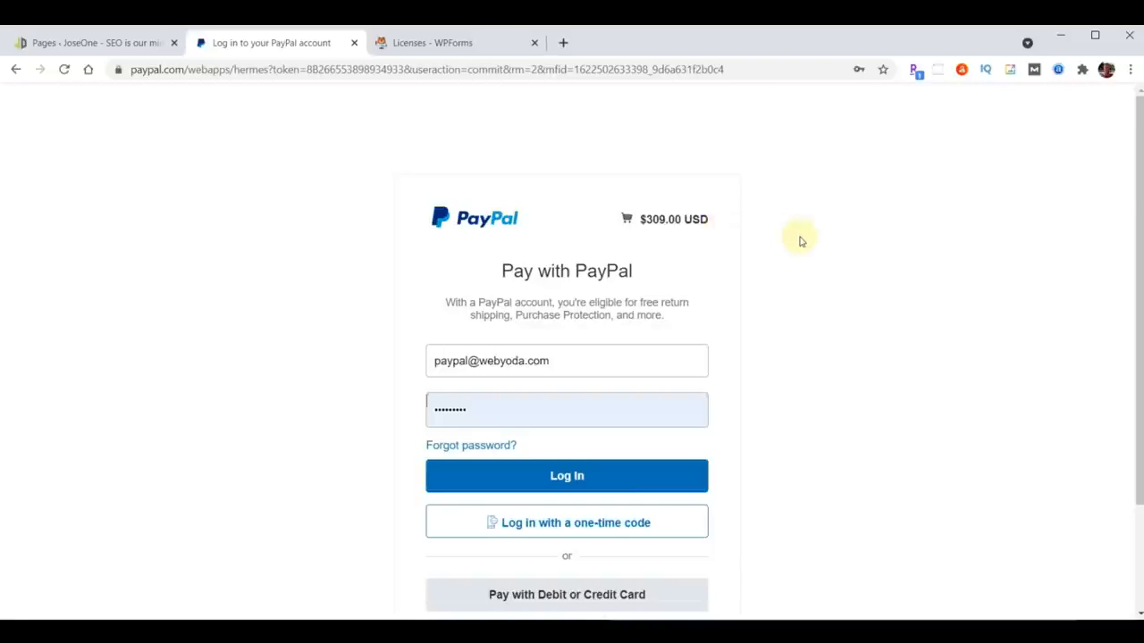
- Look over the PayPal login page, then return to the WordPress Pages list tab
{"action": "scroll", "coordinate": [799, 239], "scroll_direction": "down", "scroll_amount": 3}
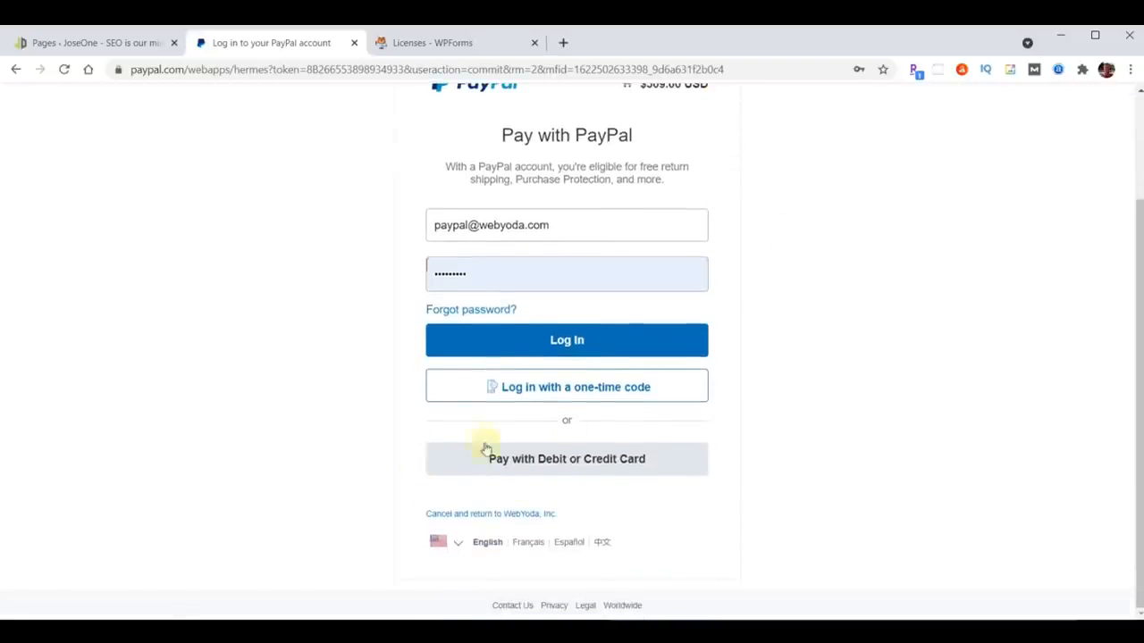
{"action": "scroll", "coordinate": [800, 479], "scroll_direction": "up", "scroll_amount": 3}
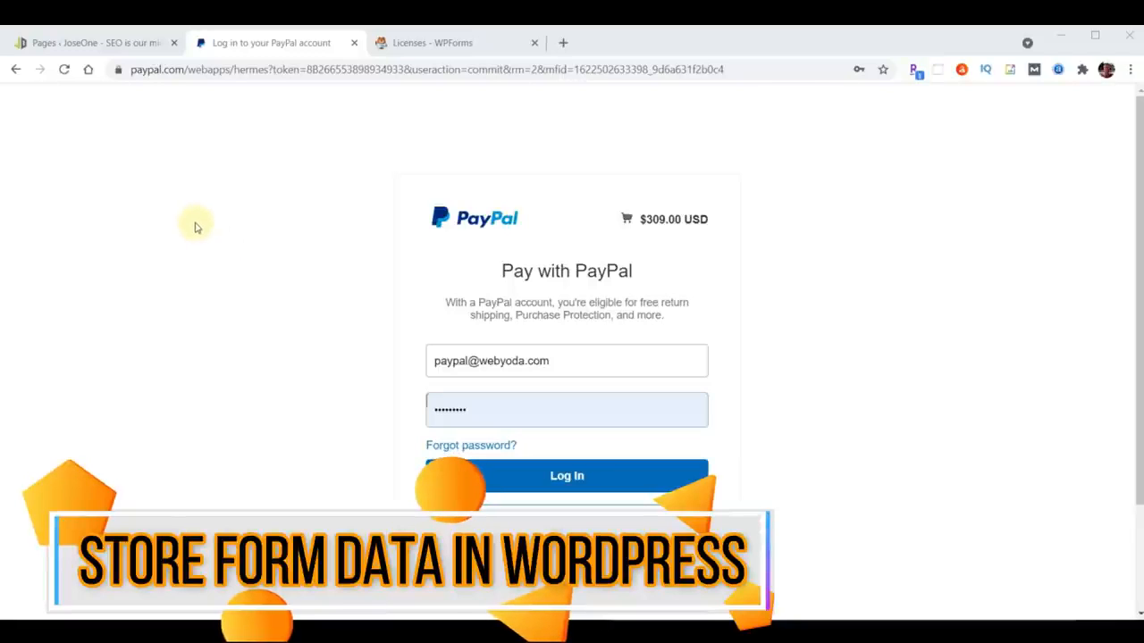
{"action": "left_click", "coordinate": [76, 42]}
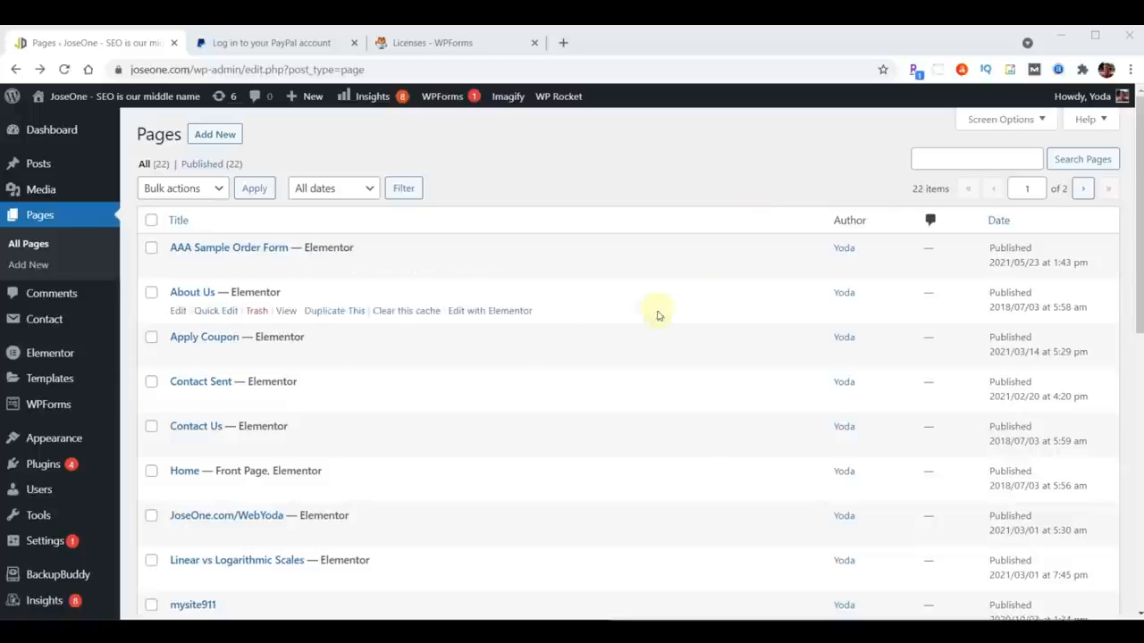
- Show the WPForms Entries overview listing per-form counts, including the Sample Purchase Form's 9
{"action": "mouse_move", "coordinate": [56, 405]}
{"action": "left_click", "coordinate": [40, 411]}
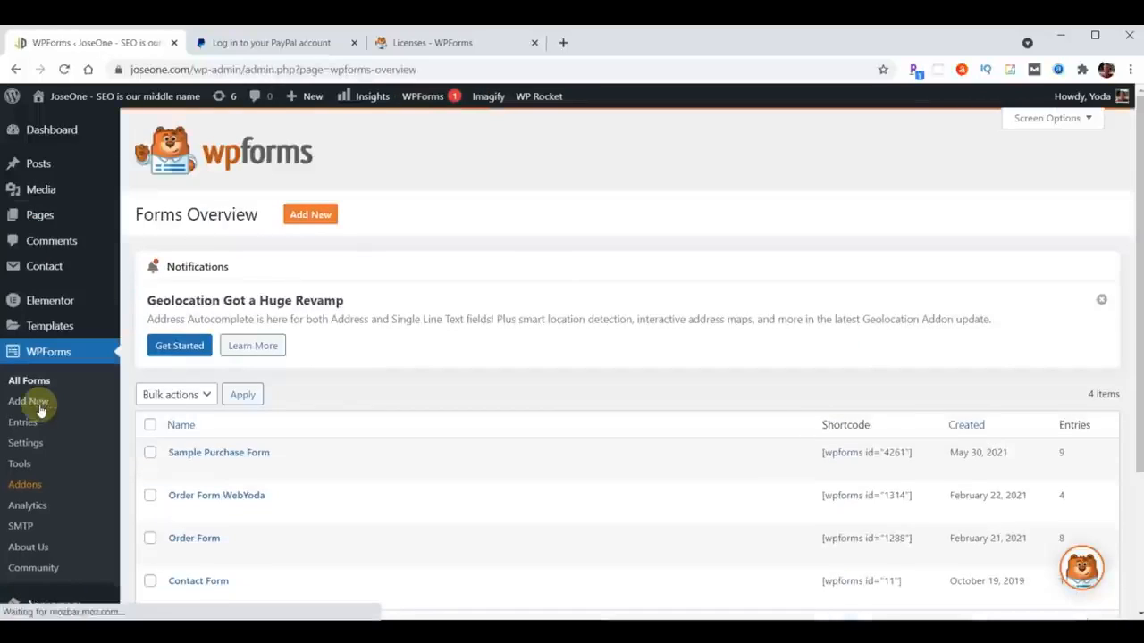
{"action": "left_click", "coordinate": [20, 427]}
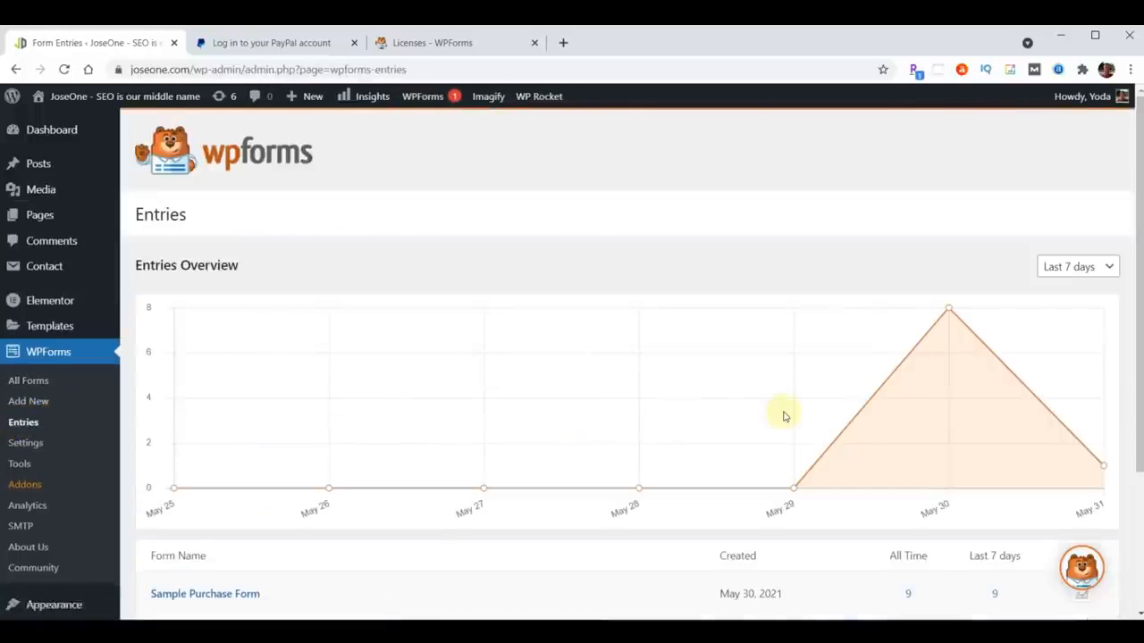
{"action": "scroll", "coordinate": [783, 417], "scroll_direction": "down", "scroll_amount": 3}
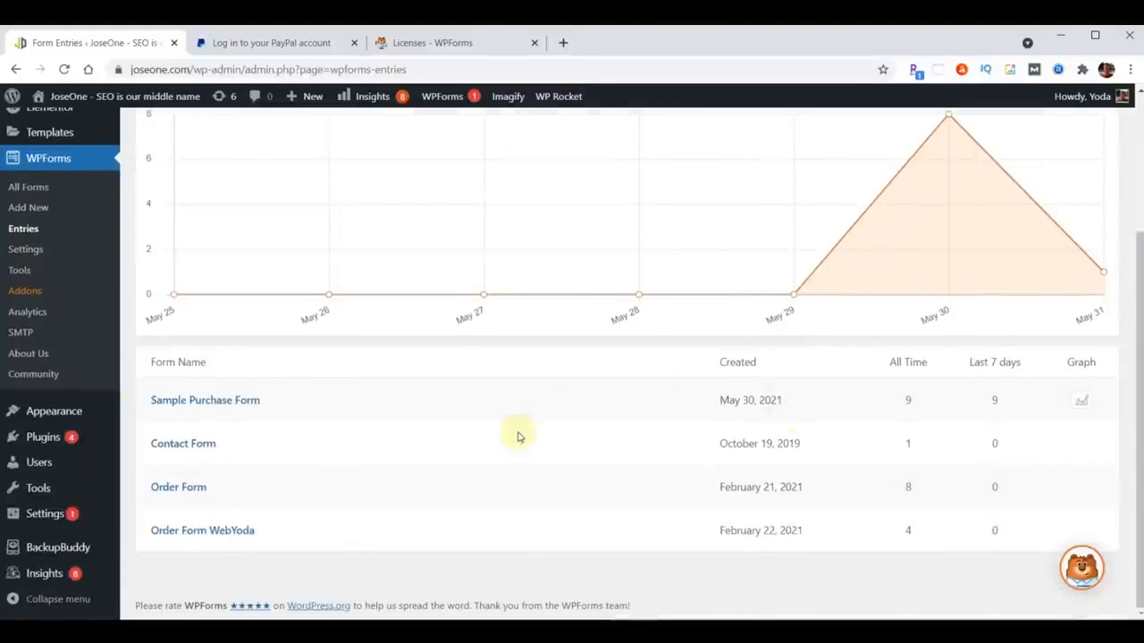